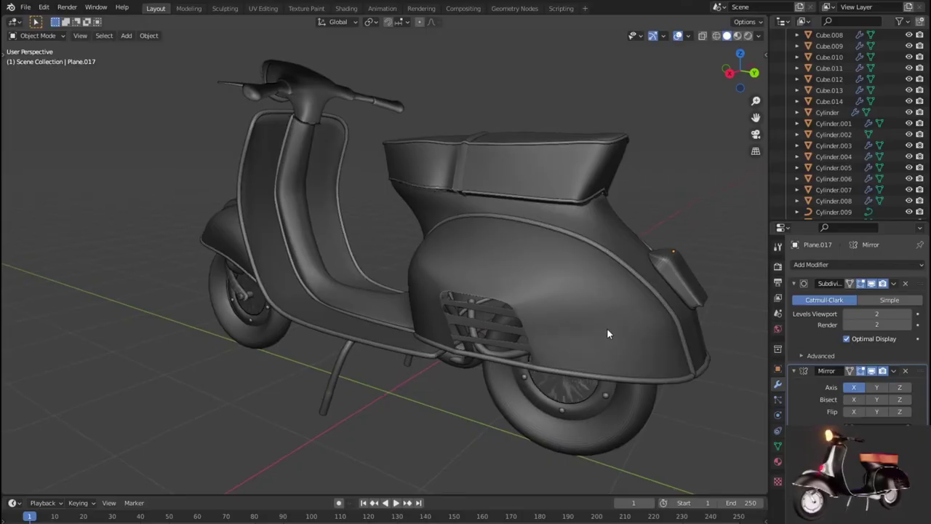
- In the right side view, show the 'ref' blueprint collection and frame the rear body
key(KP_3)
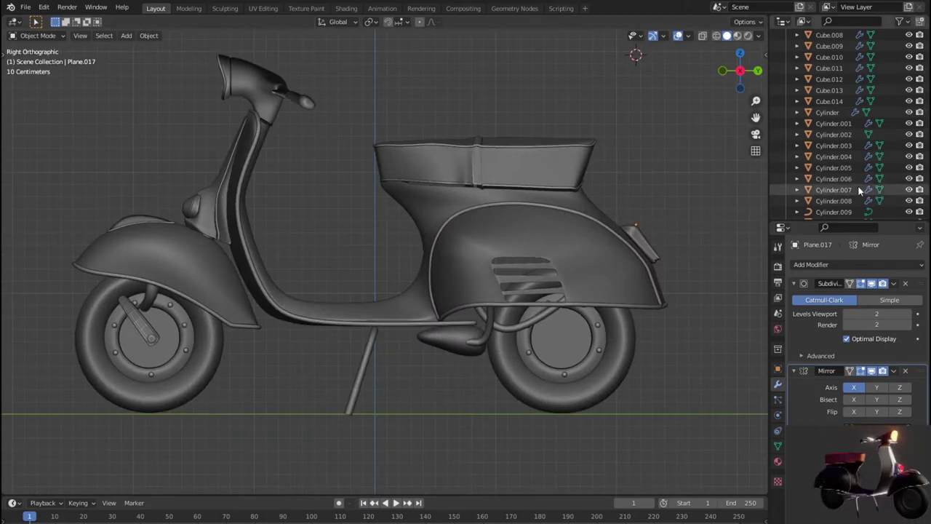
scroll(873, 190, down, 5)
scroll(888, 197, down, 5)
click(909, 176)
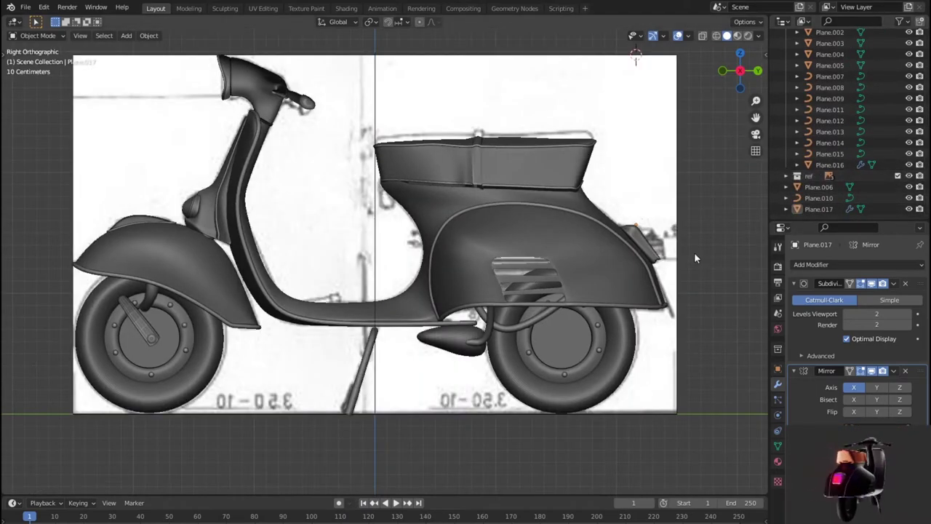
scroll(510, 286, up, 4)
shift+middle_drag(550, 299, 441, 310)
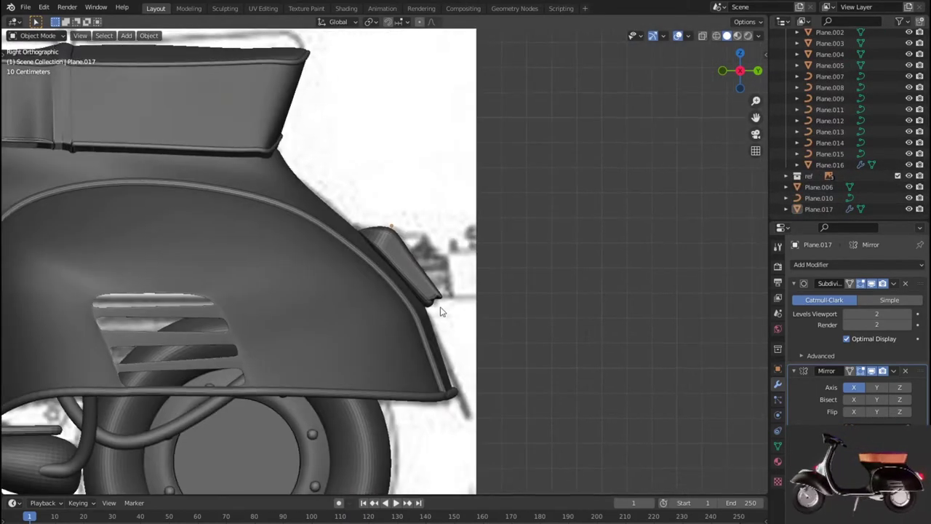
scroll(441, 310, up, 3)
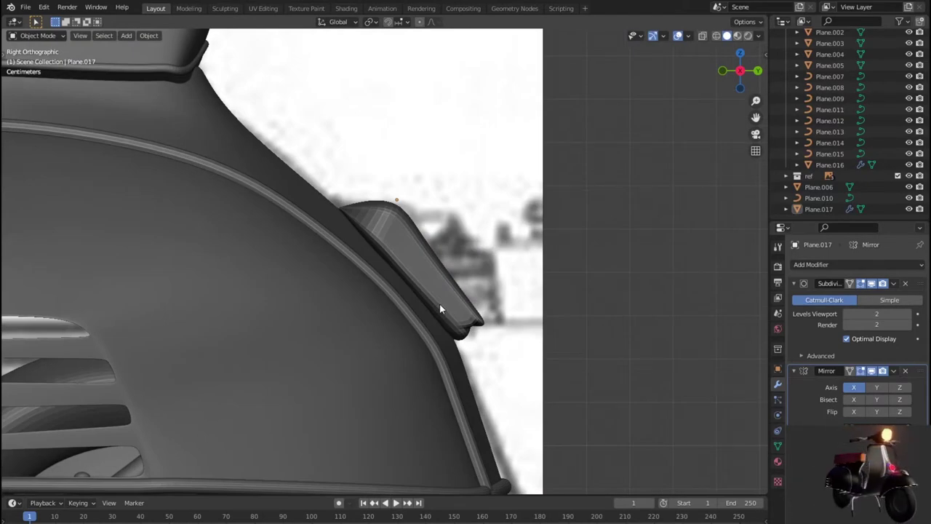
scroll(440, 306, down, 4)
scroll(440, 306, down, 2)
- Orbit around the rear body to inspect it, then return to a zoomed right side view
mouse_move(439, 302)
middle_down()
mouse_move(385, 310)
mouse_move(232, 300)
mouse_move(423, 307)
middle_up()
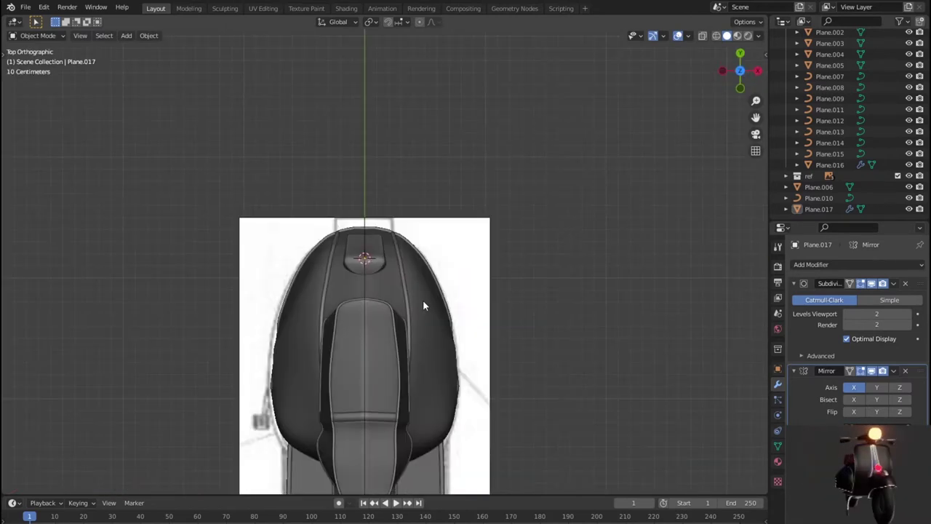
scroll(423, 307, up, 3)
scroll(424, 300, down, 2)
scroll(424, 300, down, 1)
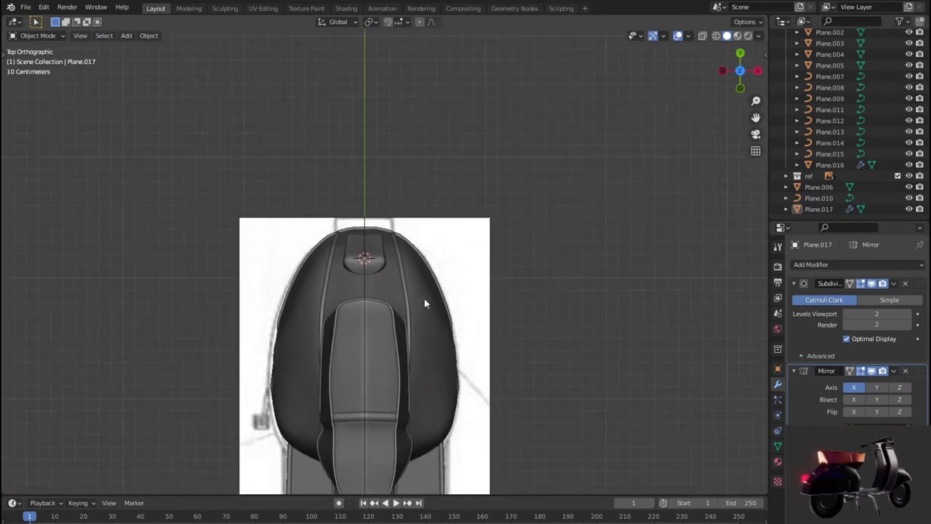
scroll(424, 299, up, 3)
mouse_move(426, 303)
middle_down()
mouse_move(309, 248)
mouse_move(253, 207)
mouse_move(231, 175)
mouse_move(225, 113)
mouse_move(291, 187)
mouse_move(267, 181)
middle_up()
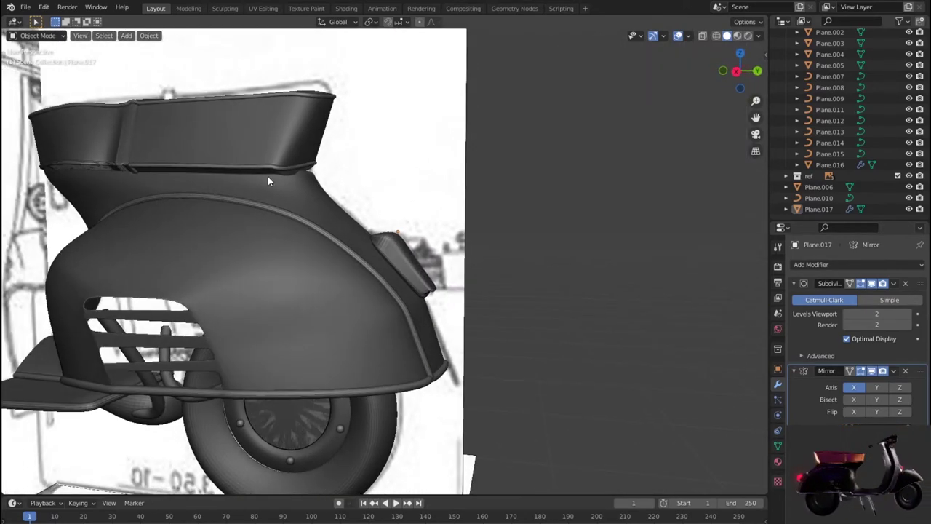
key(KP_3)
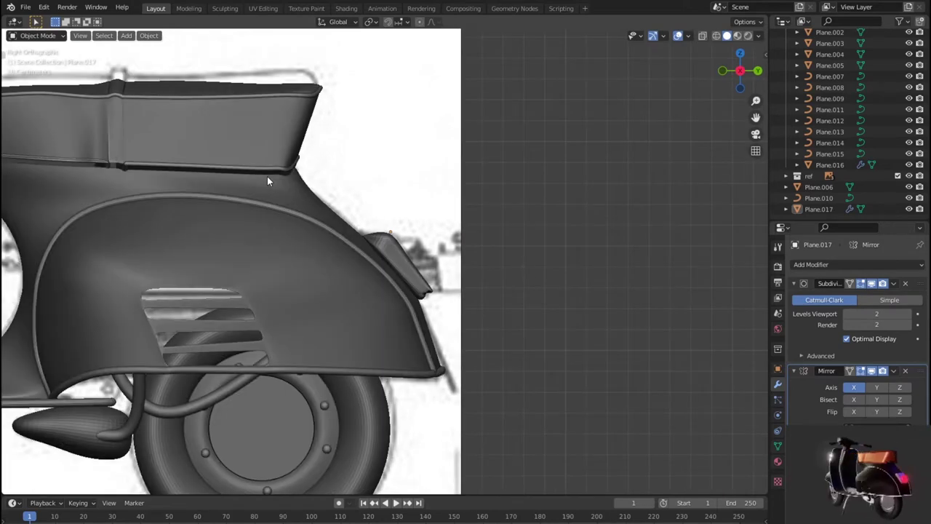
scroll(269, 167, up, 3)
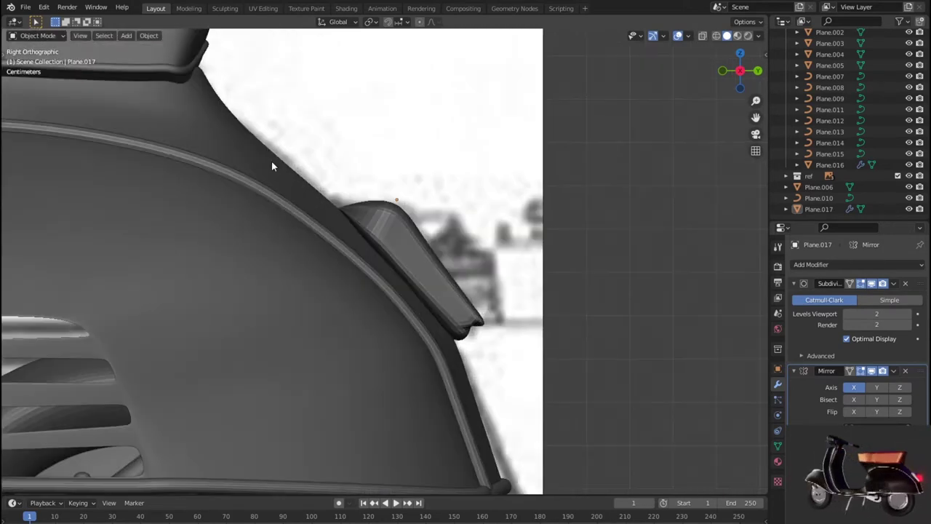
- Duplicate the small rear fin, cancel the move, and delete the duplicate
click(431, 254)
key(shift+d)
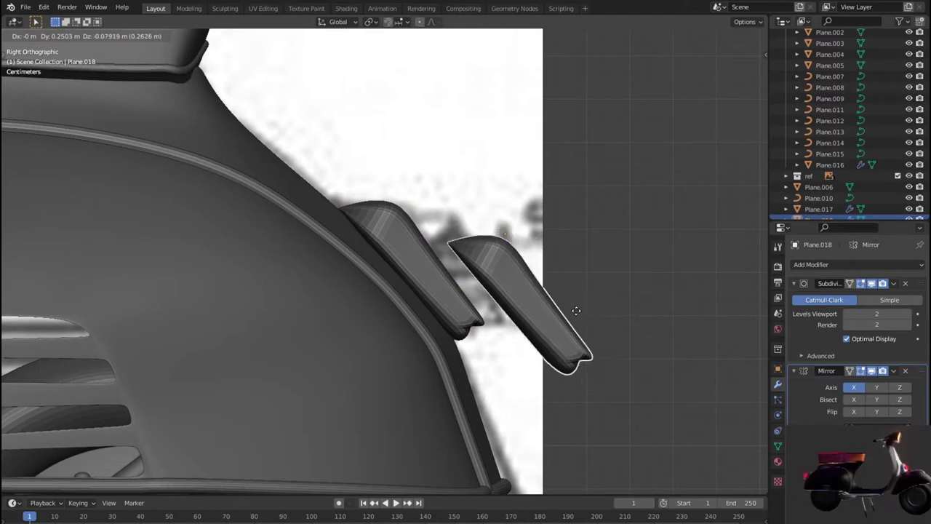
right_click(568, 321)
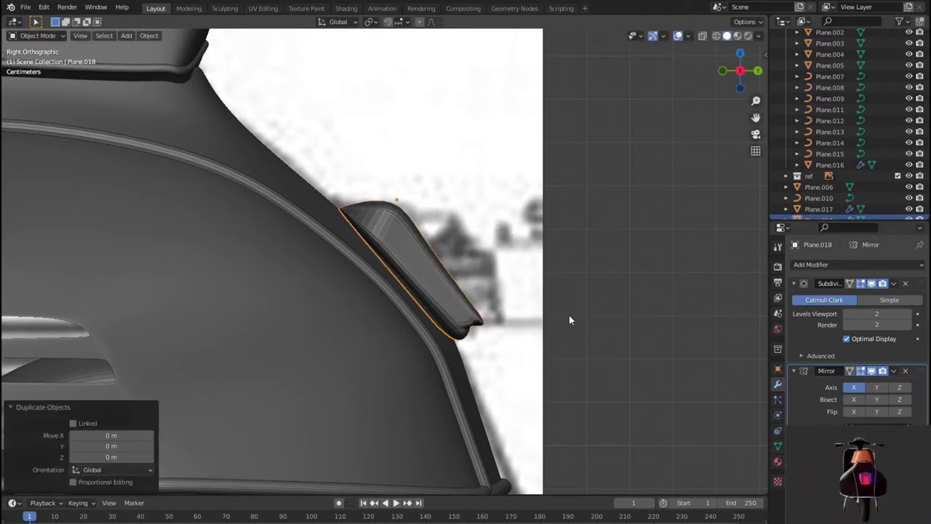
key(Delete)
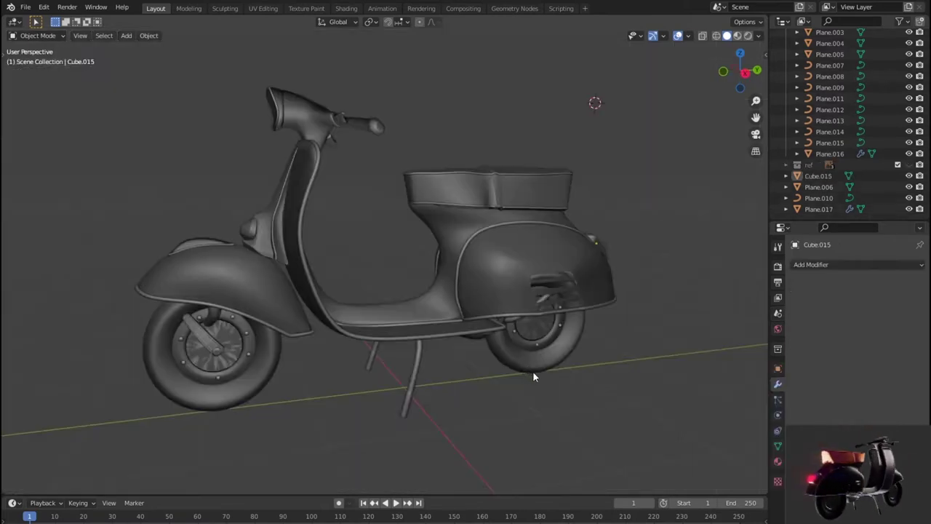
middle_drag(533, 371, 495, 272)
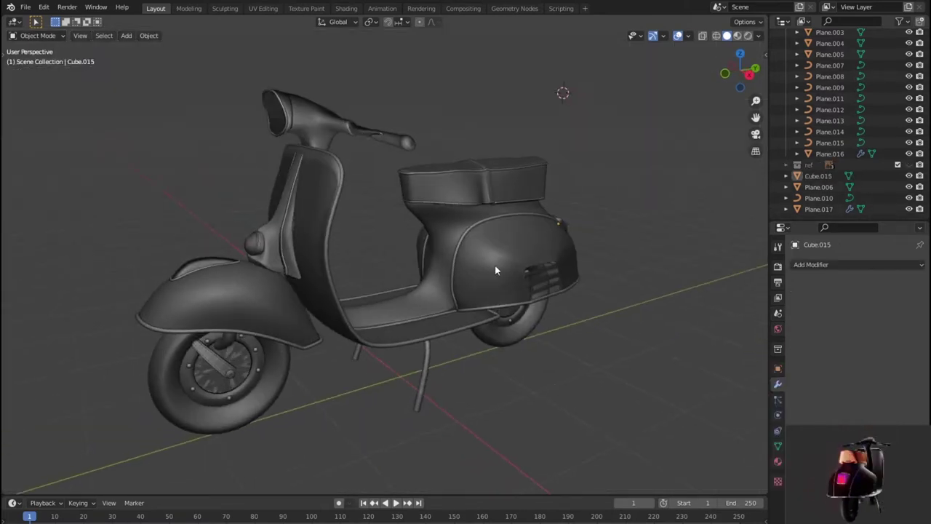
- Select the main body panel Plane.004 and enlarge the bottom editor area
click(494, 266)
middle_drag(534, 373, 522, 379)
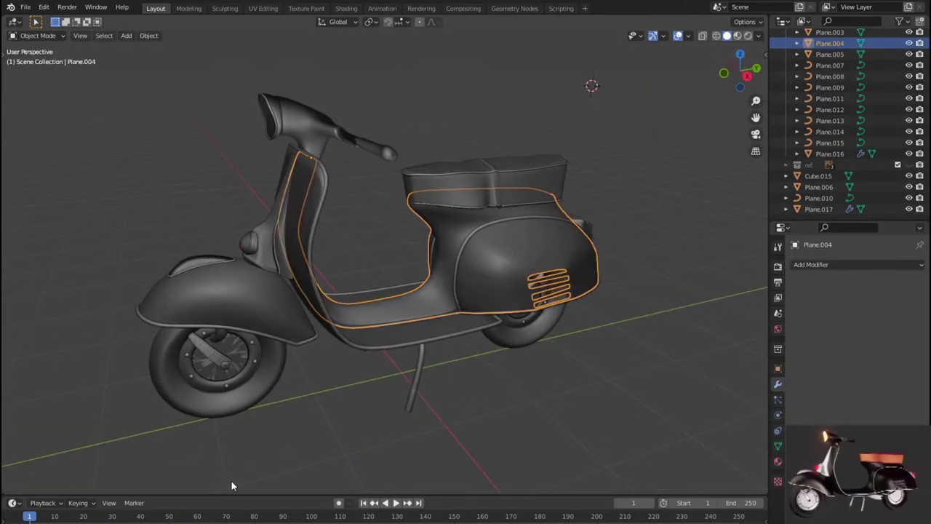
drag(32, 496, 53, 282)
middle_drag(473, 190, 513, 182)
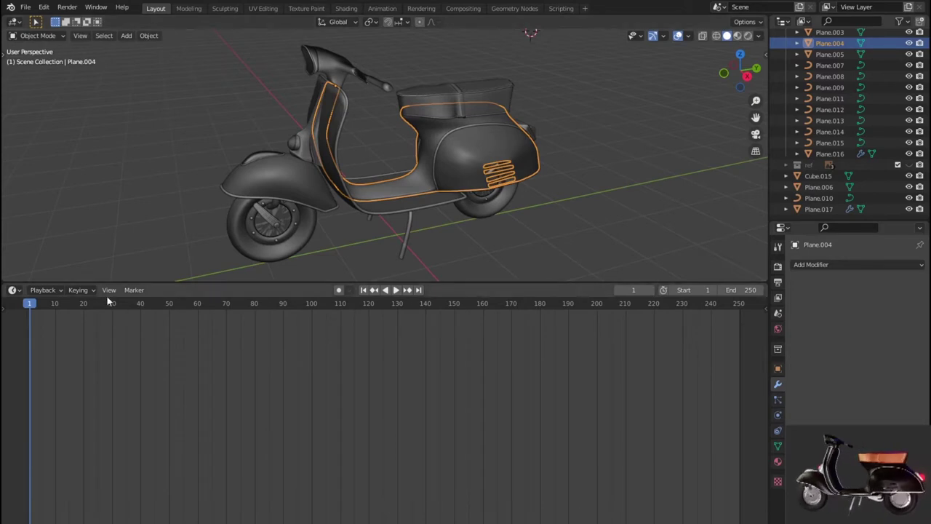
- Turn the bottom area into the Shader Editor and add new Material.001 to the panel
click(13, 291)
click(42, 290)
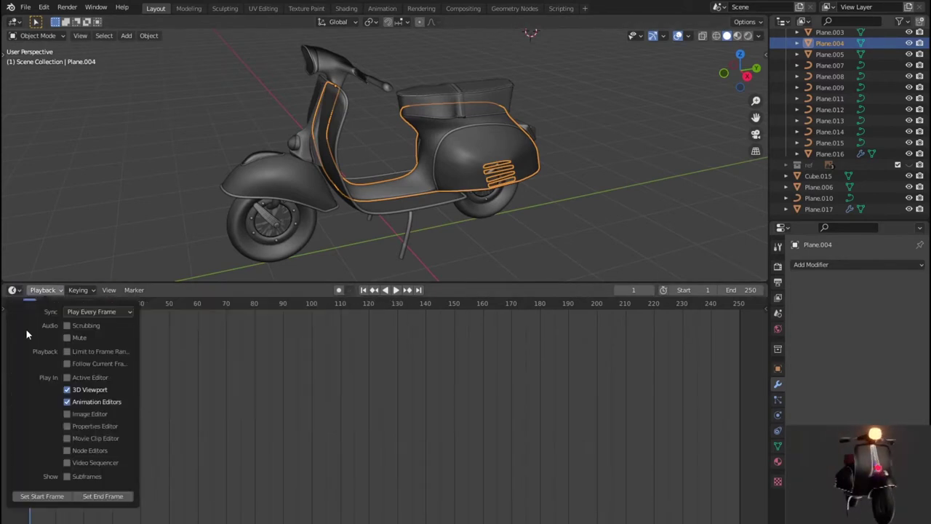
click(13, 291)
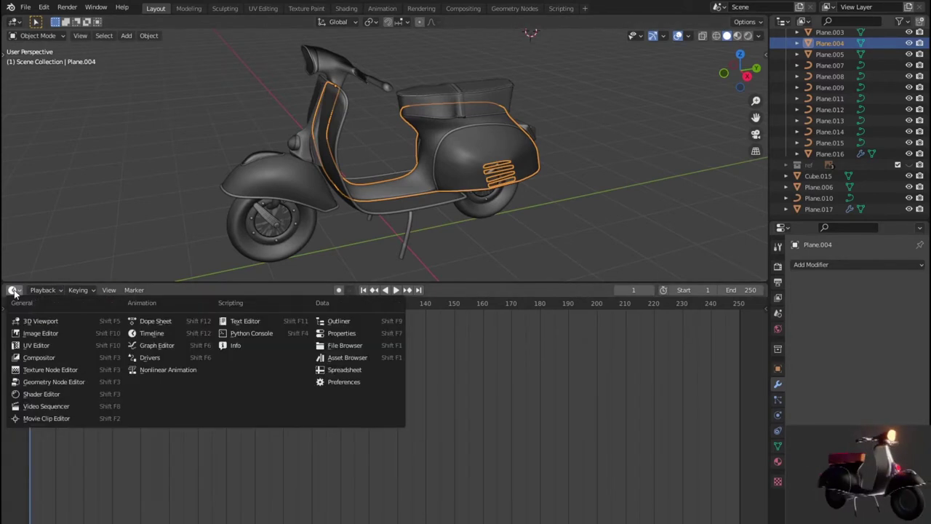
click(53, 397)
click(409, 290)
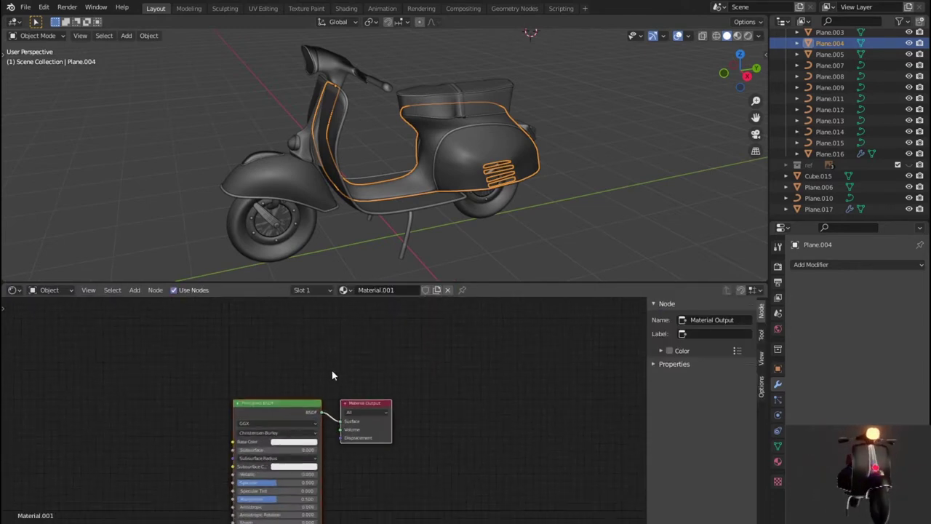
- Frame the Principled BSDF node graph and preview the viewport in Rendered shading
scroll(332, 375, up, 2)
scroll(407, 412, up, 2)
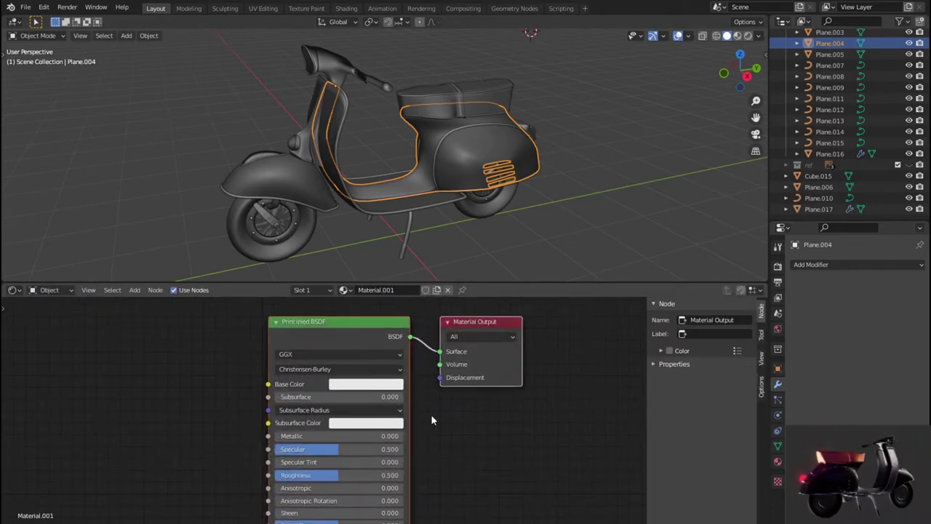
middle_drag(445, 436, 444, 425)
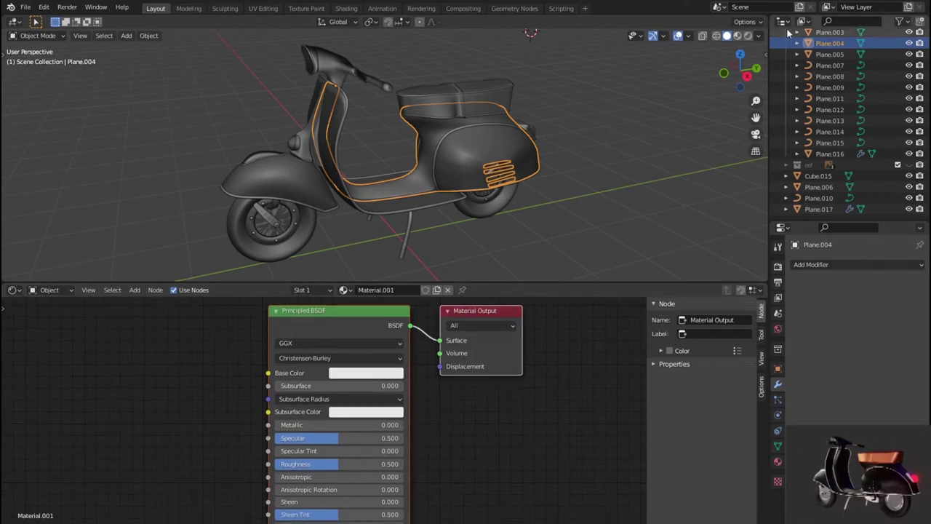
click(748, 36)
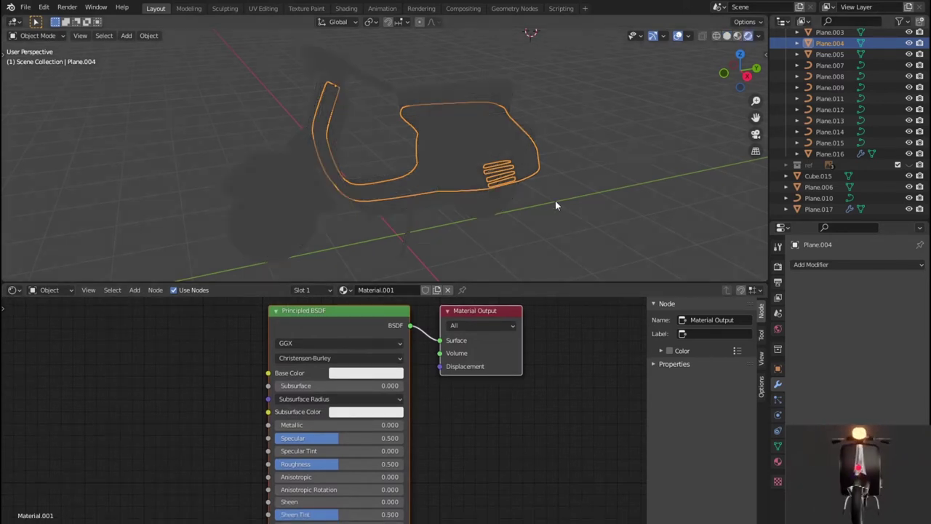
- Use Material Preview shading lit by the scene lights
click(738, 35)
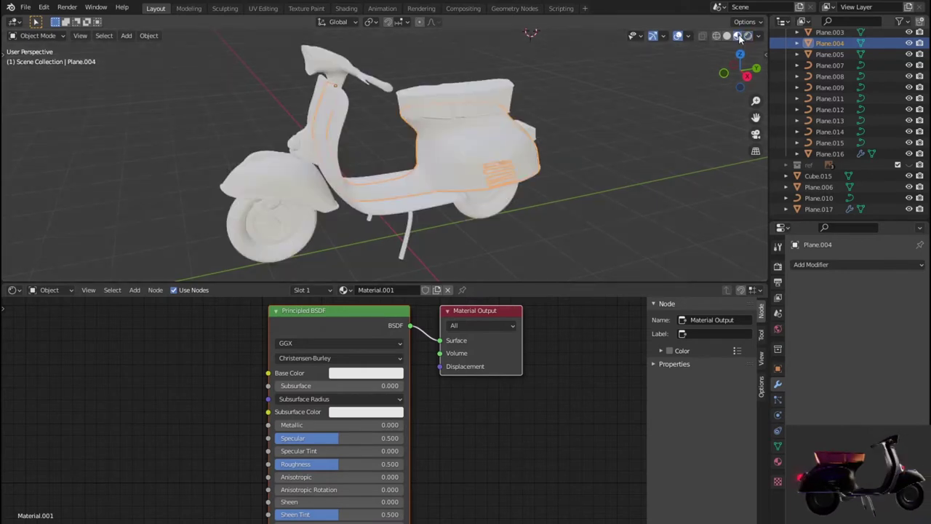
click(758, 37)
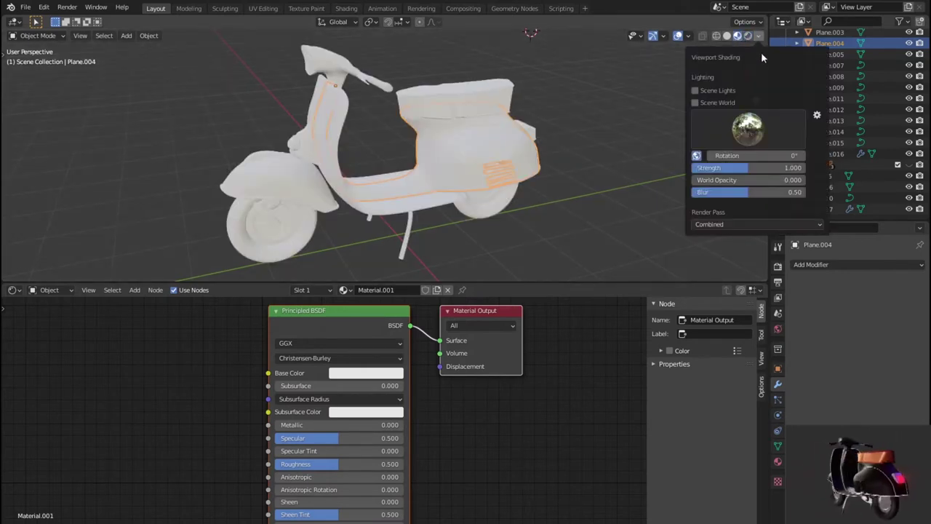
click(711, 91)
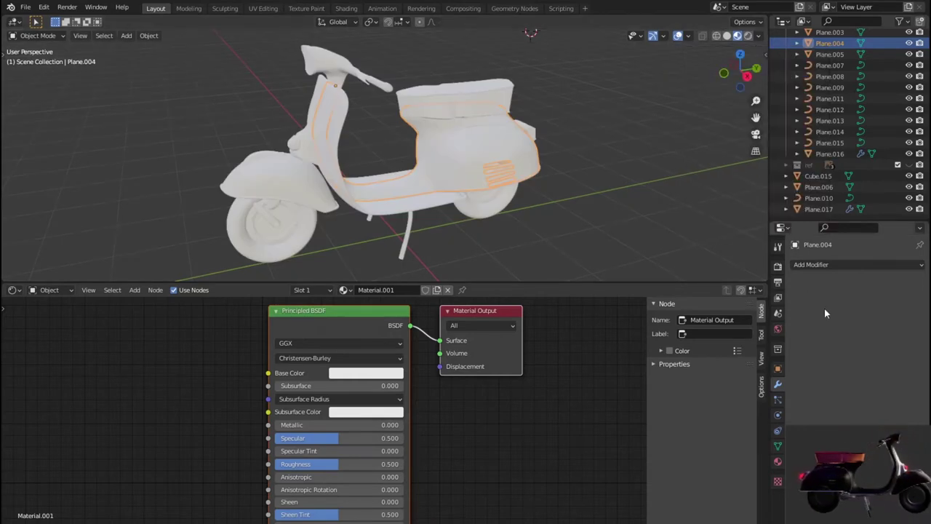
- Enable ambient occlusion and bloom in Render Properties
click(778, 248)
click(778, 266)
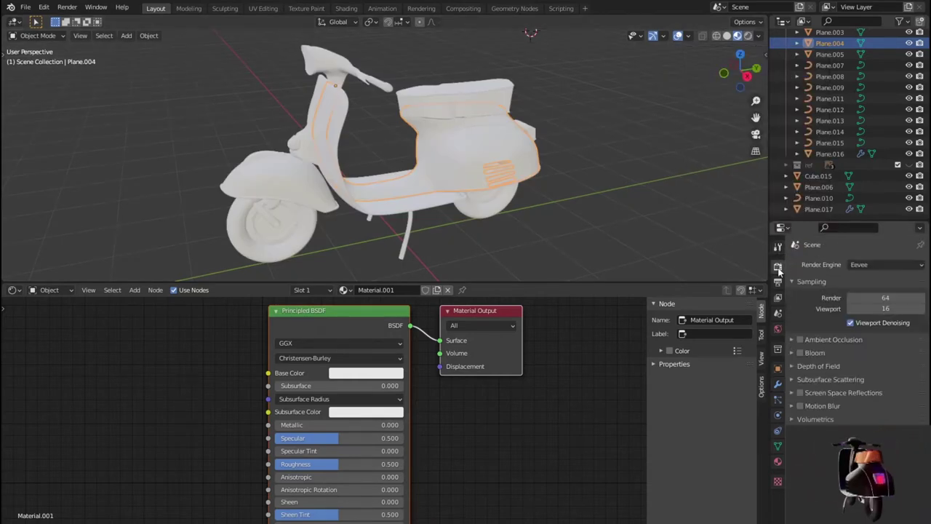
click(800, 329)
click(801, 342)
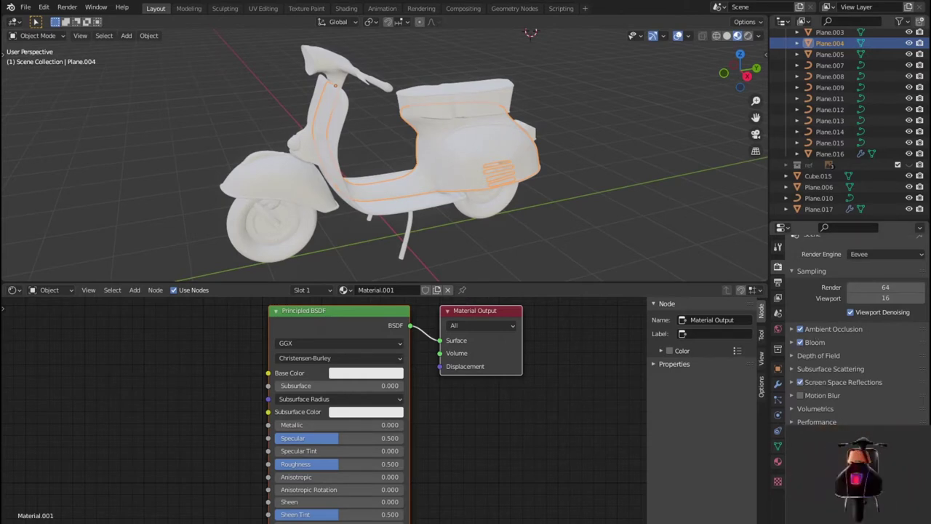
- Choose a Color Management look and lower Material.001's specular to about 0.205
scroll(848, 328, down, 5)
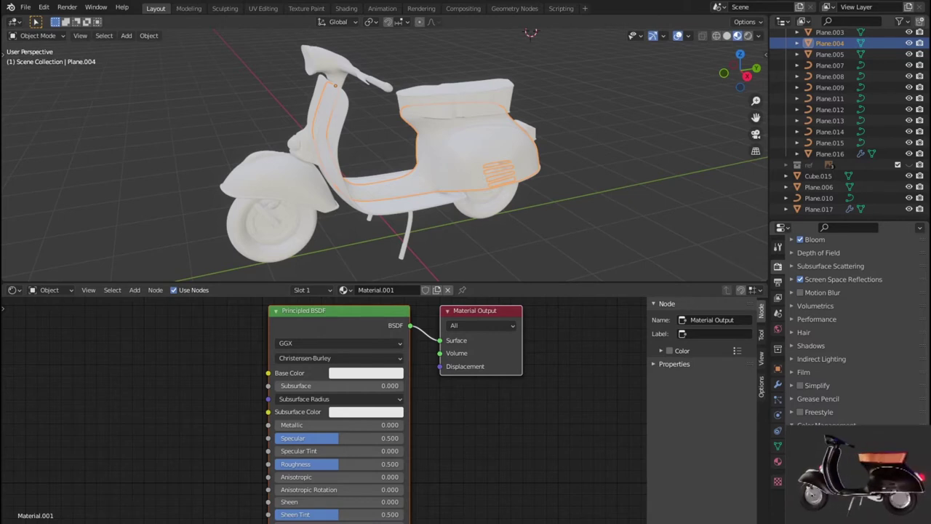
click(866, 480)
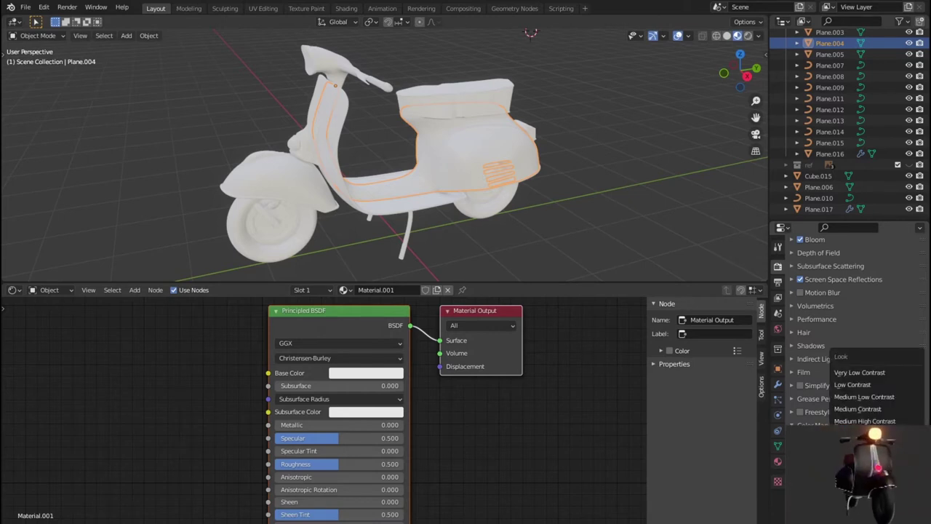
click(859, 372)
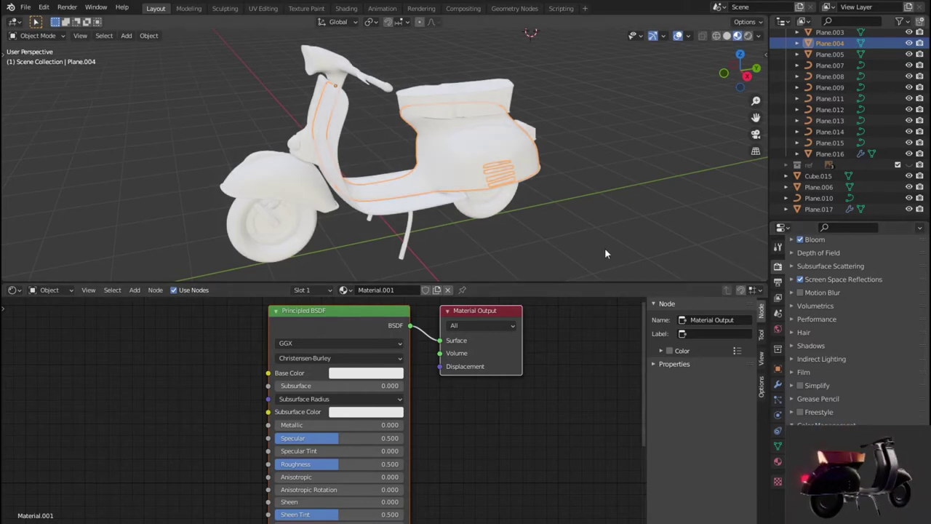
mouse_move(338, 438)
mouse_down()
mouse_move(302, 438)
mouse_move(341, 425)
mouse_up()
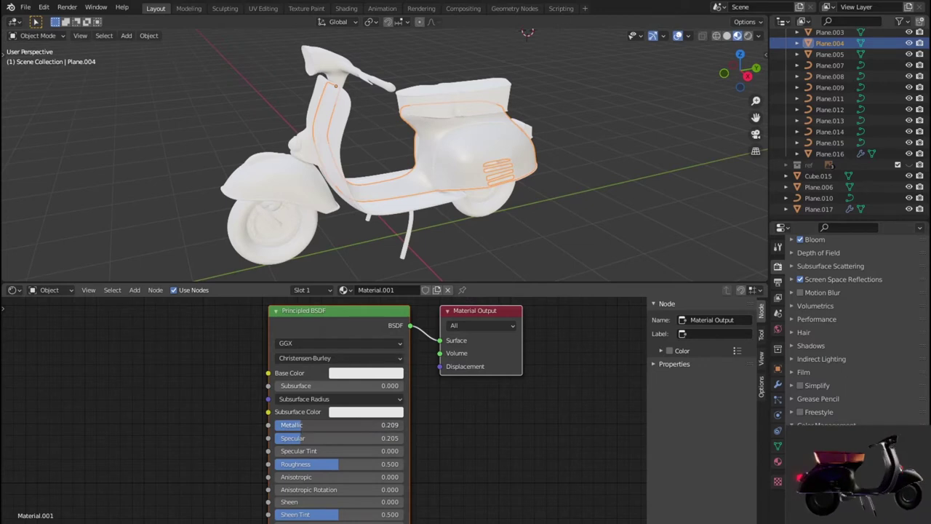
- Raise the body's Metallic to 0.564 and shift its Base Color from red to gold-yellow
drag(302, 426, 329, 426)
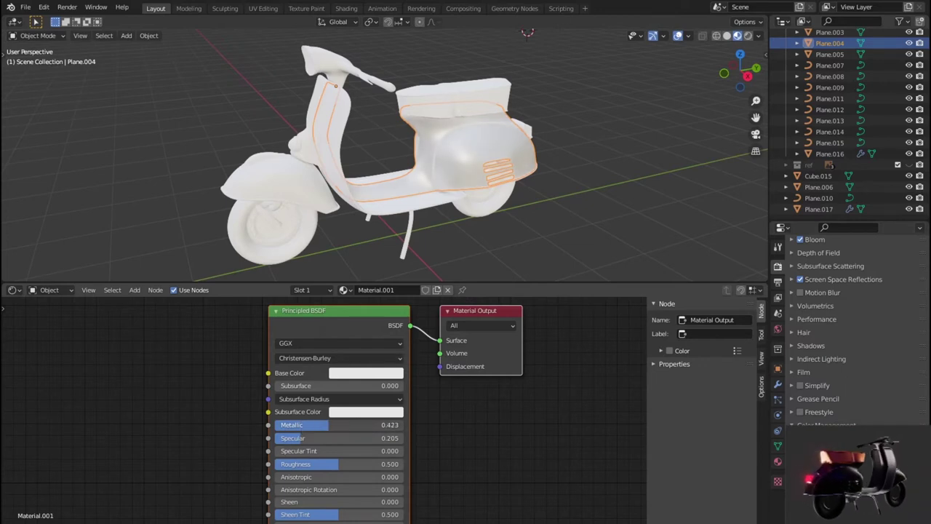
click(366, 376)
click(376, 281)
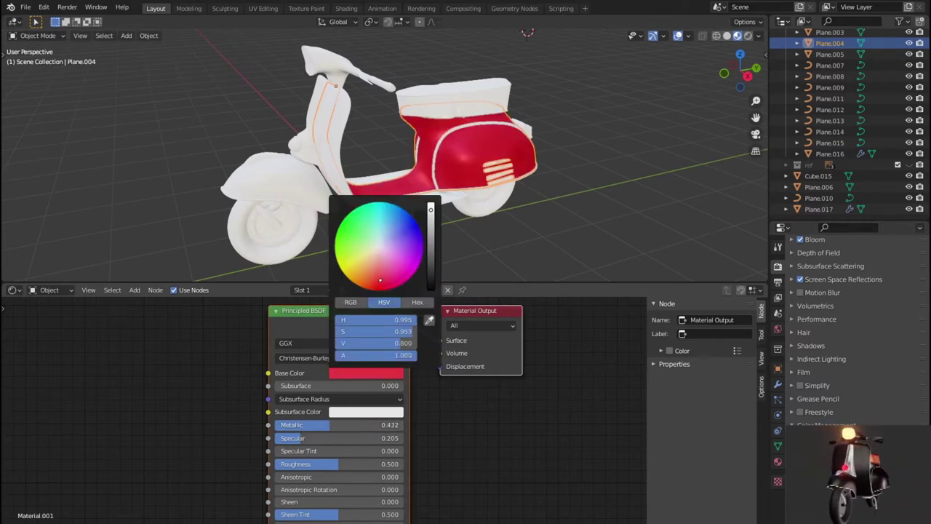
drag(377, 281, 376, 283)
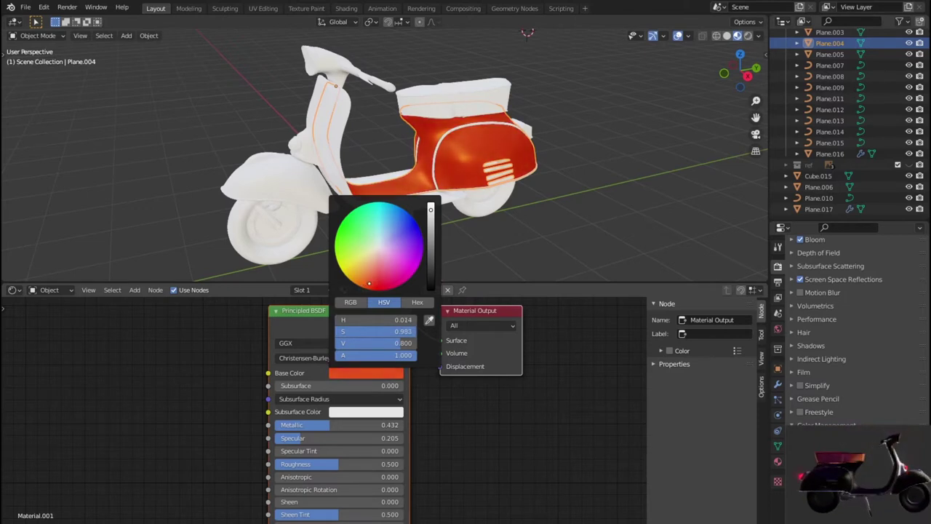
mouse_move(376, 283)
mouse_down()
mouse_move(346, 276)
mouse_move(358, 273)
mouse_up()
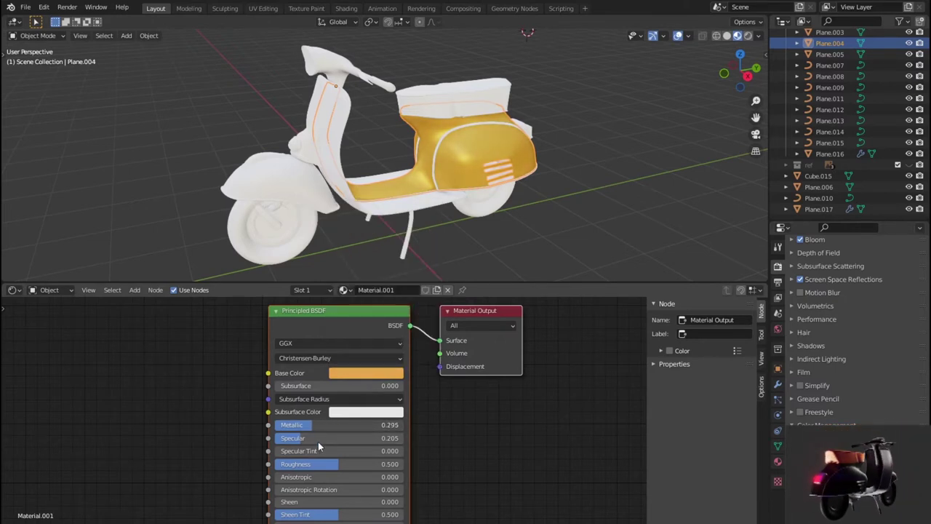
- Set the body's Roughness to 0.659 and Specular to 0.423, checking it from the front quarter
mouse_move(373, 464)
mouse_down()
mouse_move(312, 464)
mouse_move(358, 464)
mouse_up()
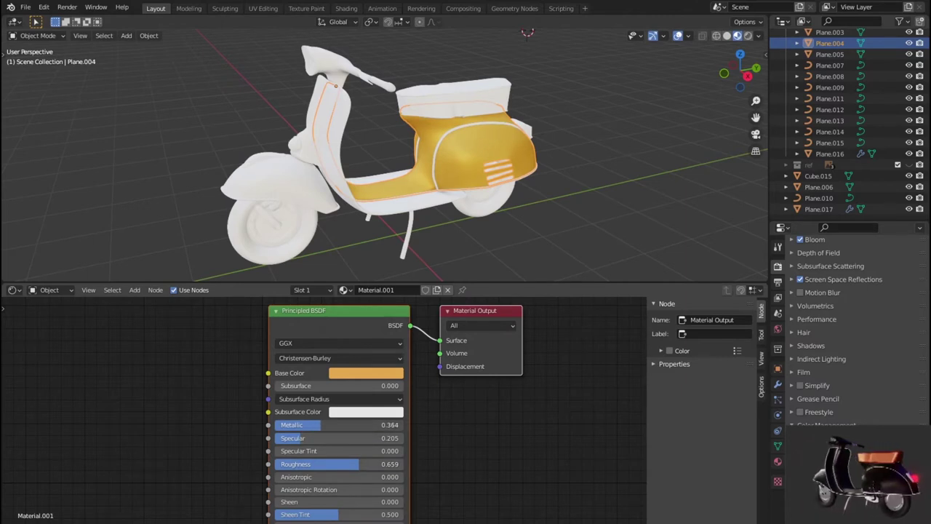
mouse_move(300, 439)
mouse_down()
mouse_move(328, 439)
mouse_move(313, 439)
mouse_move(336, 425)
mouse_up()
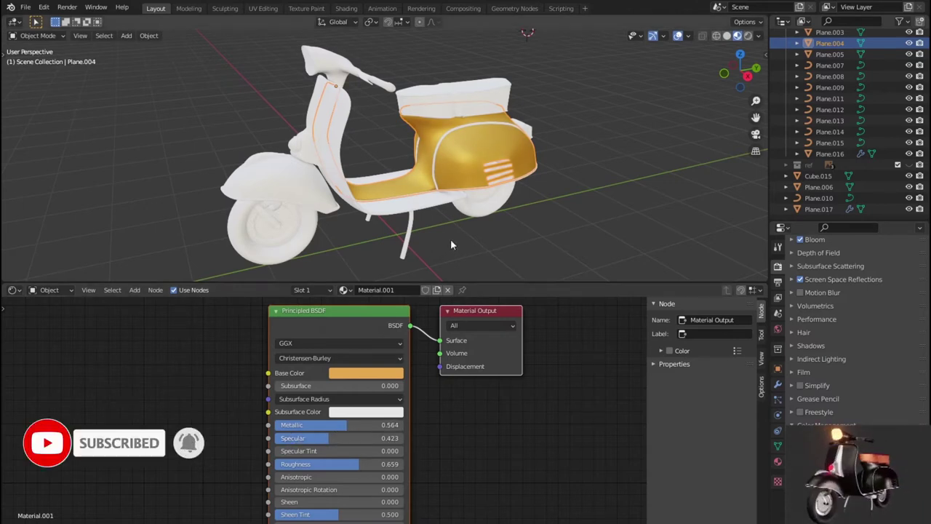
mouse_move(450, 239)
middle_down()
mouse_move(397, 230)
mouse_move(487, 220)
middle_up()
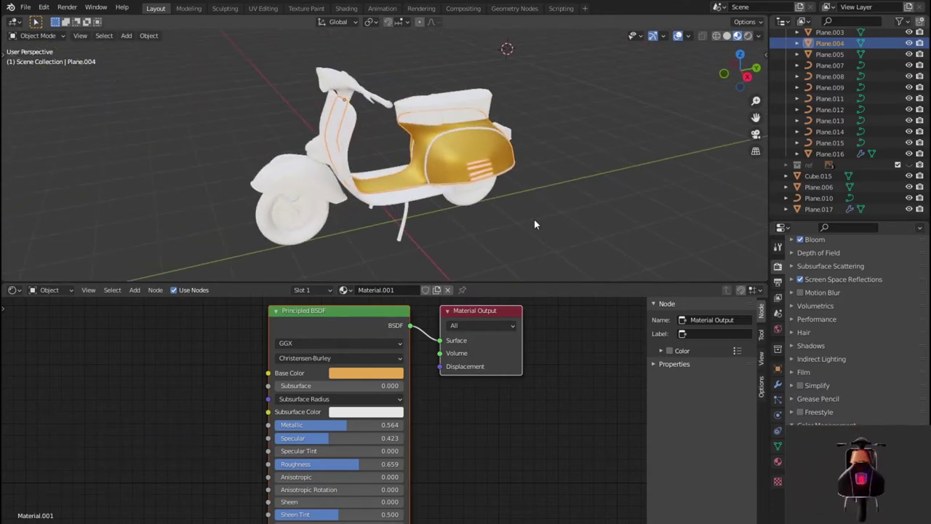
scroll(536, 219, up, 1)
scroll(536, 220, up, 4)
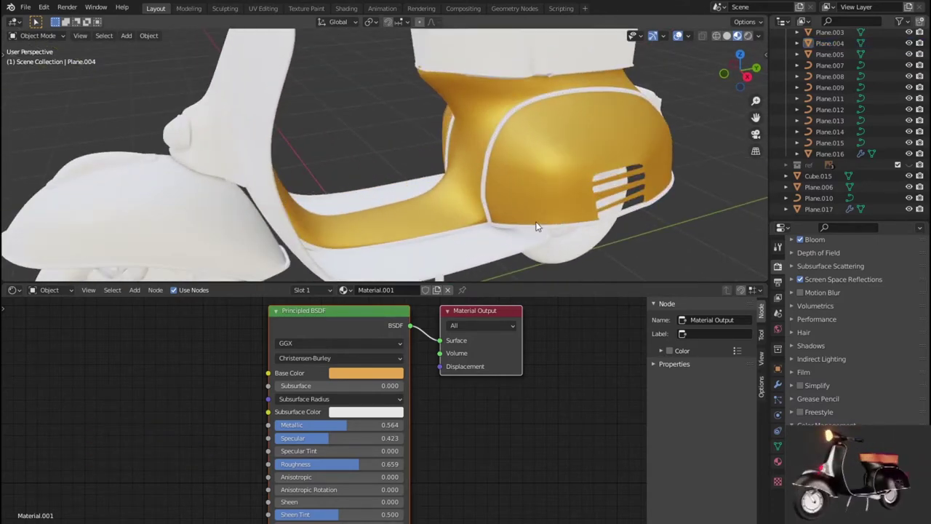
scroll(537, 227, down, 3)
scroll(535, 227, down, 2)
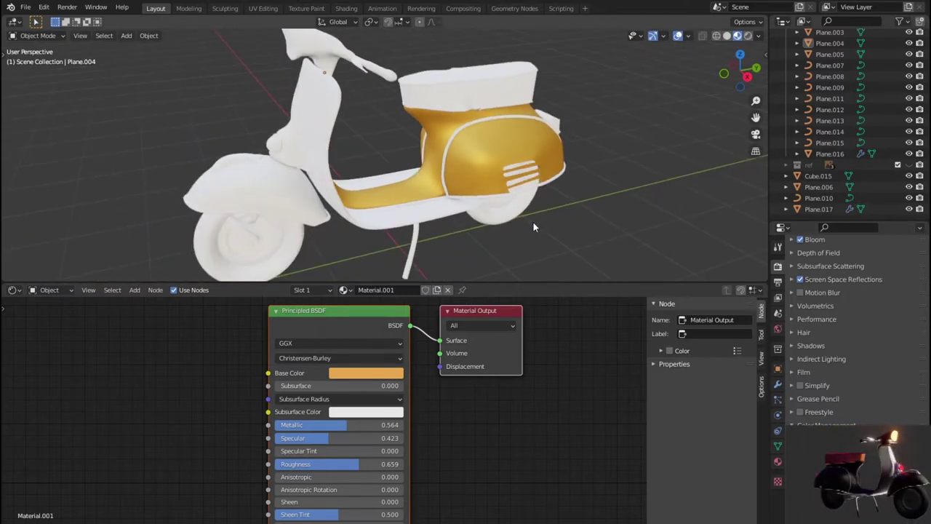
scroll(532, 227, down, 2)
scroll(527, 228, down, 1)
scroll(509, 231, down, 1)
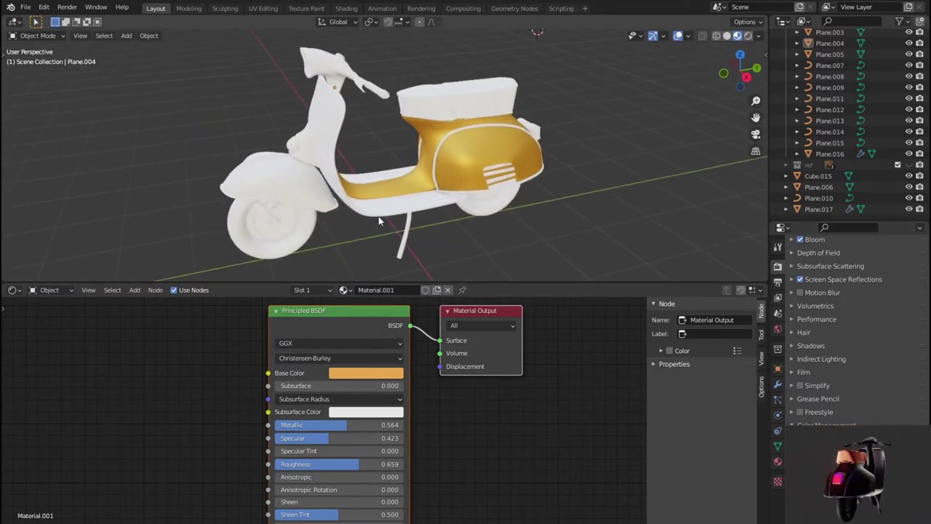
- Add new Material.002 to trim strip Plane.008 with a white base colour
click(378, 216)
click(407, 290)
click(368, 374)
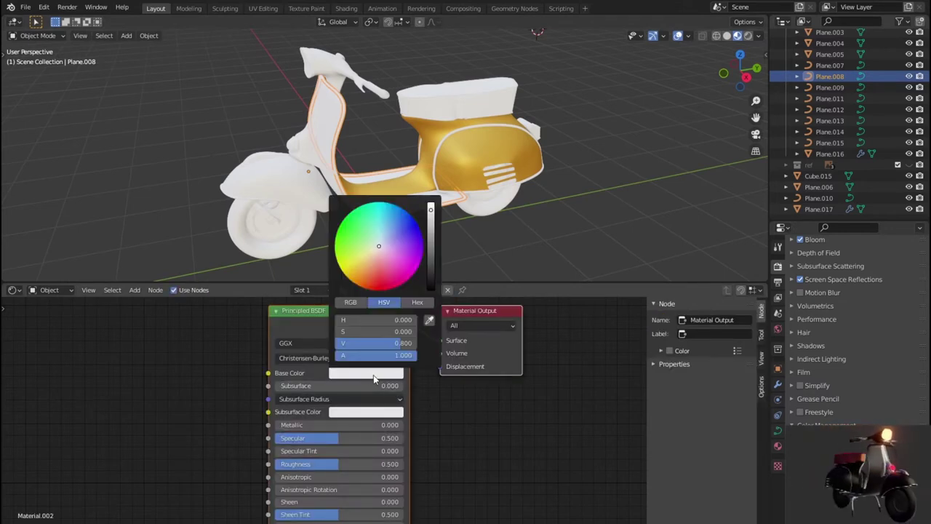
drag(430, 210, 429, 288)
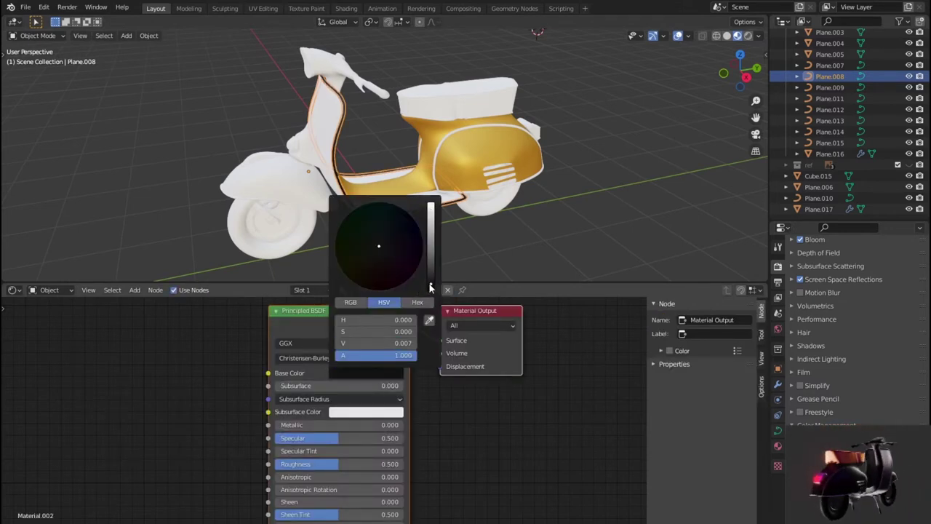
click(374, 372)
drag(428, 254, 430, 205)
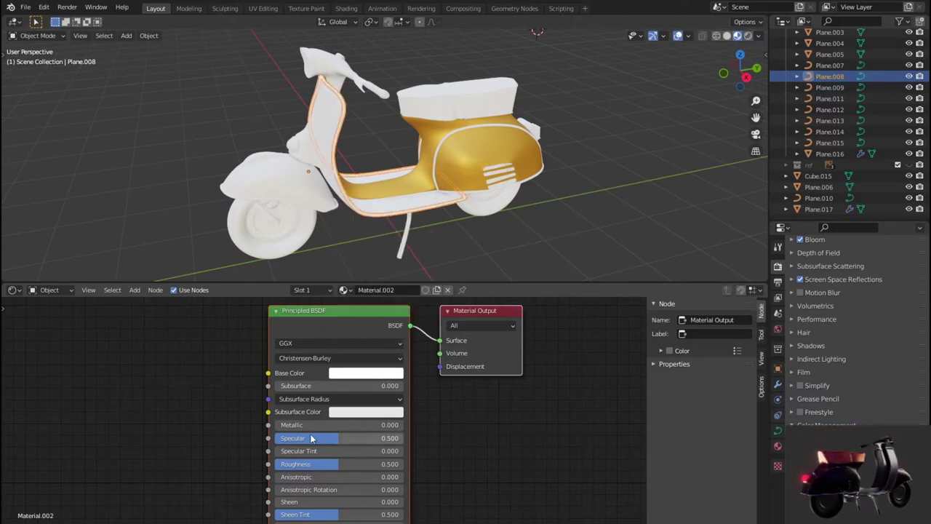
- Set the trim's Metallic to 0.164 and Roughness to 0.064, then add Material.003 to Plane
drag(342, 425, 363, 424)
mouse_move(332, 464)
mouse_down()
mouse_move(347, 463)
mouse_move(287, 464)
mouse_up()
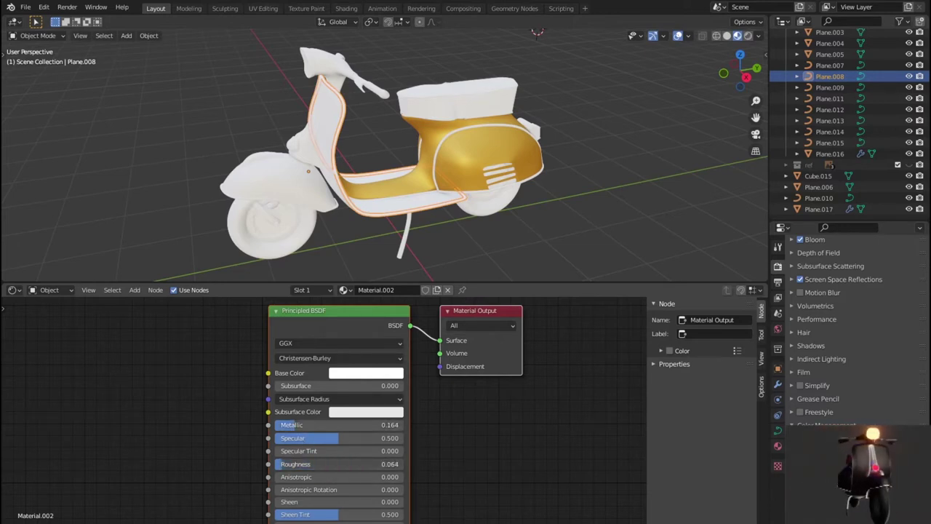
click(399, 204)
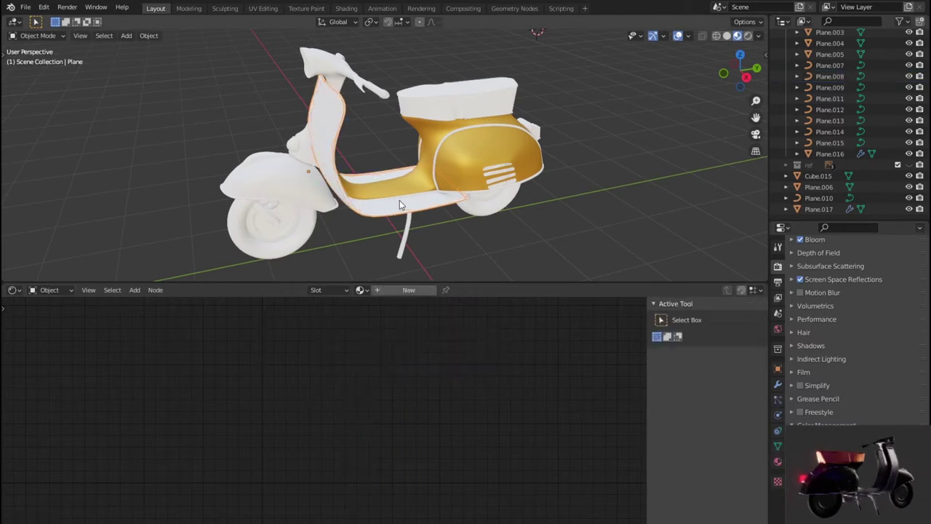
click(409, 289)
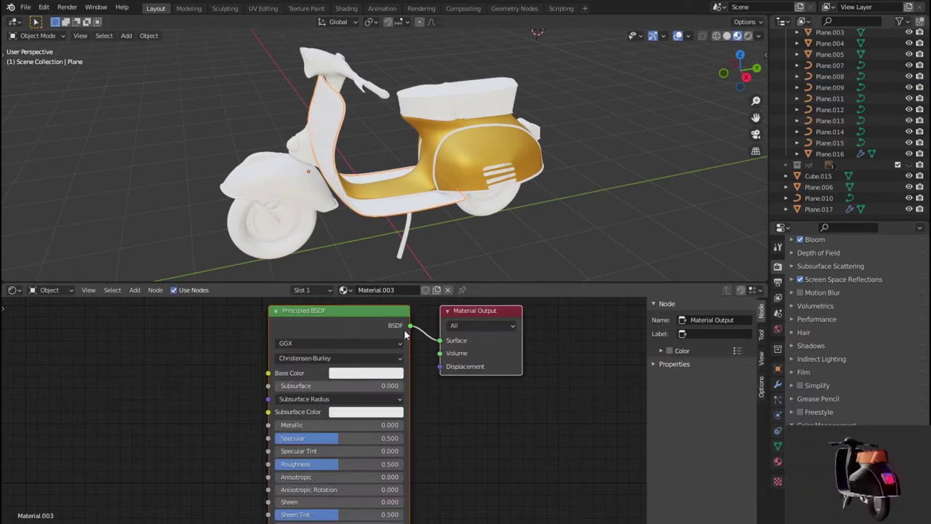
- Set Material.003's base colour to a near-black dark brown after trying orange-yellow
click(389, 376)
click(356, 275)
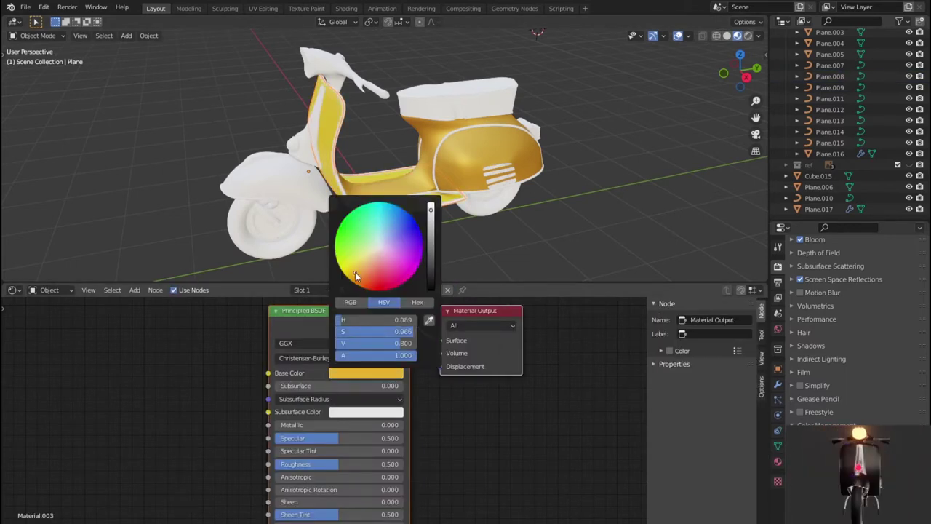
click(361, 282)
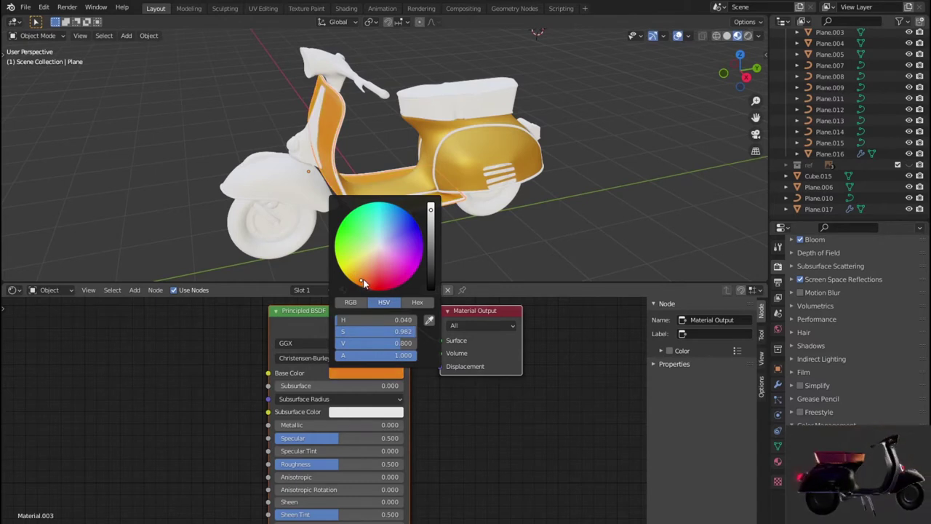
click(432, 281)
- Orbit to a more side-on view and select the second trim strip
mouse_move(507, 265)
middle_down()
mouse_move(450, 244)
mouse_move(446, 229)
mouse_move(451, 222)
mouse_move(507, 247)
middle_up()
scroll(507, 247, up, 2)
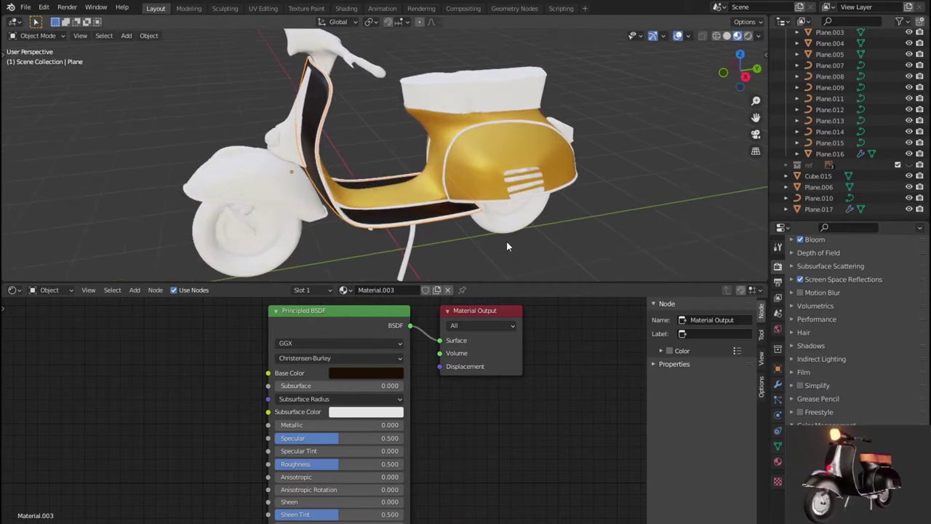
click(396, 211)
mouse_move(393, 215)
middle_down()
mouse_move(374, 208)
mouse_move(385, 248)
middle_up()
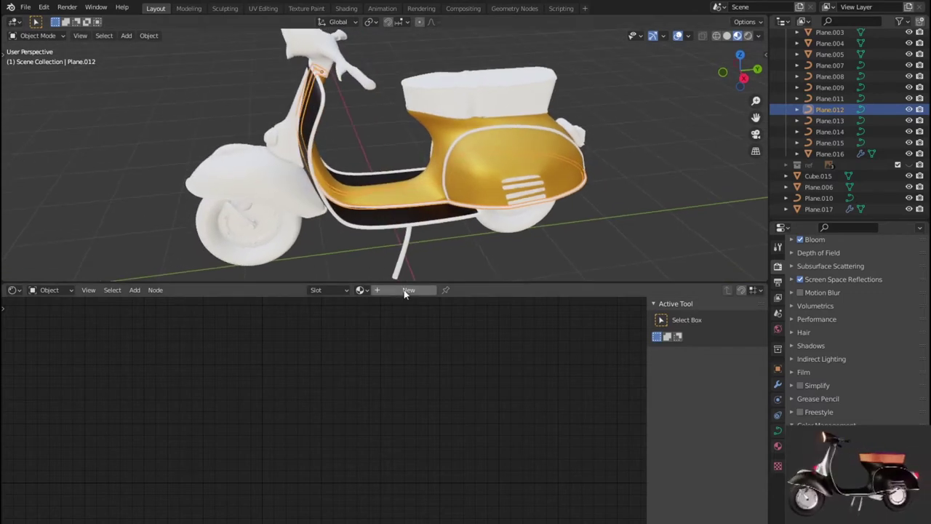
- Add a new material to the second trim strip Plane.012
click(400, 292)
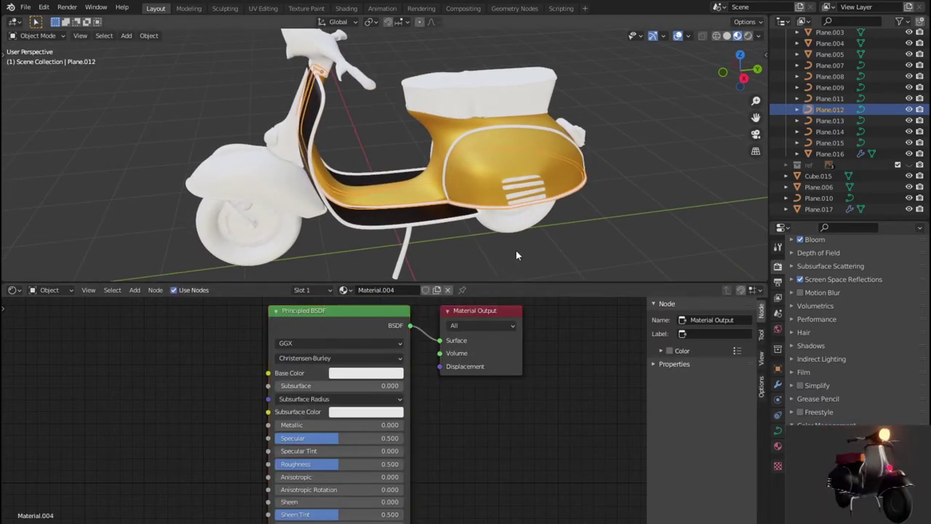
click(566, 256)
mouse_move(561, 255)
middle_down()
mouse_move(521, 251)
mouse_move(488, 230)
mouse_move(539, 219)
mouse_move(579, 231)
mouse_move(521, 232)
mouse_move(544, 217)
mouse_move(601, 215)
mouse_move(617, 204)
mouse_move(477, 220)
mouse_move(469, 189)
middle_up()
- Repaint the main body panel near-black (H 0.052, S 0.962, V 0.016) instead of gold
click(461, 150)
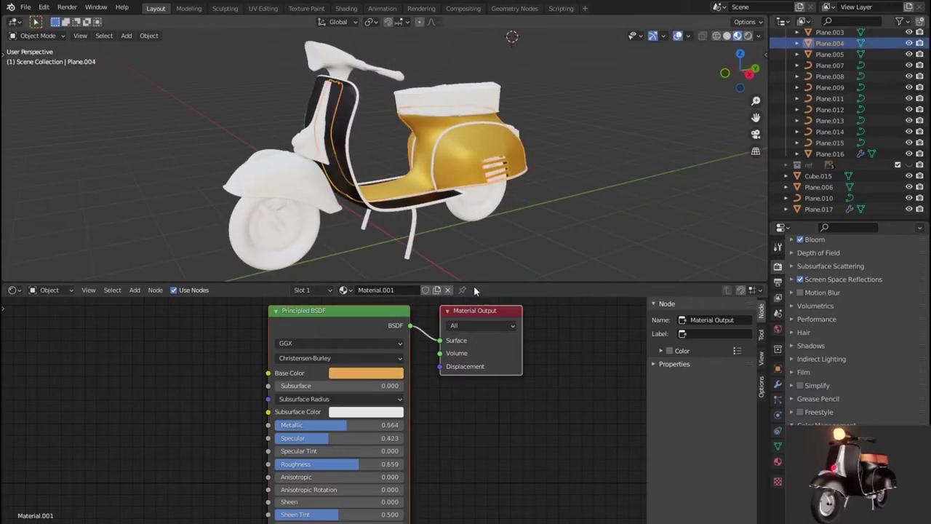
click(380, 373)
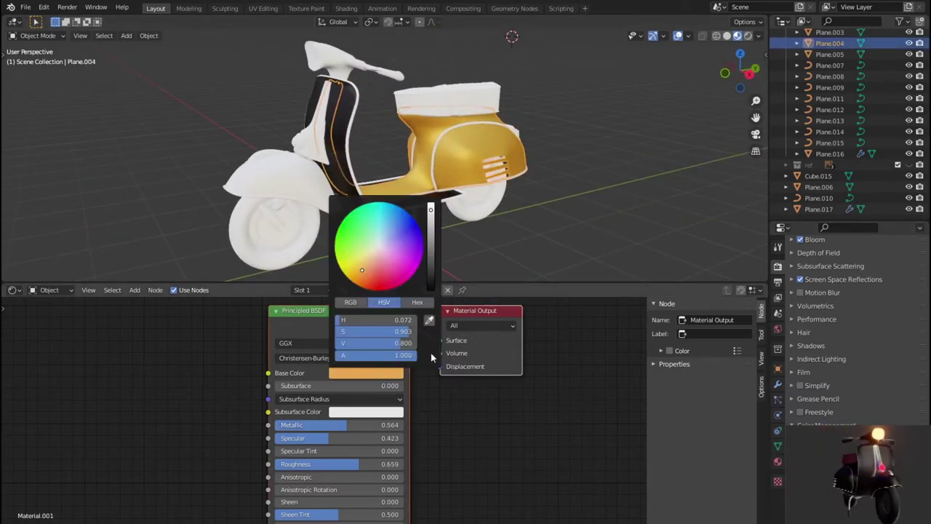
click(431, 287)
drag(432, 284, 432, 280)
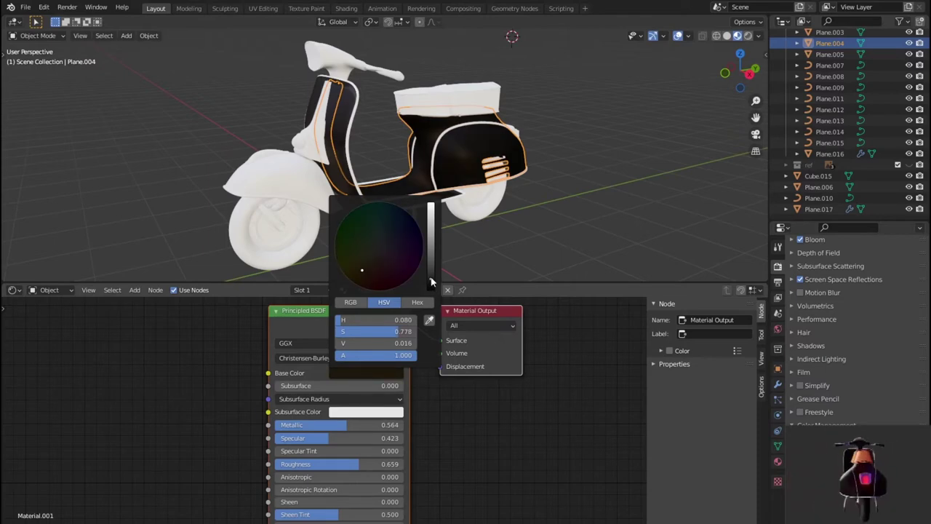
- View the scooter from another side and reselect the black body panel
click(610, 267)
mouse_move(577, 242)
middle_down()
mouse_move(477, 245)
mouse_move(541, 242)
middle_up()
scroll(541, 247, up, 3)
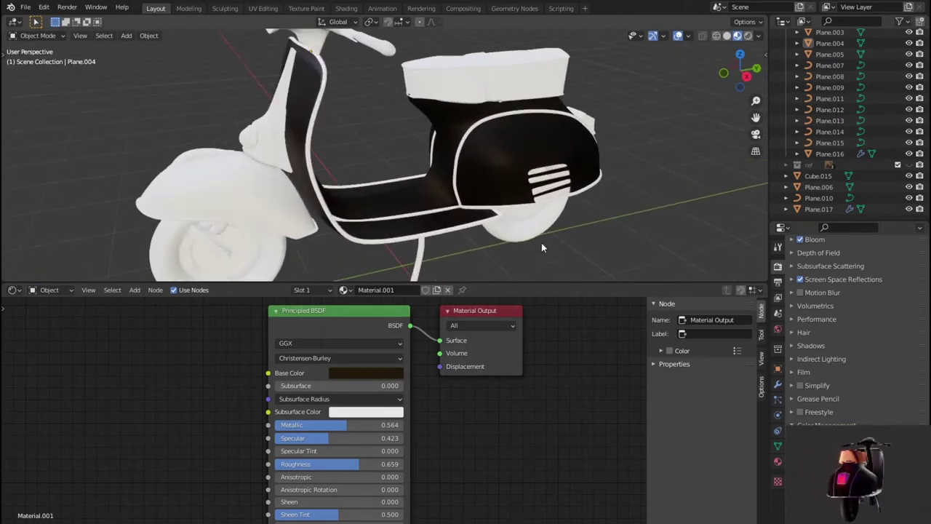
scroll(463, 235, down, 2)
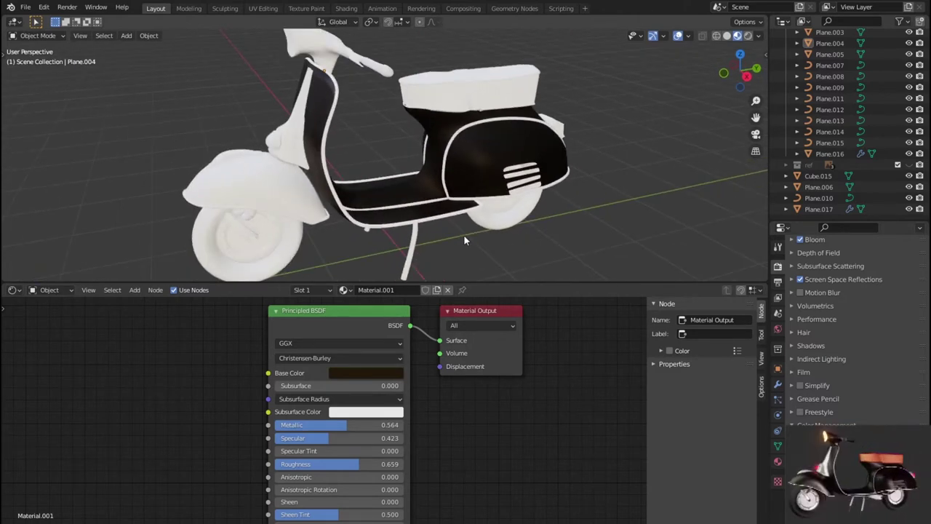
click(463, 178)
- Darken the body colour further and set Metallic 0.386, Roughness 0.455, Specular 0.673
click(365, 372)
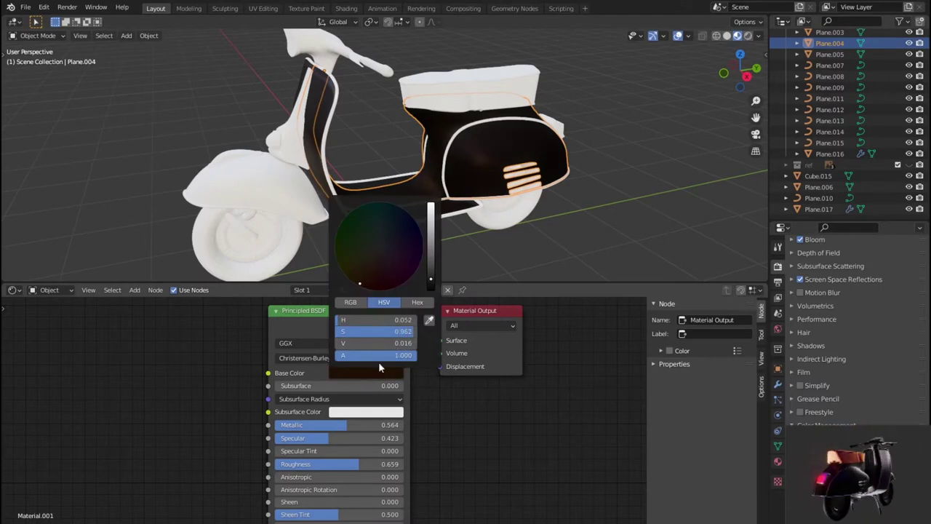
drag(430, 288, 429, 294)
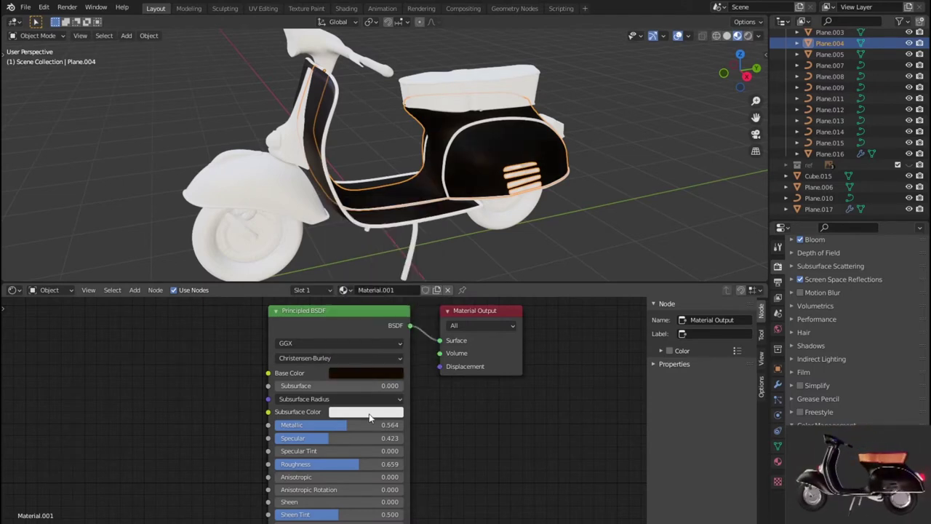
drag(352, 428, 305, 429)
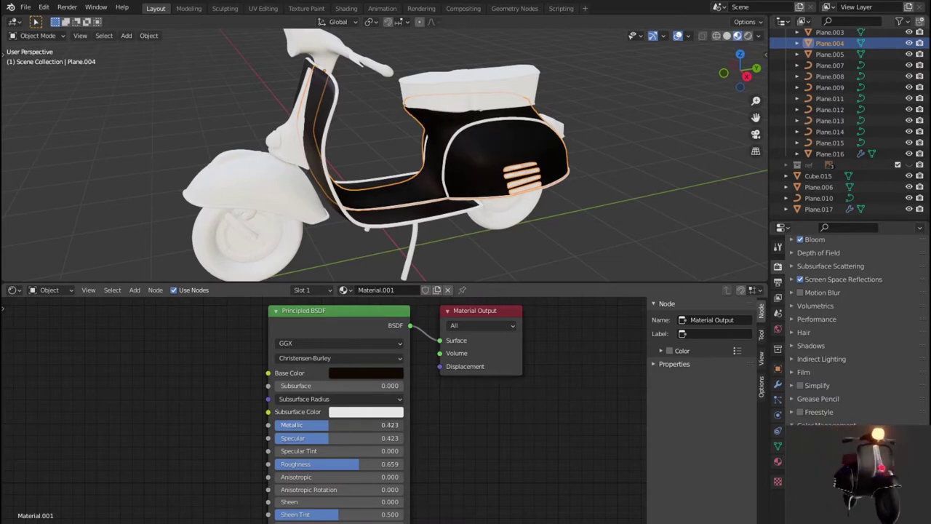
drag(352, 425, 364, 425)
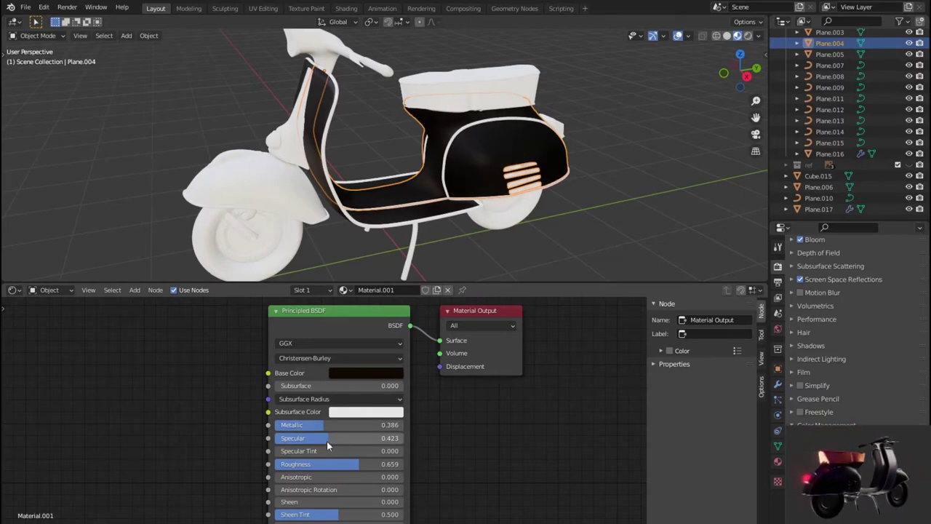
drag(349, 464, 318, 464)
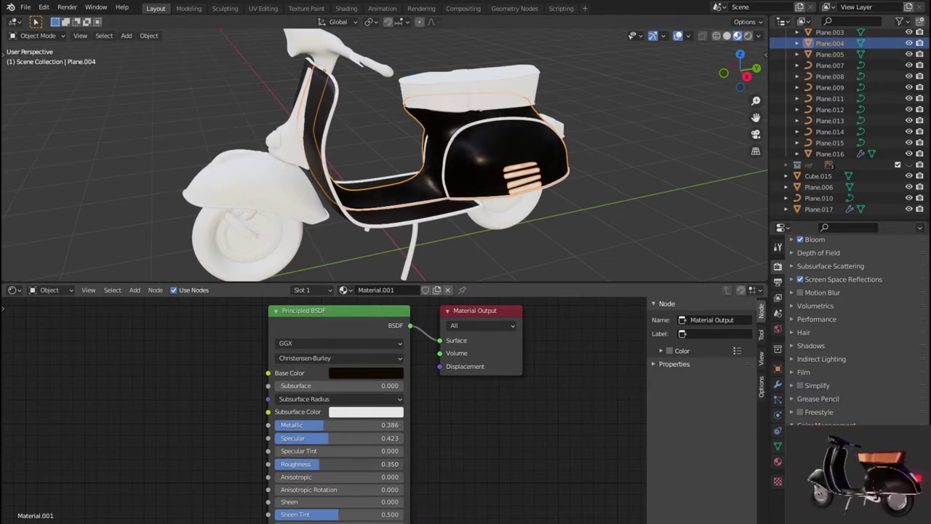
mouse_move(328, 438)
mouse_down()
mouse_move(305, 438)
mouse_move(361, 438)
mouse_up()
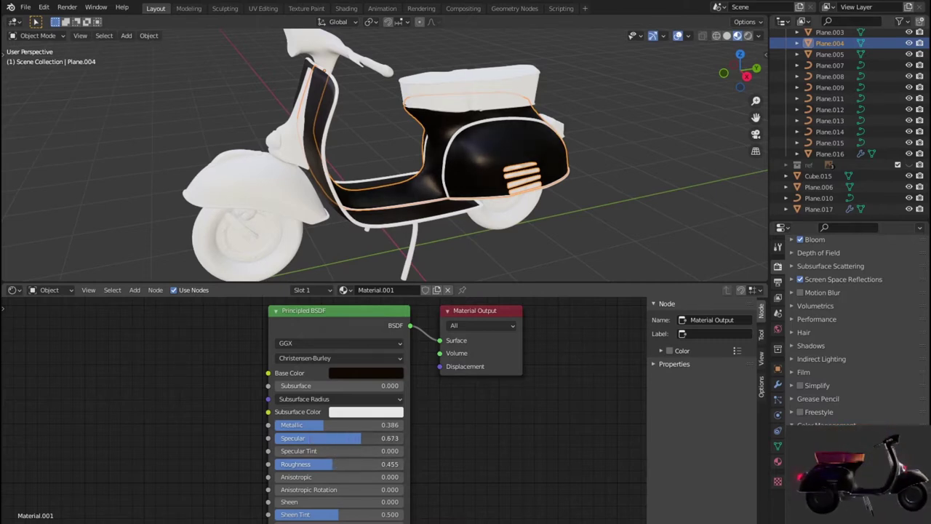
- Orbit to see the whole scooter and select the front fender
click(567, 222)
mouse_move(567, 222)
middle_down()
mouse_move(493, 241)
mouse_move(443, 222)
mouse_move(558, 230)
mouse_move(538, 232)
middle_up()
click(386, 407)
drag(472, 422, 374, 333)
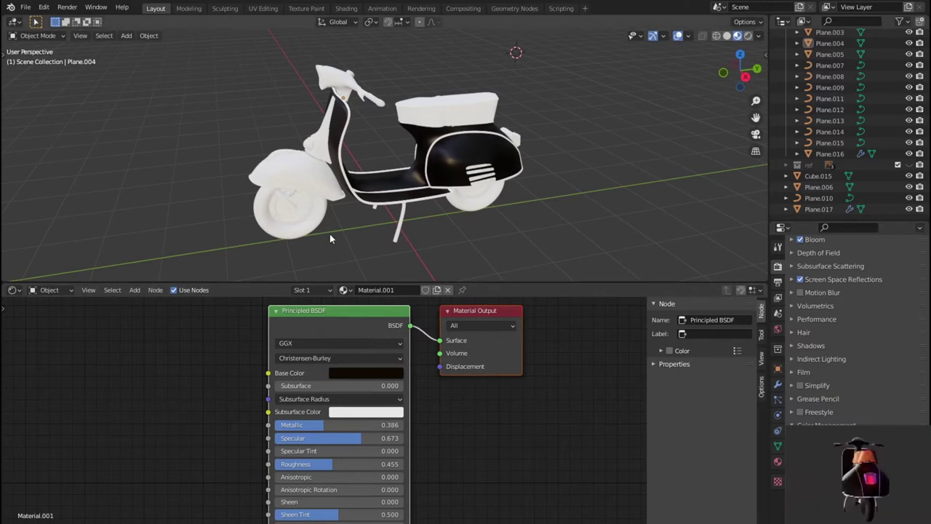
click(298, 173)
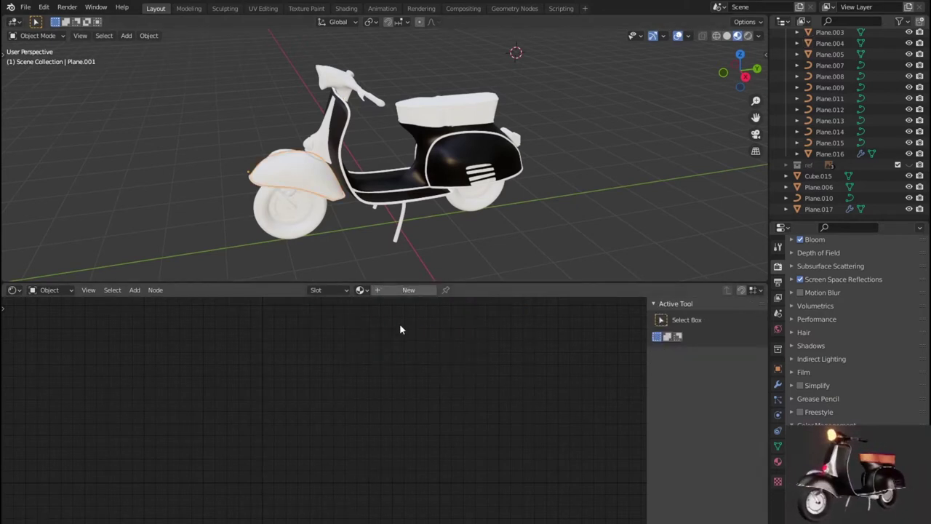
- Assign the black glossy Material.001 to the front fender
right_click(399, 322)
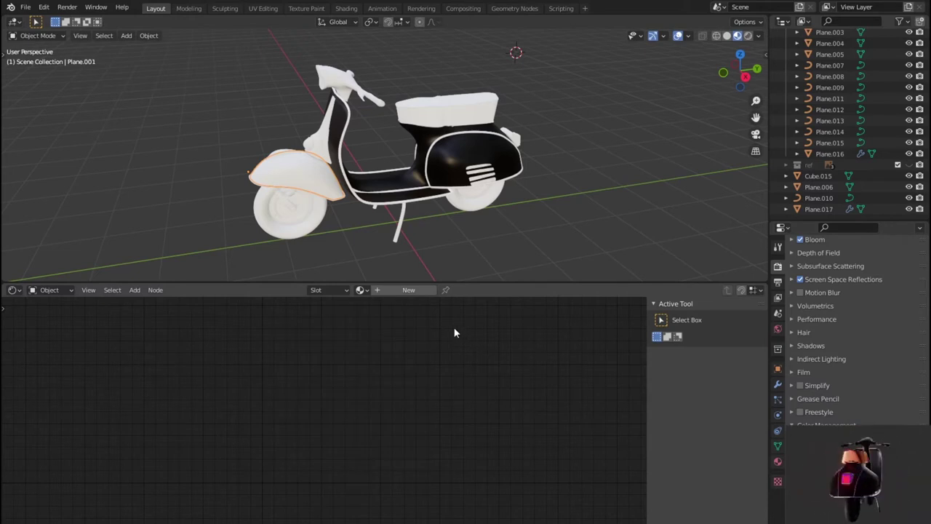
click(480, 173)
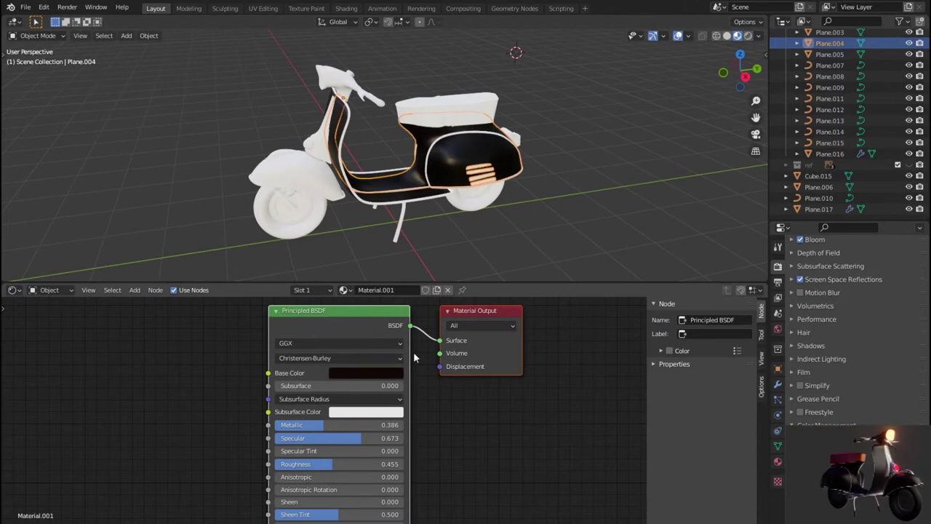
click(306, 192)
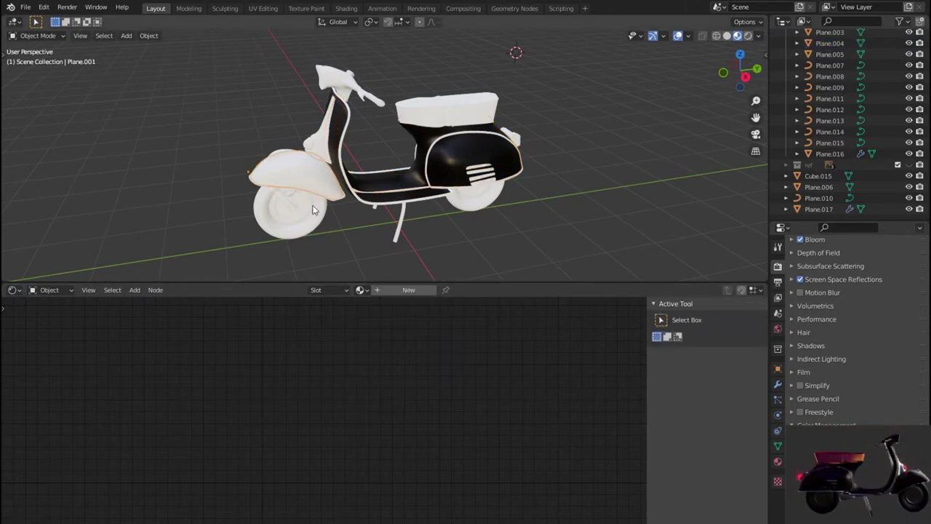
click(361, 289)
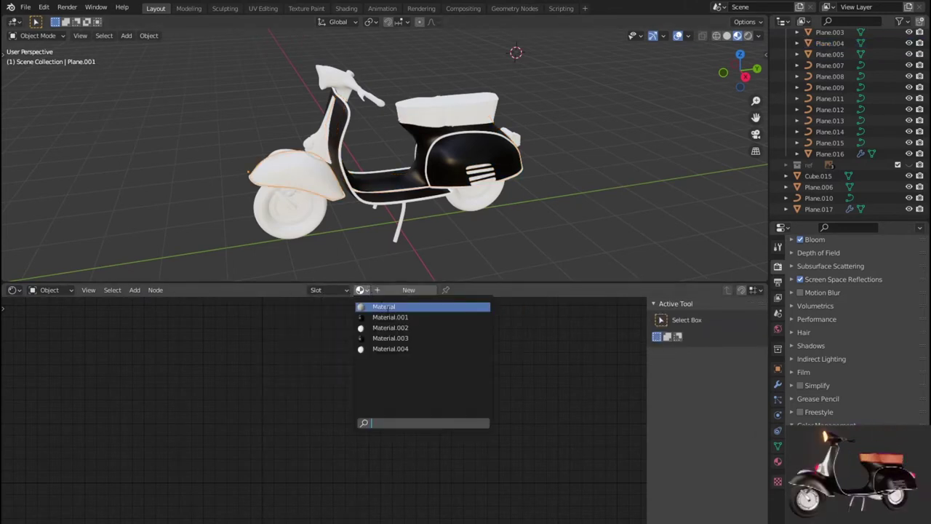
click(390, 317)
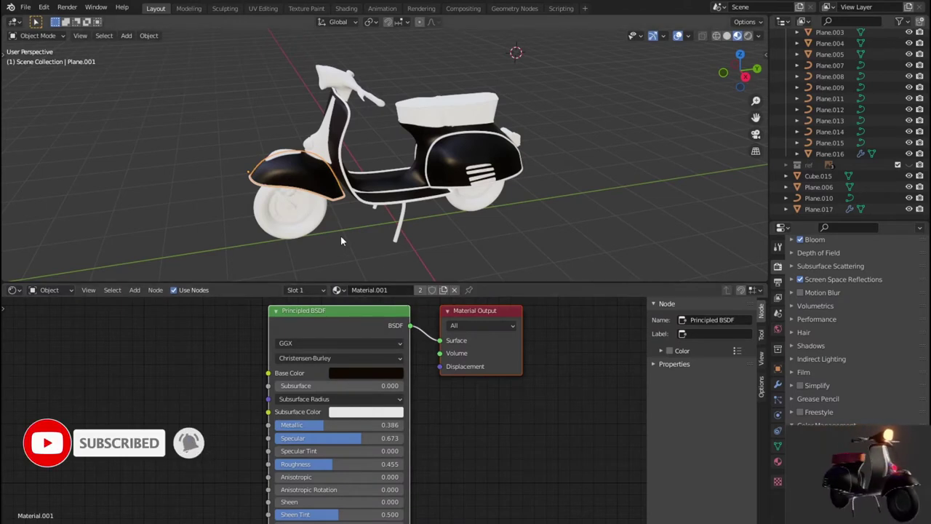
- Assign Material.001 to the handlebar Plane.006 as well, then select the front wheel
mouse_move(496, 252)
middle_down()
mouse_move(550, 247)
mouse_move(522, 253)
mouse_move(362, 136)
middle_up()
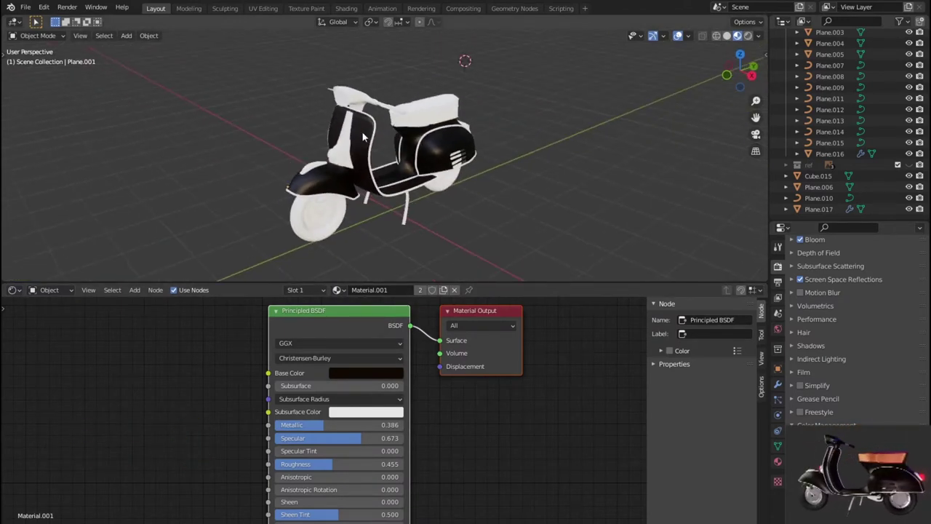
click(356, 102)
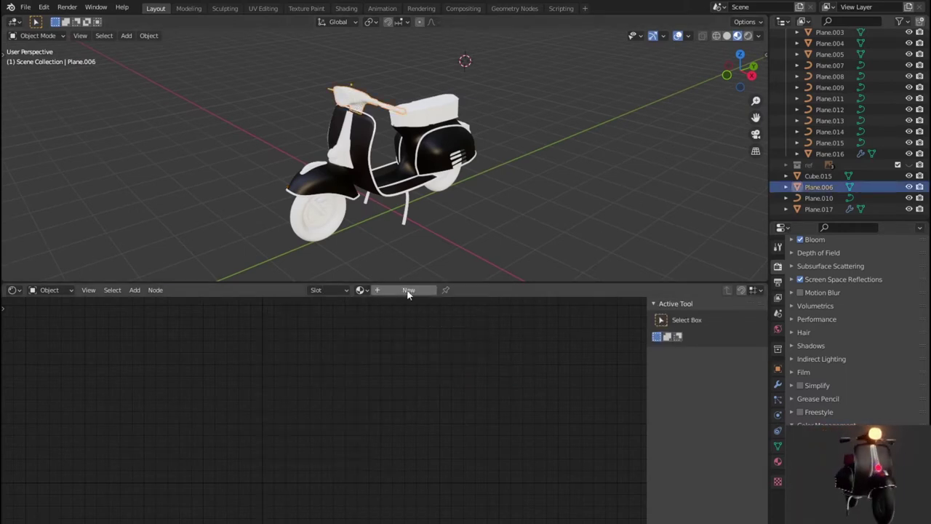
click(363, 289)
click(386, 317)
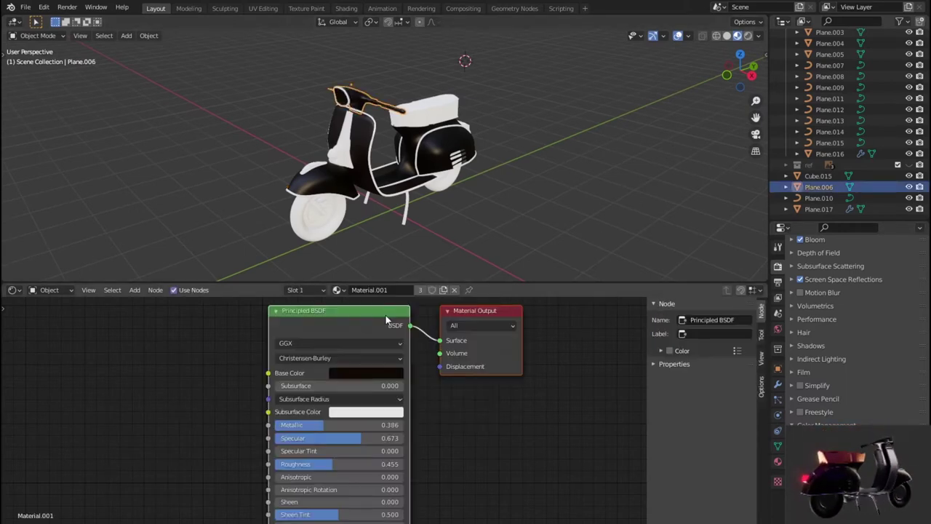
click(428, 224)
mouse_move(468, 214)
middle_down()
mouse_move(439, 222)
mouse_move(414, 213)
mouse_move(449, 203)
middle_up()
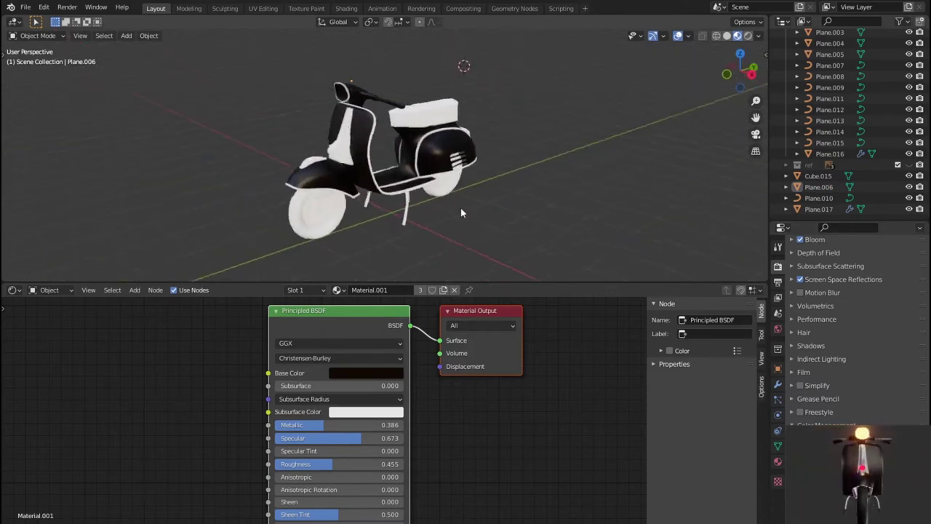
click(312, 205)
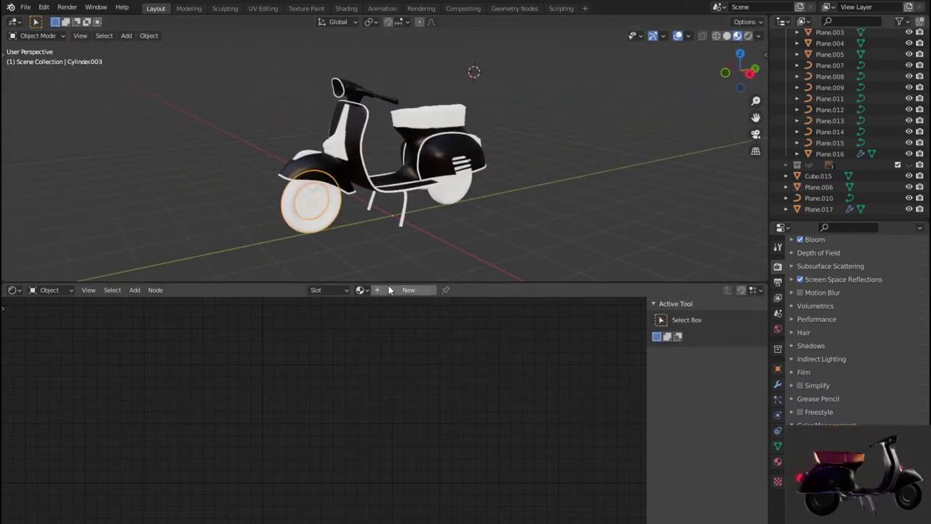
- Assign Material.003 to the front wheel
click(363, 290)
click(380, 338)
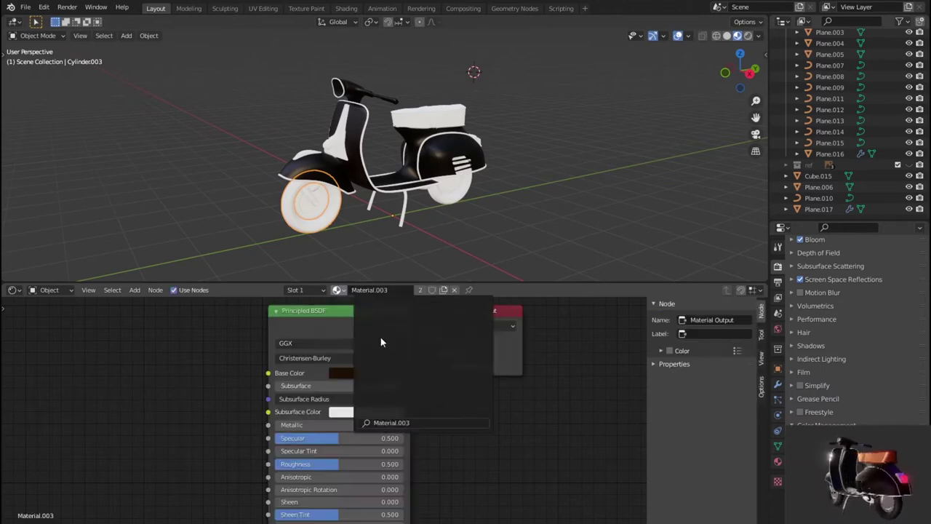
click(405, 246)
mouse_move(365, 234)
middle_down()
mouse_move(489, 218)
mouse_move(387, 231)
mouse_move(437, 231)
middle_up()
- Remove the front wheel's Mirror modifier and apply its Subdivision modifier
click(777, 384)
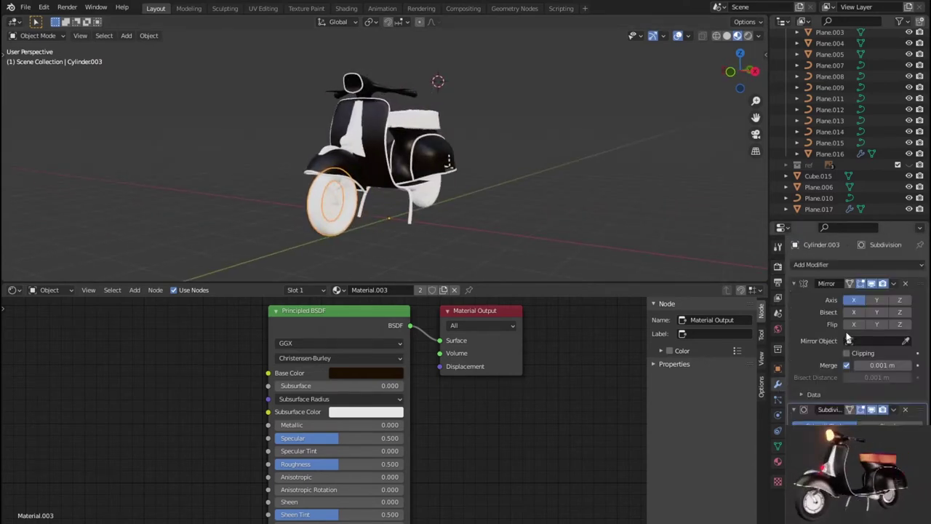
click(894, 284)
click(869, 298)
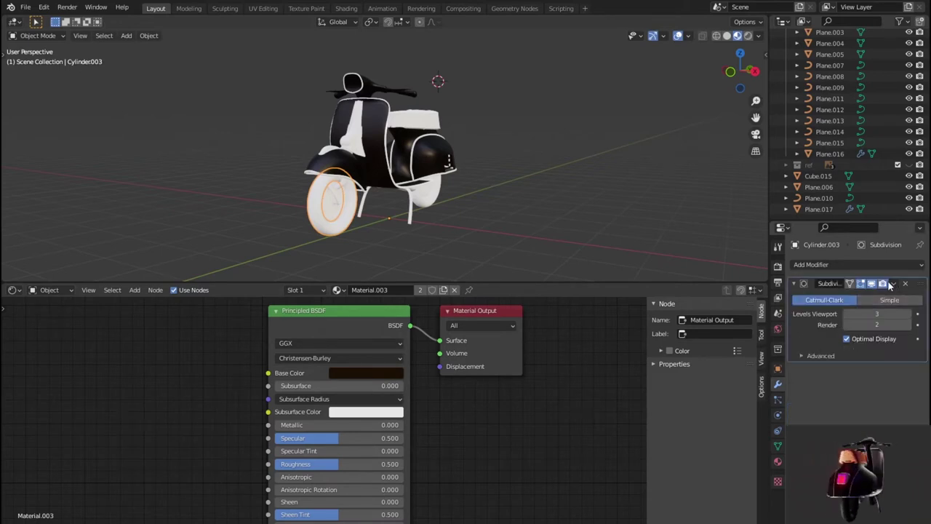
click(893, 283)
click(874, 298)
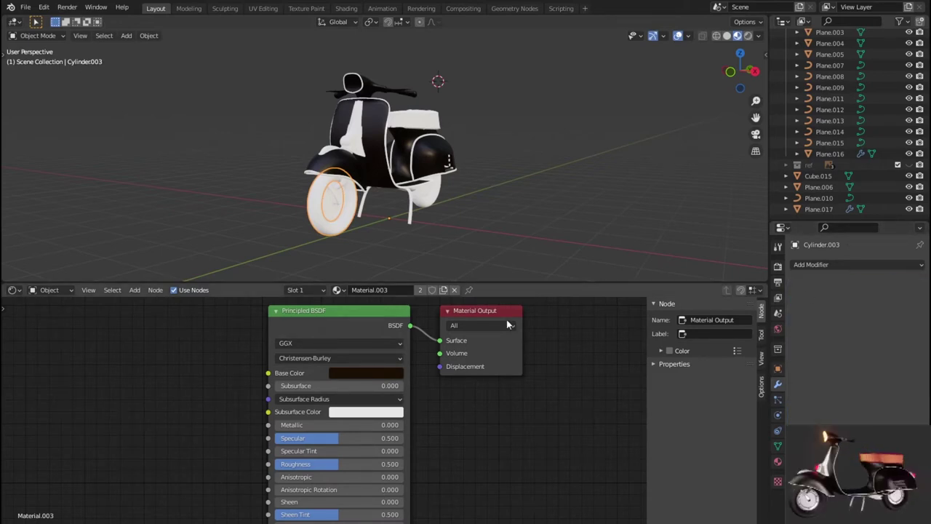
- Set the wheel material's base colour to a near-black purple
click(339, 234)
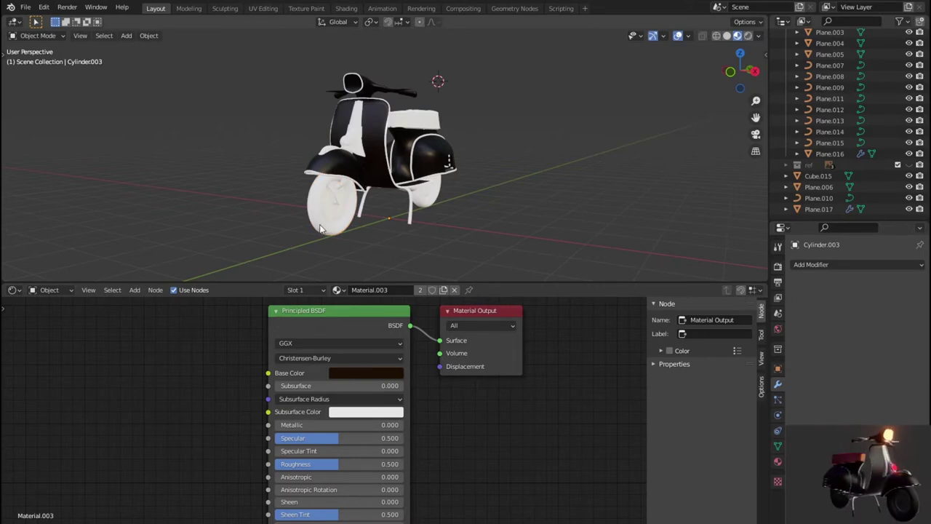
click(320, 227)
click(394, 374)
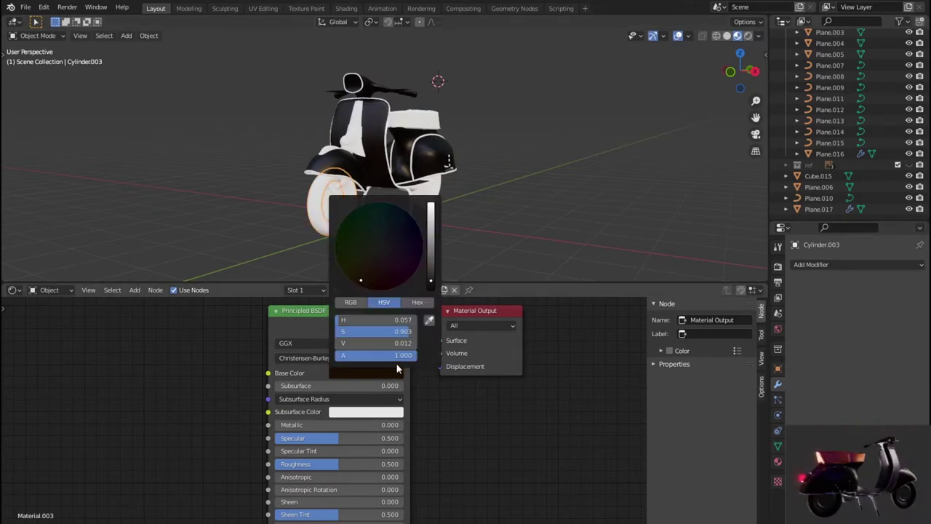
click(393, 259)
drag(426, 268, 432, 285)
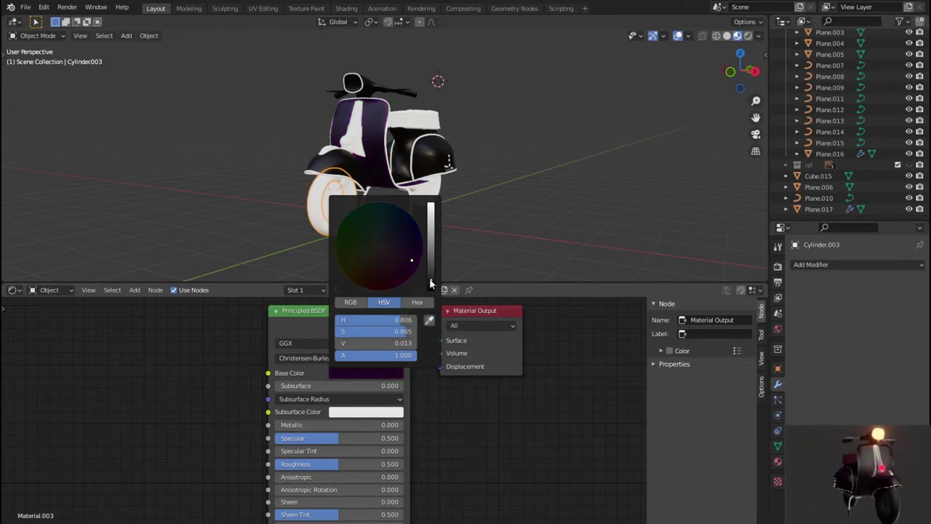
click(411, 255)
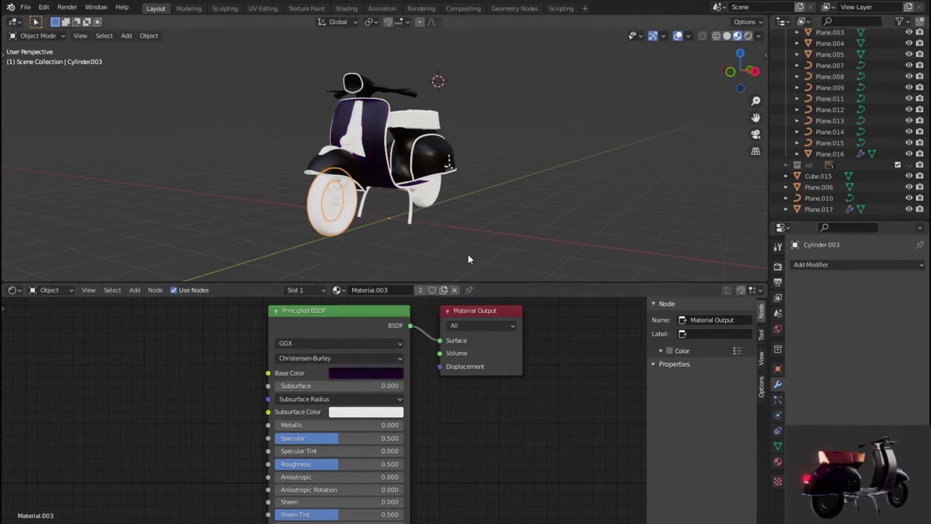
- Delete both of Material.003's shader nodes, turning the leg shield magenta
middle_drag(449, 253, 414, 269)
scroll(402, 226, up, 3)
scroll(405, 222, up, 1)
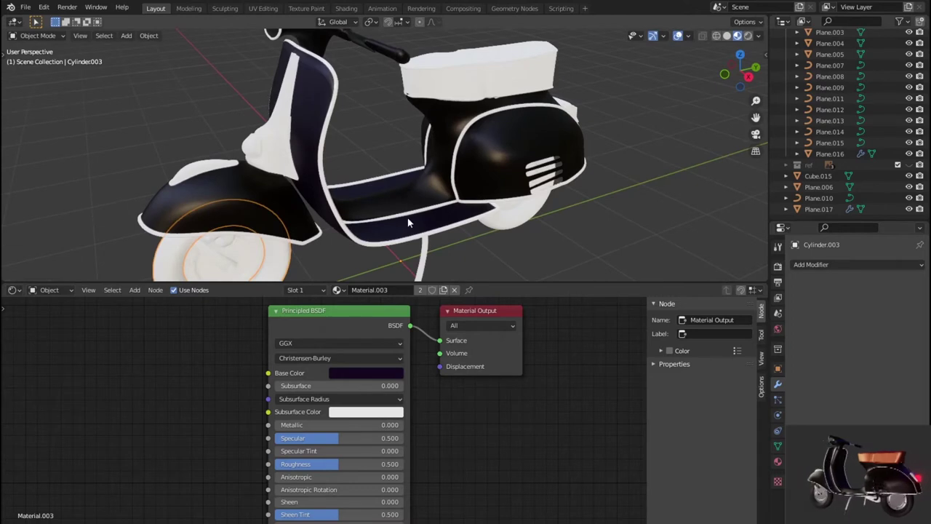
scroll(407, 218, down, 2)
scroll(425, 240, down, 2)
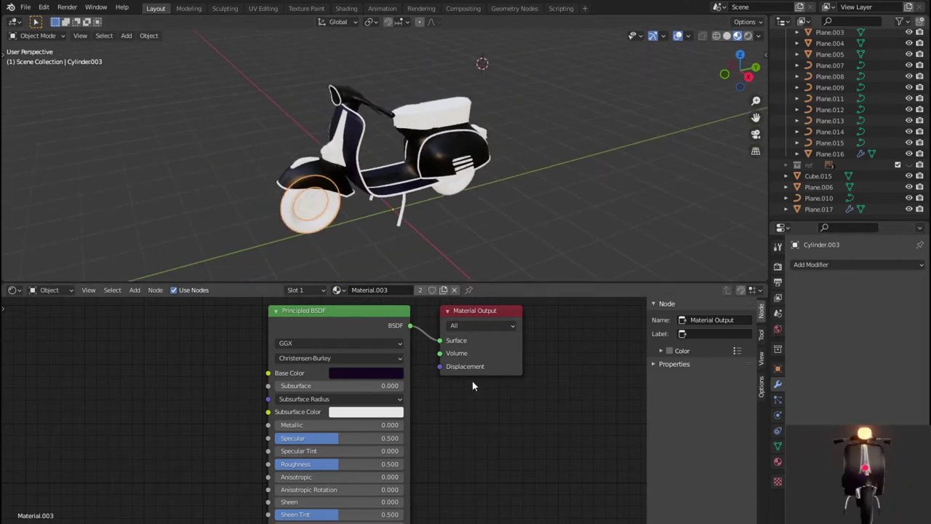
click(338, 252)
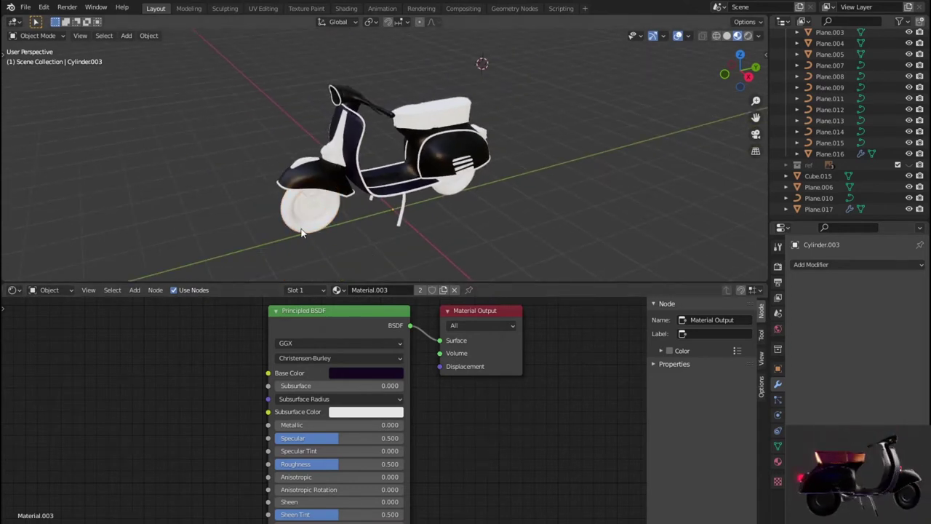
mouse_move(322, 246)
middle_down()
mouse_move(368, 227)
mouse_move(380, 242)
middle_up()
scroll(460, 404, down, 3)
drag(491, 441, 304, 354)
key(x)
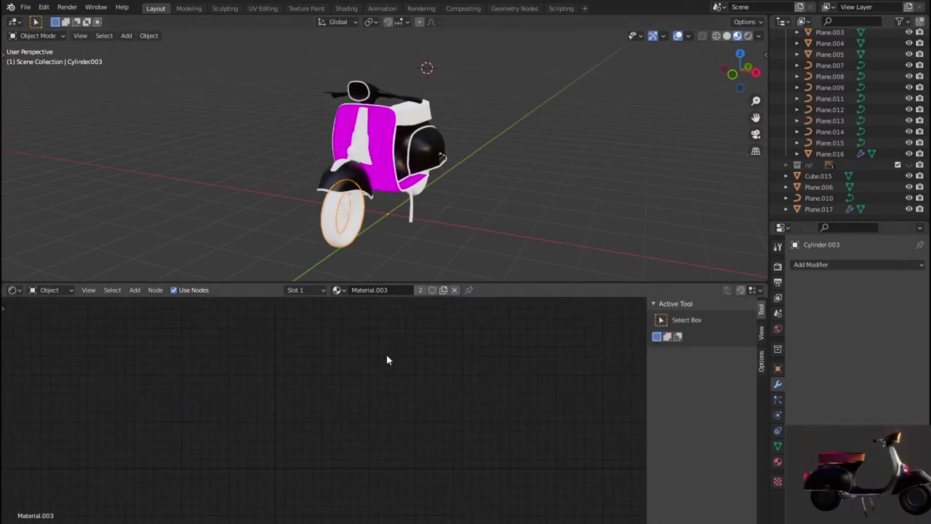
- Restore the deleted shader nodes and tint Material.003's base colour near-black purple
key(ctrl+z)
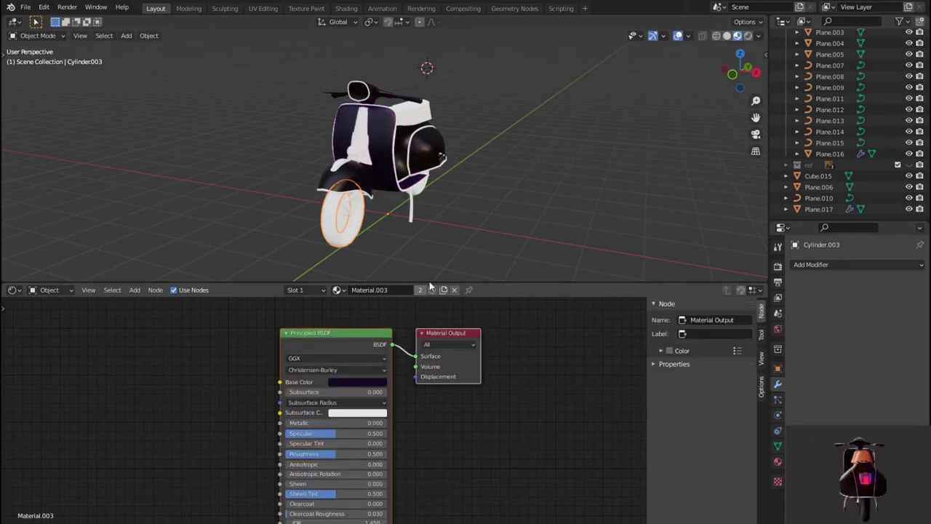
click(378, 142)
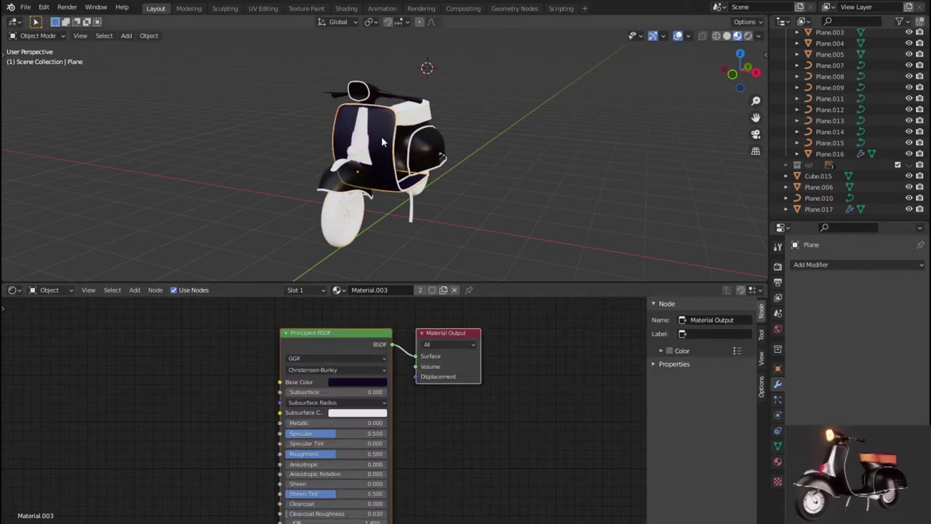
click(331, 224)
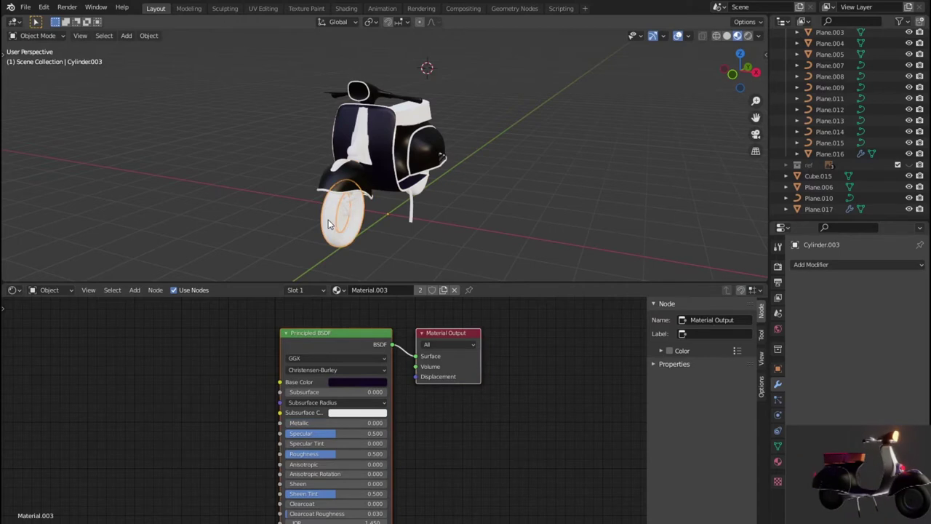
click(360, 382)
drag(365, 281, 381, 280)
mouse_move(408, 308)
mouse_down()
mouse_move(408, 268)
mouse_move(408, 312)
mouse_up()
- Select the front wheel from a close side view and bring up its material settings
mouse_move(425, 236)
middle_down()
mouse_move(379, 236)
mouse_move(419, 235)
middle_up()
scroll(378, 233, up, 4)
click(418, 235)
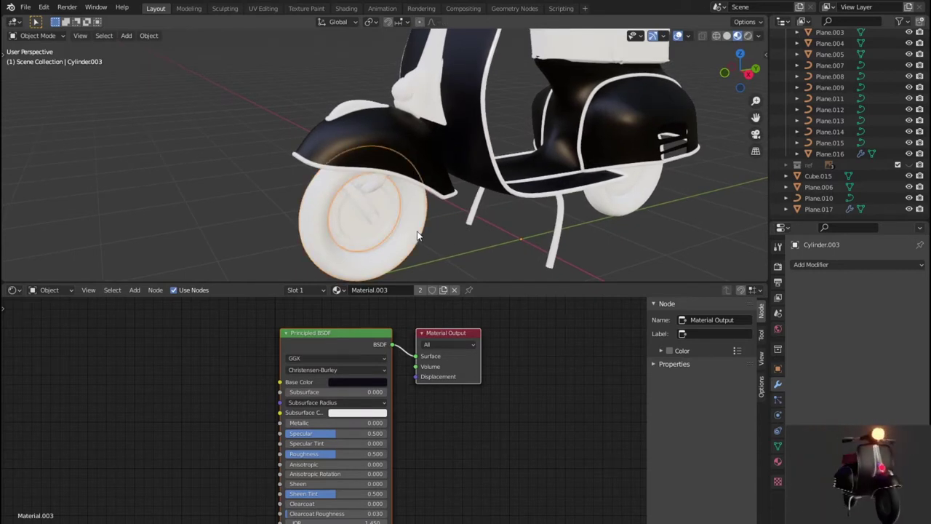
click(777, 328)
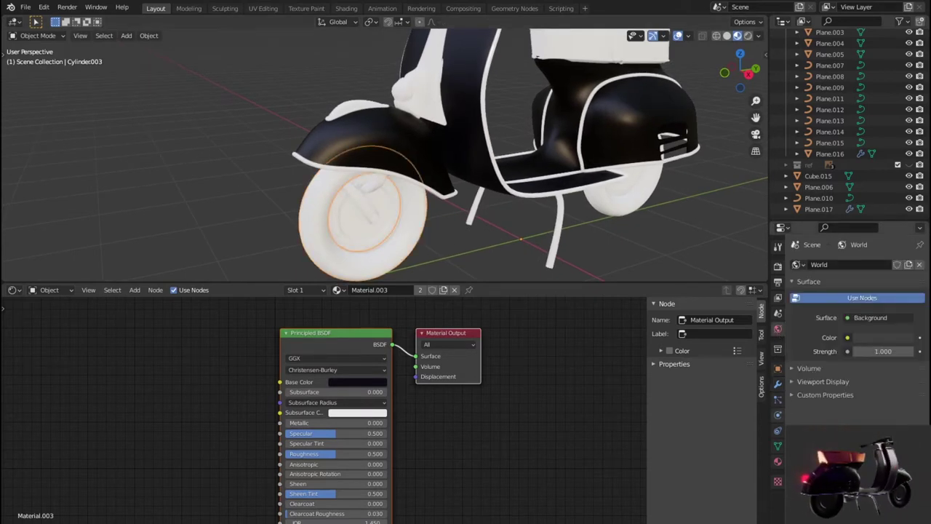
click(778, 462)
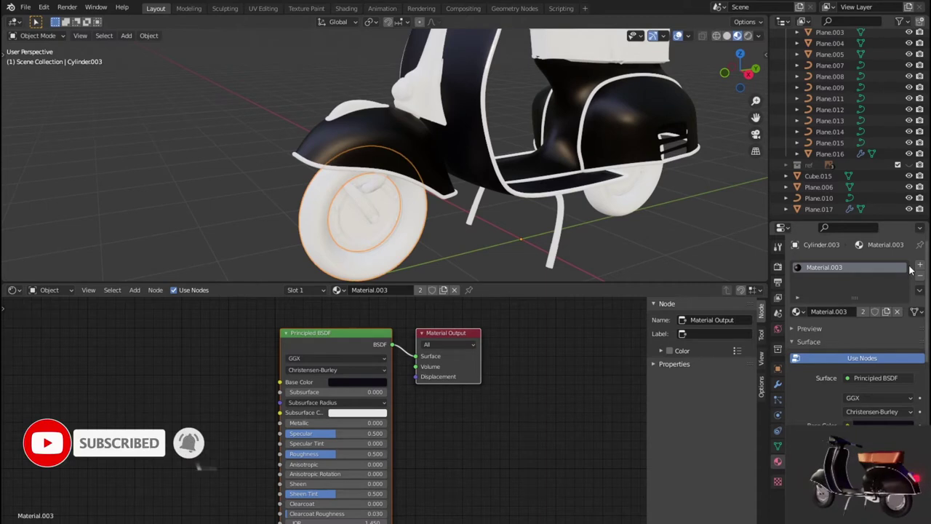
- Add a second slot with new purple Material.005 to the front wheel, then go to UV Editing
click(920, 267)
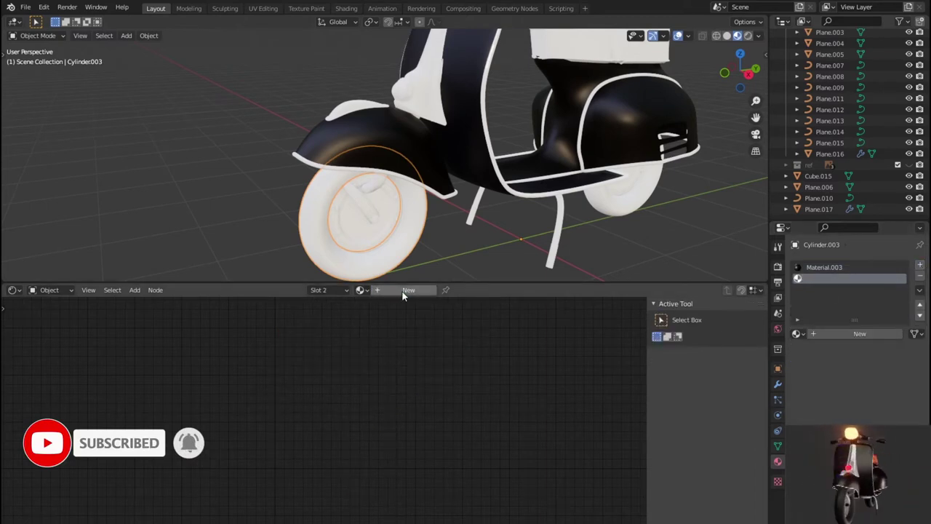
click(405, 290)
click(376, 381)
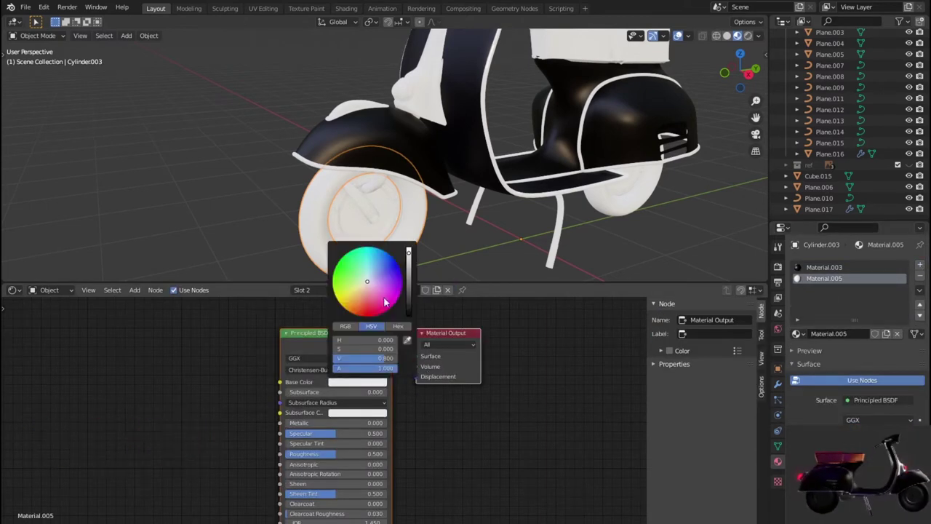
click(387, 277)
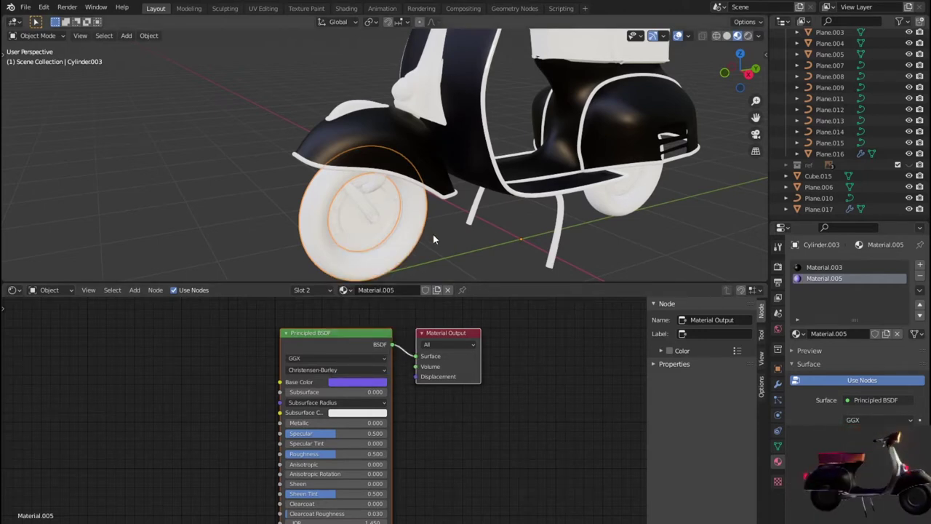
scroll(434, 238, down, 3)
mouse_move(433, 238)
middle_down()
mouse_move(557, 232)
mouse_move(438, 230)
mouse_move(446, 231)
middle_up()
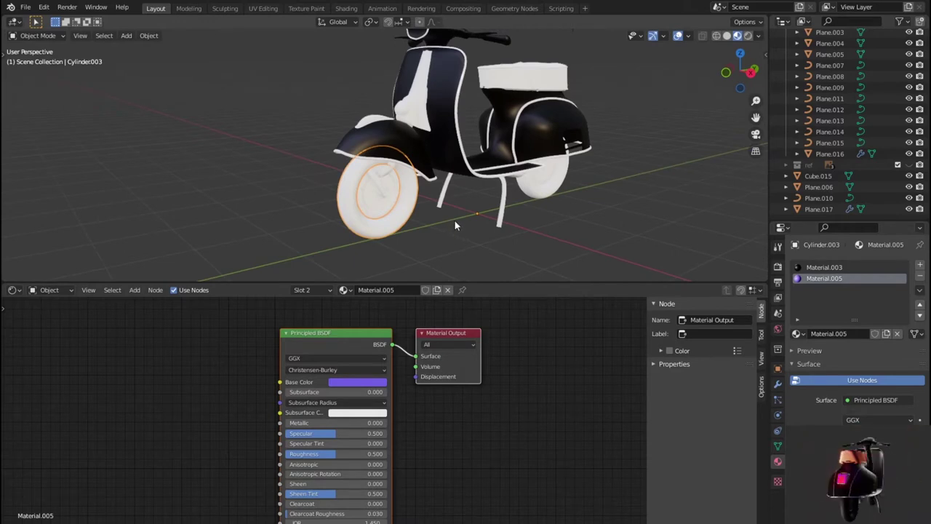
click(262, 8)
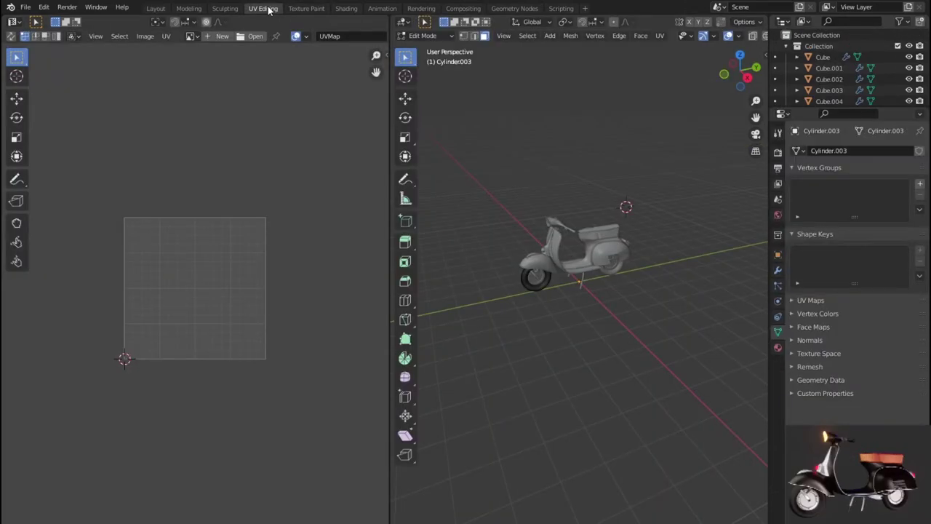
- Select all of the front tire's faces in Edit Mode
middle_drag(518, 306, 553, 291)
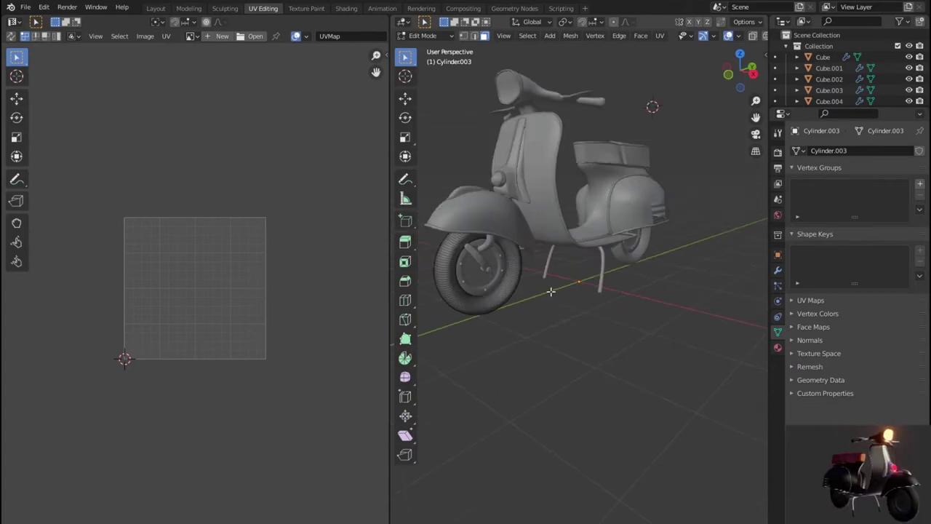
key(a)
scroll(554, 291, up, 3)
right_click(510, 266)
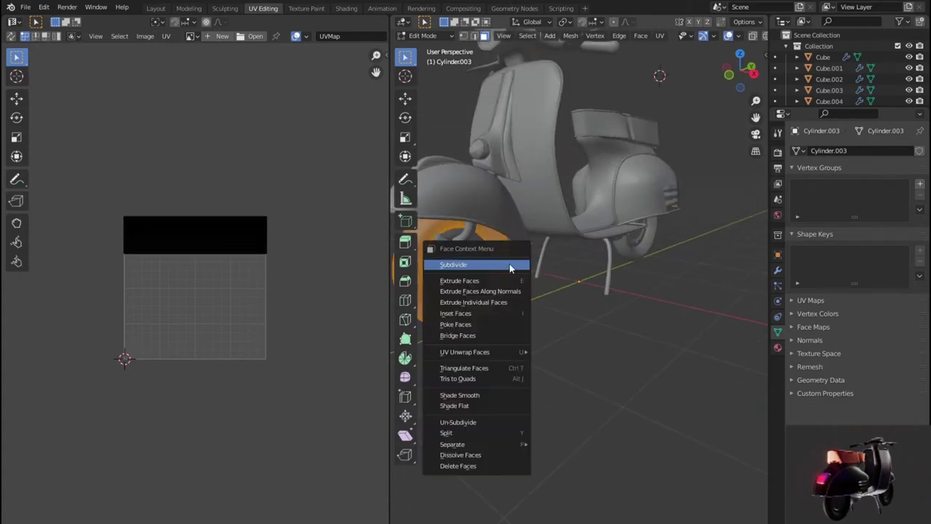
click(509, 266)
key(alt+a)
key(a)
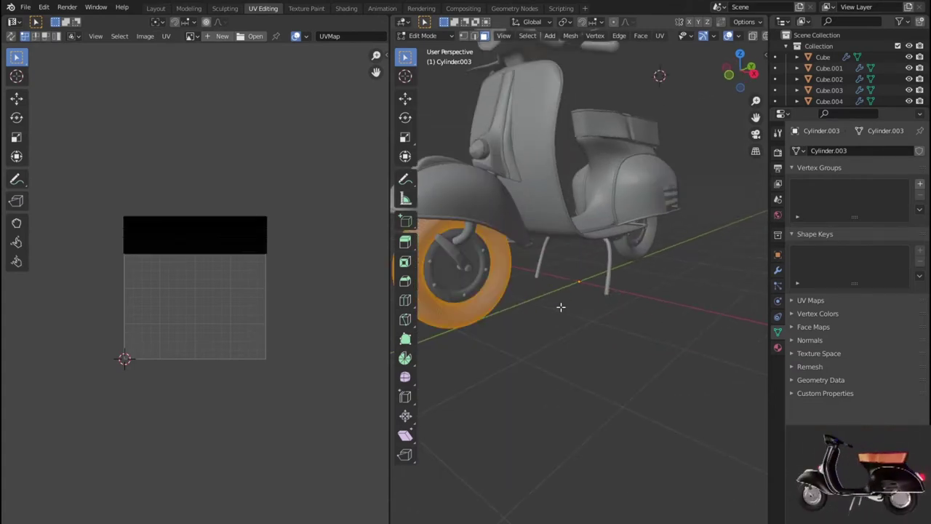
- Smart UV Project the tire faces and return to Object Mode
key(u)
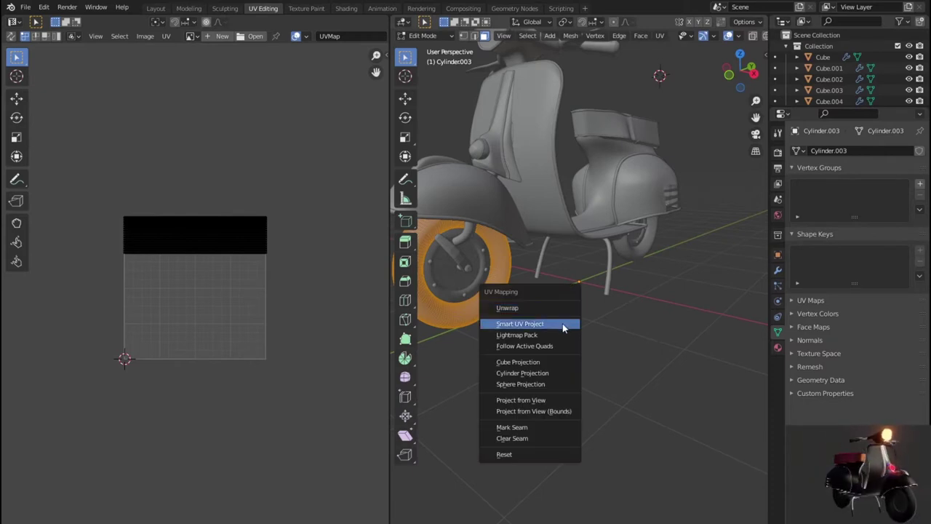
click(564, 323)
click(558, 413)
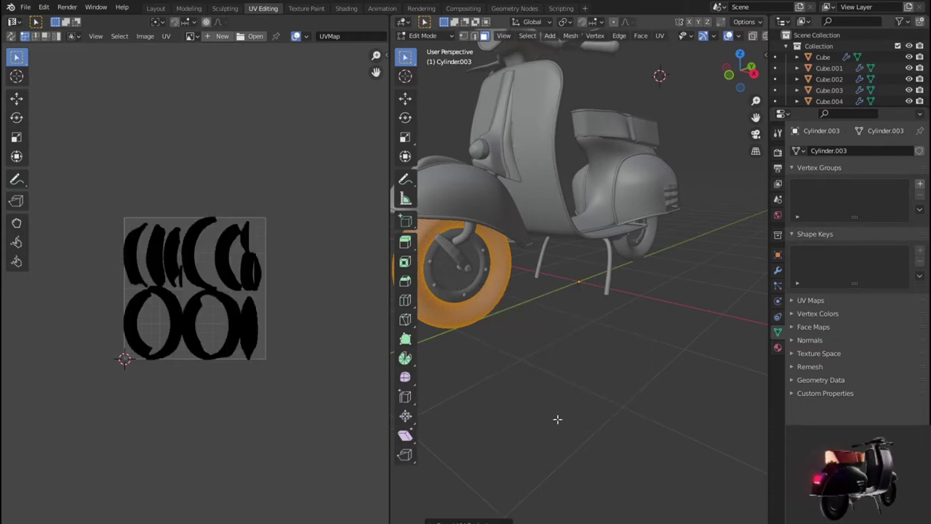
scroll(546, 398, down, 3)
key(Tab)
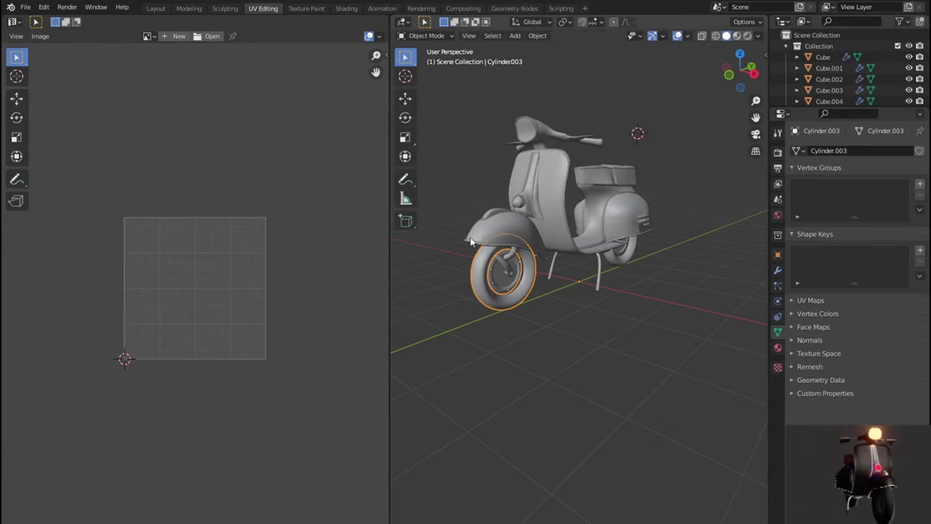
- Look through the Shading and Texture Paint workspaces, then return to UV Editing
click(346, 8)
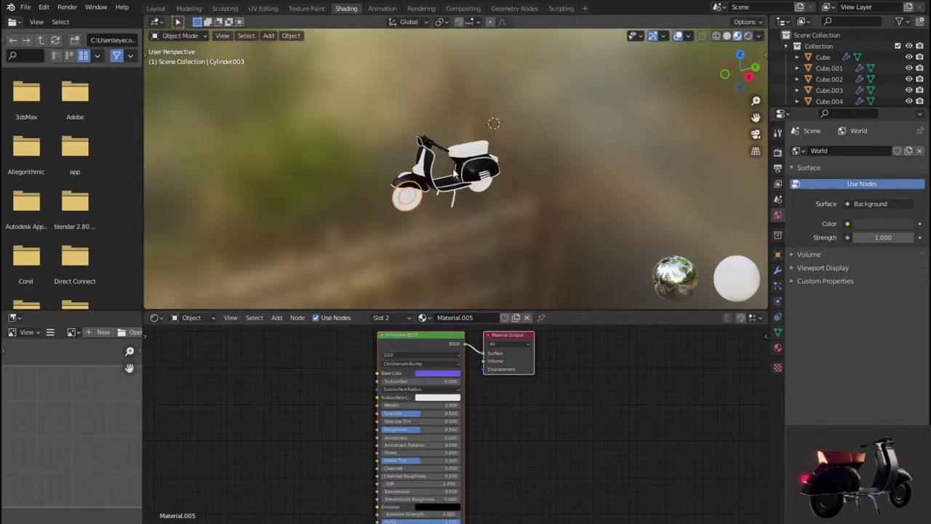
scroll(464, 198, up, 3)
scroll(493, 218, down, 1)
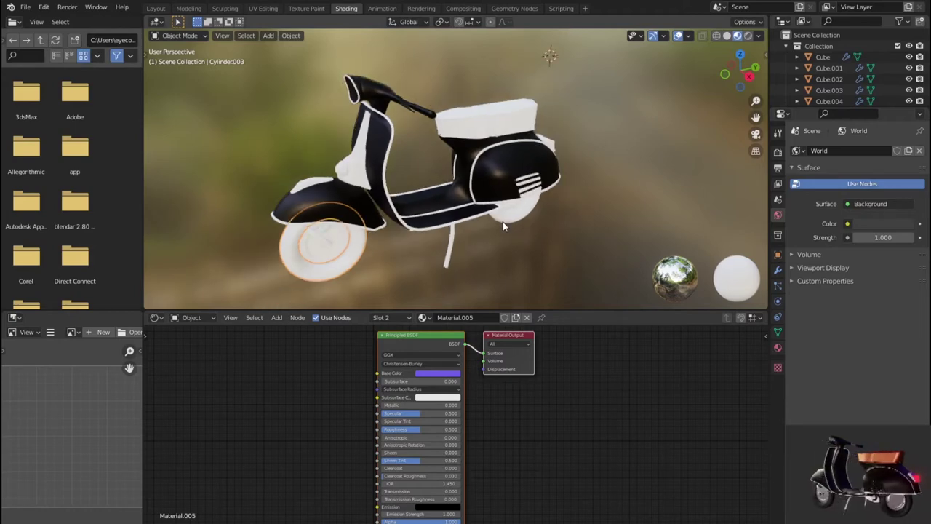
scroll(386, 258, down, 2)
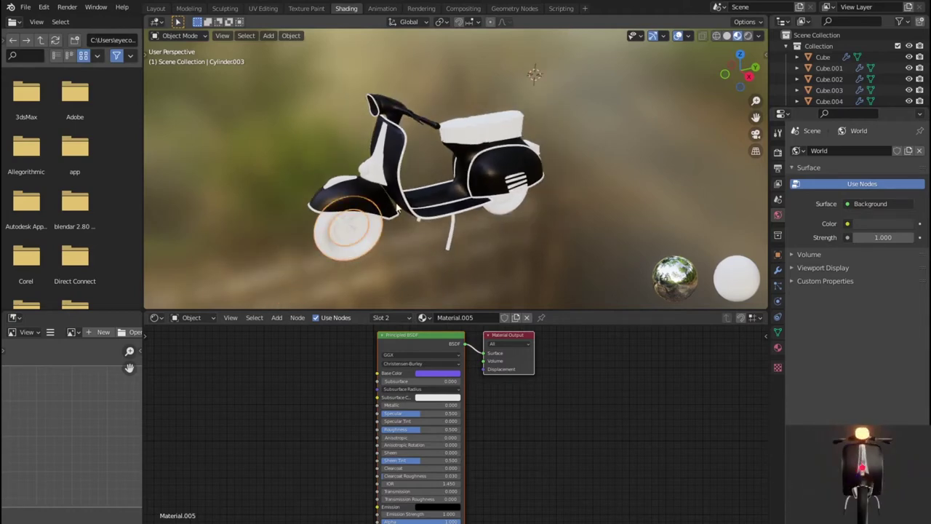
click(306, 8)
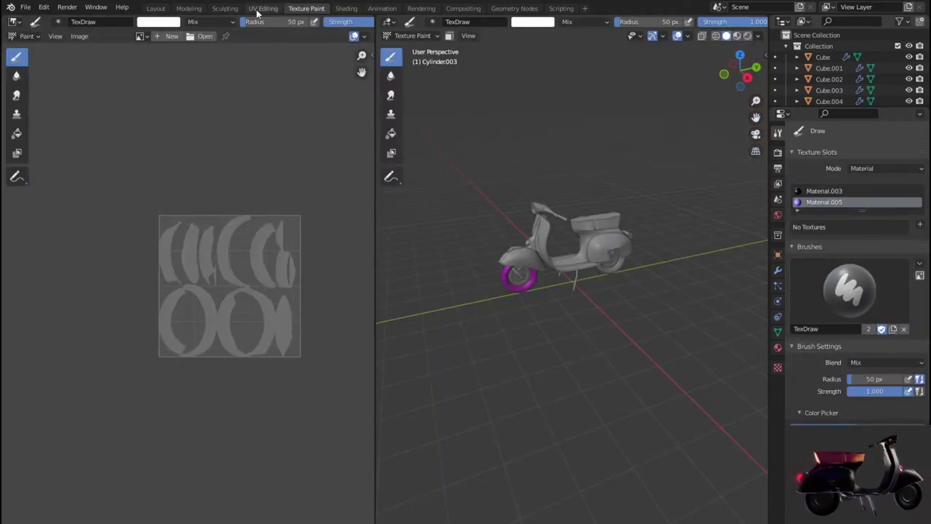
click(259, 9)
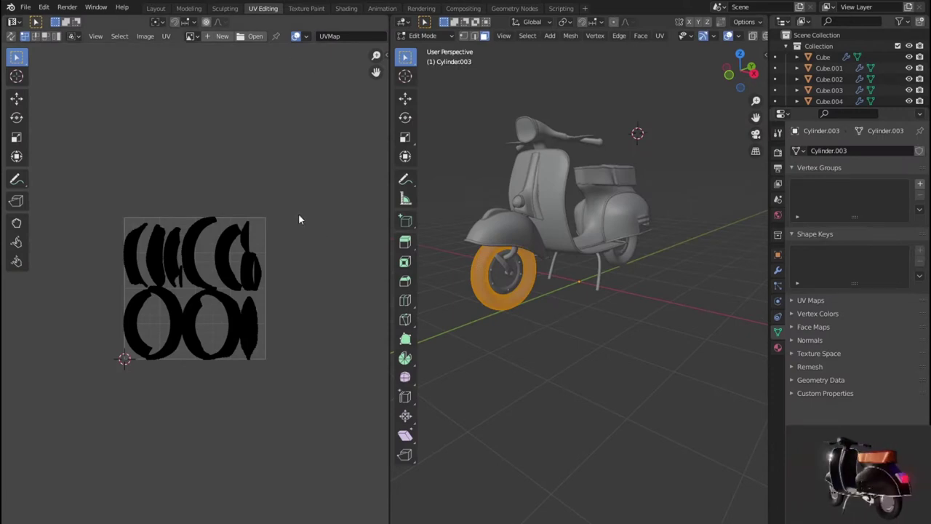
scroll(296, 207, down, 1)
- Box-select all tire UV islands, leave Edit Mode, and select the rear wheel
drag(123, 199, 311, 384)
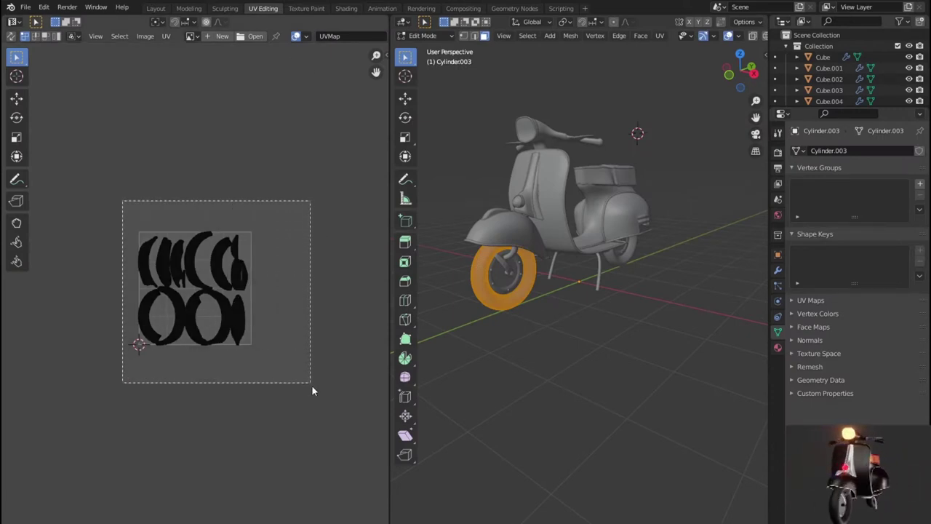
scroll(362, 357, up, 3)
scroll(360, 352, up, 4)
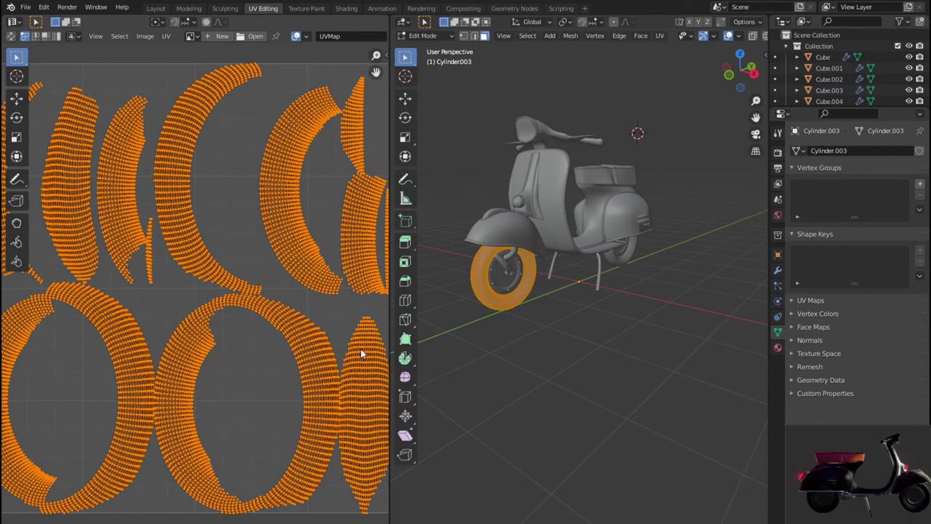
scroll(361, 352, down, 2)
scroll(361, 352, down, 1)
scroll(547, 318, up, 4)
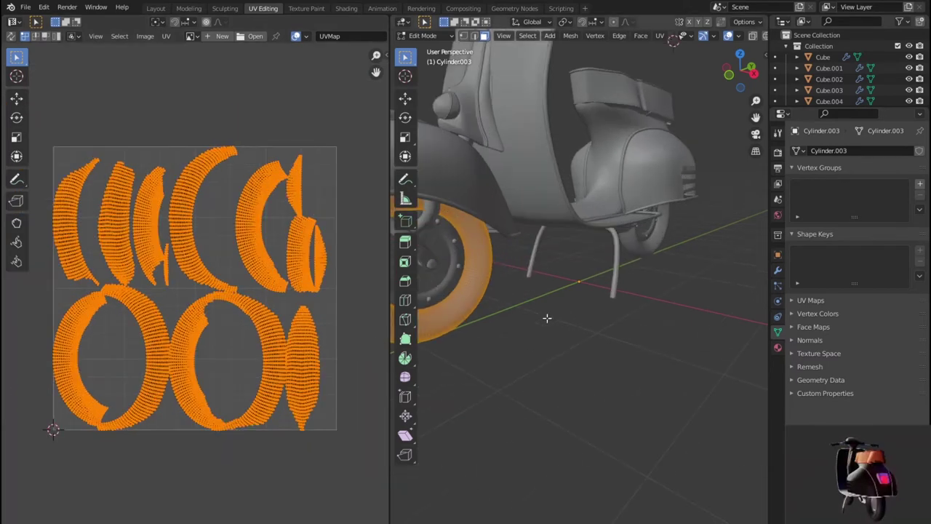
scroll(547, 317, down, 2)
mouse_move(549, 316)
middle_down()
mouse_move(641, 315)
mouse_move(630, 306)
mouse_move(540, 312)
middle_up()
key(Tab)
click(630, 262)
click(349, 9)
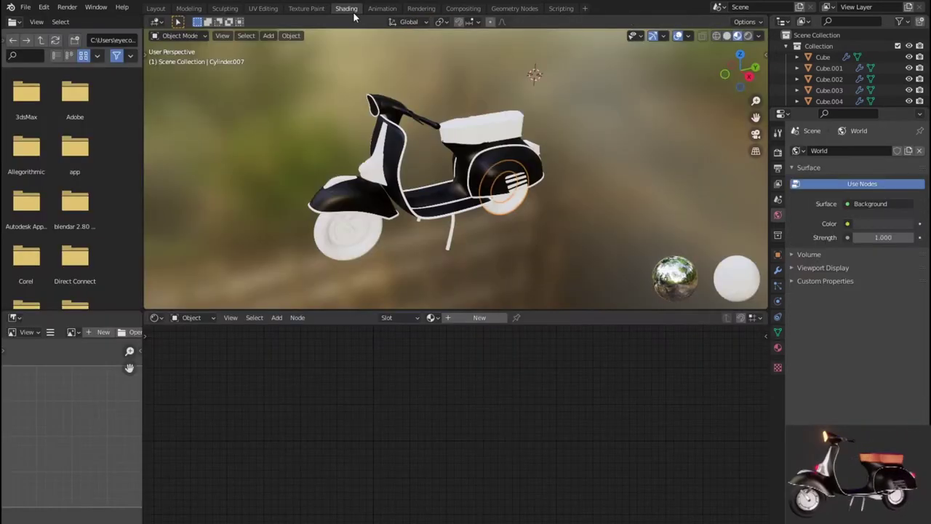
- Create Material.006 for the rear wheel with a dark purple base colour
click(477, 319)
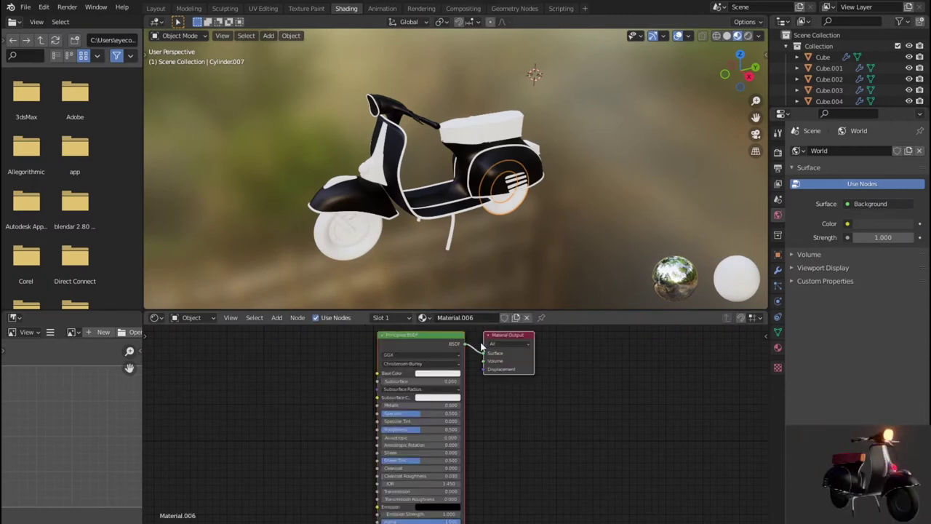
click(452, 377)
click(467, 305)
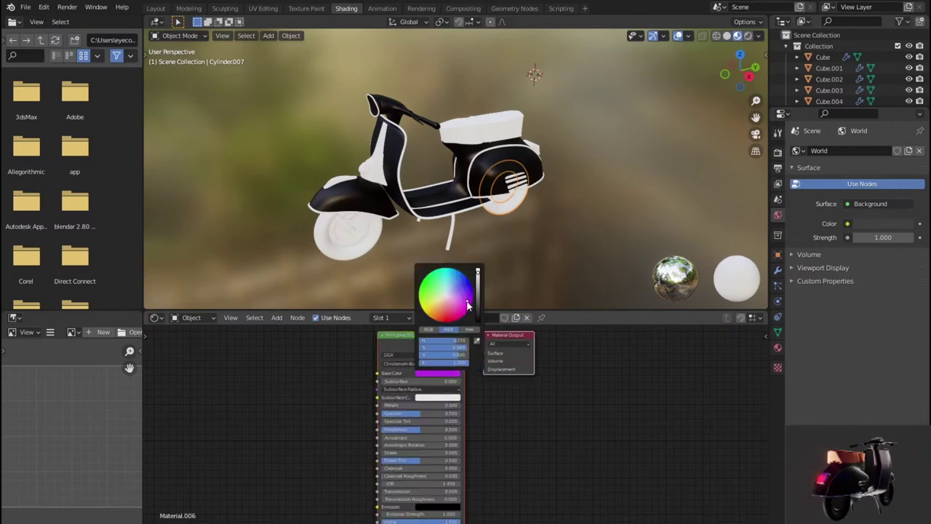
drag(475, 297, 491, 298)
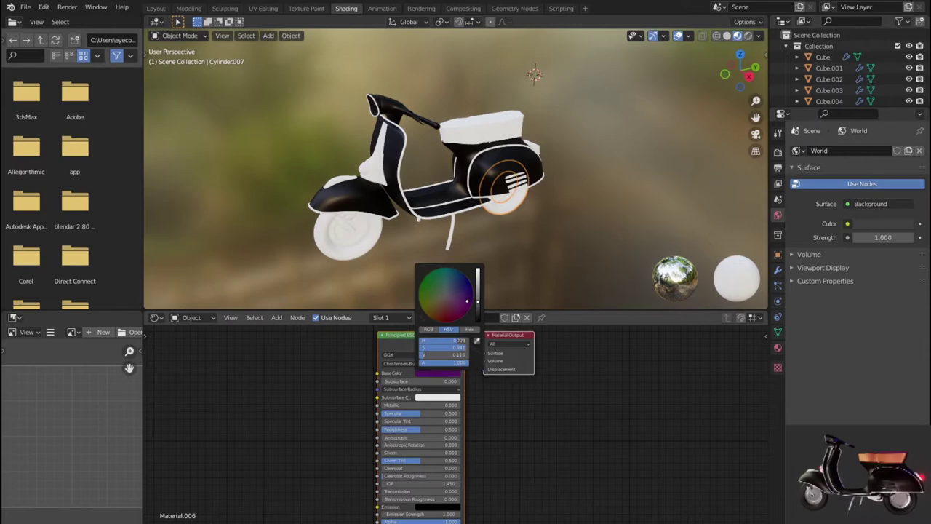
- Select the rear wheel from a side view and switch to the Animation workspace
scroll(558, 222, up, 5)
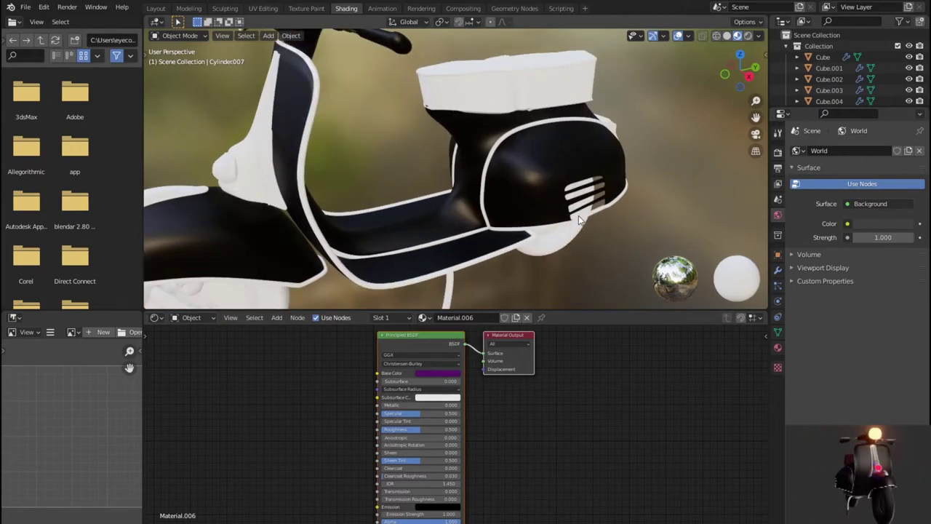
scroll(578, 215, down, 4)
middle_drag(561, 235, 547, 214)
click(513, 190)
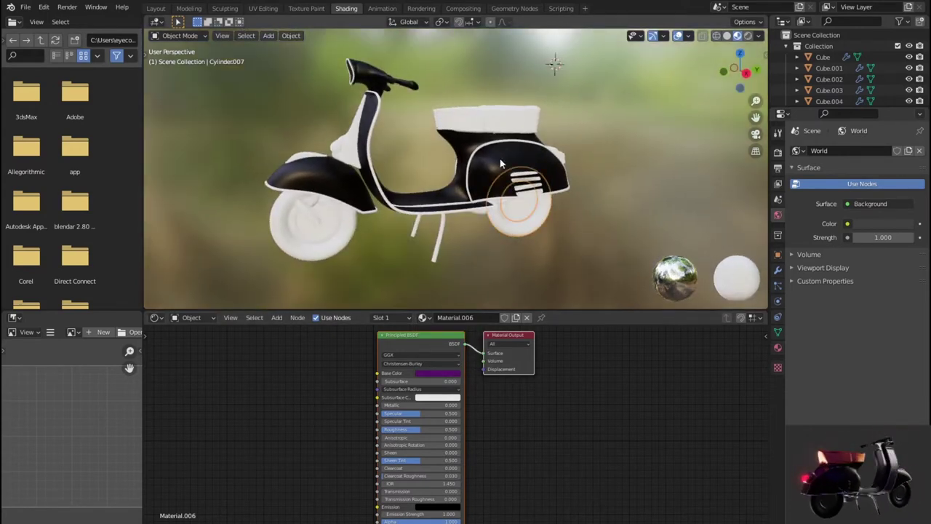
click(382, 9)
scroll(540, 186, up, 5)
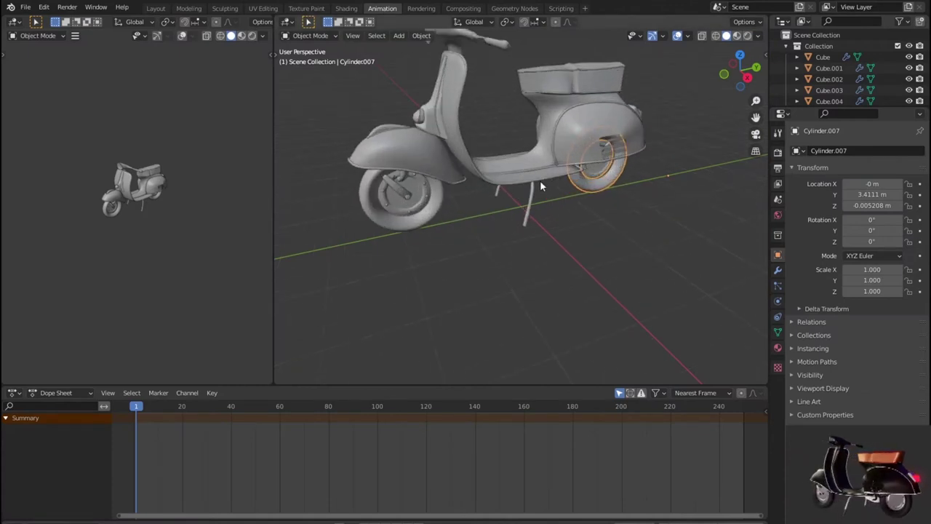
- Switch to UV Editing and take the rear wheel back to Object Mode
click(306, 8)
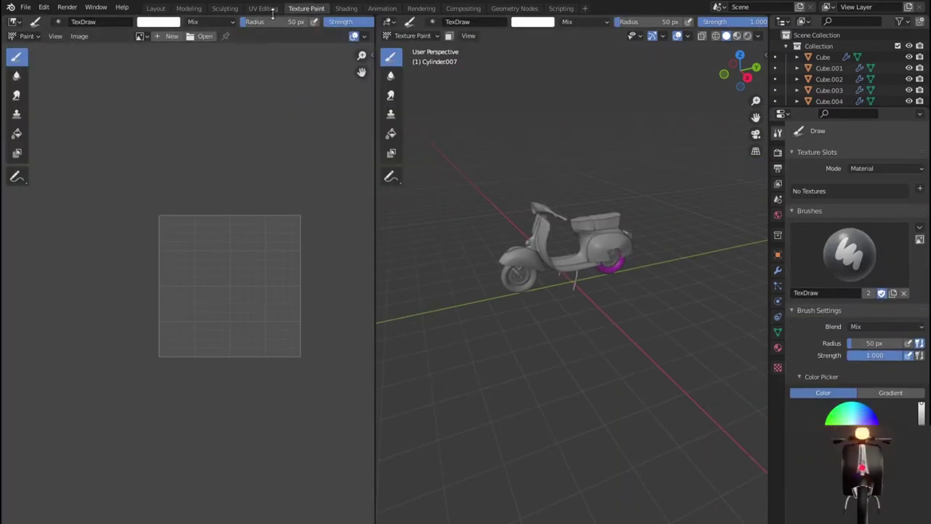
click(262, 8)
scroll(662, 259, up, 3)
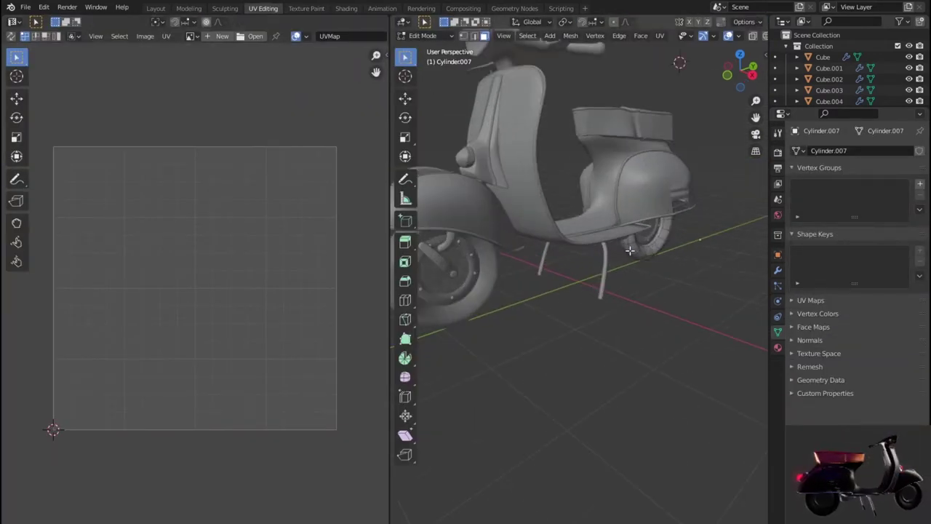
key(Tab)
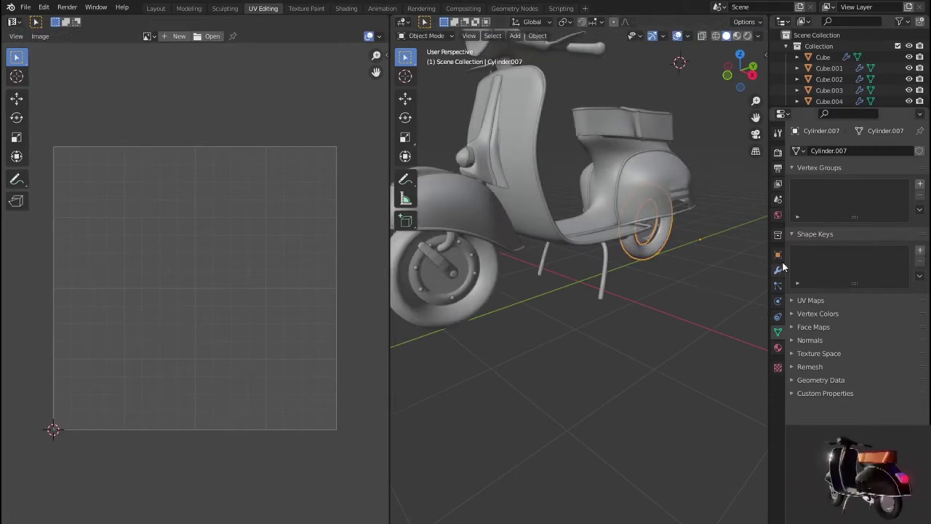
- Apply the rear wheel's Mirror and Subdivision modifiers, then open Texture Paint
click(778, 270)
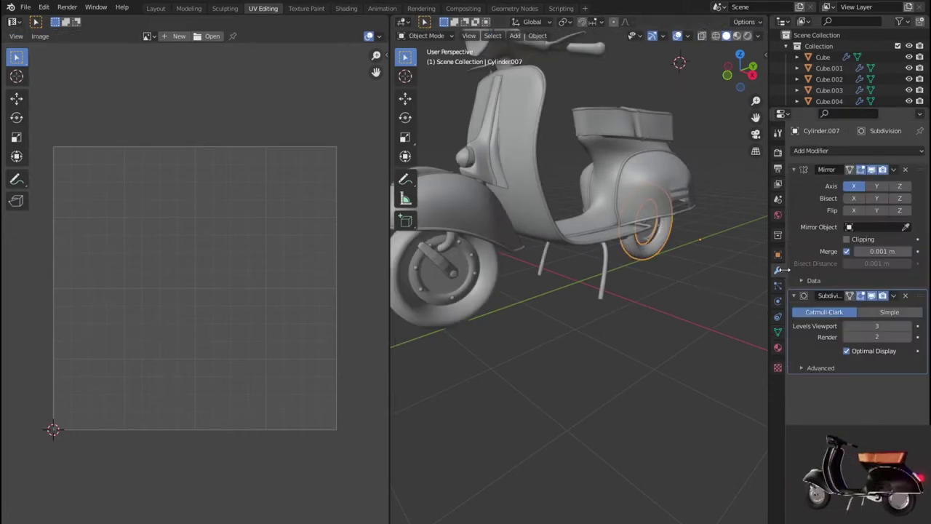
click(893, 170)
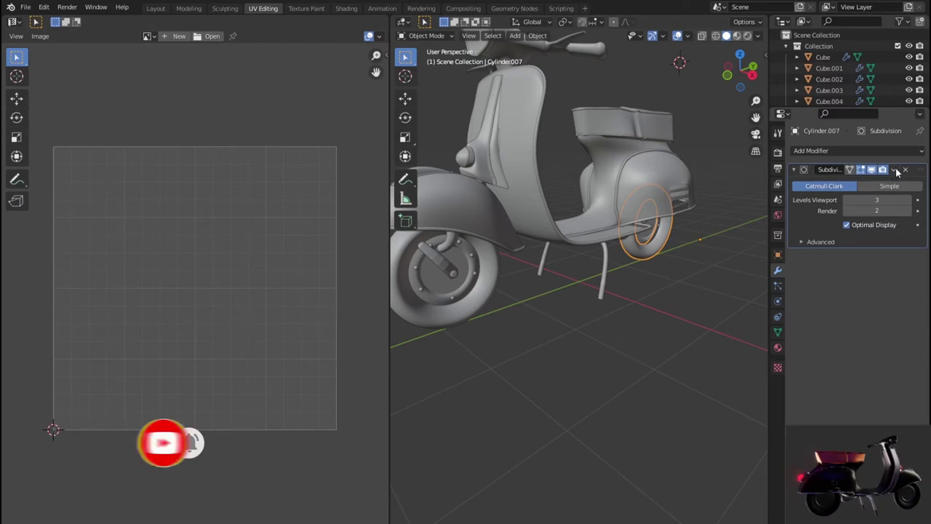
click(893, 169)
click(878, 180)
scroll(652, 281, down, 2)
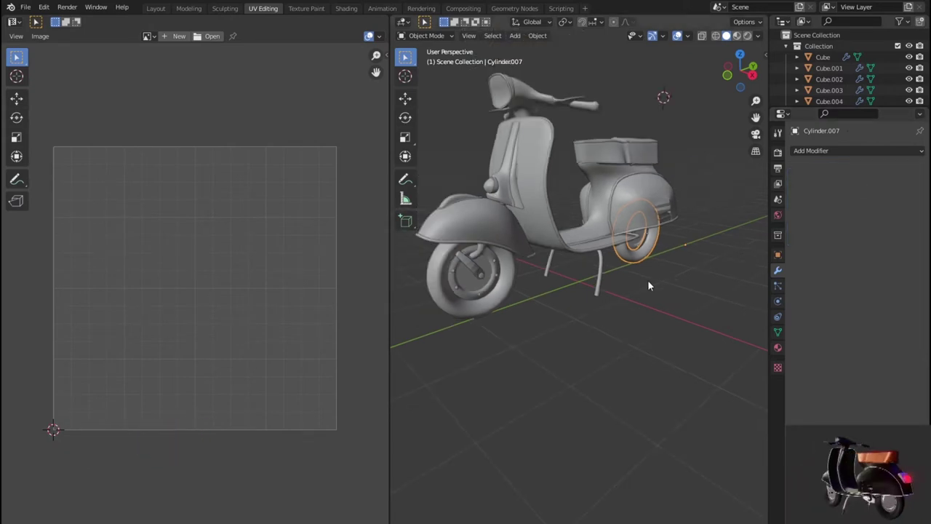
click(306, 8)
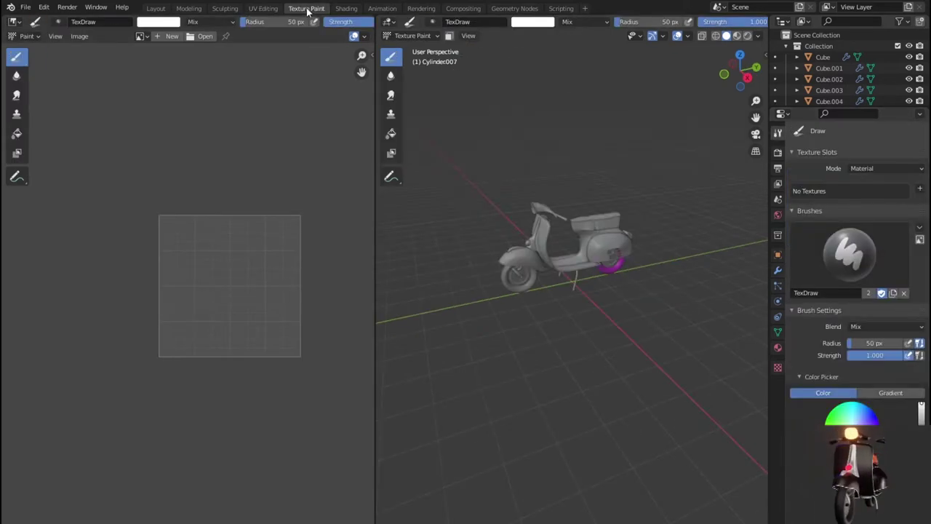
- Smart UV Project the rear tyre Cylinder.007 in UV Editing, then return to Shading
click(273, 8)
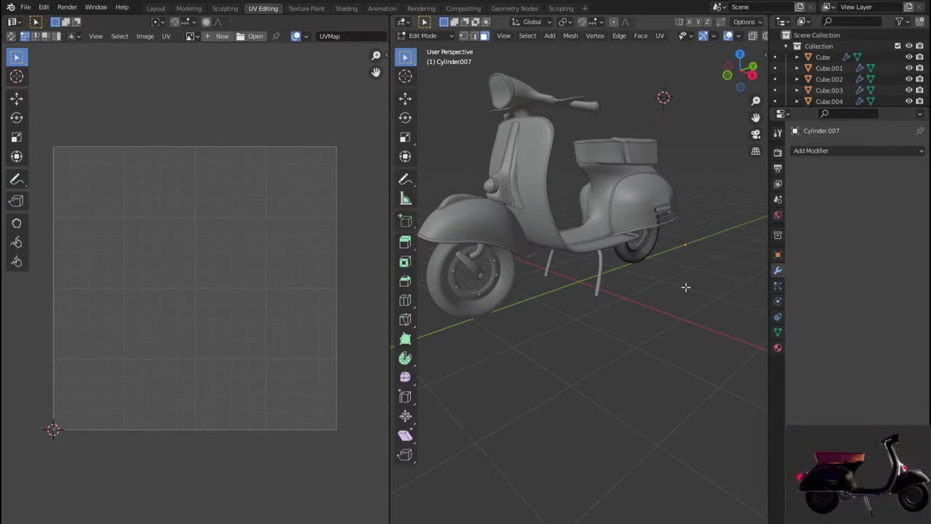
right_click(653, 253)
click(659, 36)
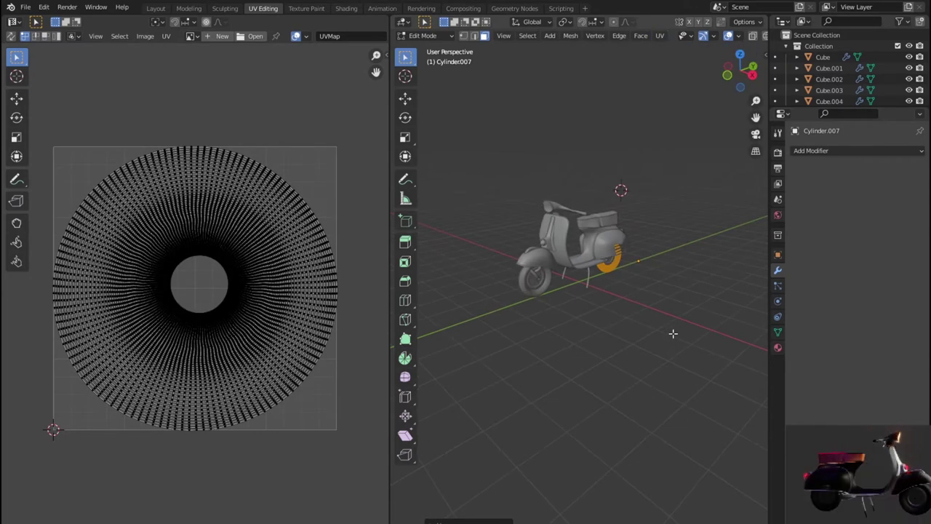
scroll(673, 333, up, 2)
scroll(675, 333, up, 3)
mouse_move(667, 329)
middle_down()
mouse_move(565, 308)
mouse_move(598, 283)
middle_up()
key(u)
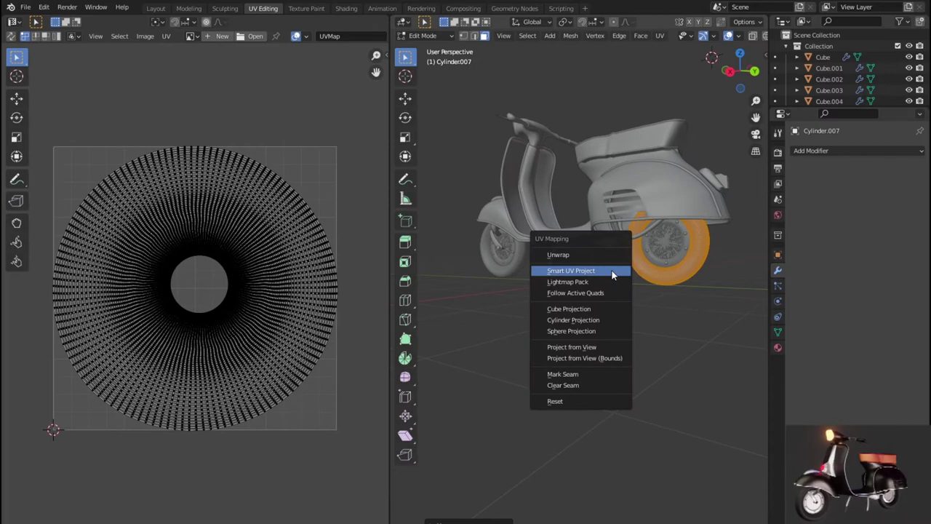
click(612, 271)
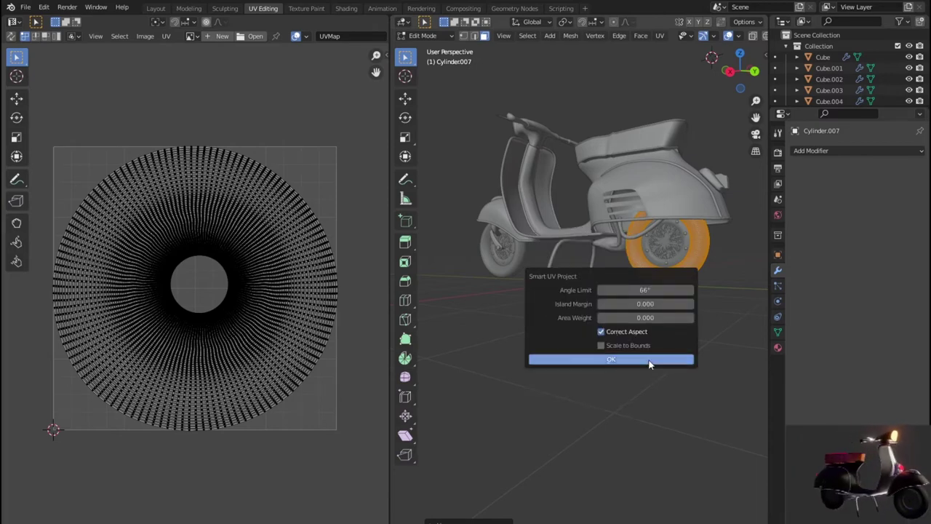
click(649, 362)
scroll(650, 355, down, 1)
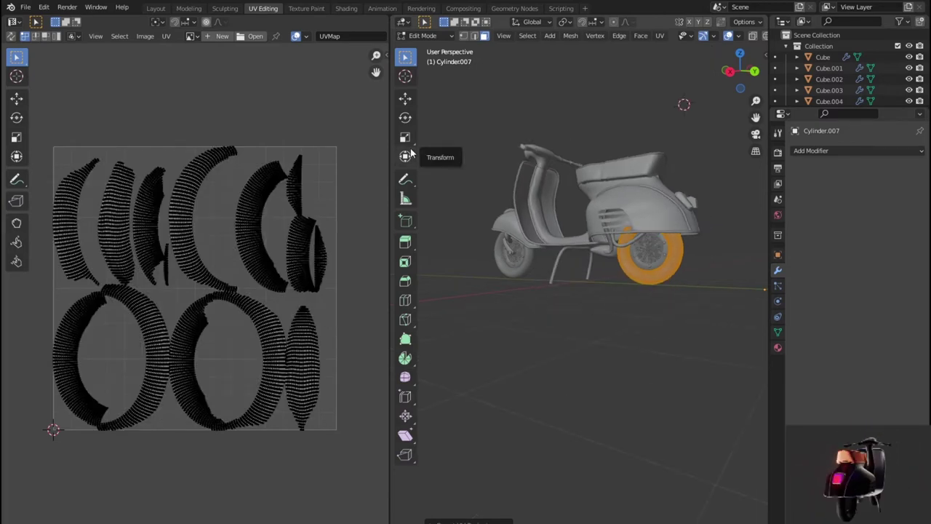
click(346, 8)
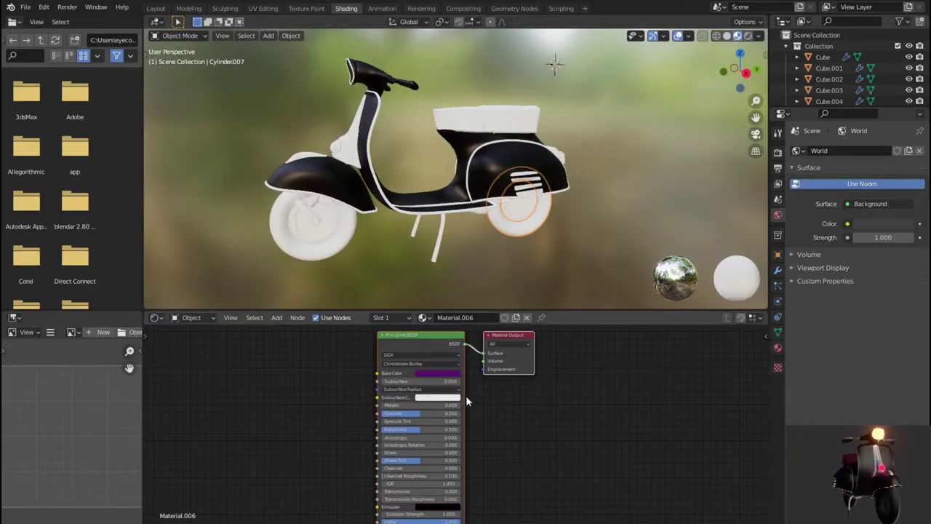
- Change Material.006's base colour to pale lavender
click(449, 373)
click(459, 309)
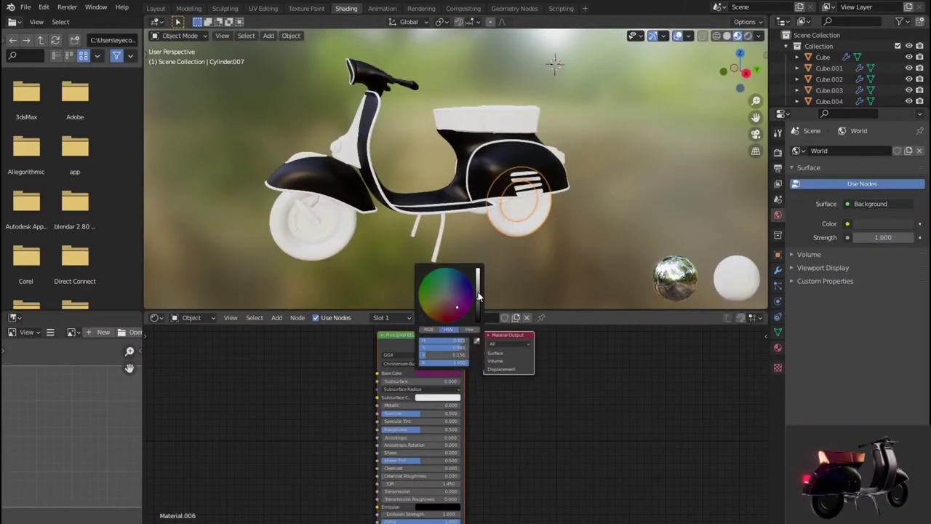
drag(478, 297, 478, 272)
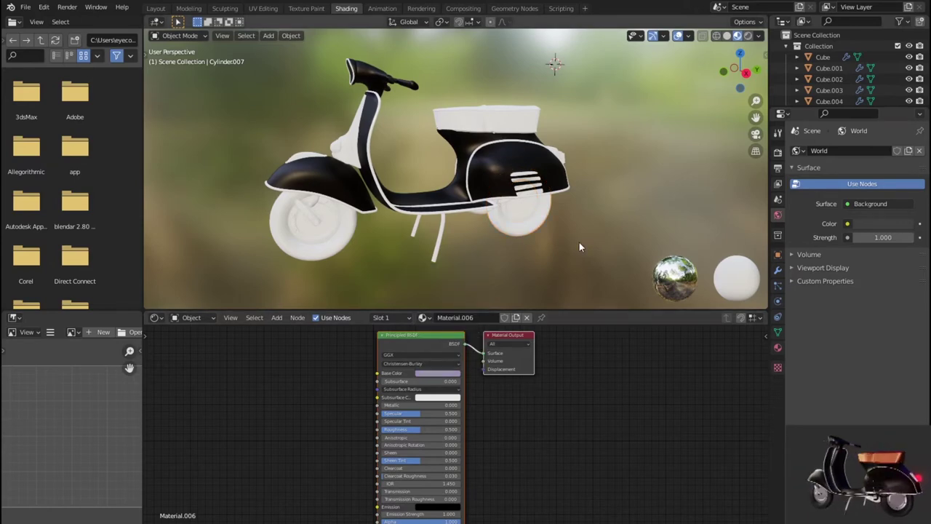
- Select the front wheel and orbit to a more side-on view of the scooter
middle_drag(579, 248, 422, 252)
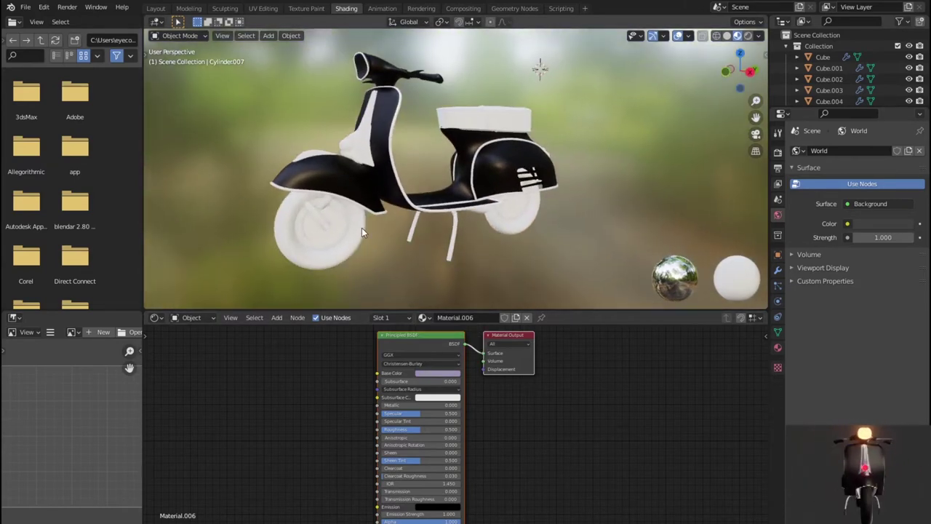
click(362, 227)
scroll(389, 239, down, 2)
scroll(390, 238, down, 2)
mouse_move(390, 239)
middle_down()
mouse_move(414, 252)
mouse_move(439, 248)
mouse_move(415, 235)
mouse_move(448, 203)
mouse_move(415, 202)
middle_up()
scroll(413, 208, up, 3)
scroll(407, 203, up, 3)
scroll(399, 201, up, 2)
- Select Plane.003, the front fender edge trim
click(380, 205)
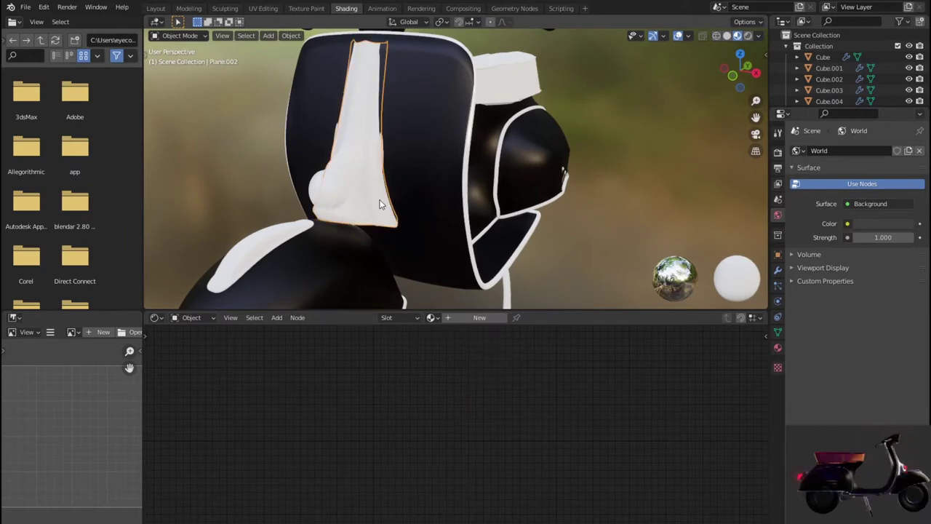
scroll(374, 207, down, 3)
click(348, 218)
middle_drag(349, 218, 348, 226)
scroll(349, 211, up, 2)
scroll(350, 211, up, 1)
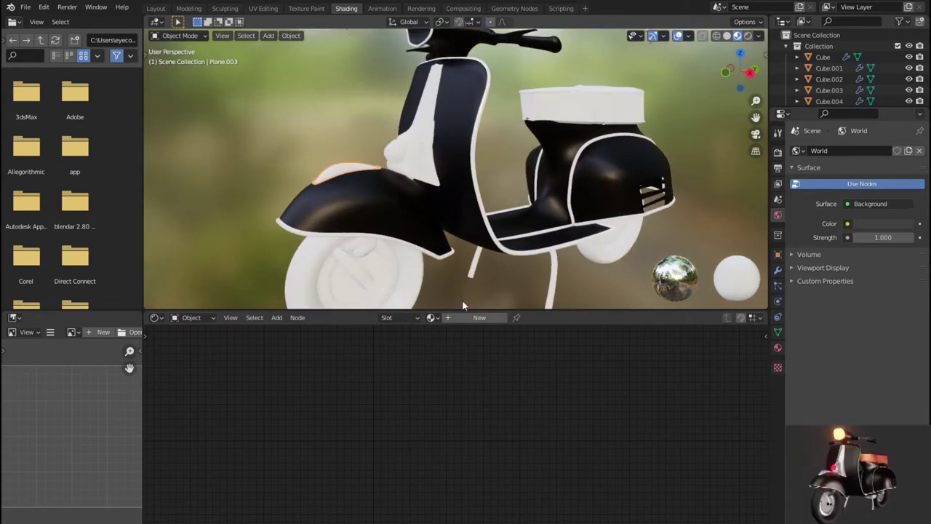
- Give the trim new Material.007: grey base, Metallic 0.836, Specular 0.723, Roughness 0.368
click(479, 317)
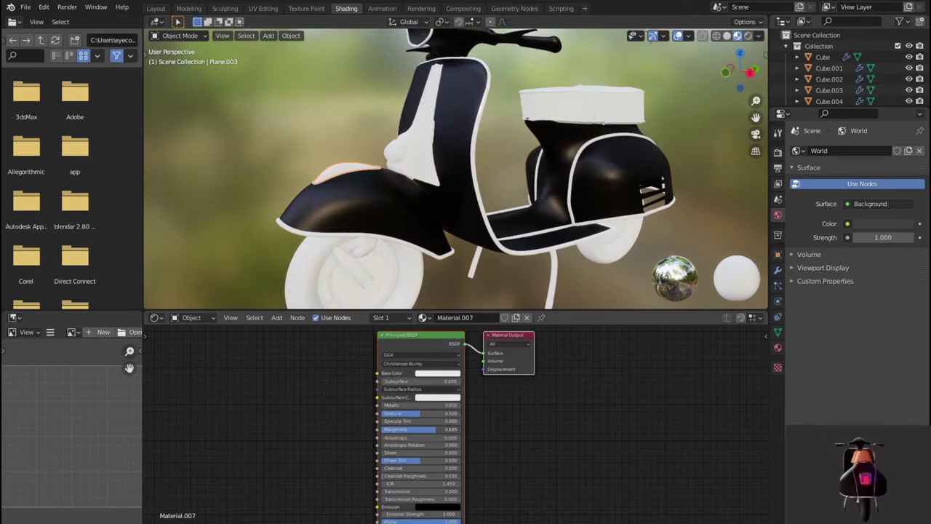
click(436, 374)
drag(476, 298, 476, 307)
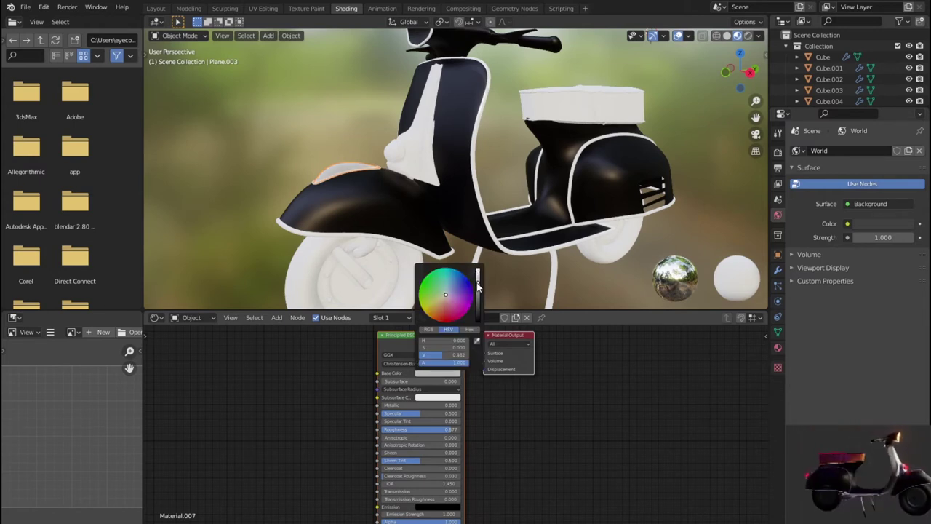
mouse_move(407, 405)
mouse_down()
mouse_move(460, 405)
mouse_move(433, 405)
mouse_move(445, 408)
mouse_up()
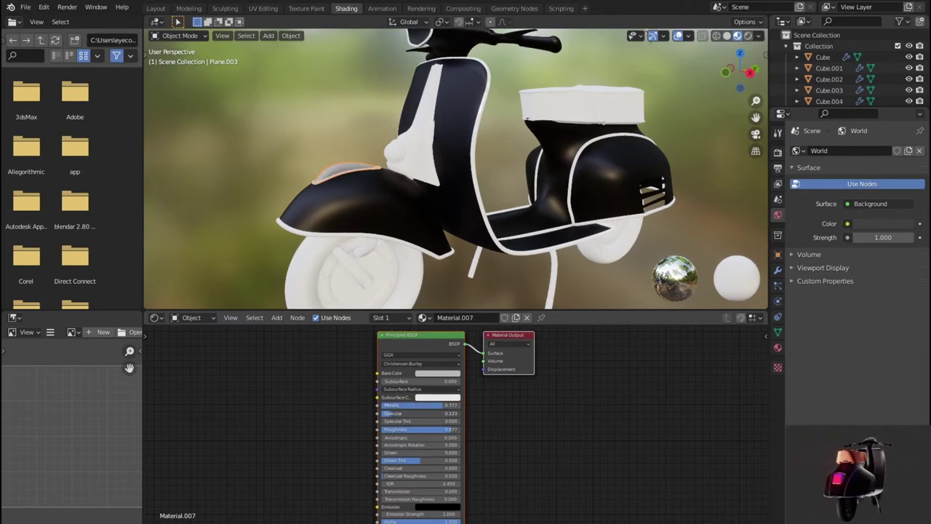
drag(451, 429, 406, 429)
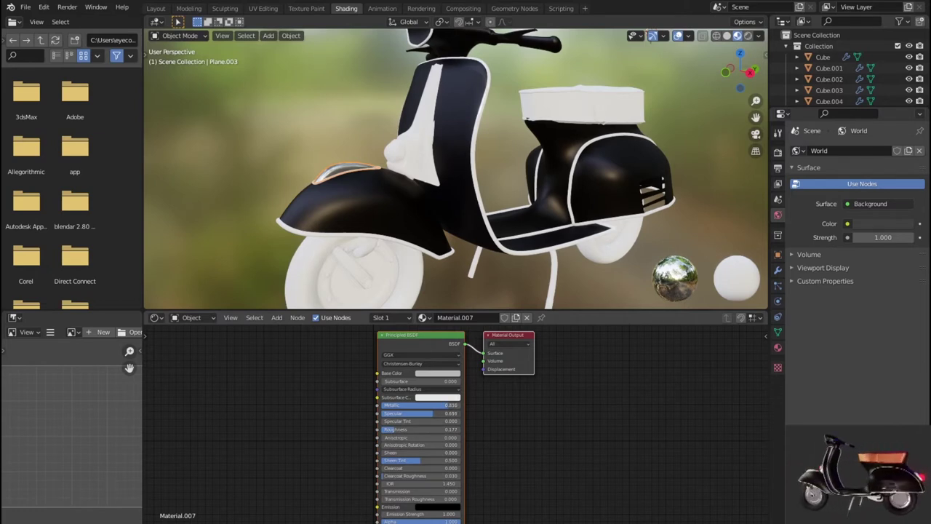
drag(419, 413, 406, 414)
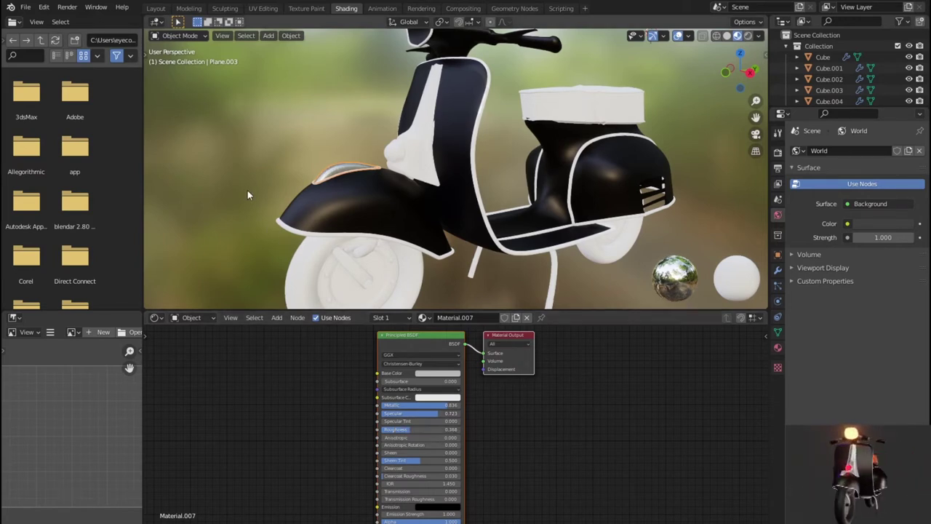
- Orbit and zoom around the scooter to inspect the metallic trim shading
scroll(397, 206, down, 3)
middle_drag(396, 206, 373, 191)
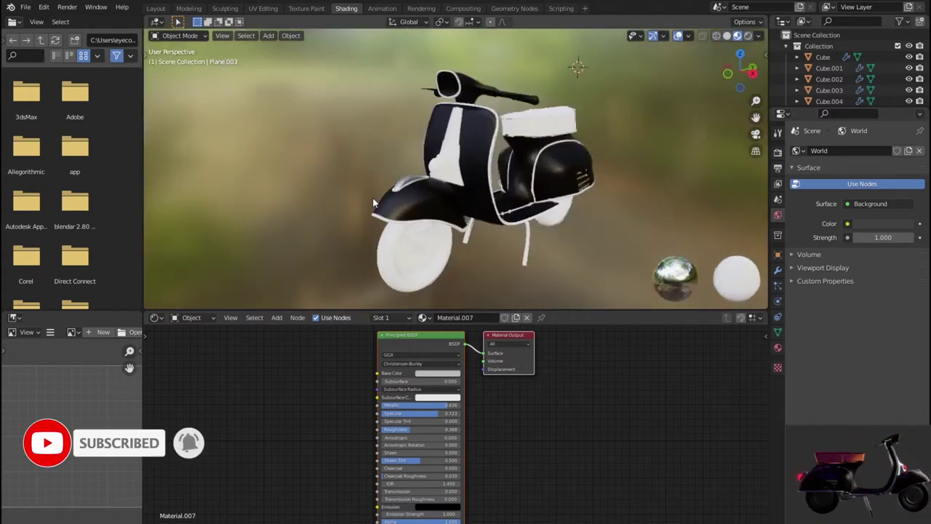
scroll(374, 190, up, 3)
scroll(374, 190, down, 2)
scroll(374, 191, down, 2)
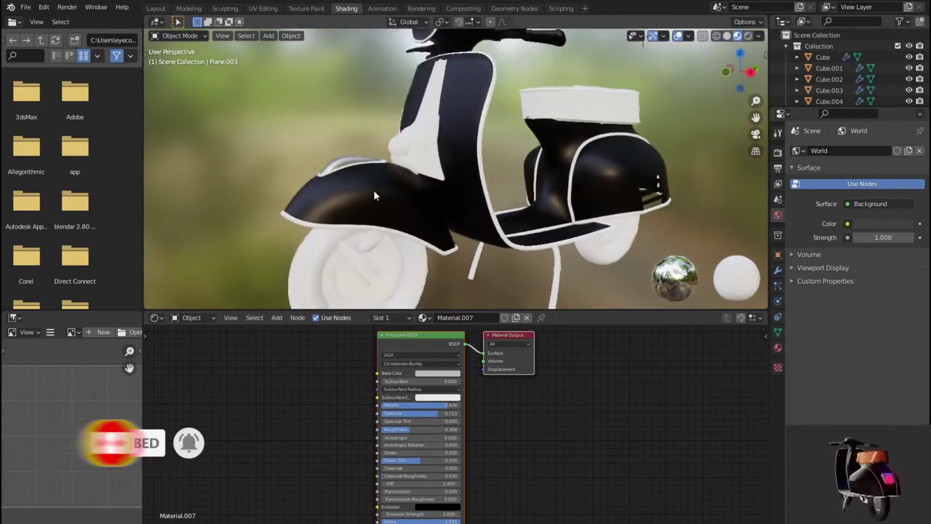
scroll(374, 190, down, 2)
scroll(374, 190, up, 1)
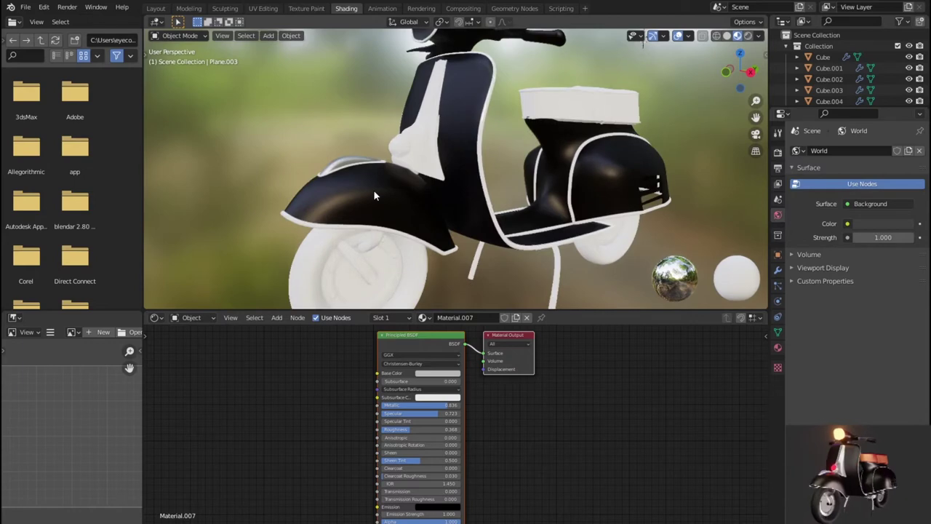
scroll(374, 191, down, 1)
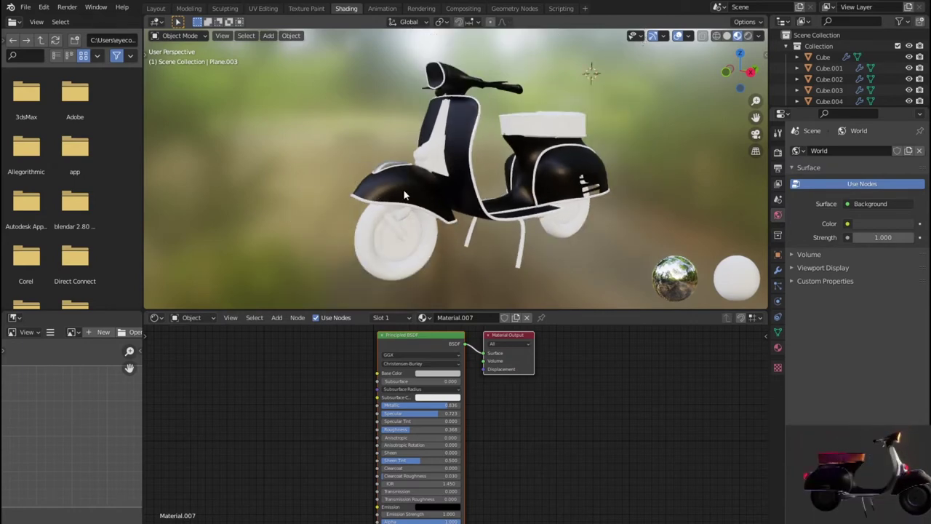
mouse_move(374, 195)
middle_down()
mouse_move(292, 195)
mouse_move(421, 200)
mouse_move(473, 173)
mouse_move(464, 343)
middle_up()
- Create Material.008 for the seat with a salmon-orange base colour
click(507, 146)
click(468, 321)
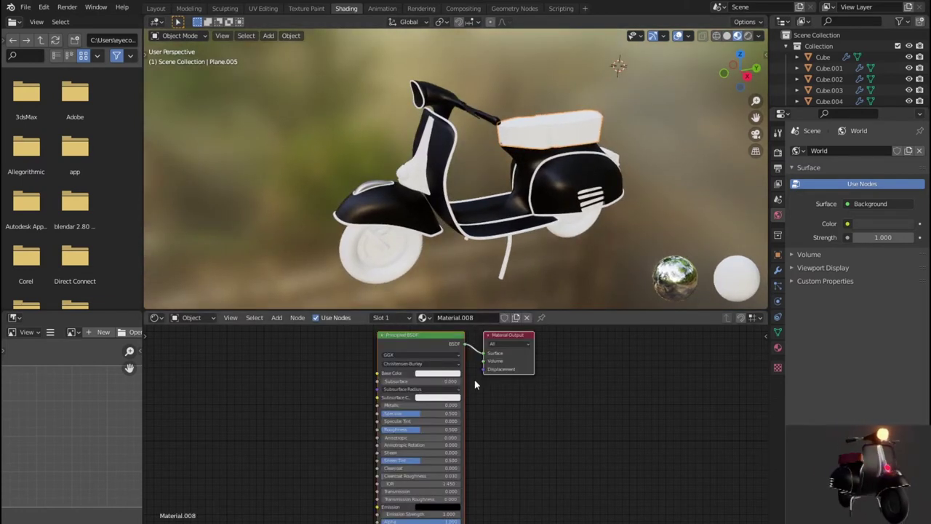
click(437, 373)
click(441, 312)
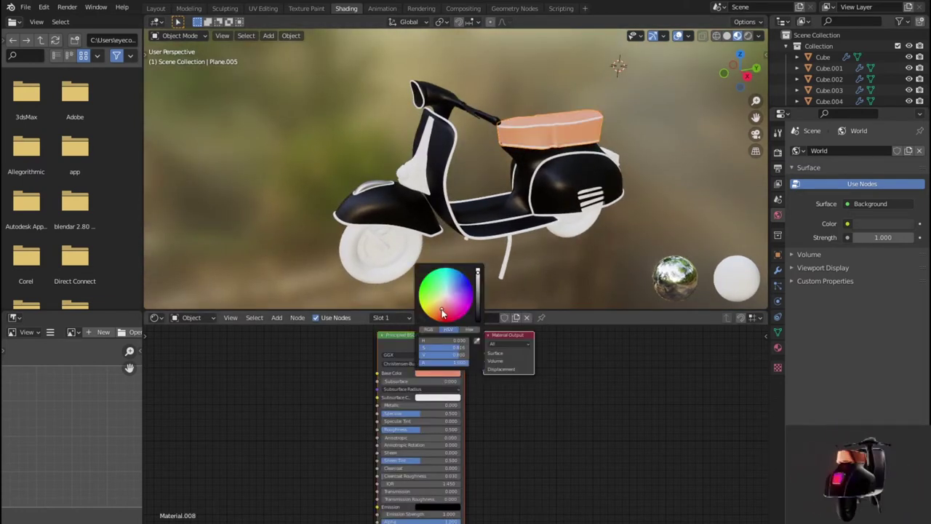
scroll(444, 218, up, 2)
scroll(444, 218, up, 2)
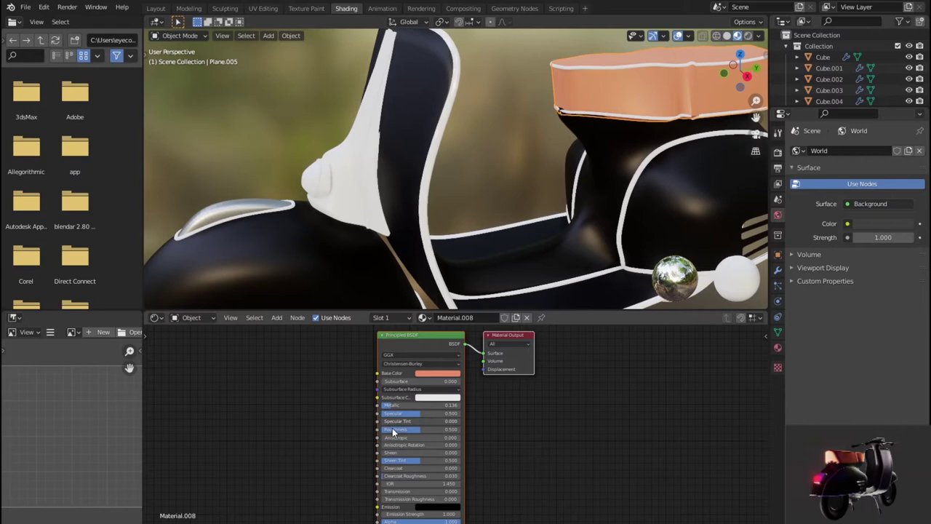
- Lower the seat material's roughness, then zoom out and select the seat's top part
mouse_move(457, 429)
mouse_down()
mouse_move(416, 429)
mouse_move(436, 429)
mouse_move(435, 404)
mouse_up()
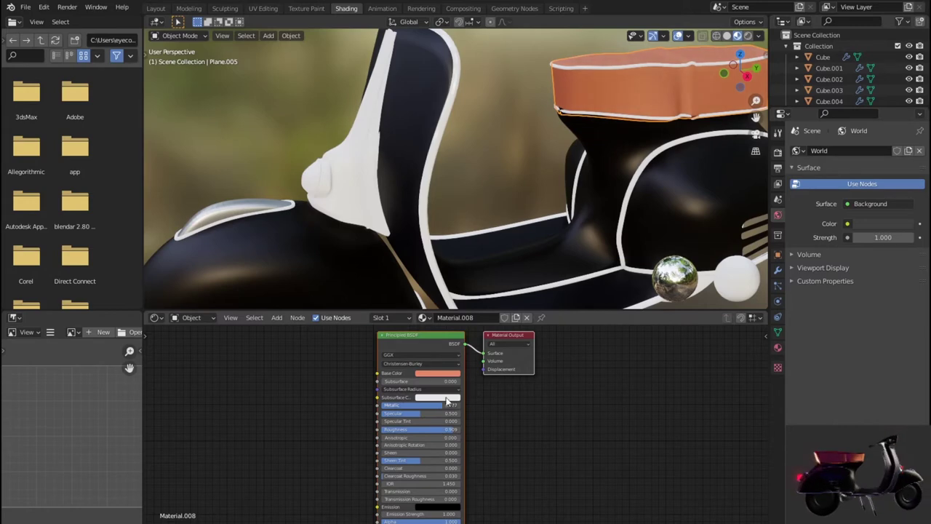
scroll(533, 157, down, 5)
mouse_move(533, 157)
middle_down()
mouse_move(513, 191)
mouse_move(560, 142)
middle_up()
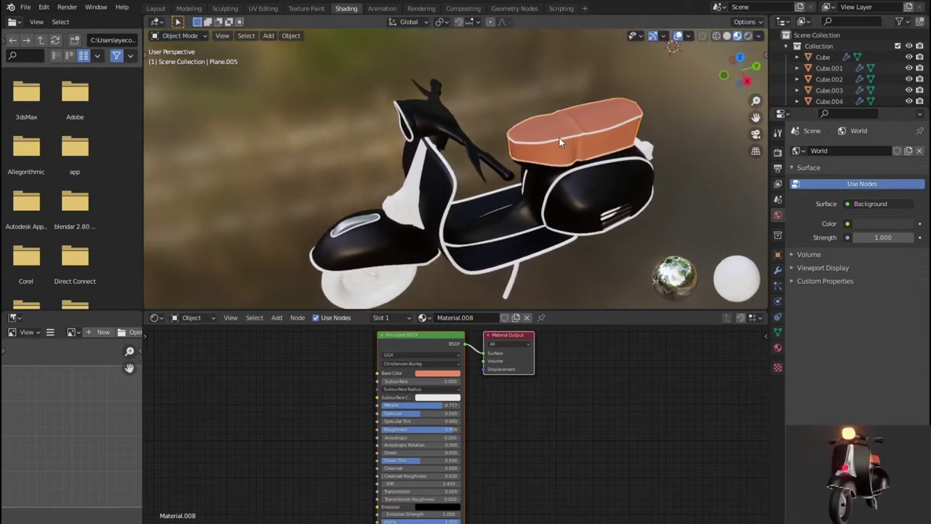
click(559, 141)
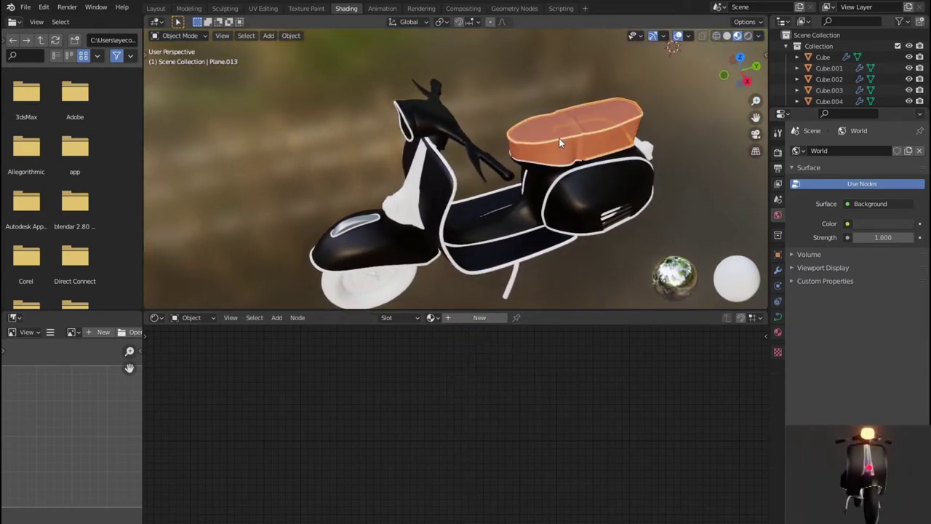
- Create a new material for the seat top with a dark reddish-brown base colour
click(471, 318)
click(434, 374)
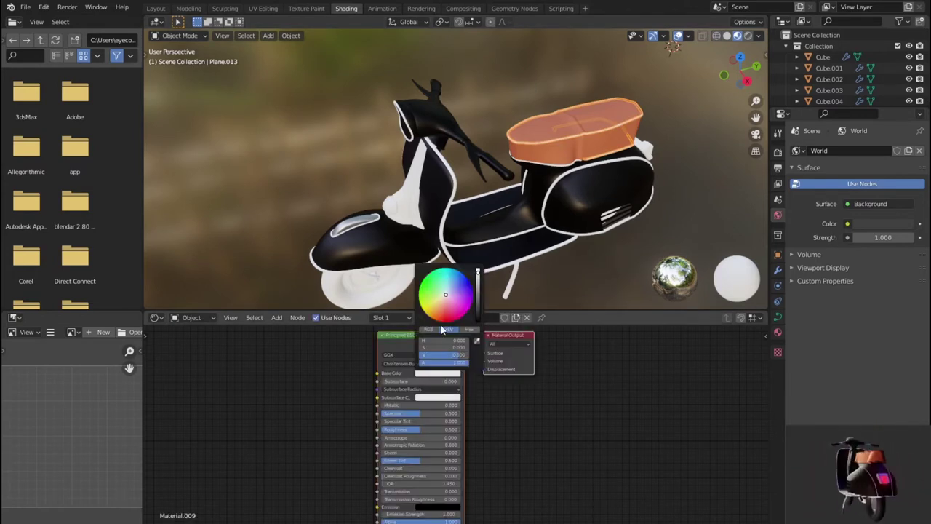
drag(446, 294, 451, 318)
drag(483, 288, 478, 315)
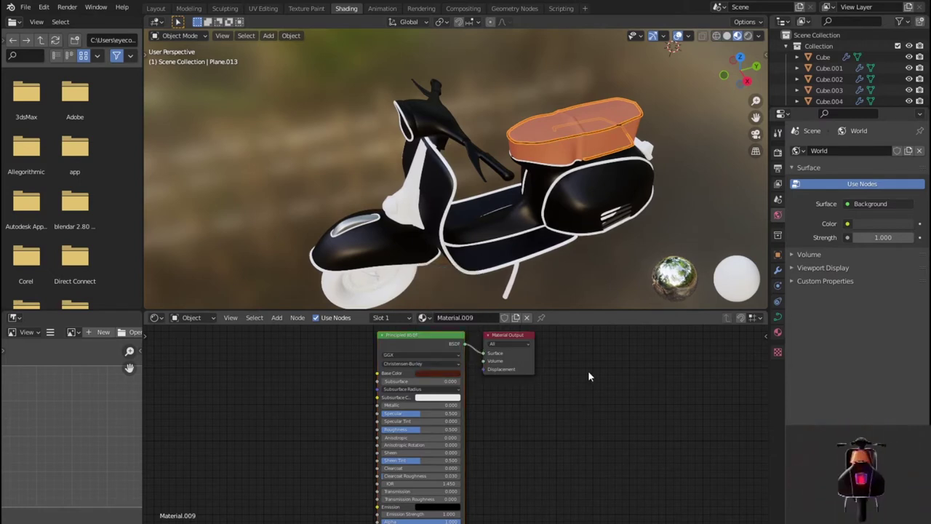
- Set the seat material's Metallic to about 0.18 and Specular to 0.327
middle_drag(581, 249, 699, 204)
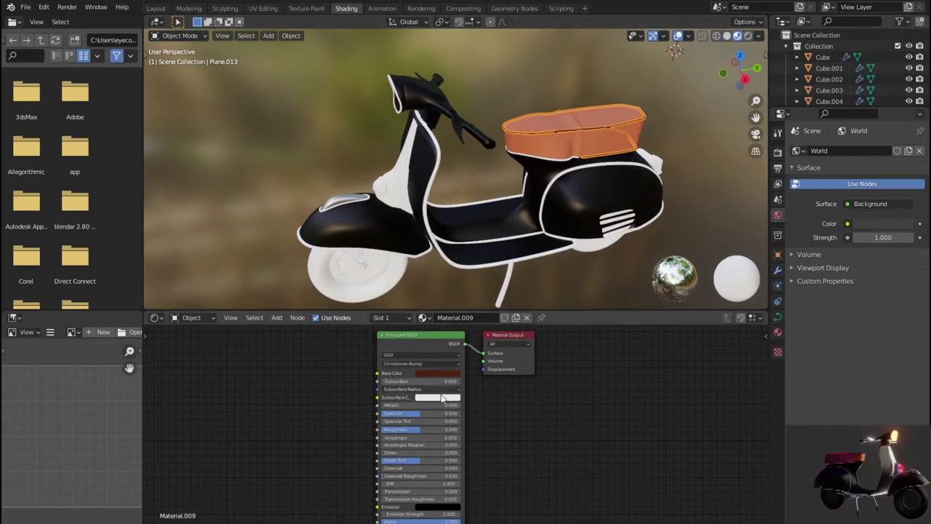
drag(423, 405, 433, 406)
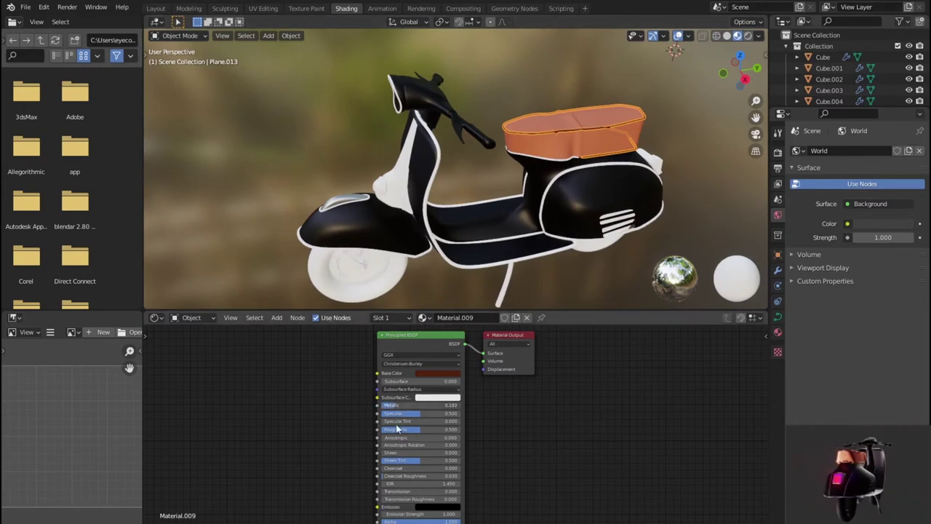
drag(417, 413, 404, 414)
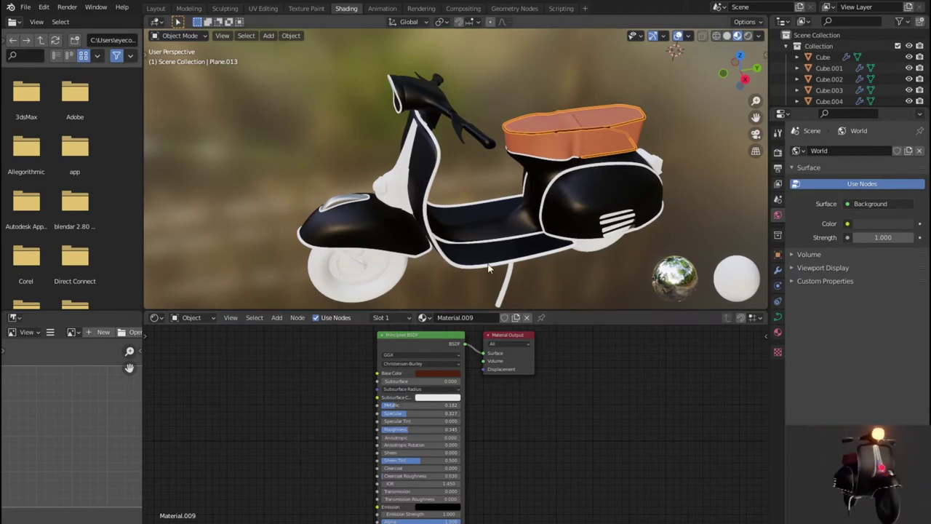
scroll(501, 241, up, 3)
scroll(500, 240, up, 2)
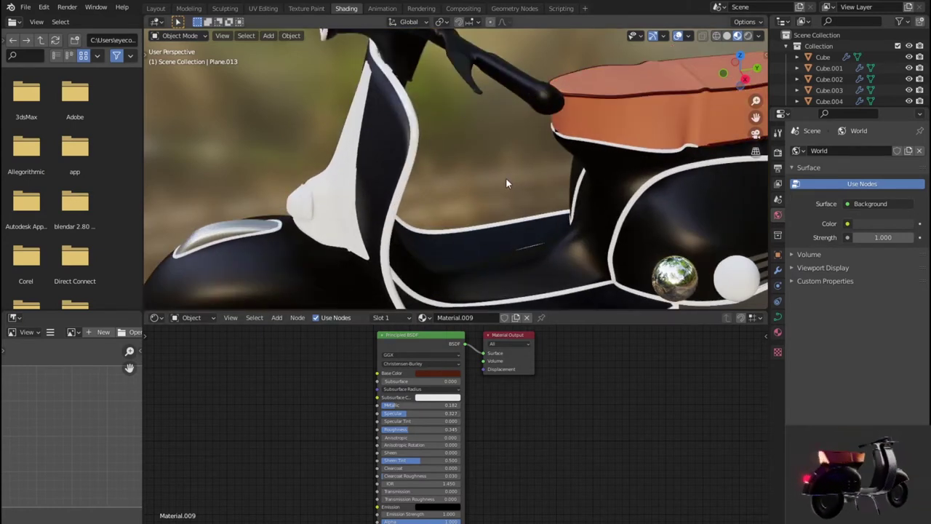
scroll(506, 178, down, 4)
- From a high rear view, select the thin trim under the seat
mouse_move(506, 178)
middle_down()
mouse_move(467, 188)
mouse_move(385, 189)
mouse_move(387, 181)
mouse_move(398, 185)
mouse_move(330, 201)
mouse_move(415, 163)
mouse_move(556, 176)
middle_up()
scroll(555, 171, up, 3)
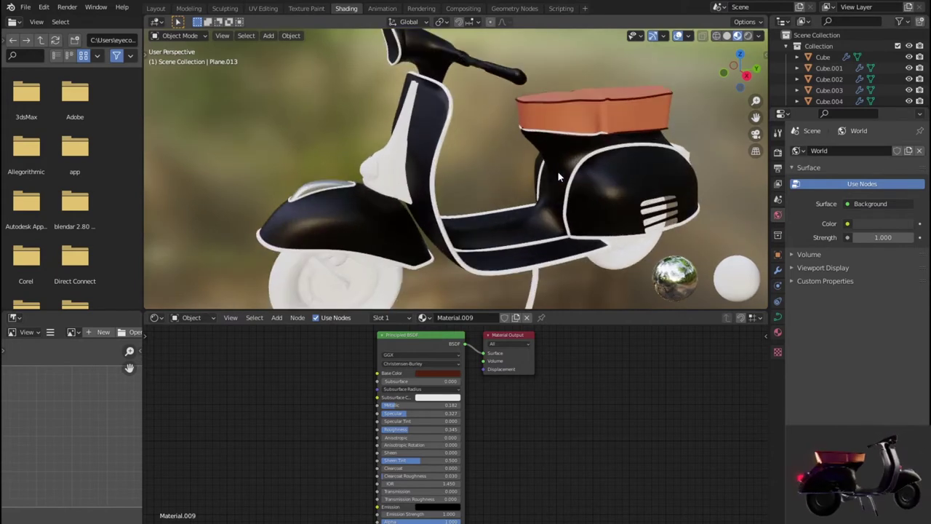
click(549, 136)
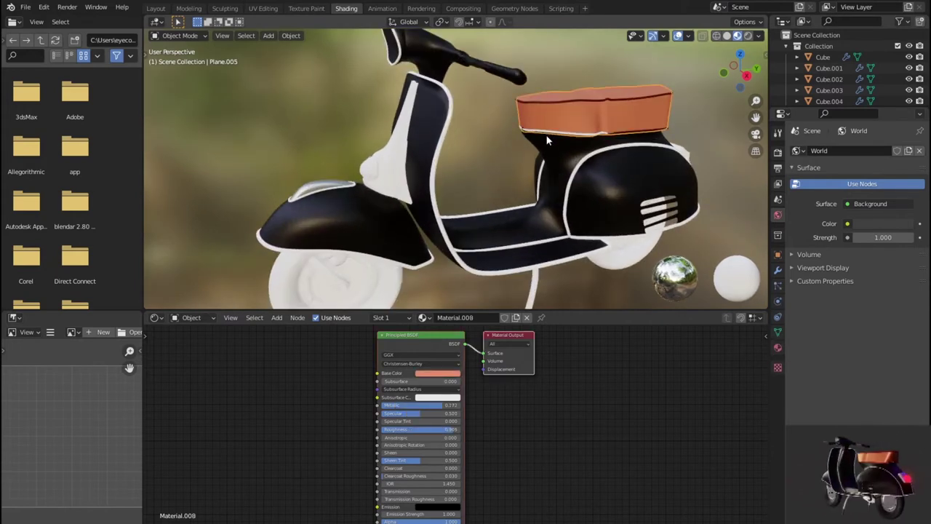
click(548, 135)
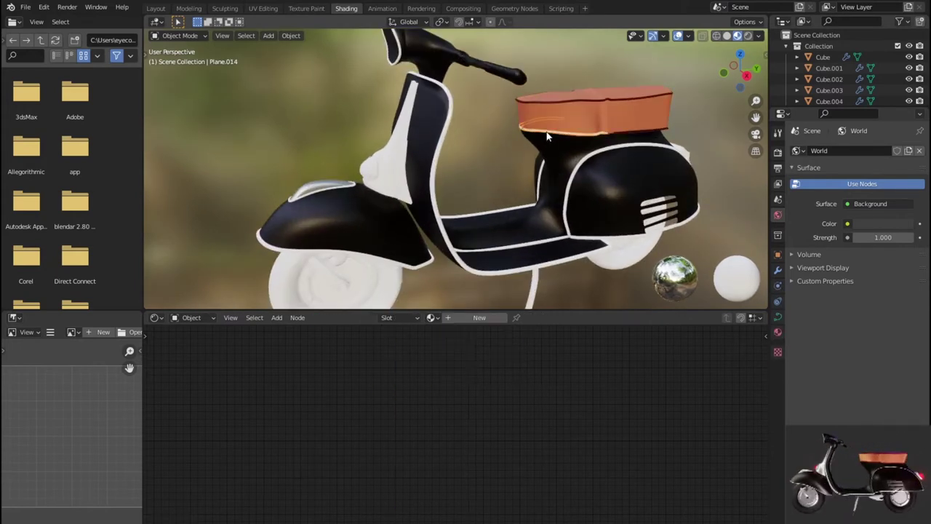
- Assign Material.009 to the thin seat trim and deselect everything
click(433, 318)
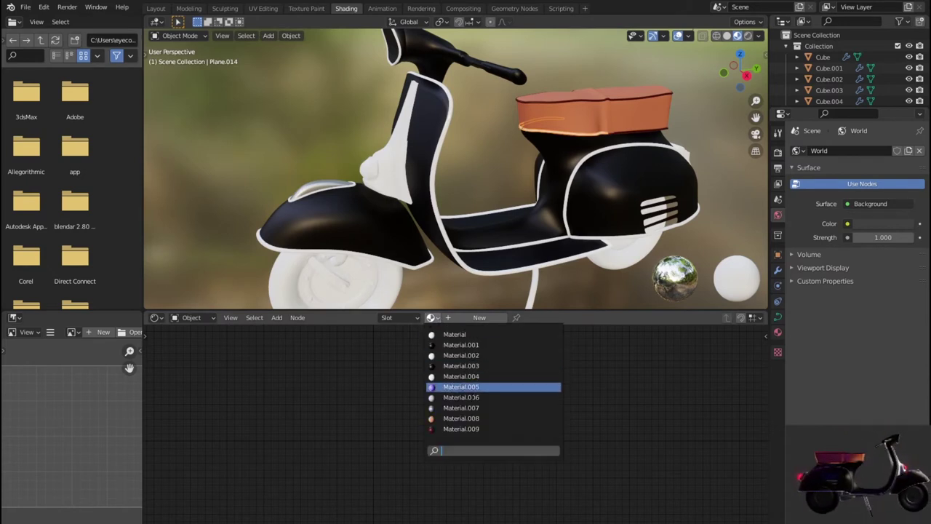
click(466, 428)
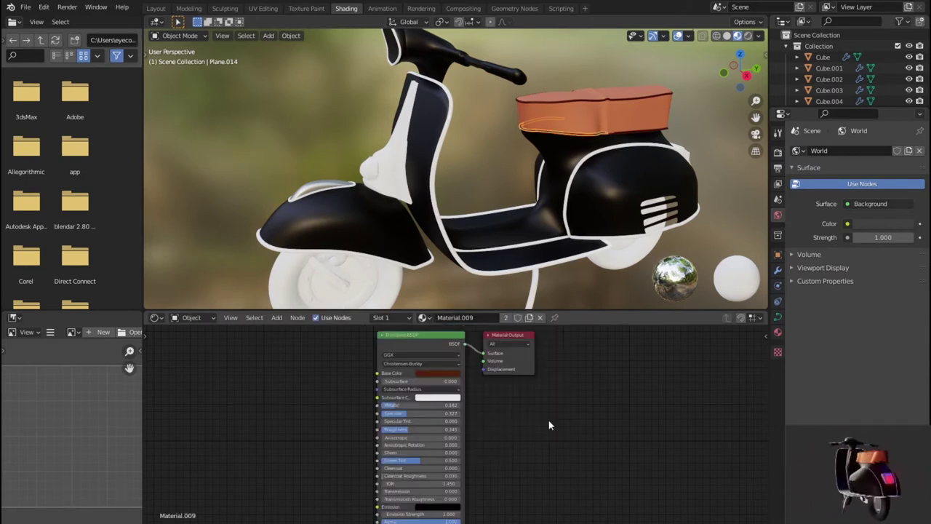
click(330, 137)
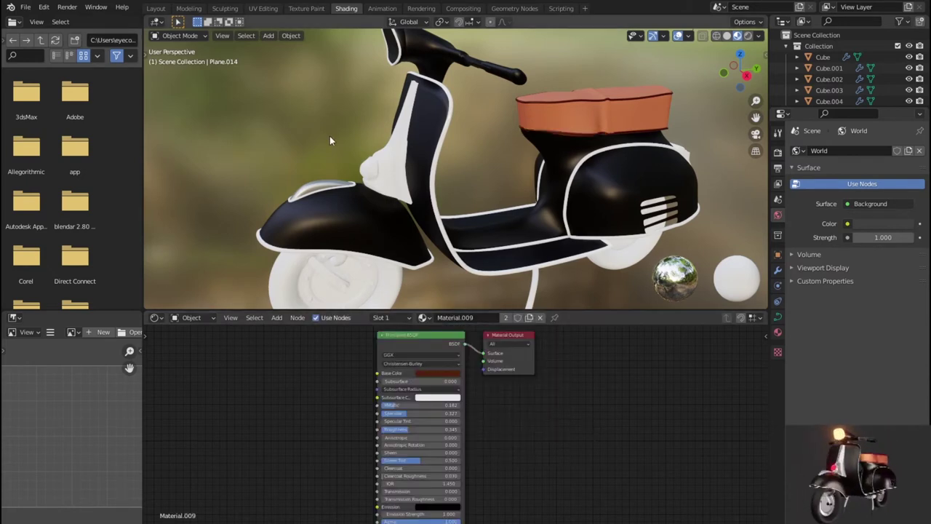
- Turn the scooter side-on and select the small round piece on the front shield
scroll(350, 138, down, 5)
mouse_move(377, 150)
middle_down()
mouse_move(308, 188)
mouse_move(539, 191)
middle_up()
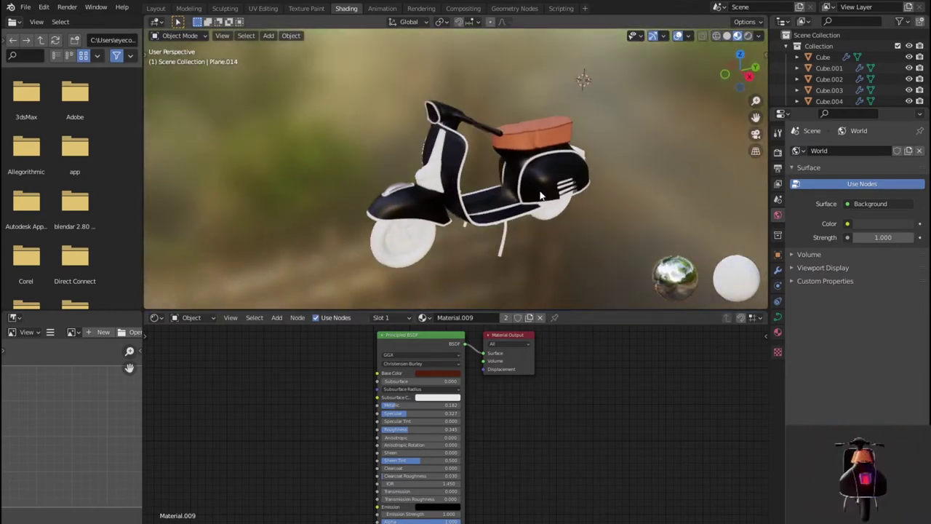
middle_drag(560, 186, 355, 172)
scroll(355, 171, up, 3)
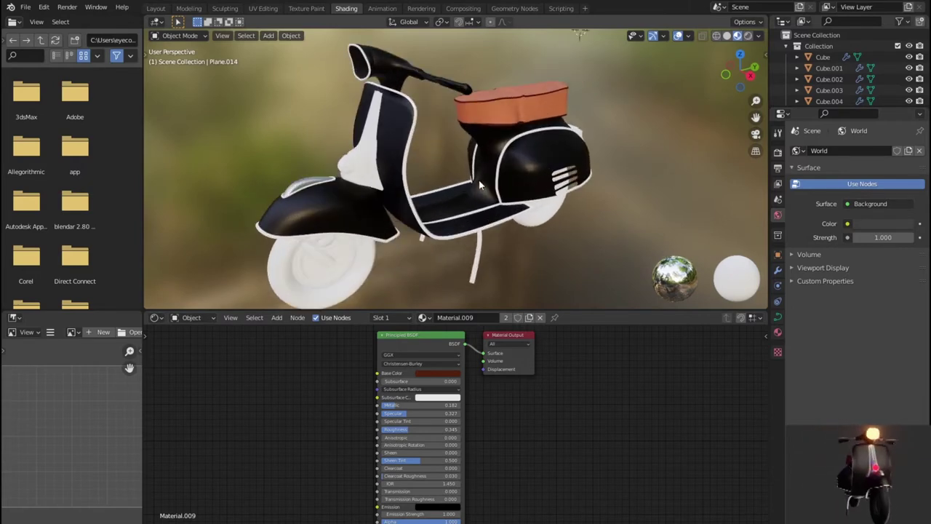
click(346, 170)
- Assign the metallic Material.007 to the round piece on the front shield
scroll(359, 187, up, 3)
scroll(437, 167, up, 2)
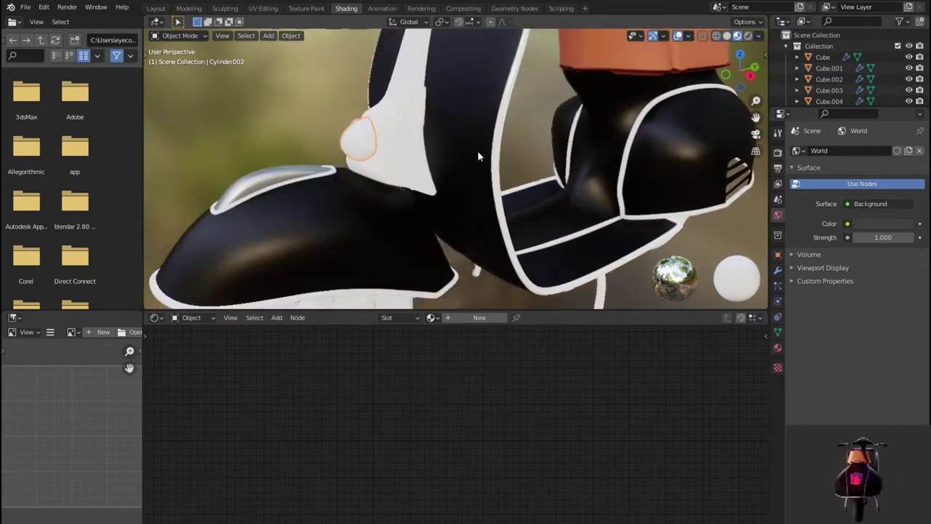
middle_drag(477, 150, 484, 151)
click(430, 317)
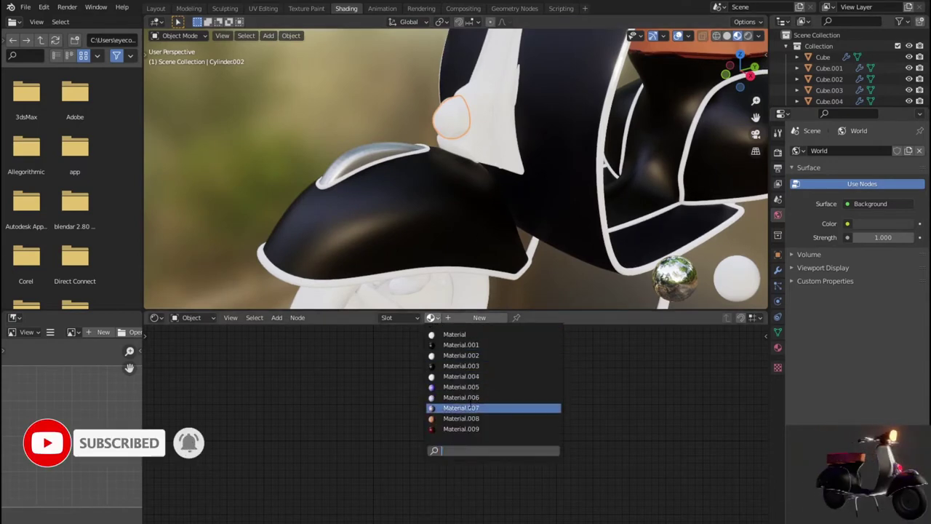
click(465, 408)
- Give the white stripe on the front shield Material.007 as well
scroll(457, 187, down, 3)
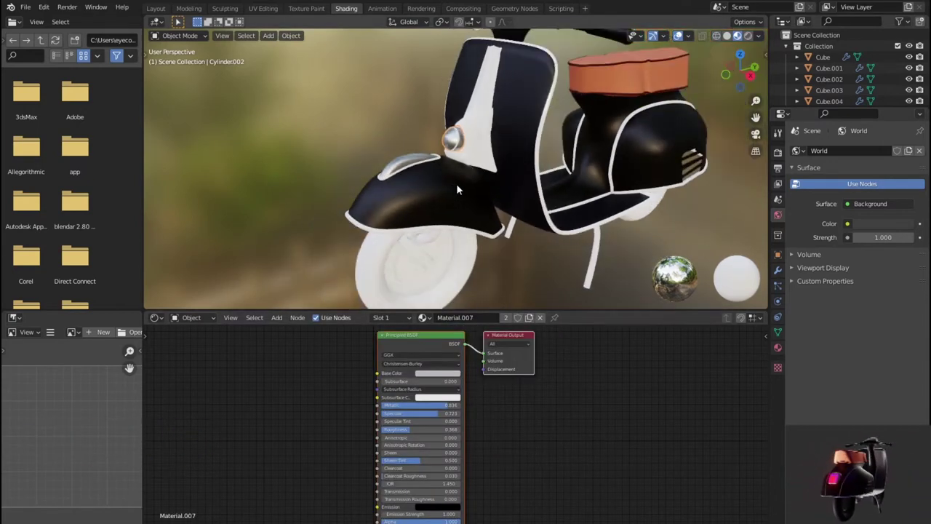
click(473, 161)
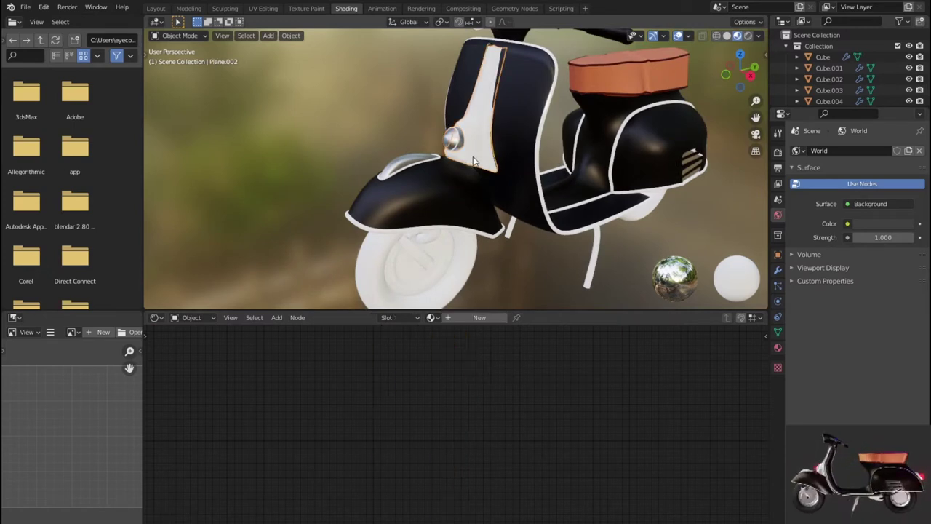
click(432, 318)
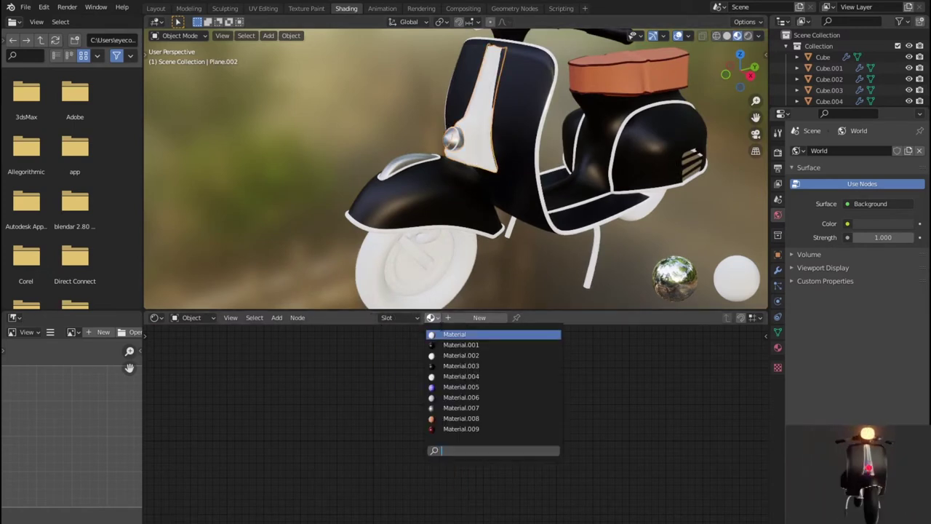
click(473, 409)
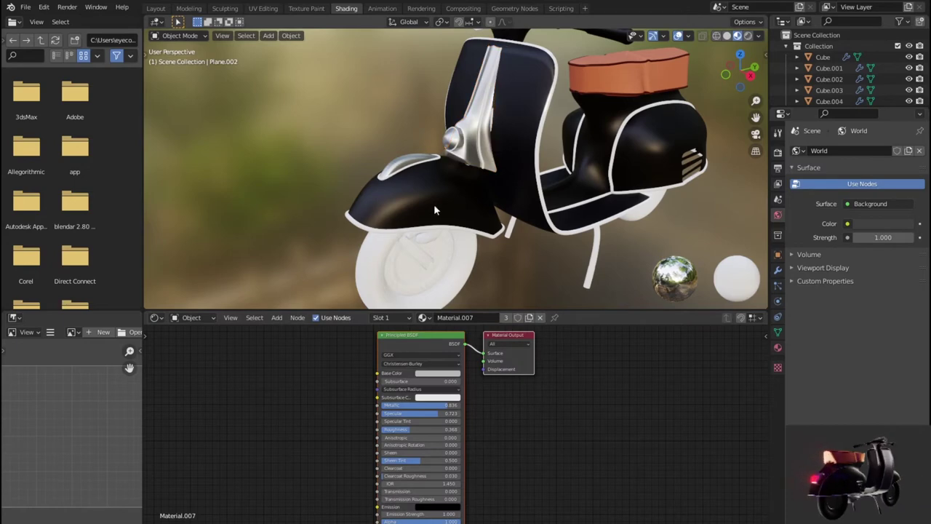
- Zoom in on the front of the scooter and select the round lamp, Cylinder002
scroll(433, 210, down, 5)
mouse_move(433, 209)
middle_down()
mouse_move(363, 188)
mouse_move(425, 182)
middle_up()
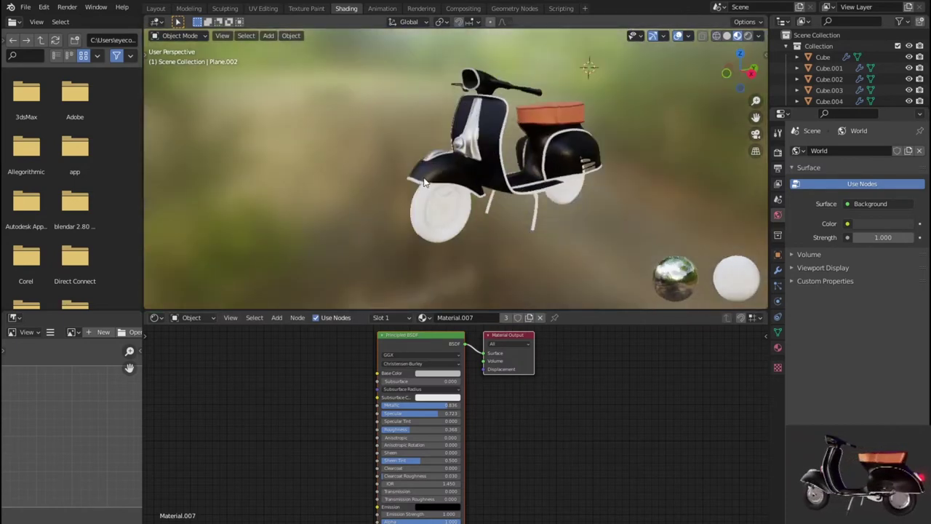
scroll(480, 167, up, 4)
scroll(481, 167, down, 2)
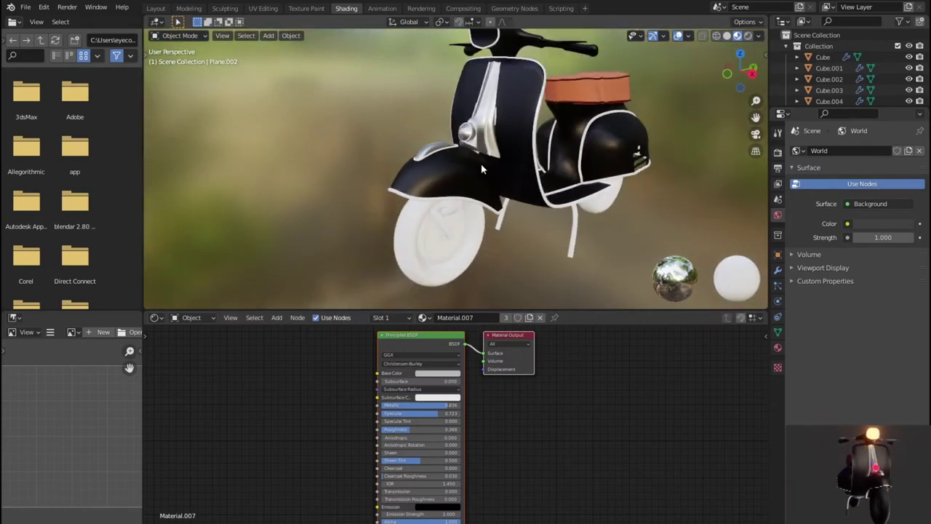
middle_drag(481, 163, 447, 230)
scroll(448, 191, up, 2)
scroll(407, 165, up, 3)
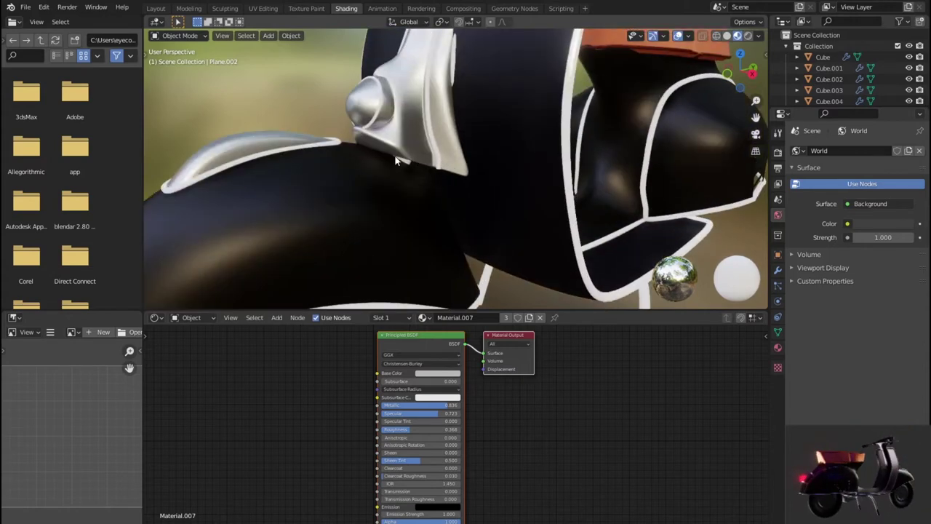
middle_drag(406, 165, 432, 206)
scroll(428, 191, up, 3)
click(437, 207)
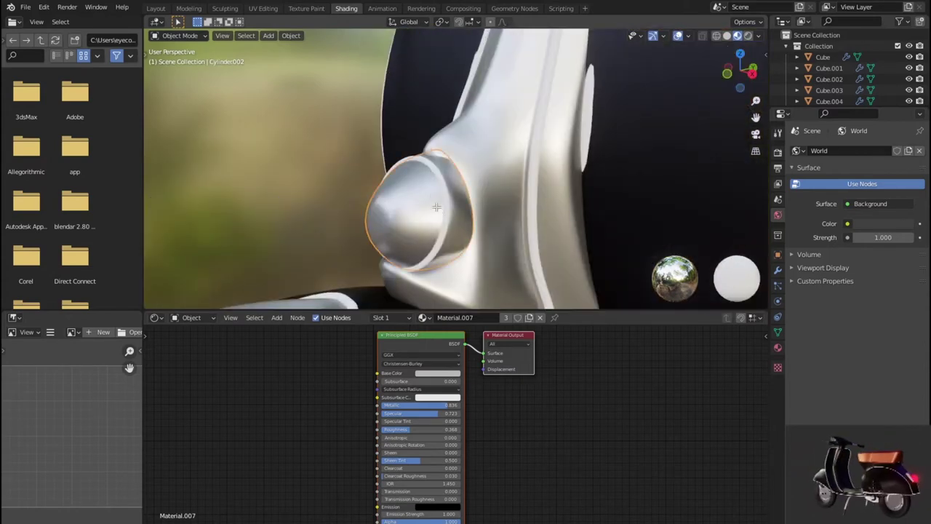
- In Edit Mode, grow the lamp's face selection twice from the lens centre across the dome
key(Tab)
mouse_move(384, 195)
middle_down()
mouse_move(356, 189)
mouse_move(421, 179)
middle_up()
scroll(378, 186, up, 3)
scroll(383, 179, down, 3)
scroll(385, 179, down, 1)
scroll(399, 181, down, 2)
middle_drag(460, 142, 514, 169)
key(ctrl+KP_Add)
key(ctrl+KP_Add)
key(ctrl+KP_Add)
key(ctrl+KP_Add)
key(ctrl+KP_Add)
key(ctrl+KP_Add)
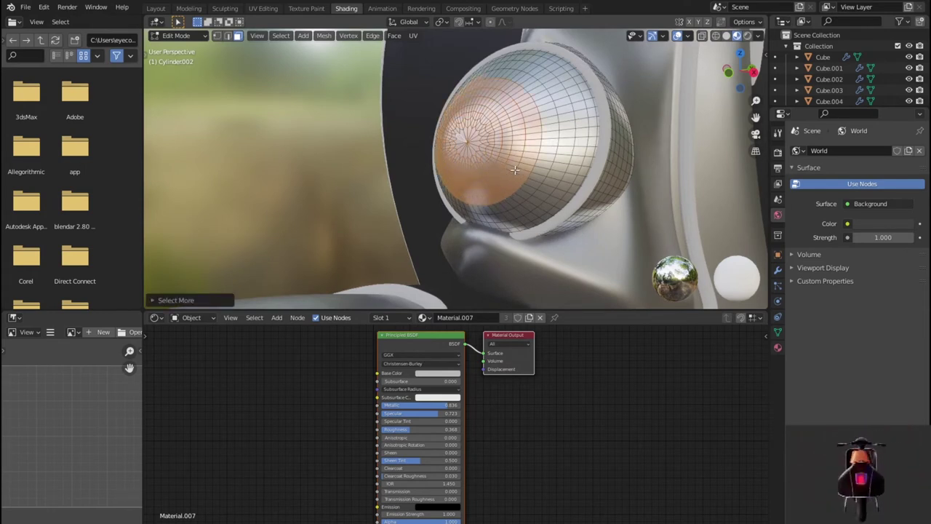
key(ctrl+KP_Add)
key(ctrl+KP_Add)
key(ctrl+KP_Add)
key(ctrl+KP_Add)
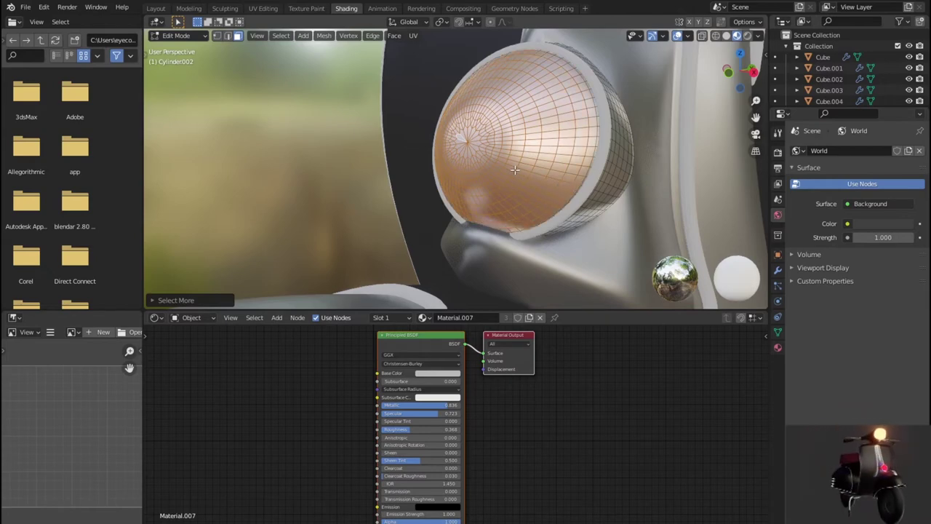
scroll(515, 169, down, 5)
mouse_move(541, 156)
middle_down()
mouse_move(671, 156)
mouse_move(538, 162)
mouse_move(502, 181)
middle_up()
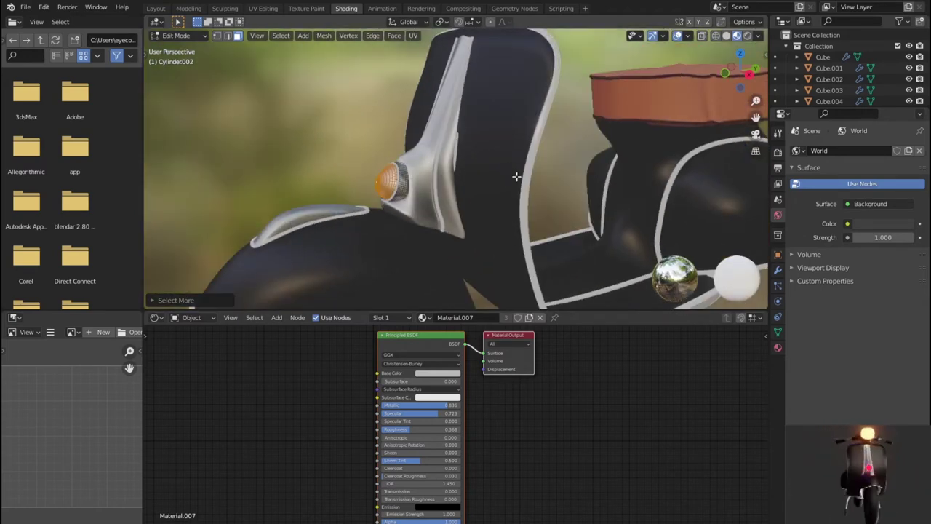
scroll(585, 402, down, 1)
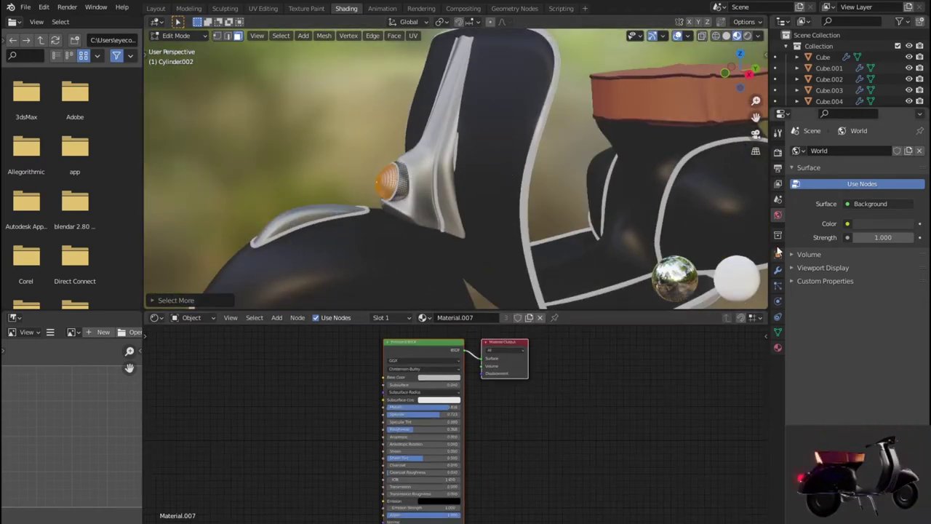
- Add a second material slot to the lamp holding a new material, Material.010
click(778, 348)
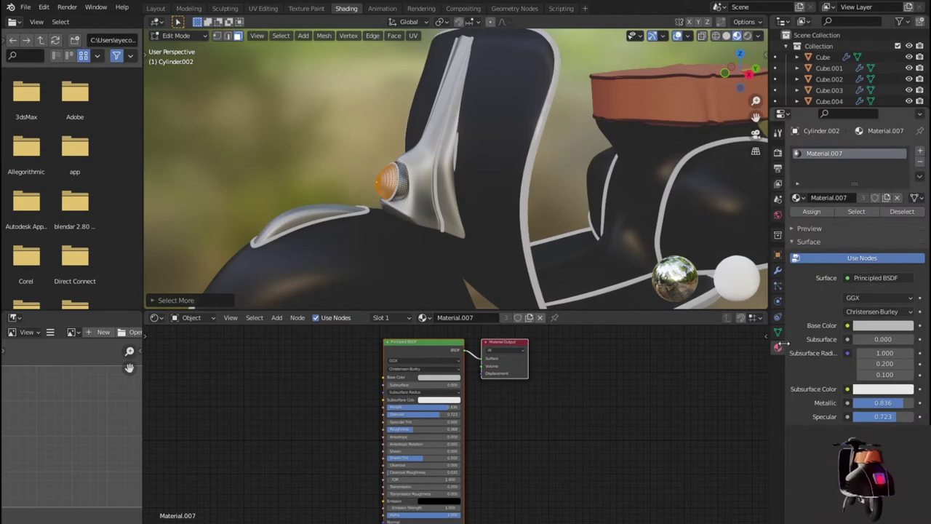
click(855, 211)
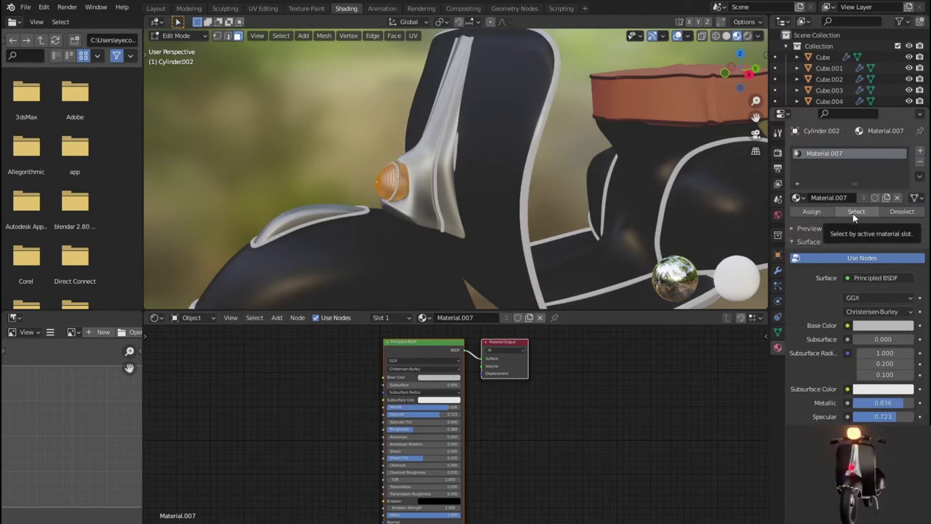
click(853, 213)
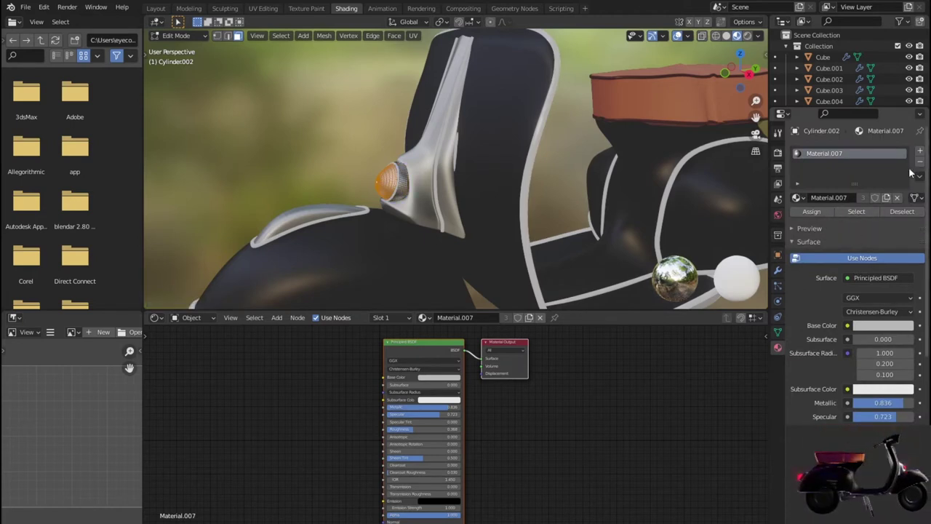
click(920, 151)
click(827, 220)
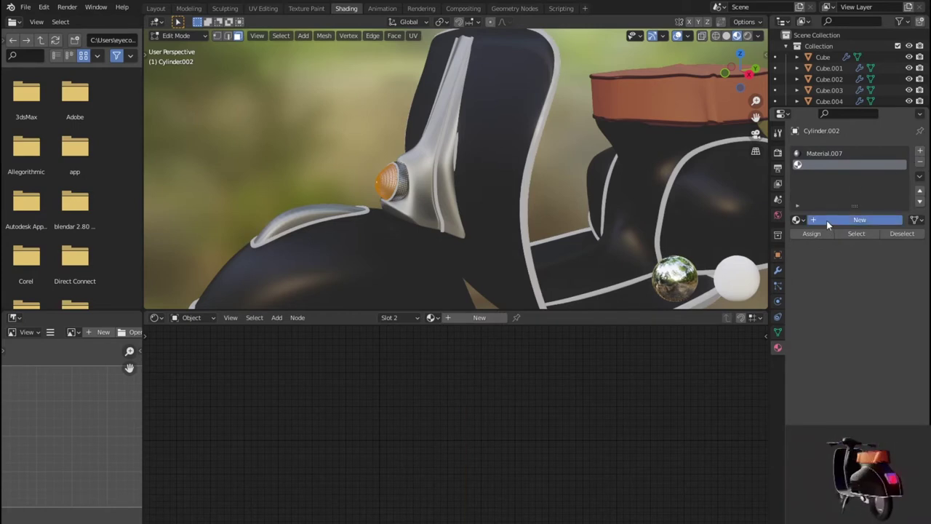
- Make Material.010 red, assign it to the lens faces, and return to Object Mode
click(446, 380)
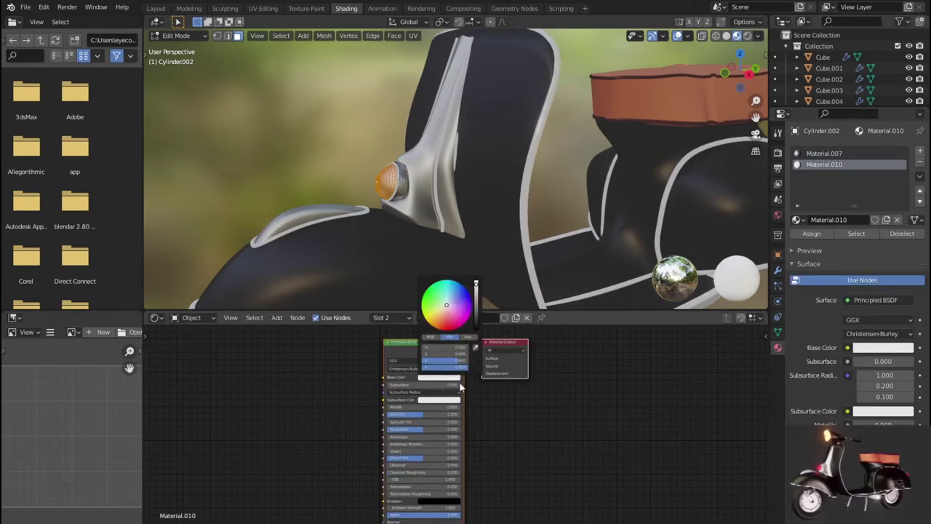
click(454, 325)
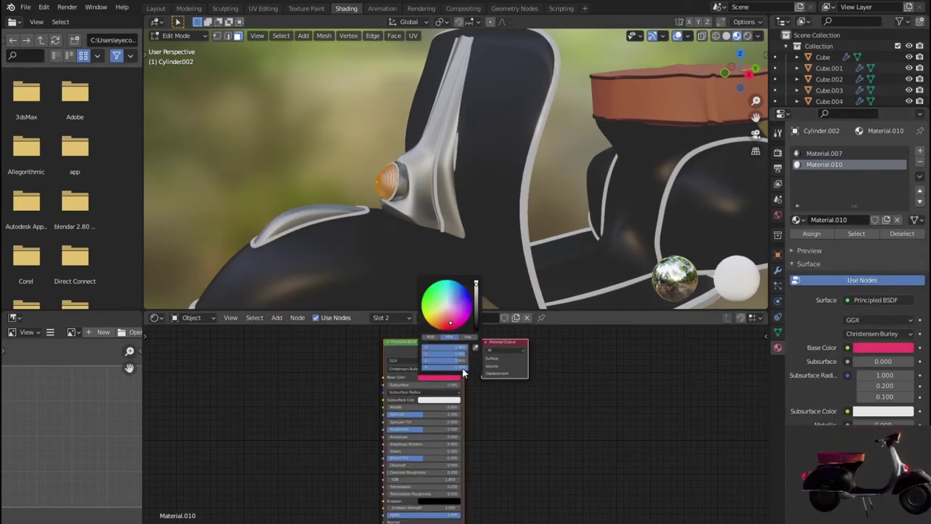
drag(447, 323, 446, 328)
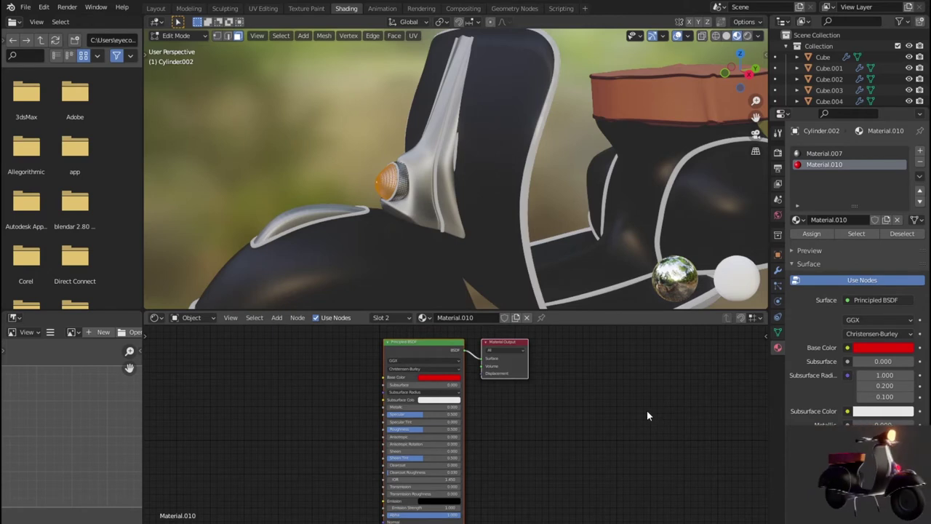
click(820, 235)
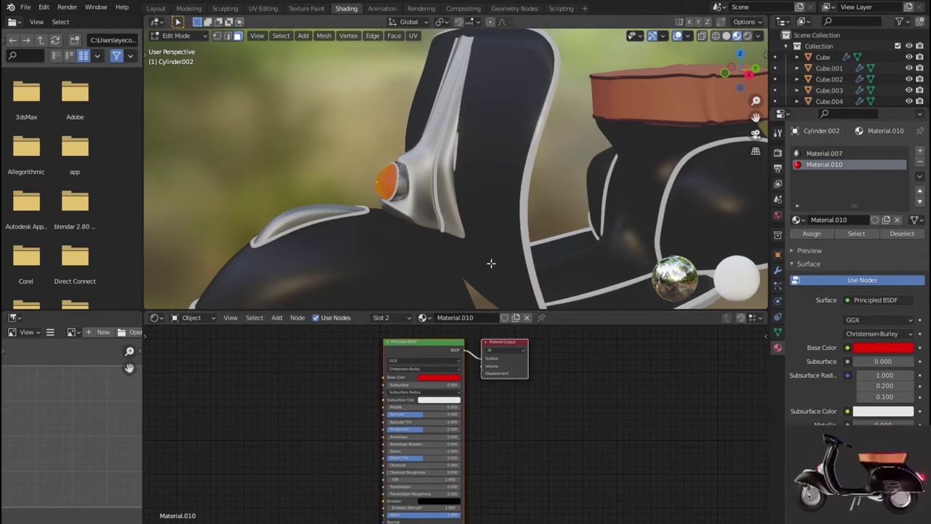
scroll(491, 263, down, 3)
key(Tab)
scroll(490, 267, down, 3)
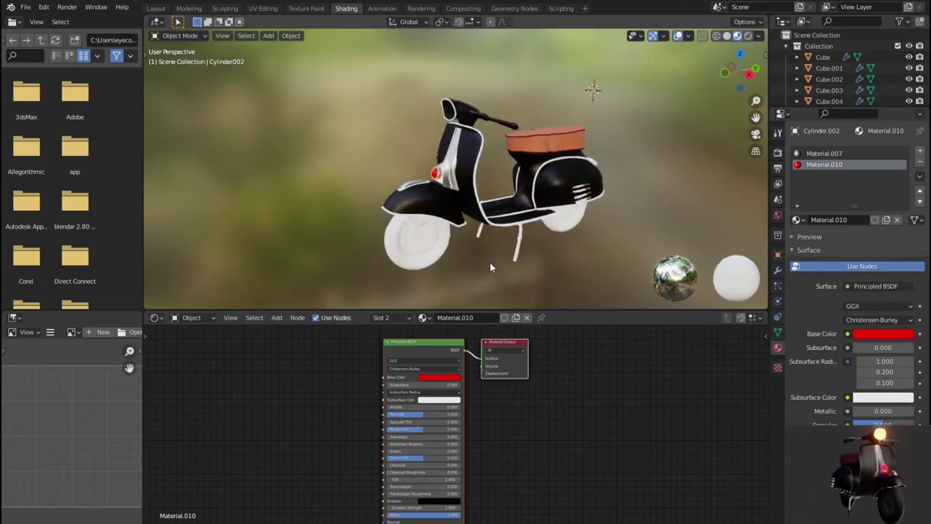
- Turn to the scooter's rear and select the white taillight block, Cube.015
mouse_move(520, 262)
middle_down()
mouse_move(536, 263)
mouse_move(494, 255)
mouse_move(504, 258)
middle_up()
mouse_move(585, 275)
middle_down()
mouse_move(486, 261)
mouse_move(553, 233)
middle_up()
scroll(580, 216, up, 4)
click(712, 214)
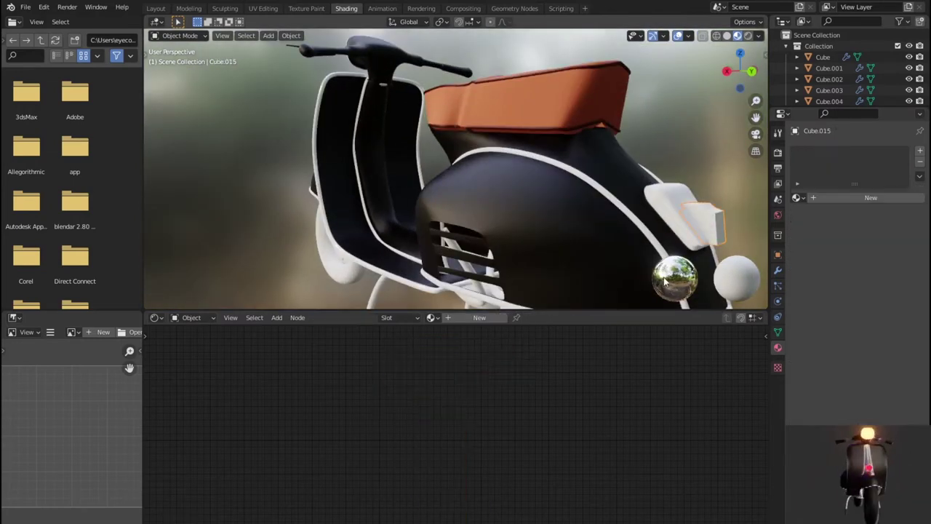
- Give the taillight block red Material.010, replacing a mistaken Material.009, and select its trim
click(431, 318)
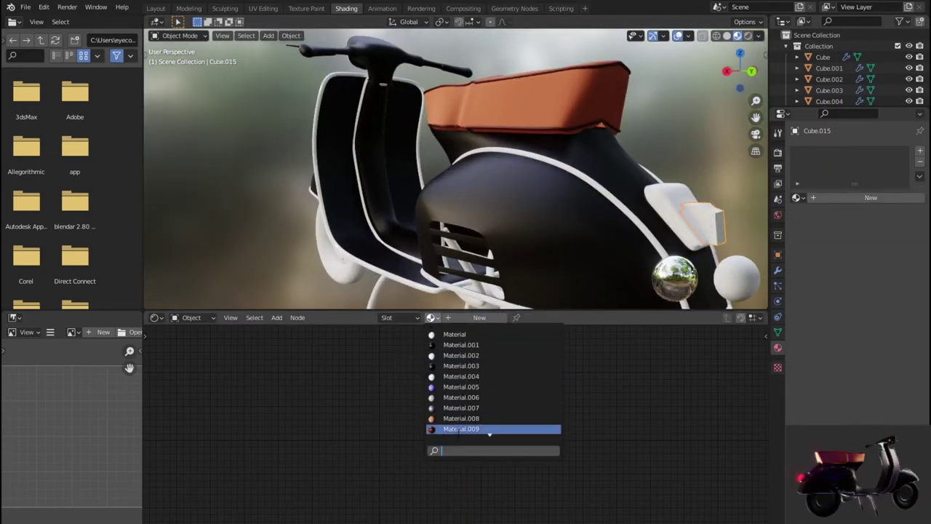
click(489, 430)
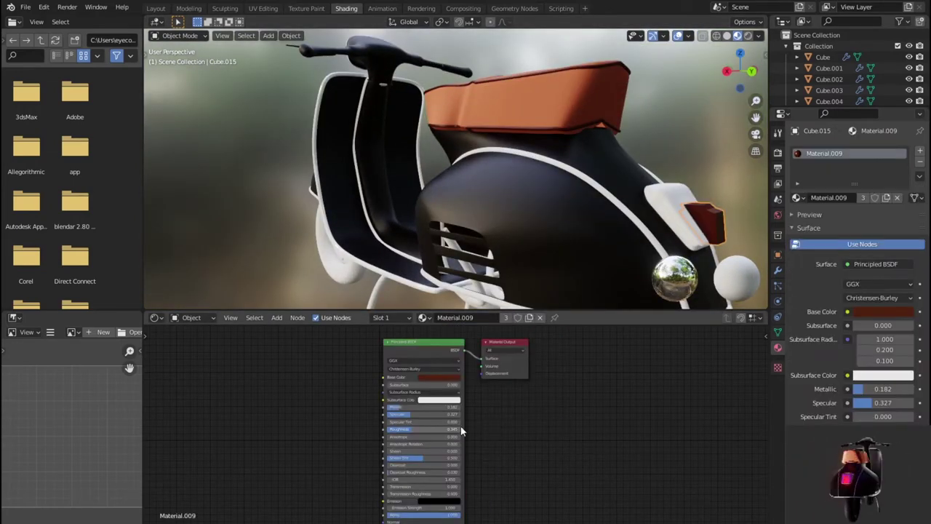
click(423, 317)
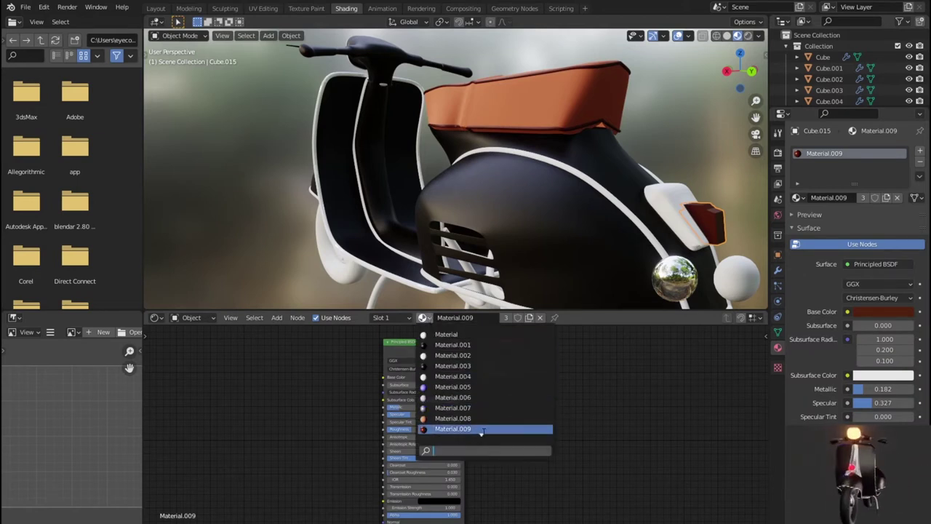
click(483, 432)
click(423, 317)
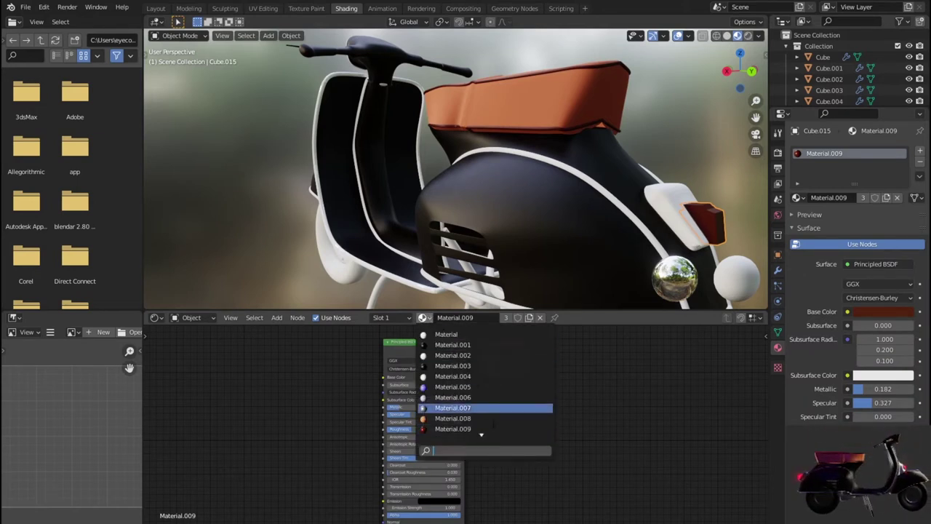
scroll(486, 429, down, 1)
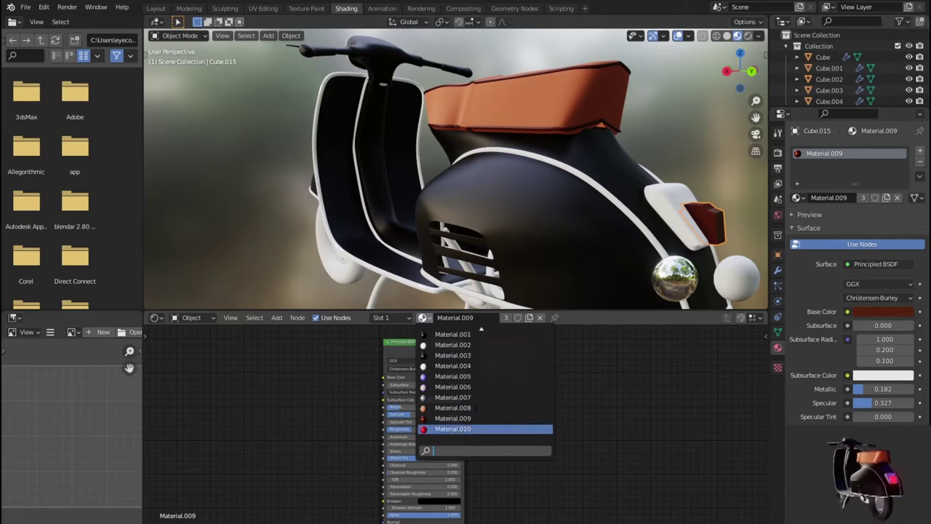
click(467, 431)
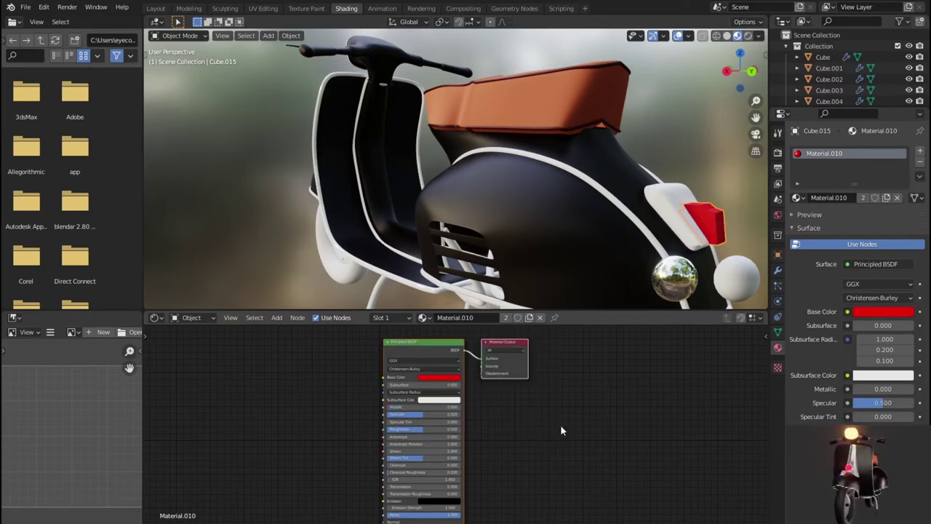
scroll(636, 209, down, 4)
mouse_move(580, 237)
middle_down()
mouse_move(595, 234)
mouse_move(607, 202)
middle_up()
click(608, 200)
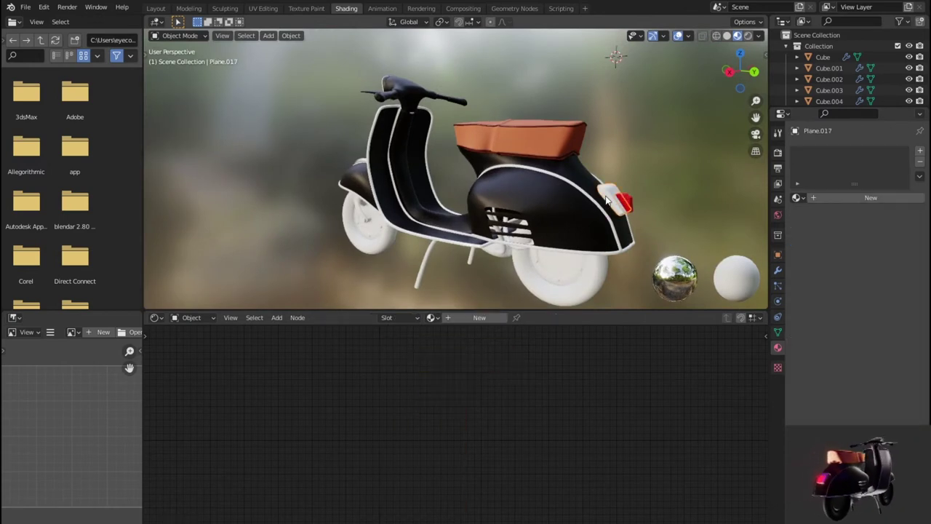
- Assign the metallic Material.007 to the taillight trim, Plane.017
click(433, 318)
scroll(489, 434, down, 1)
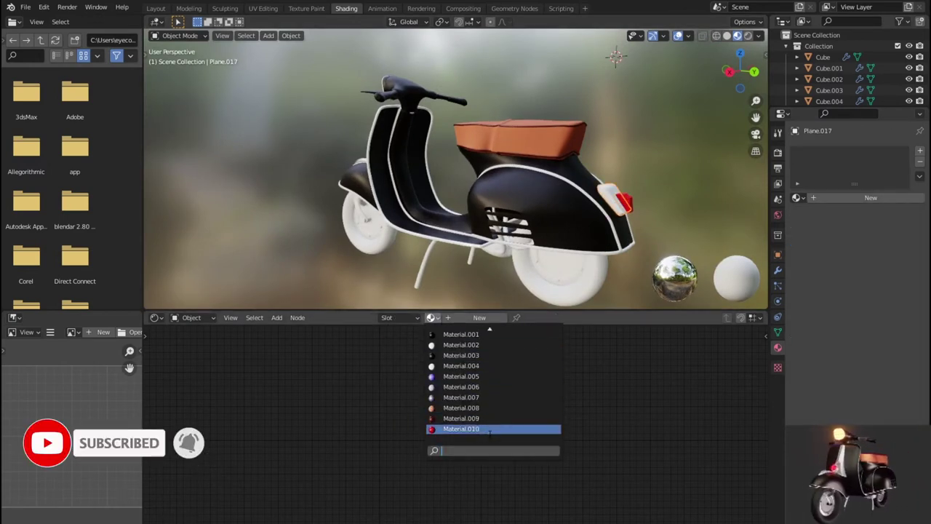
click(473, 397)
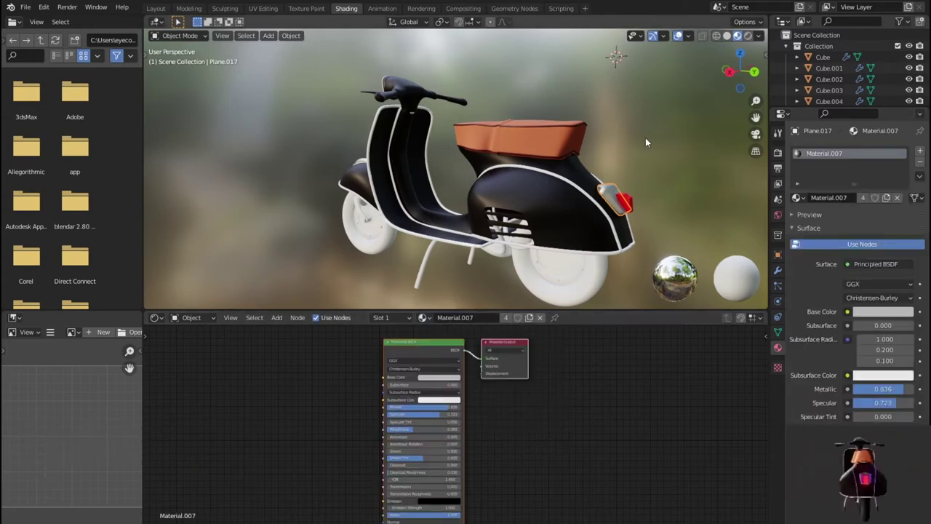
- View the scooter's rear-left side and select the black body side panels
mouse_move(616, 166)
middle_down()
mouse_move(485, 234)
mouse_move(555, 247)
mouse_move(546, 248)
middle_up()
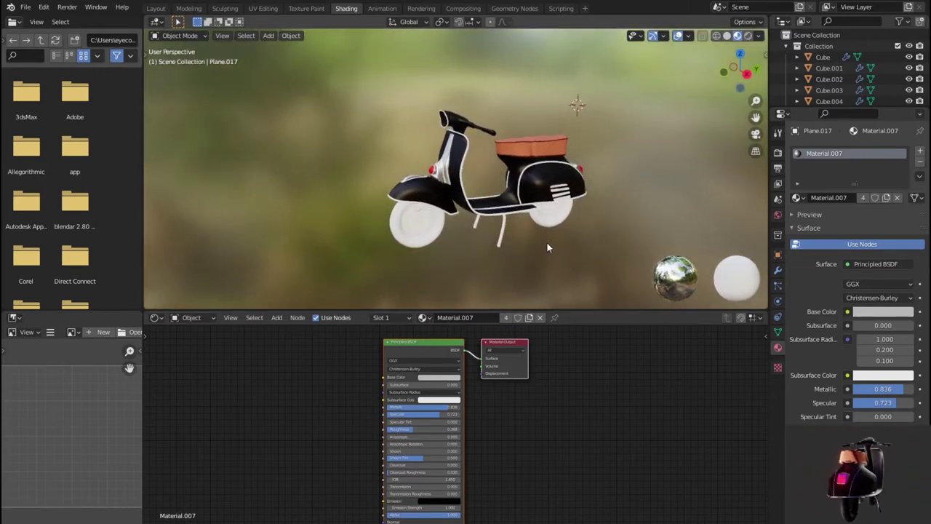
scroll(547, 241, up, 3)
mouse_move(503, 222)
middle_down()
mouse_move(447, 230)
mouse_move(367, 217)
mouse_move(292, 180)
mouse_move(489, 170)
mouse_move(445, 211)
mouse_move(473, 222)
mouse_move(354, 231)
mouse_move(332, 219)
mouse_move(496, 205)
mouse_move(550, 231)
mouse_move(502, 235)
middle_up()
click(445, 210)
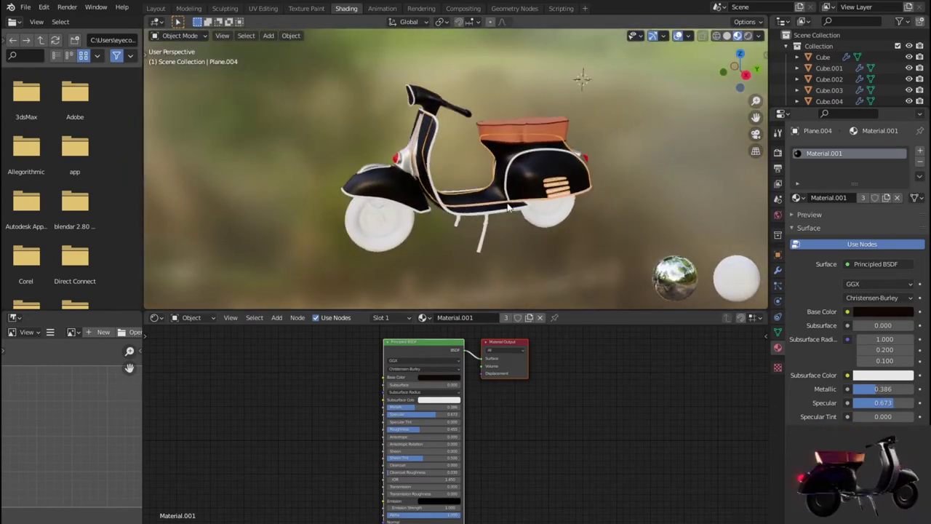
scroll(502, 235, up, 2)
scroll(507, 219, up, 2)
scroll(503, 217, up, 2)
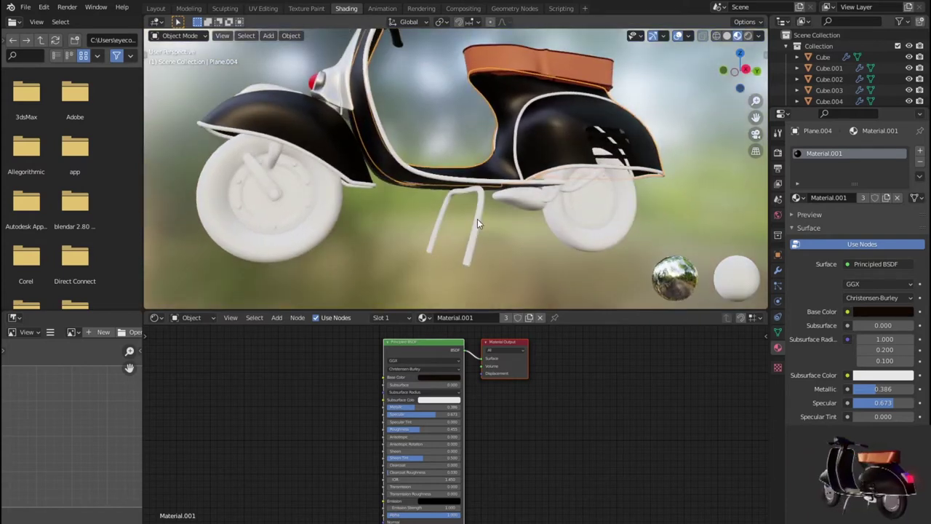
- Apply the Mirror modifier on the kickstand, NurbsPath.002, to make its second leg permanent
click(477, 219)
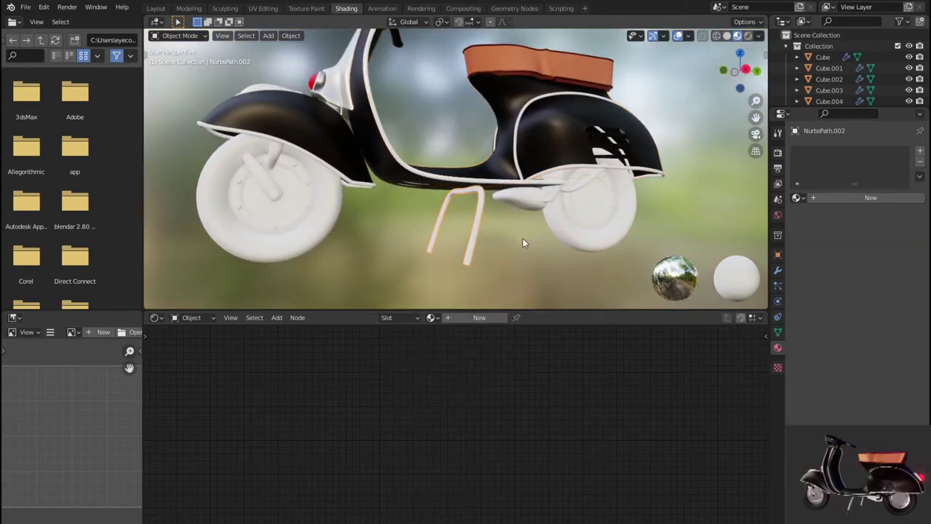
click(778, 271)
click(893, 170)
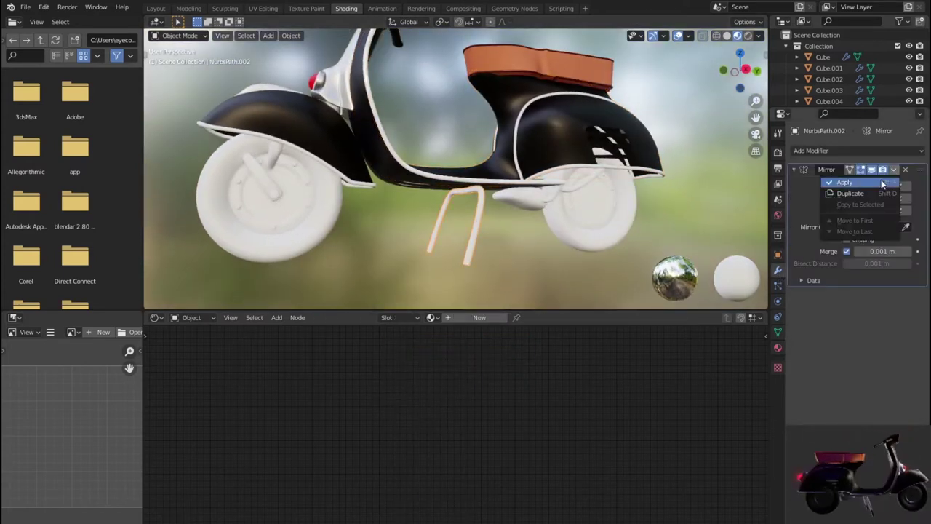
click(881, 182)
scroll(475, 248, down, 2)
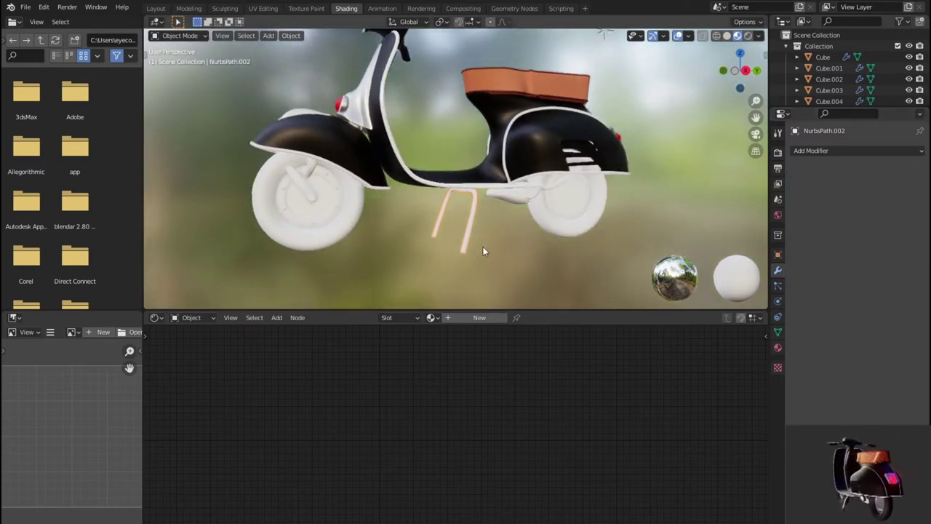
- Recalculate the front wheel's normals with Shift+N in Edit Mode
click(546, 228)
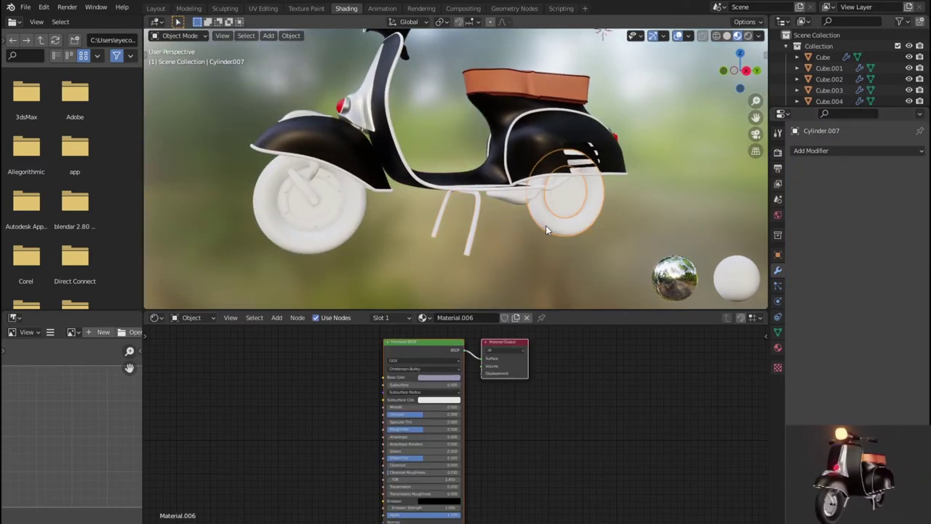
key(a)
click(355, 221)
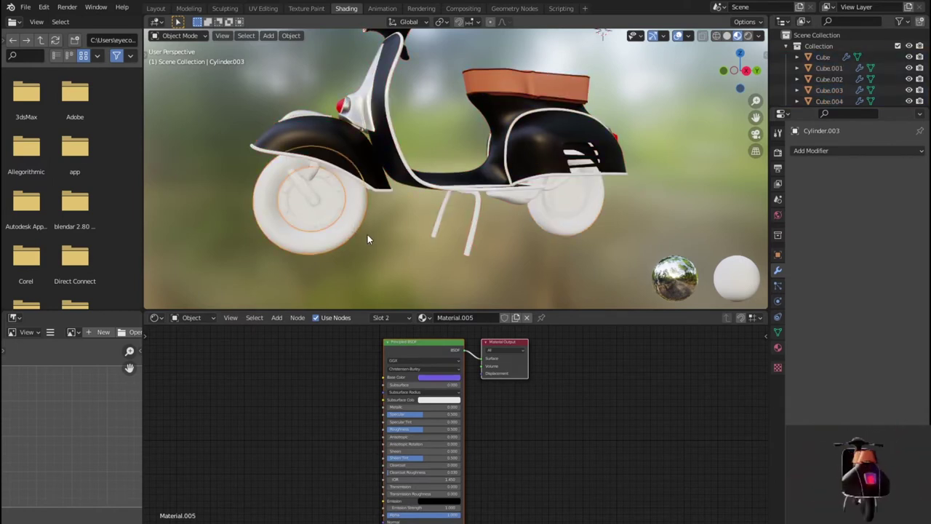
key(Tab)
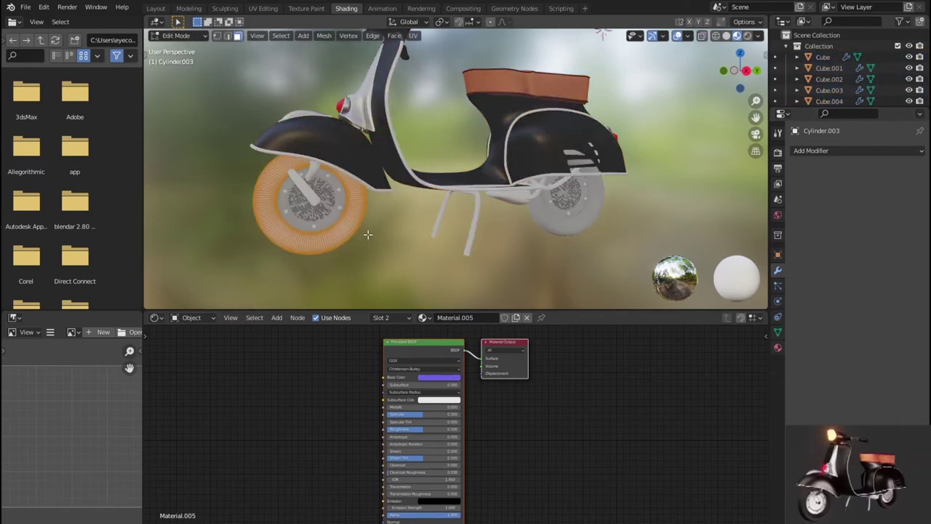
key(shift+n)
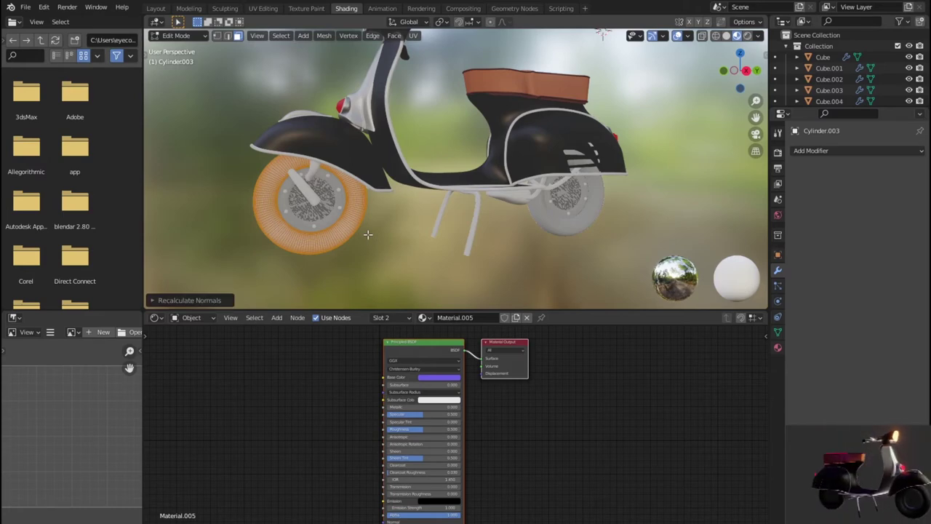
key(Tab)
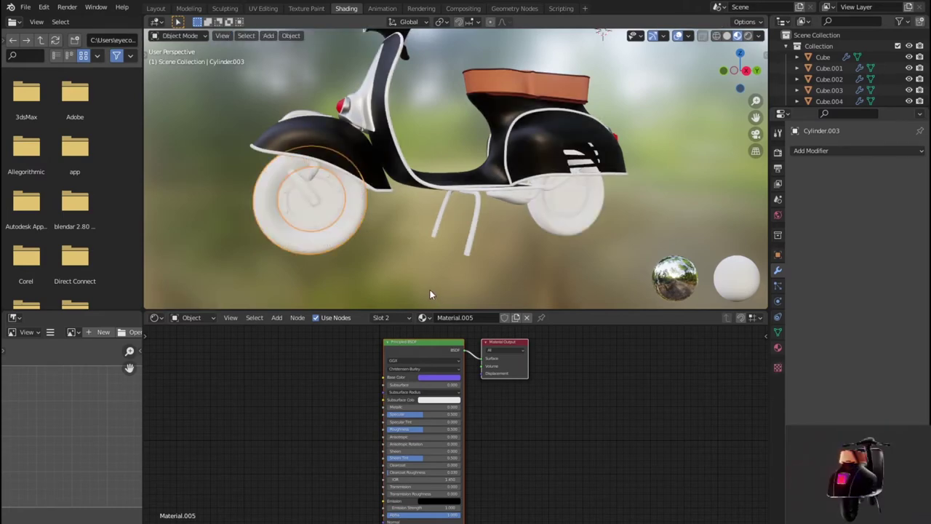
scroll(416, 263, down, 3)
- Select the kickstand, toggle its Edit Mode on and off, and settle on a side-on view
mouse_move(417, 258)
middle_down()
mouse_move(438, 276)
mouse_move(446, 269)
mouse_move(184, 255)
mouse_move(218, 245)
mouse_move(443, 247)
mouse_move(466, 241)
mouse_move(455, 232)
middle_up()
scroll(456, 233, up, 3)
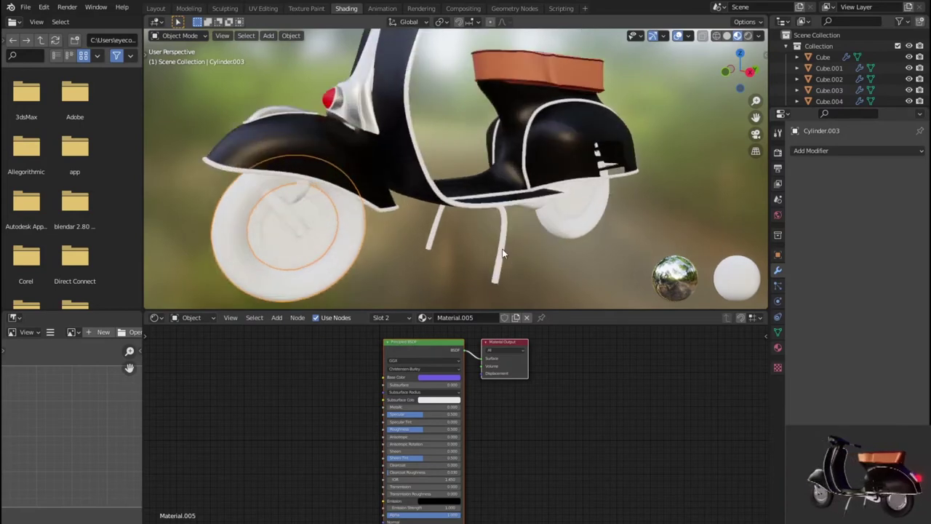
scroll(480, 244, up, 2)
click(515, 258)
scroll(515, 258, down, 3)
key(Tab)
scroll(509, 251, up, 2)
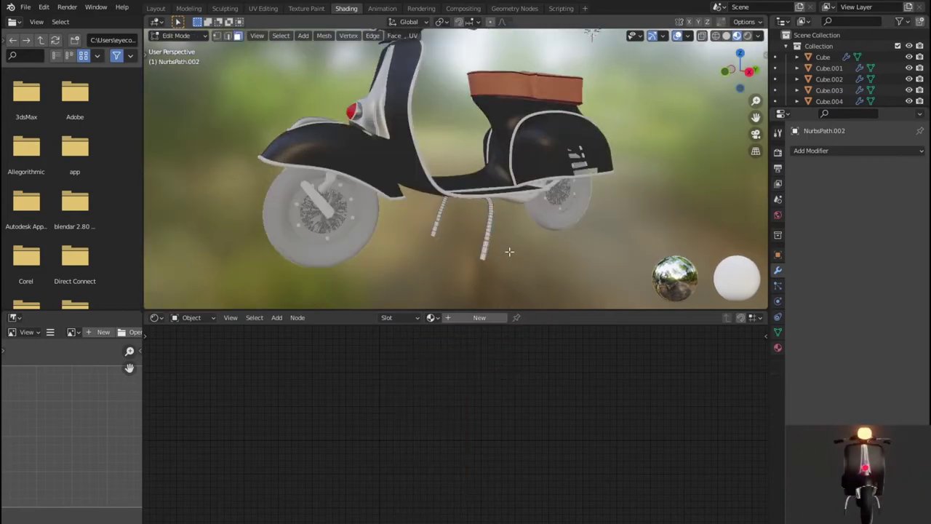
middle_drag(492, 247, 489, 241)
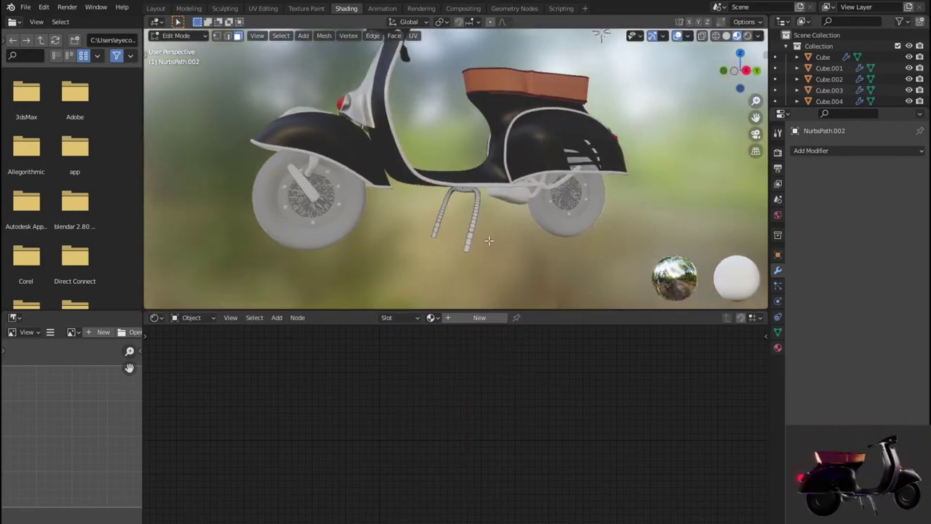
key(Tab)
scroll(489, 240, down, 1)
middle_drag(489, 240, 489, 241)
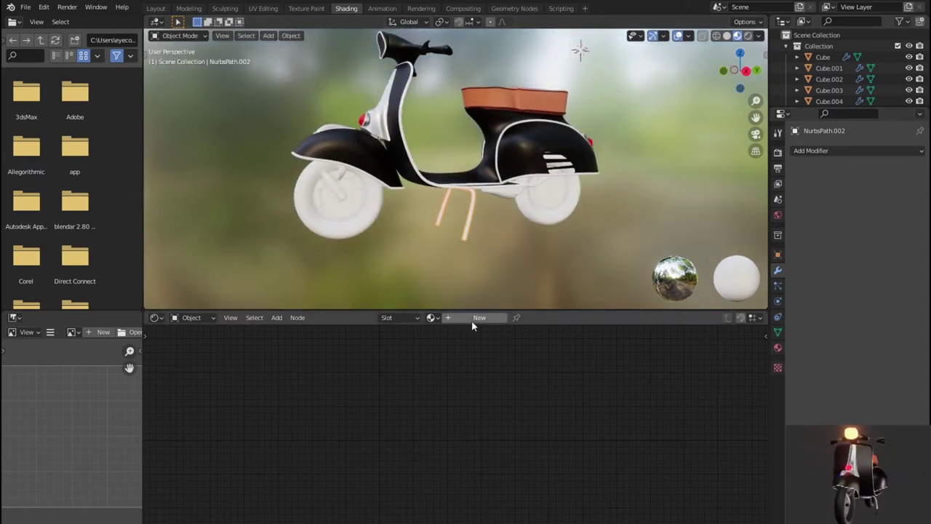
- Assign the metallic Material.007 to the kickstand
click(432, 318)
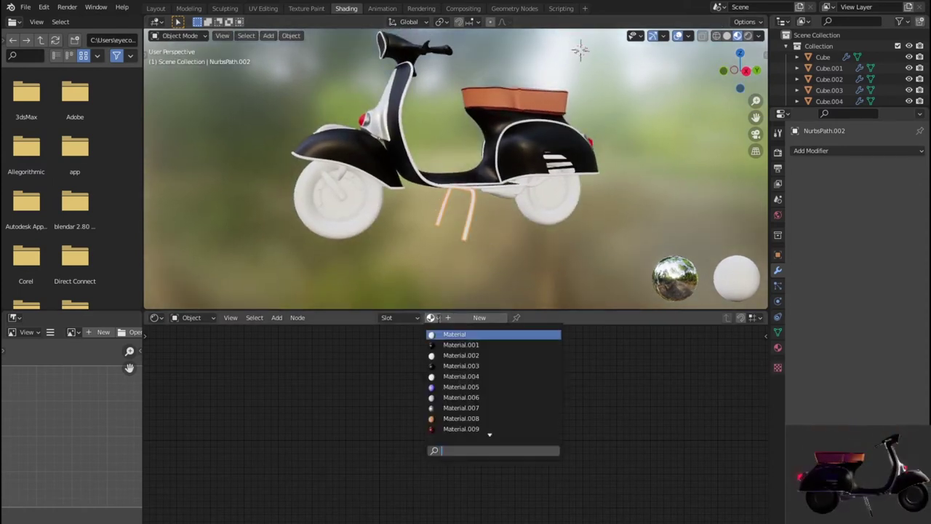
click(462, 407)
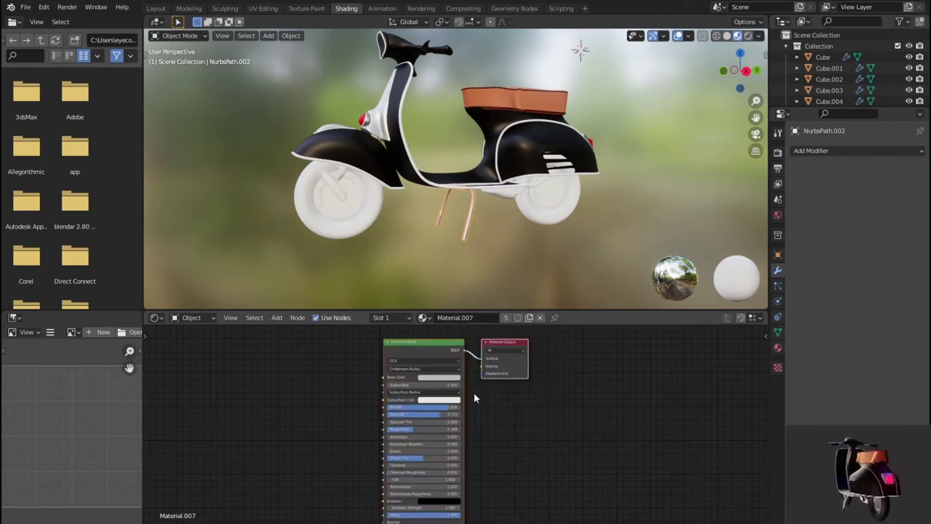
scroll(480, 254, up, 4)
middle_drag(515, 270, 501, 189)
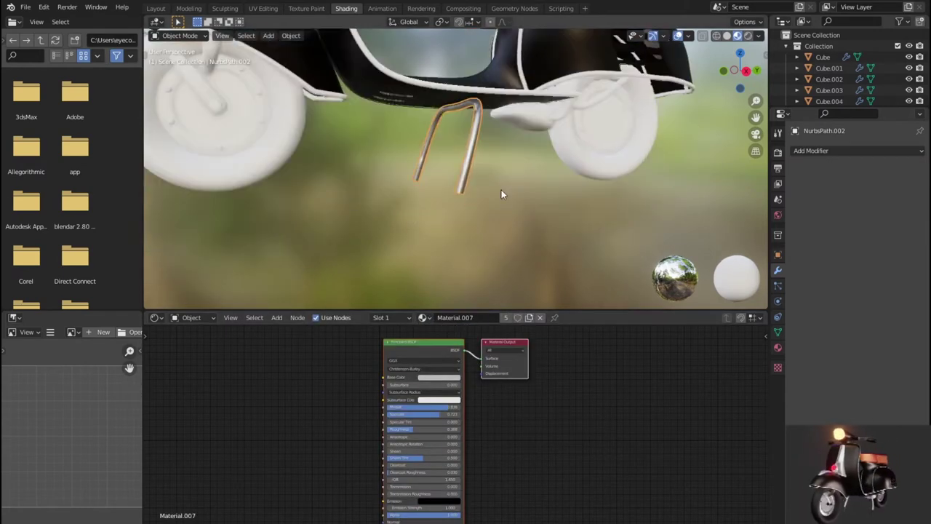
- Edit the kickstand in a front orthographic, see-through view
key(Tab)
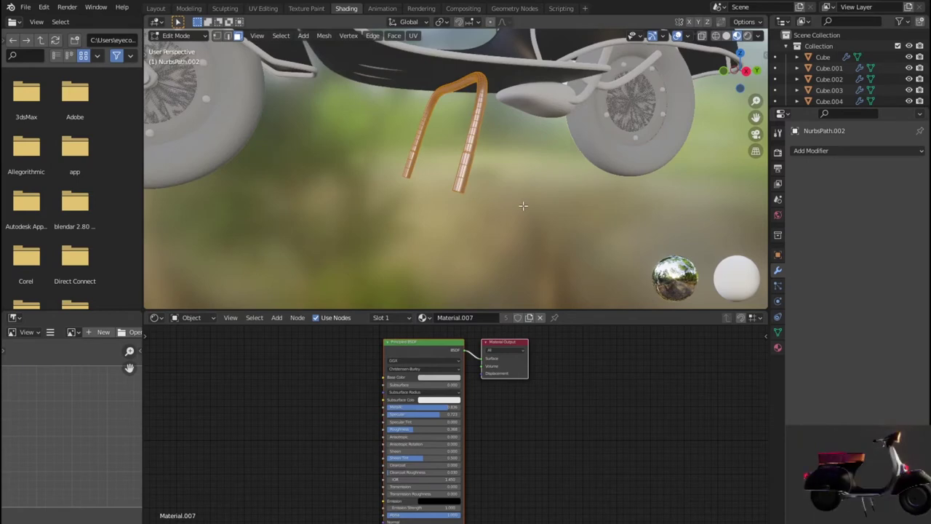
key(KP_5)
key(KP_8)
key(KP_8)
key(shift+z)
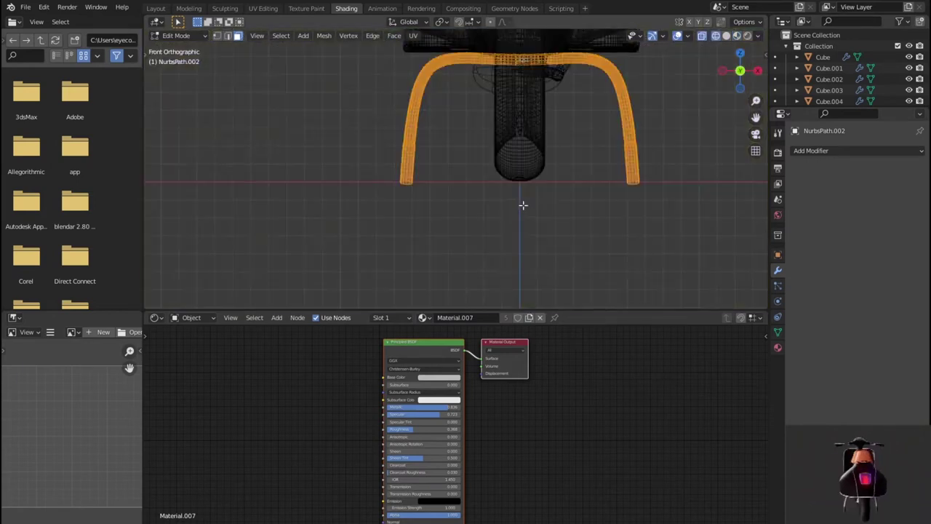
scroll(409, 160, up, 4)
- Box-select the lower tube of one kickstand leg together with its top ring
drag(411, 226, 299, 109)
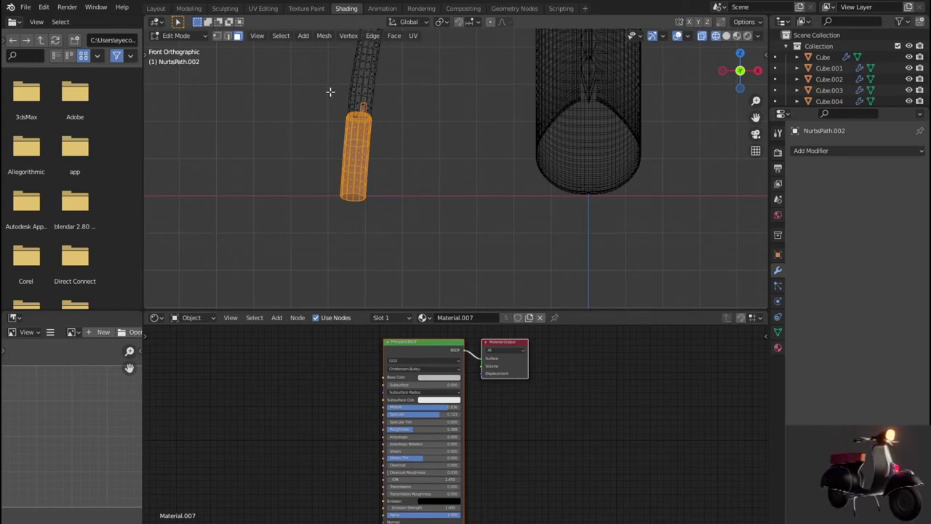
shift+drag(326, 88, 411, 107)
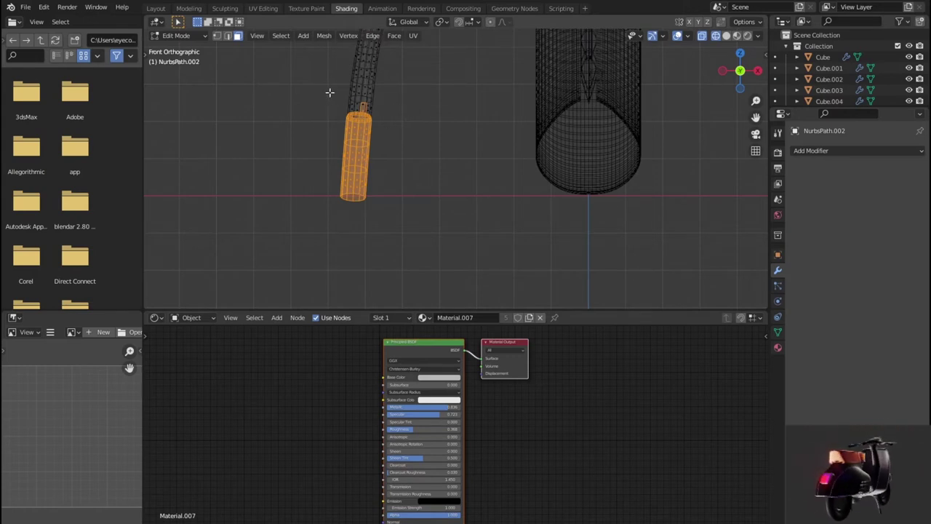
shift+drag(345, 92, 389, 106)
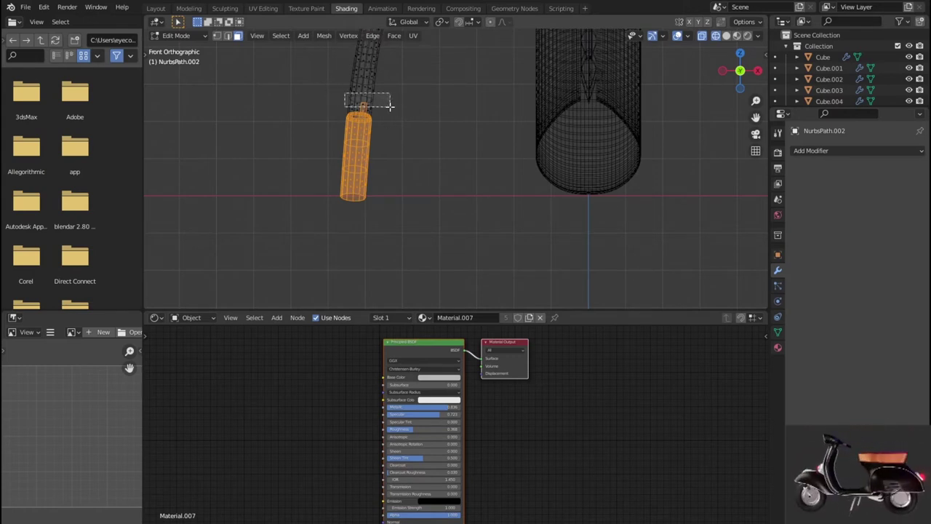
shift+drag(333, 92, 402, 108)
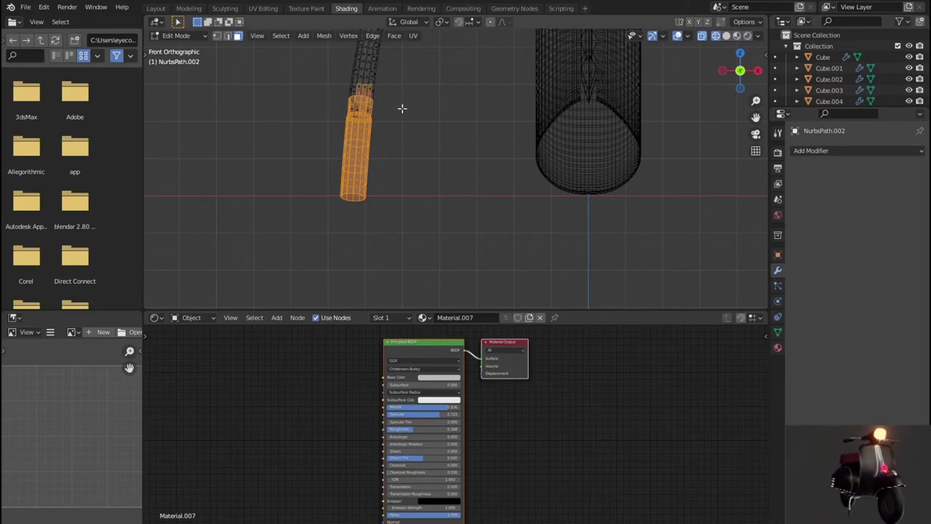
mouse_move(402, 108)
middle_down()
mouse_move(409, 138)
mouse_move(499, 203)
middle_up()
scroll(400, 138, up, 3)
ctrl+drag(321, 98, 436, 131)
ctrl+drag(315, 104, 441, 152)
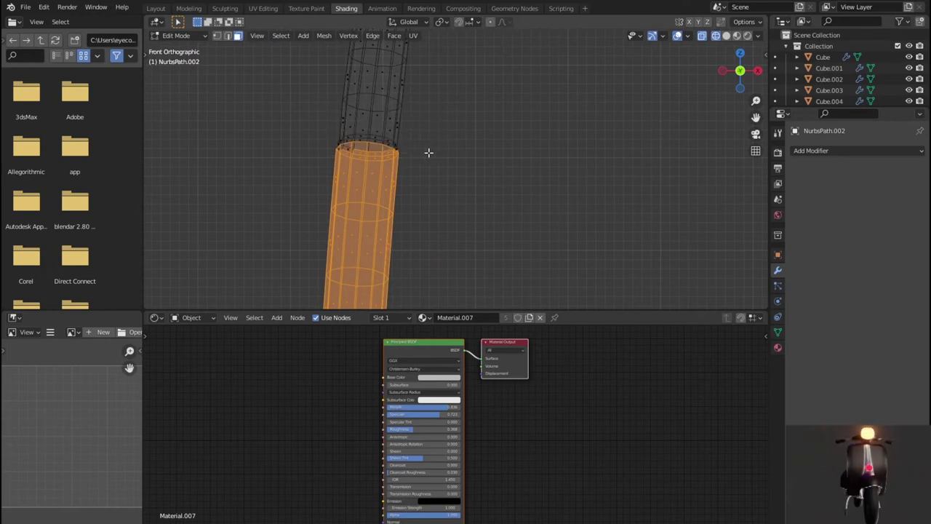
key(ctrl+z)
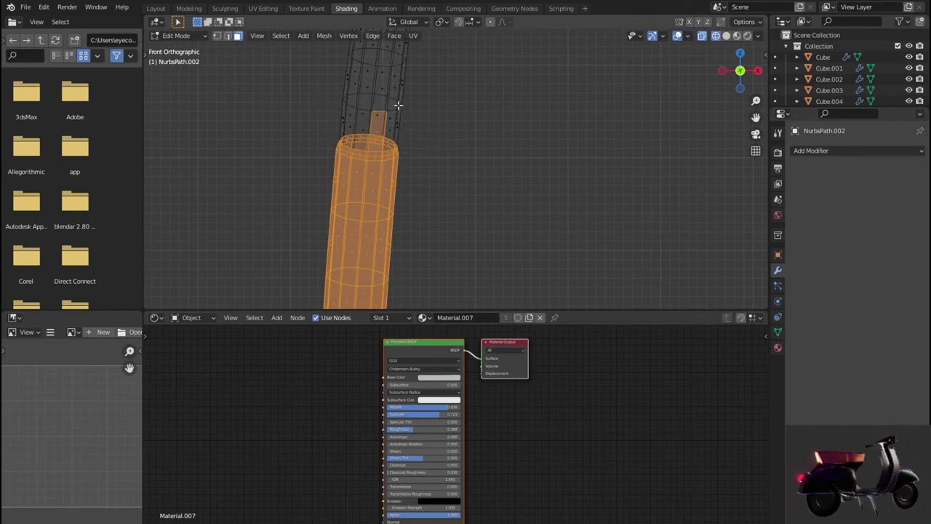
mouse_move(378, 133)
middle_down()
mouse_move(422, 156)
mouse_move(281, 158)
mouse_move(451, 159)
middle_up()
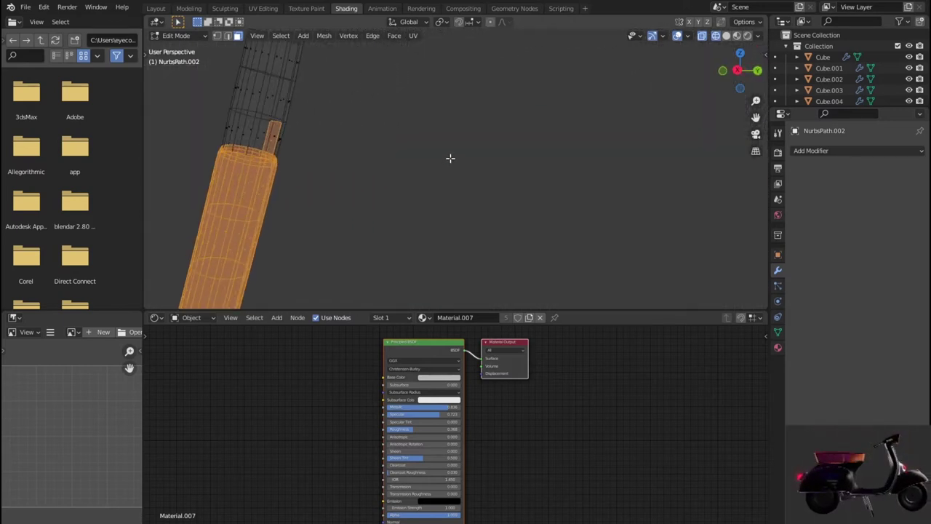
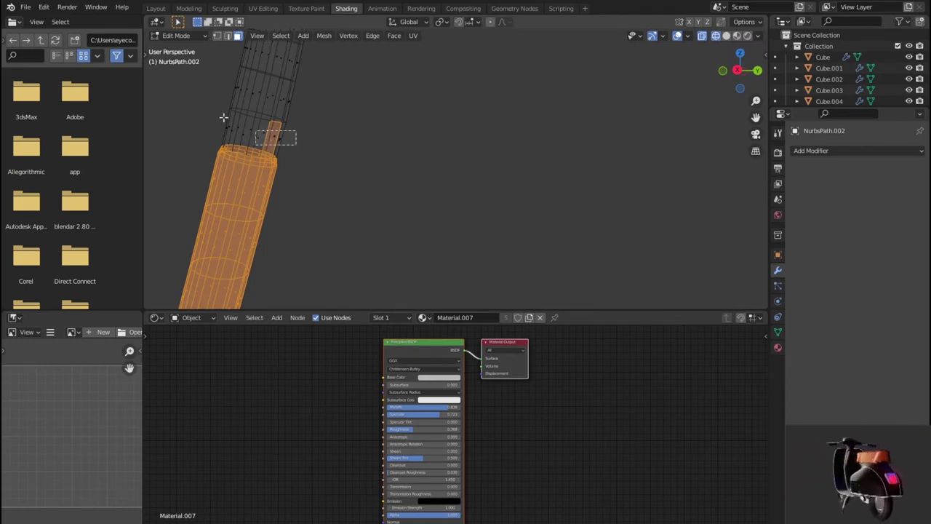
- Show the Material properties for NurbsPath.002 and its Material.007
scroll(322, 146, down, 2)
scroll(323, 146, down, 3)
scroll(393, 185, down, 4)
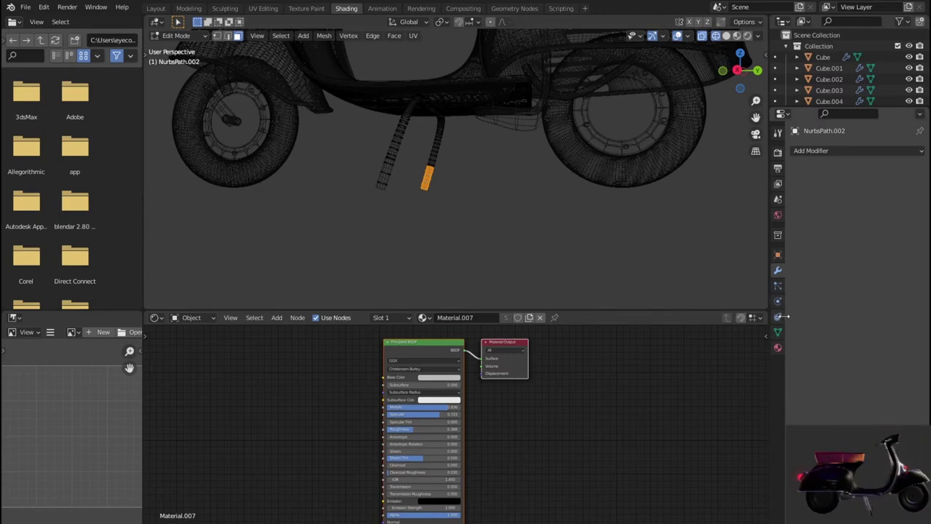
click(778, 347)
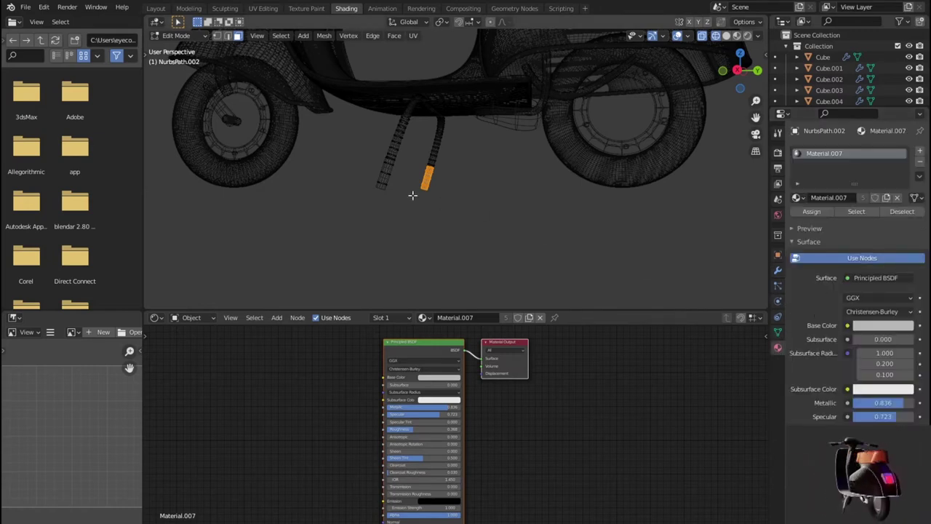
scroll(416, 198, down, 2)
scroll(422, 201, up, 2)
scroll(488, 206, up, 1)
- In front orthographic view, select the lower end of the right stand tube
mouse_move(491, 206)
middle_down()
mouse_move(592, 235)
mouse_move(532, 223)
middle_up()
key(KP_3)
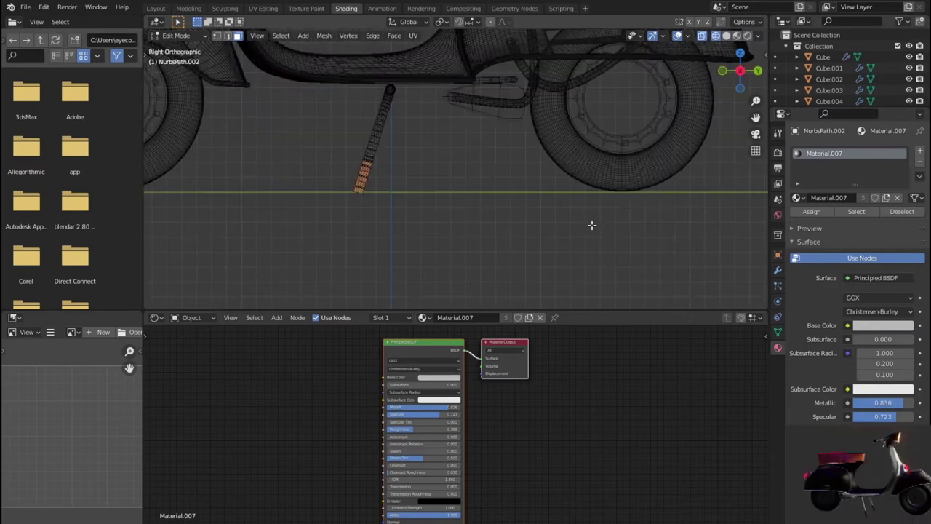
scroll(592, 226, down, 2)
scroll(592, 226, down, 1)
scroll(591, 226, up, 3)
key(KP_1)
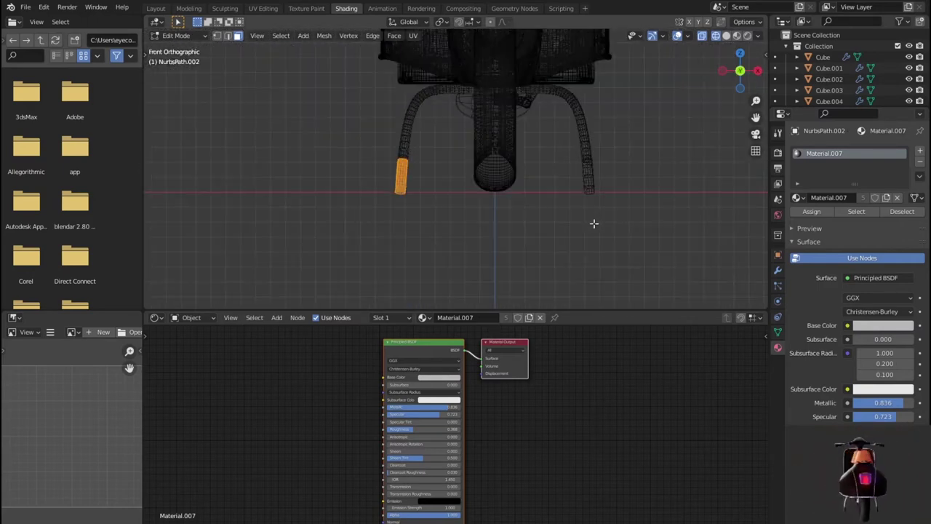
scroll(591, 222, up, 2)
scroll(495, 220, up, 1)
ctrl+scroll(488, 227, down, 3)
drag(551, 252, 454, 156)
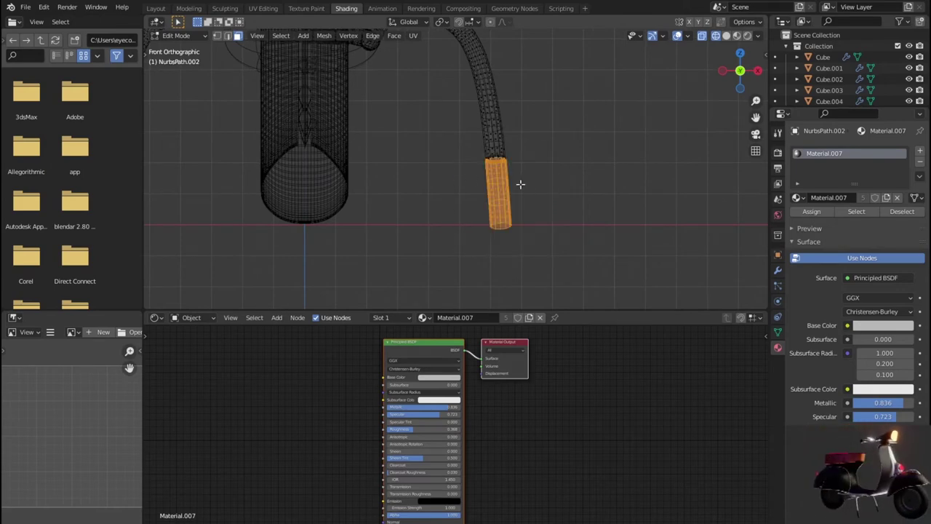
mouse_move(534, 190)
middle_down()
mouse_move(451, 204)
mouse_move(465, 204)
middle_up()
key(KP_1)
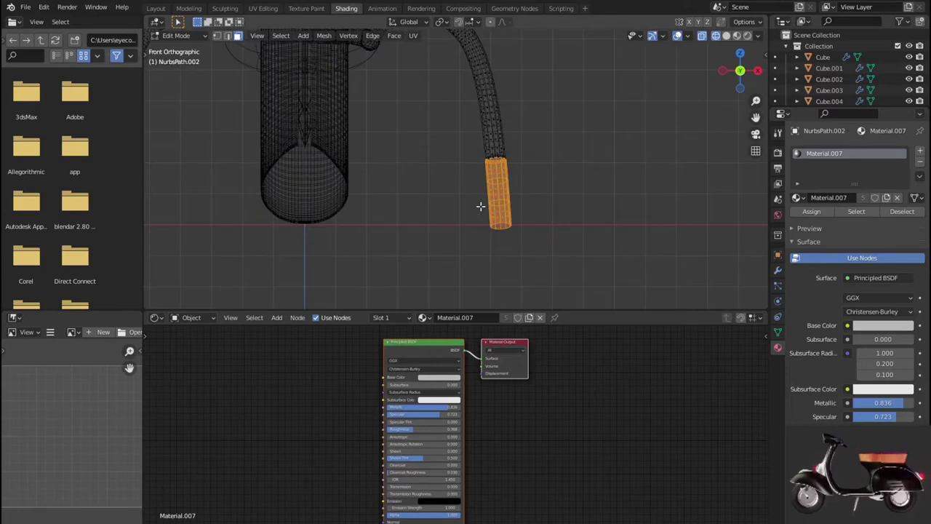
scroll(478, 205, up, 2)
scroll(582, 187, up, 1)
shift+middle_drag(582, 187, 515, 190)
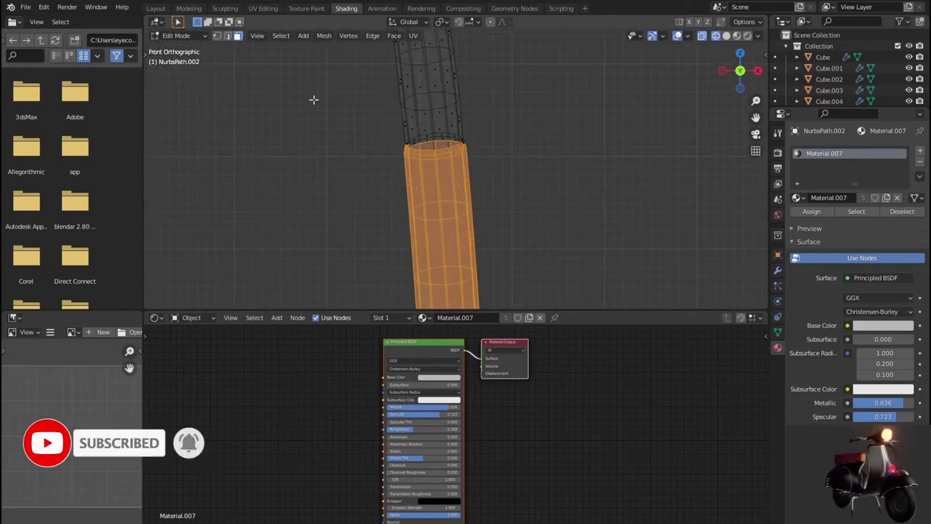
- Switch the toolbar to Select Lasso and outline part of the tube
key(n)
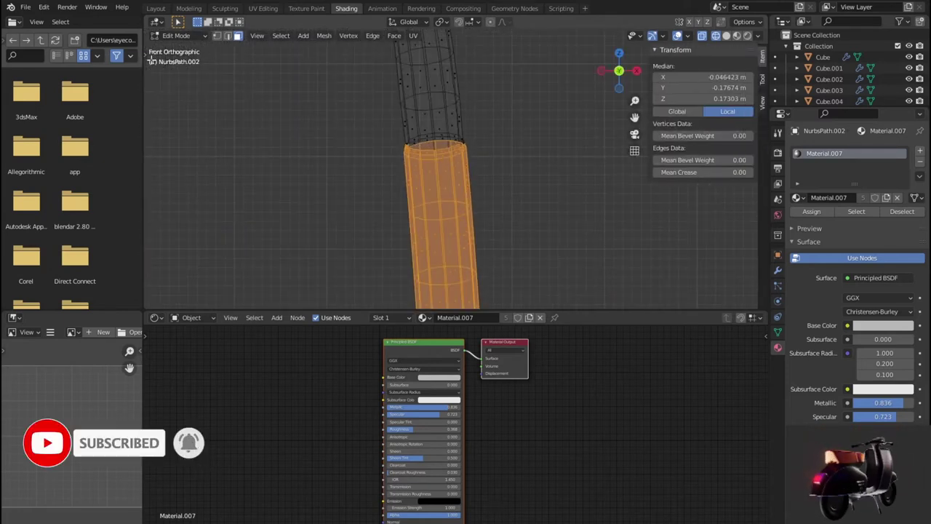
key(n)
key(t)
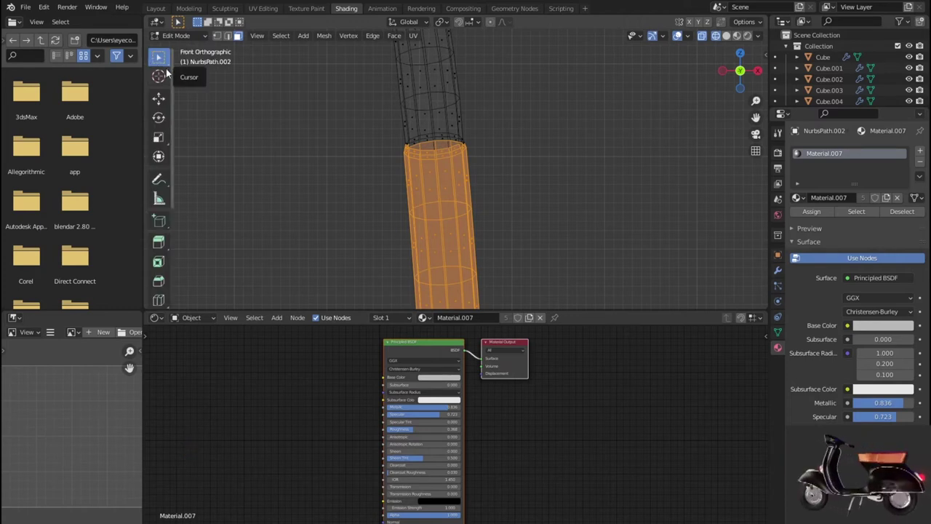
click(156, 60)
click(220, 127)
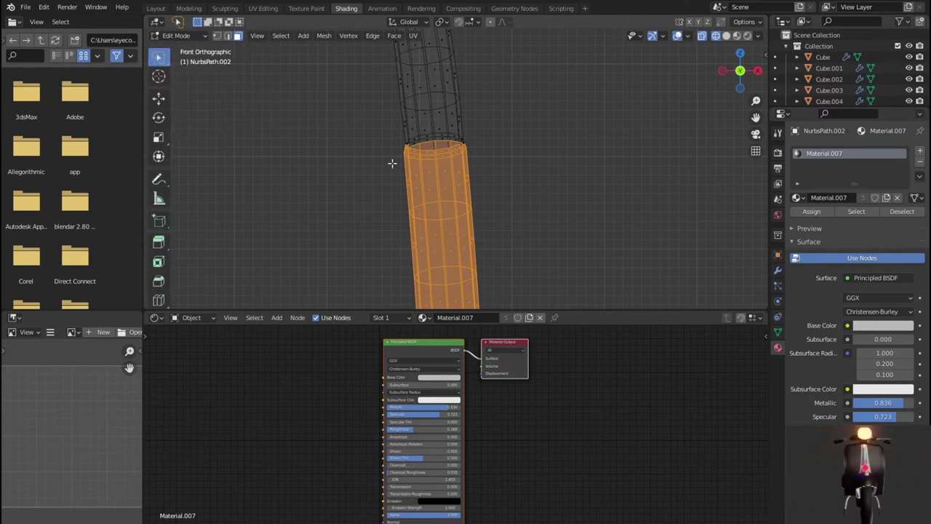
mouse_move(502, 179)
mouse_down()
mouse_move(432, 132)
mouse_move(405, 169)
mouse_up()
- From the side view, lasso the other tube end into the selection and refine it
scroll(422, 165, down, 5)
mouse_move(422, 164)
middle_down()
mouse_move(370, 192)
mouse_move(443, 197)
middle_up()
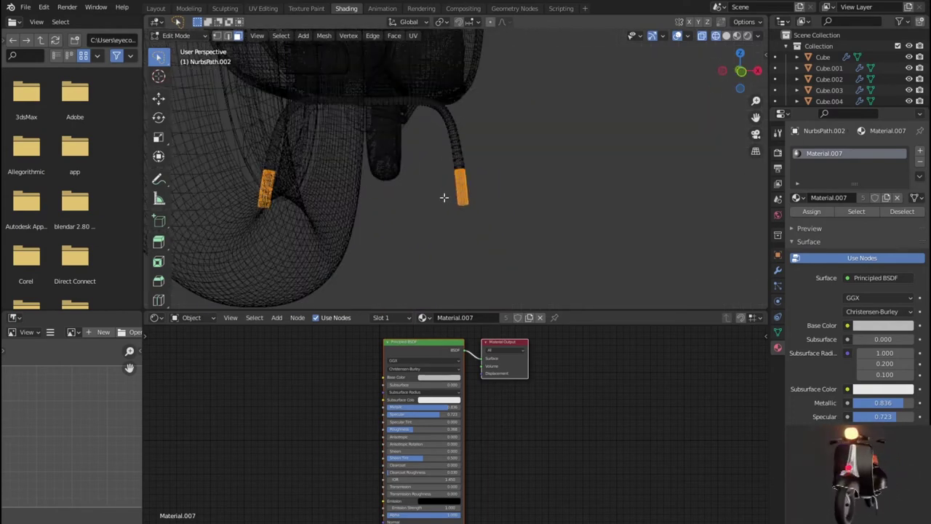
key(KP_3)
scroll(443, 197, up, 3)
scroll(443, 195, up, 5)
mouse_move(359, 204)
shift+middle_down()
mouse_move(484, 164)
mouse_move(591, 162)
shift+middle_up()
mouse_move(266, 275)
mouse_down()
mouse_move(295, 298)
mouse_move(311, 268)
mouse_up()
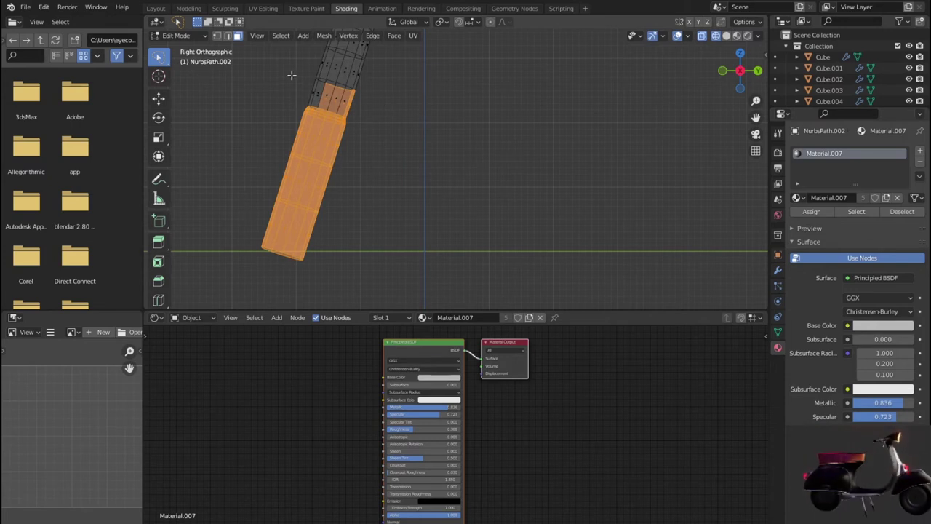
mouse_move(309, 79)
mouse_down()
mouse_move(372, 98)
mouse_move(342, 109)
mouse_up()
mouse_move(415, 104)
middle_down()
mouse_move(405, 141)
mouse_move(507, 155)
mouse_move(383, 197)
mouse_move(405, 193)
mouse_move(333, 182)
mouse_move(741, 219)
middle_up()
scroll(502, 160, down, 3)
scroll(333, 183, down, 3)
- Add a second slot with new black Material.011 and assign it to the tube ends
click(918, 151)
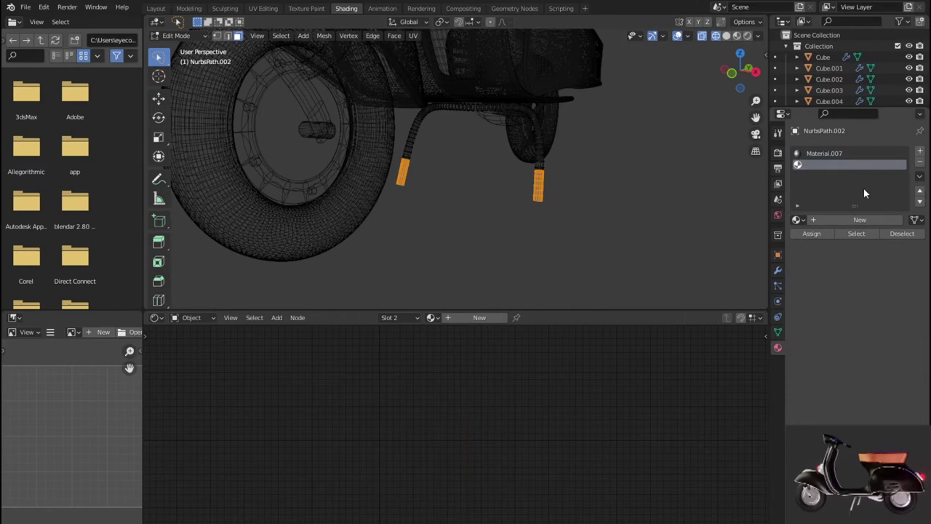
click(837, 219)
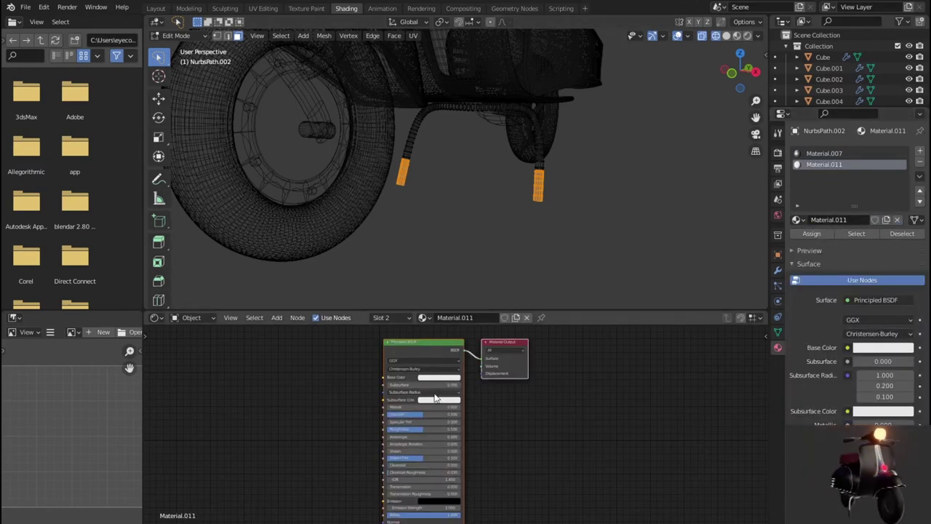
click(439, 377)
click(477, 324)
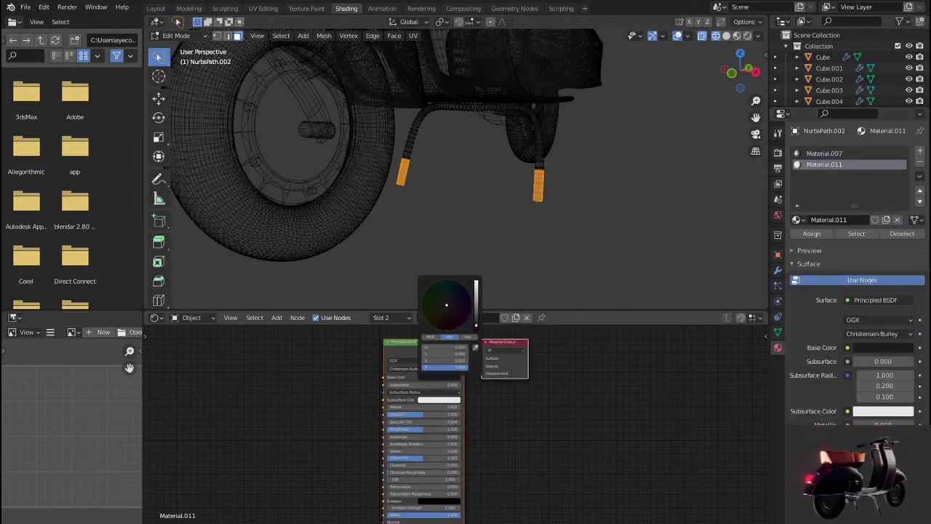
click(814, 234)
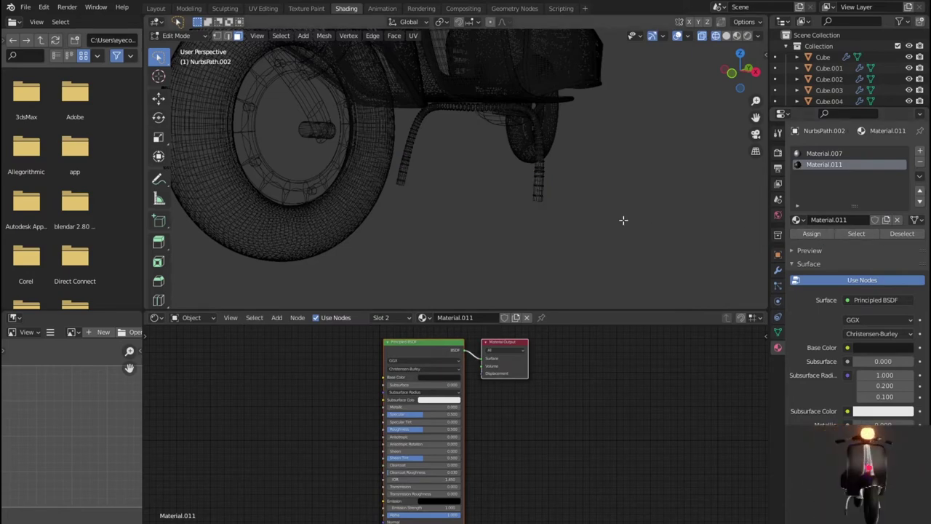
scroll(576, 201, down, 3)
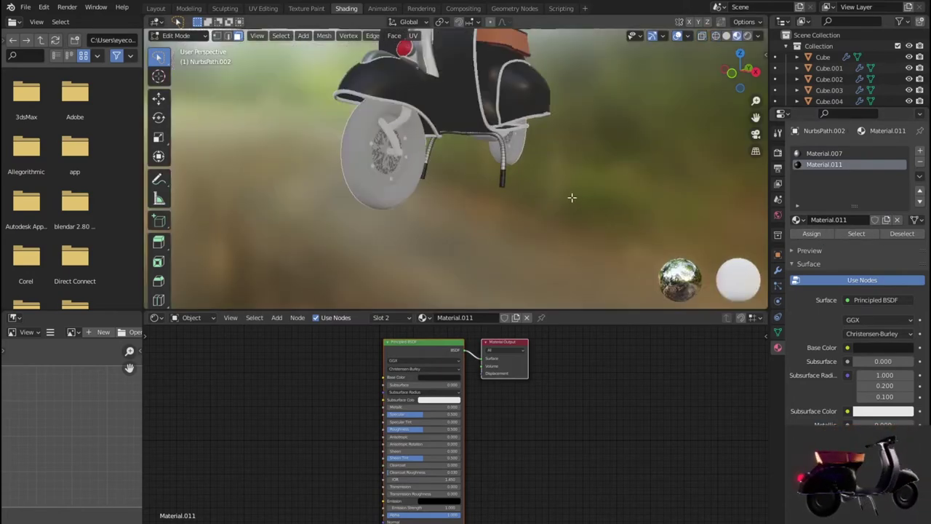
scroll(571, 191, down, 2)
- Return to Object Mode and view the whole scooter with its dark stand tips
key(Tab)
middle_drag(568, 187, 494, 180)
scroll(490, 172, up, 3)
scroll(563, 186, up, 2)
scroll(563, 186, down, 1)
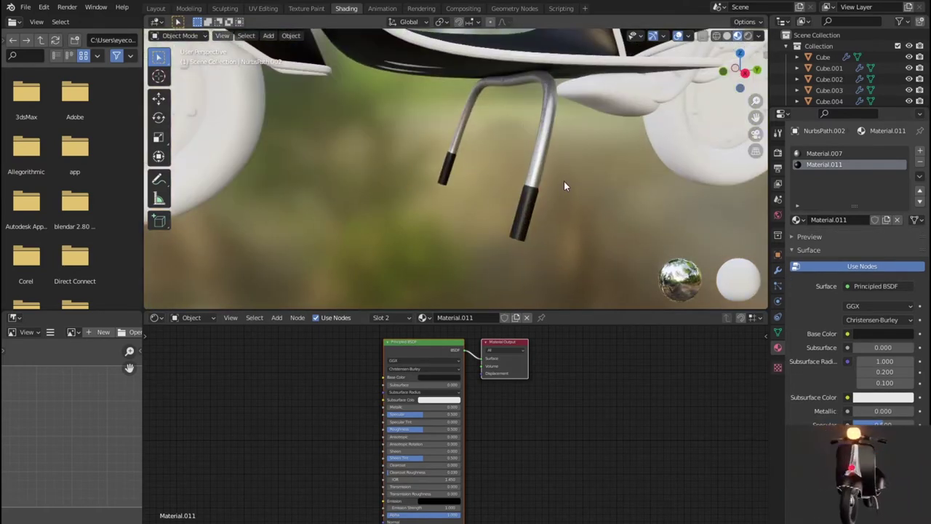
scroll(563, 186, up, 2)
scroll(564, 187, down, 1)
scroll(564, 186, up, 1)
scroll(564, 181, down, 2)
mouse_move(564, 181)
middle_down()
mouse_move(487, 182)
mouse_move(566, 226)
mouse_move(599, 211)
middle_up()
scroll(523, 178, down, 3)
scroll(526, 181, down, 2)
scroll(568, 204, down, 3)
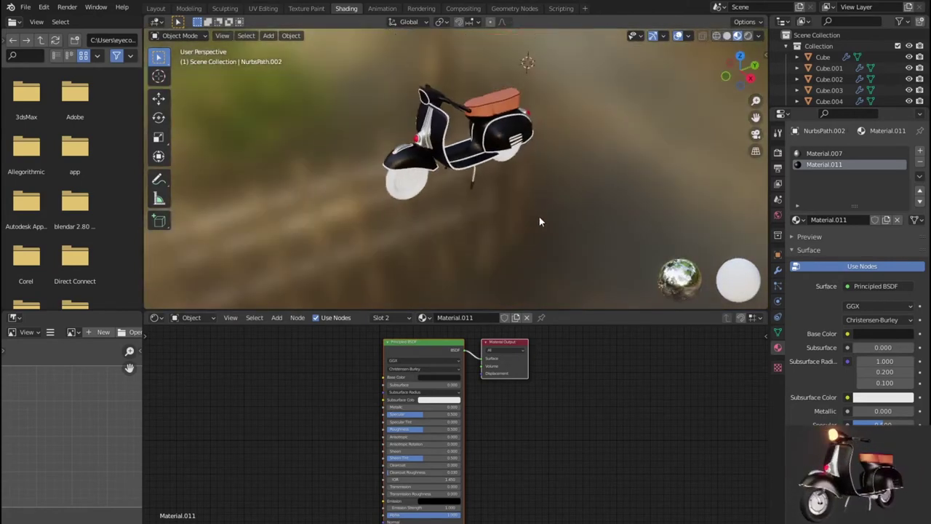
scroll(537, 204, up, 5)
scroll(570, 236, up, 1)
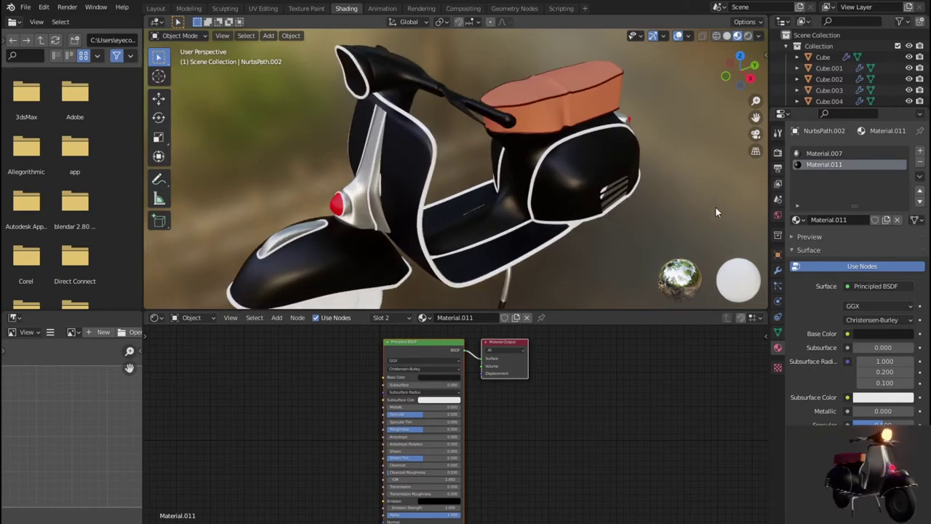
- Toggle Scene World viewport lighting on and off, then select the headlamp Plane.006
click(760, 36)
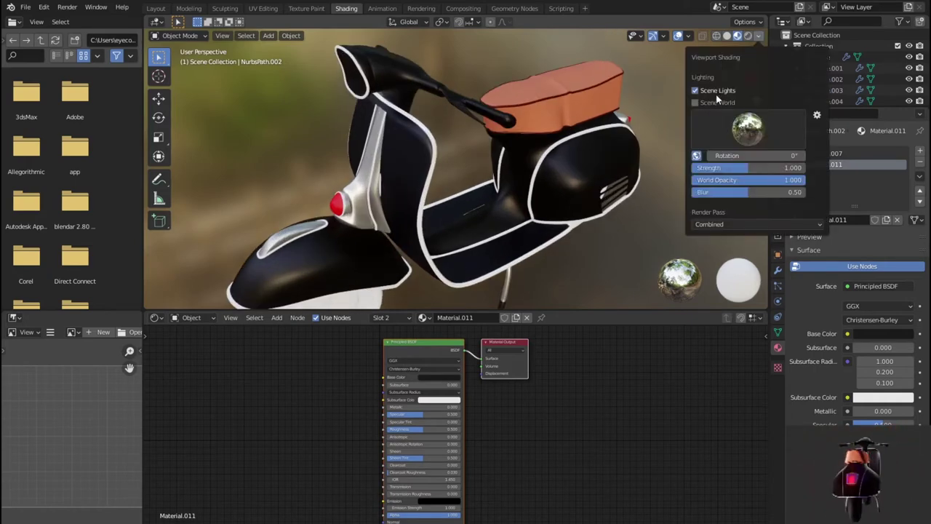
click(718, 101)
click(718, 101)
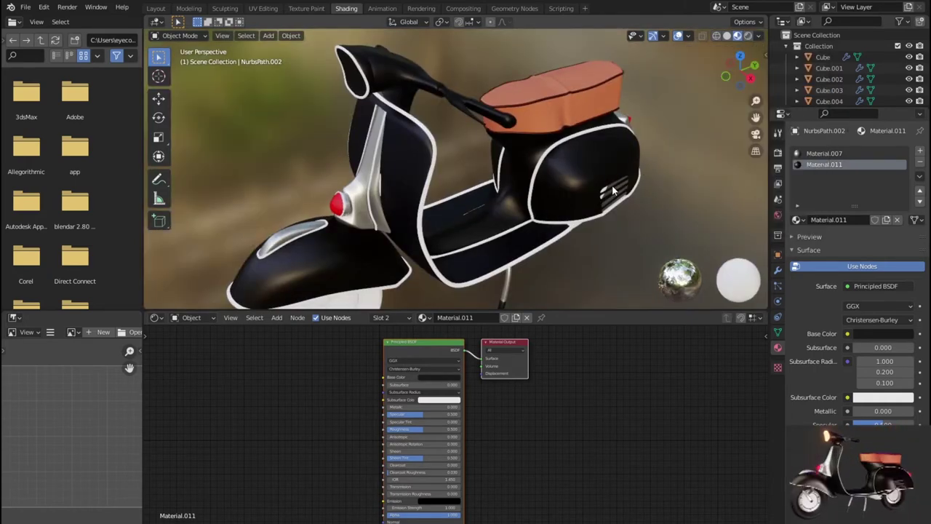
scroll(615, 190, down, 3)
mouse_move(590, 247)
middle_down()
mouse_move(507, 182)
mouse_move(542, 190)
mouse_move(523, 213)
mouse_move(518, 242)
mouse_move(536, 255)
mouse_move(584, 234)
mouse_move(644, 242)
mouse_move(571, 235)
mouse_move(480, 196)
mouse_move(485, 212)
middle_up()
scroll(542, 186, up, 2)
scroll(536, 256, down, 2)
scroll(538, 257, up, 2)
scroll(537, 241, down, 3)
scroll(571, 235, up, 3)
scroll(485, 212, up, 2)
click(500, 205)
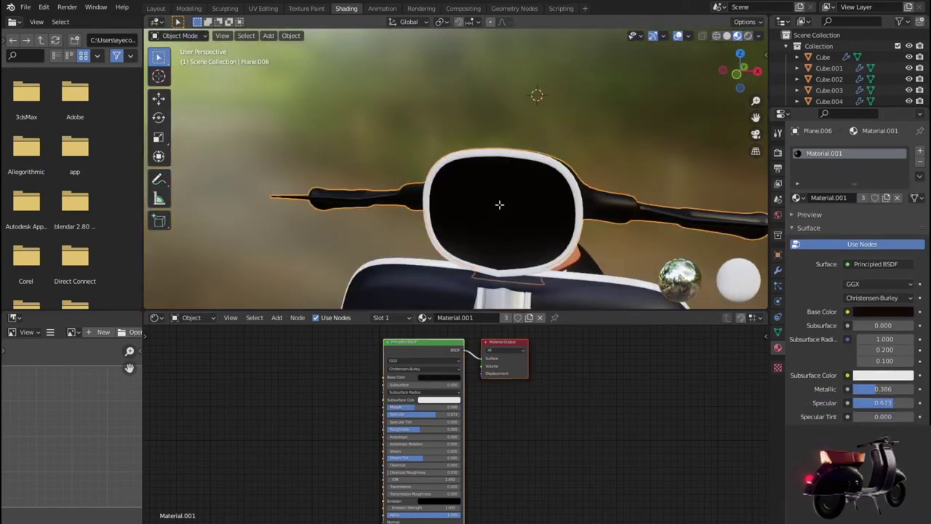
- In Edit Mode, grow the headlamp face selection to cover the whole headlight lens
key(Tab)
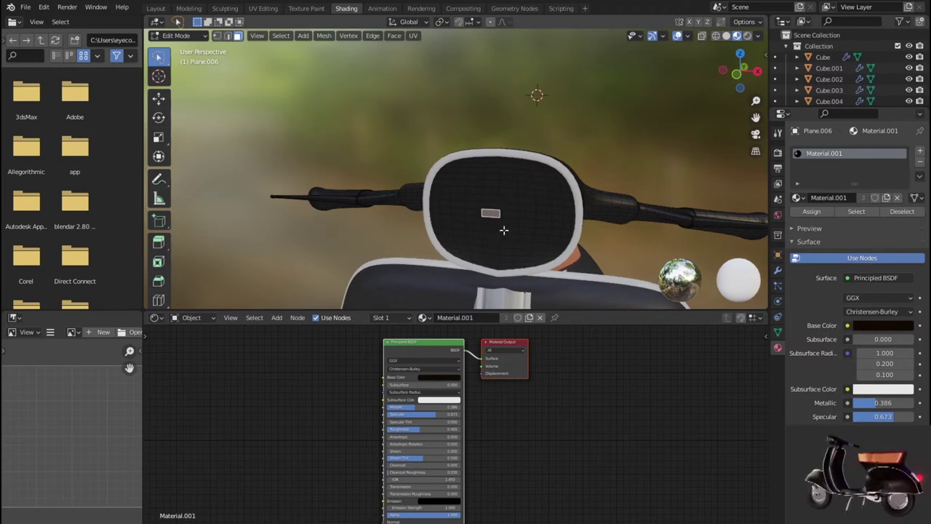
key(ctrl+KP_Add)
key(ctrl+KP_Add)
key(ctrl+KP_Add)
key(ctrl+KP_Add)
key(ctrl+KP_Add)
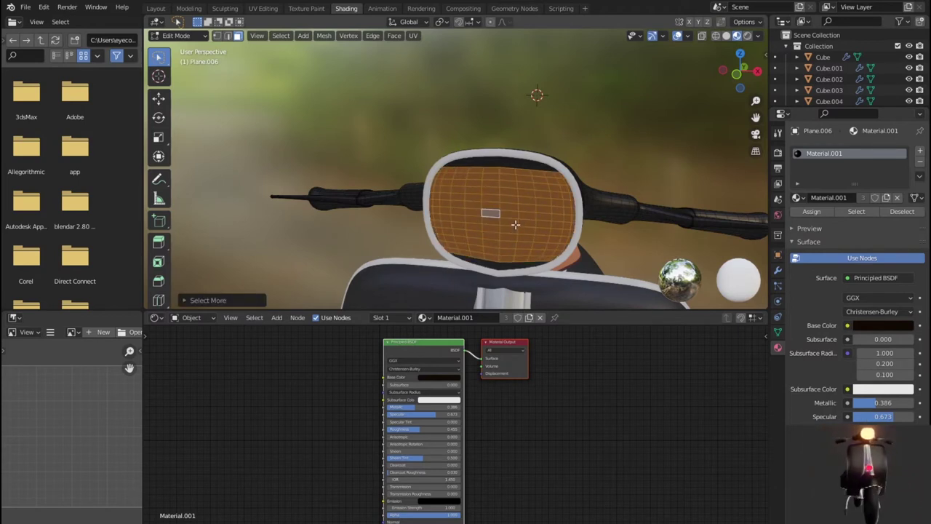
key(ctrl+KP_Add)
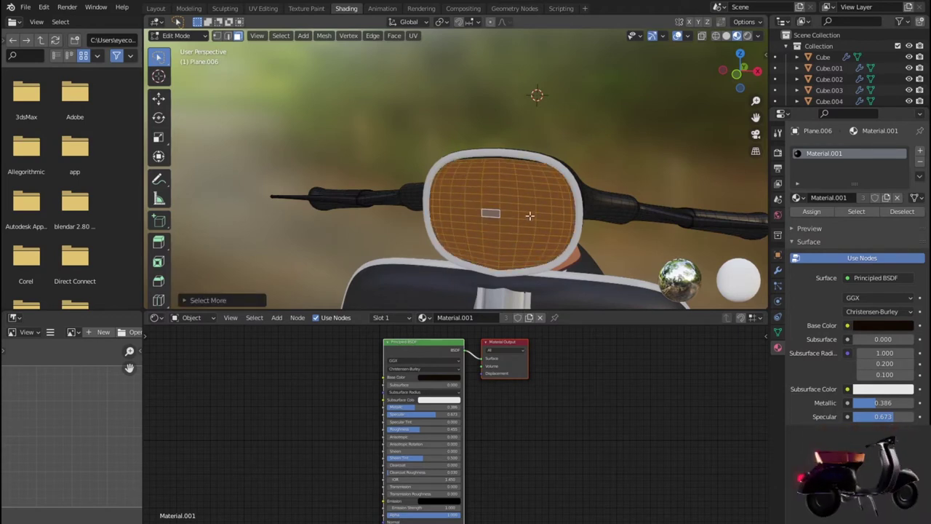
scroll(529, 215, down, 5)
mouse_move(529, 216)
middle_down()
mouse_move(615, 250)
mouse_move(536, 139)
middle_up()
scroll(509, 160, up, 4)
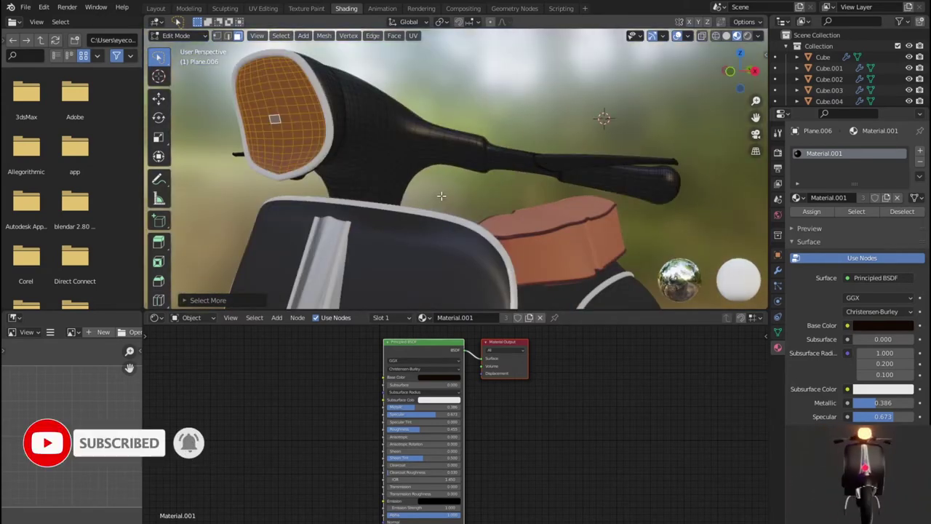
scroll(448, 186, down, 1)
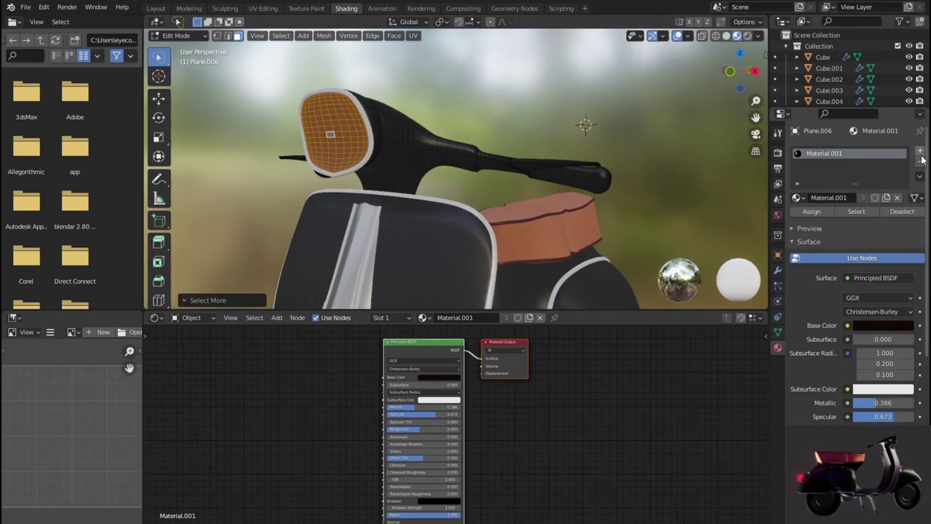
- Assign a new red Material.012 in a second slot to the headlight faces
click(920, 151)
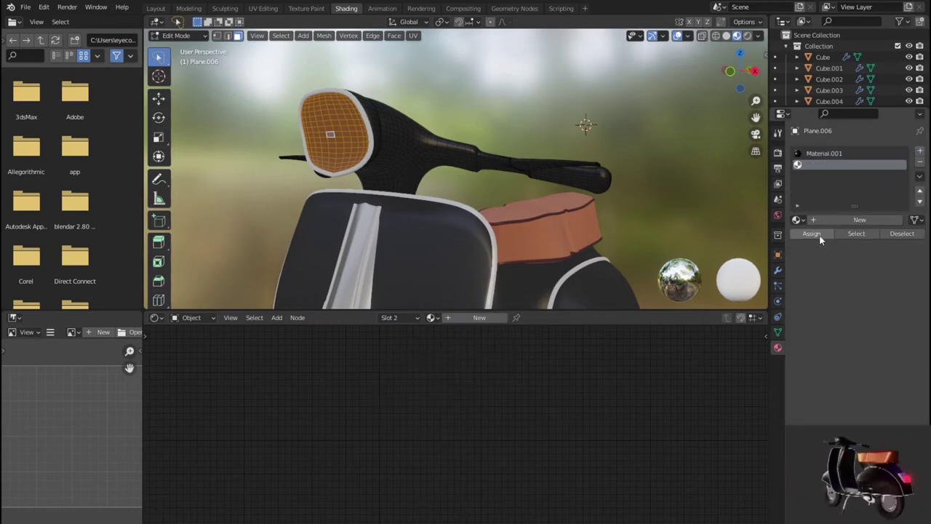
click(837, 222)
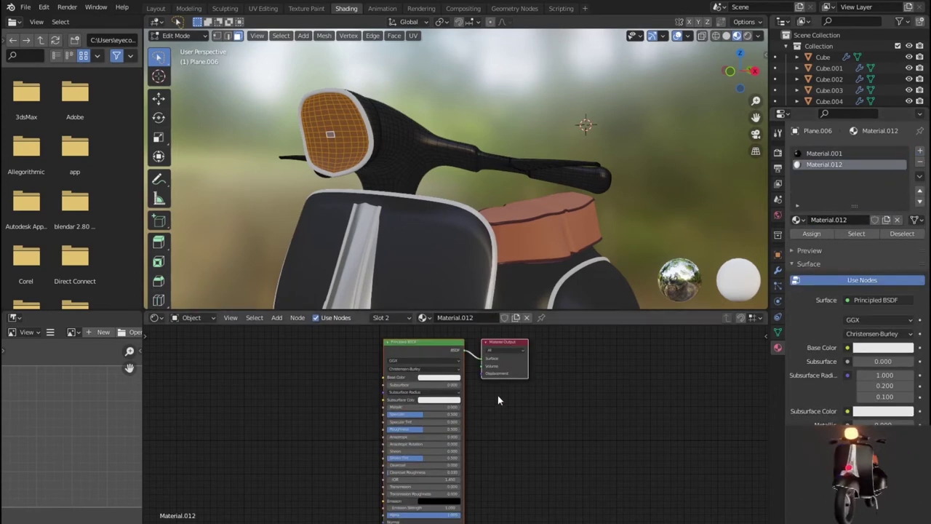
click(453, 381)
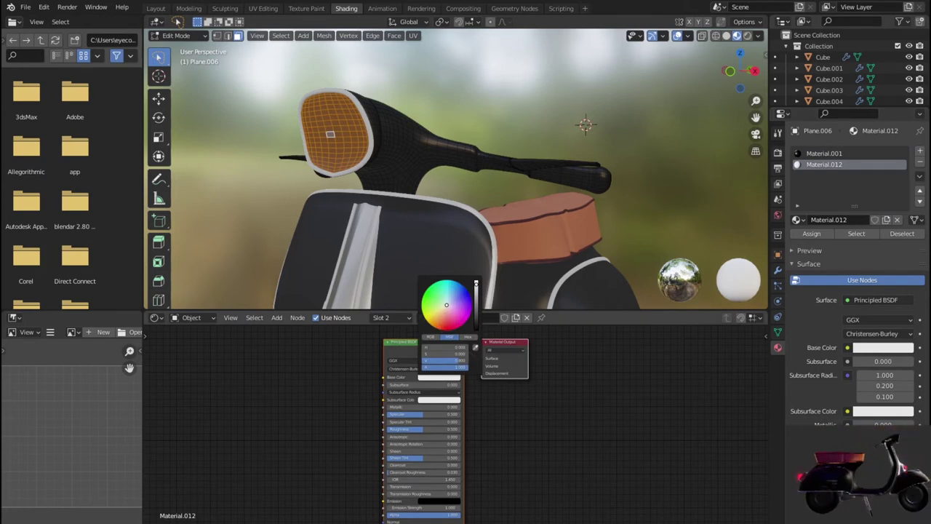
click(446, 328)
drag(442, 329, 447, 331)
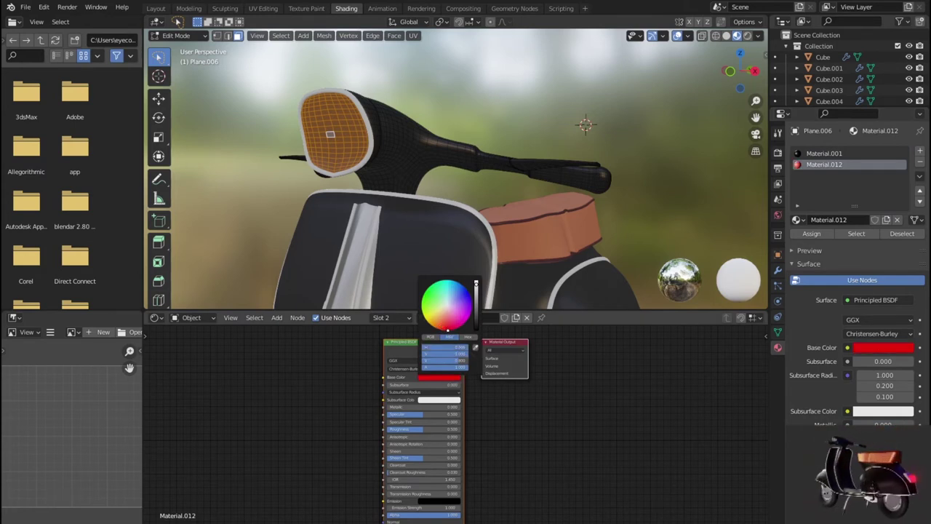
click(811, 234)
scroll(532, 201, down, 5)
key(Tab)
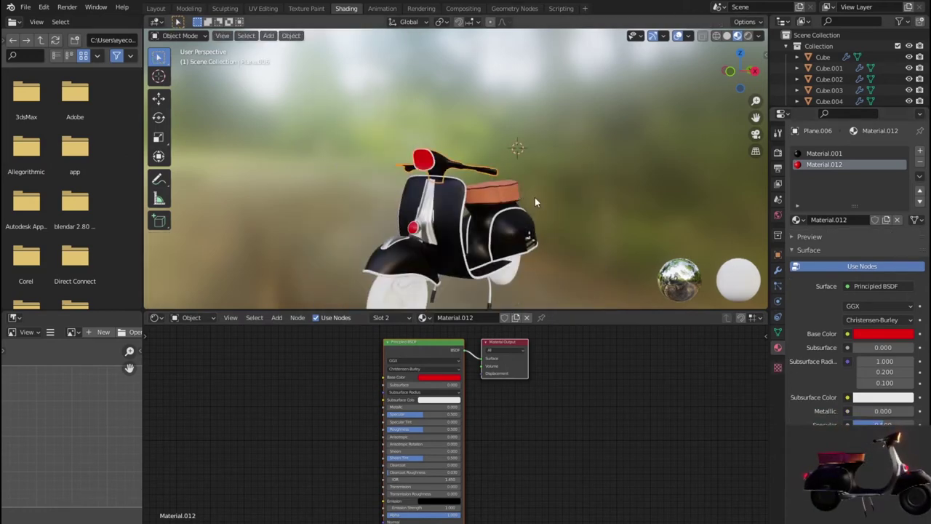
mouse_move(561, 198)
middle_down()
mouse_move(432, 217)
mouse_move(586, 200)
mouse_move(553, 247)
mouse_move(521, 258)
mouse_move(540, 213)
mouse_move(499, 211)
mouse_move(518, 216)
mouse_move(522, 241)
mouse_move(480, 251)
mouse_move(449, 242)
middle_up()
scroll(518, 216, up, 2)
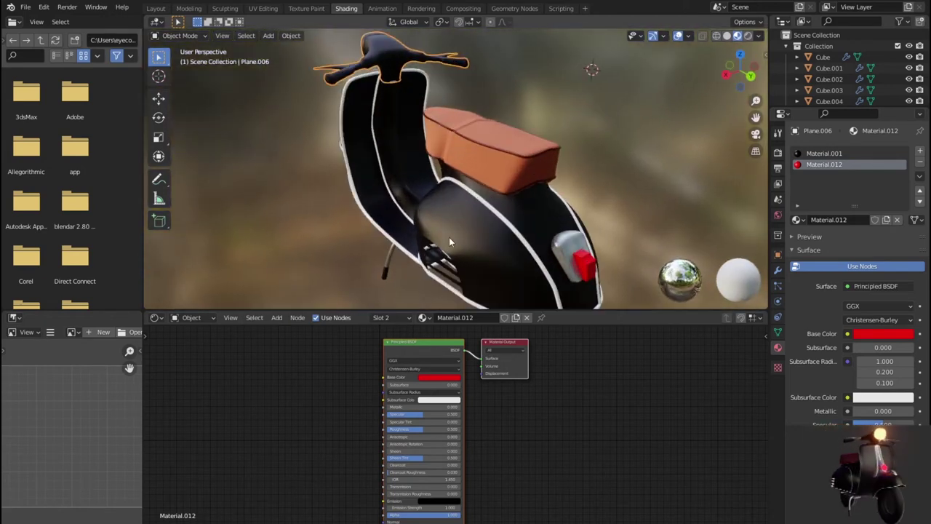
scroll(454, 227, down, 2)
scroll(454, 227, down, 1)
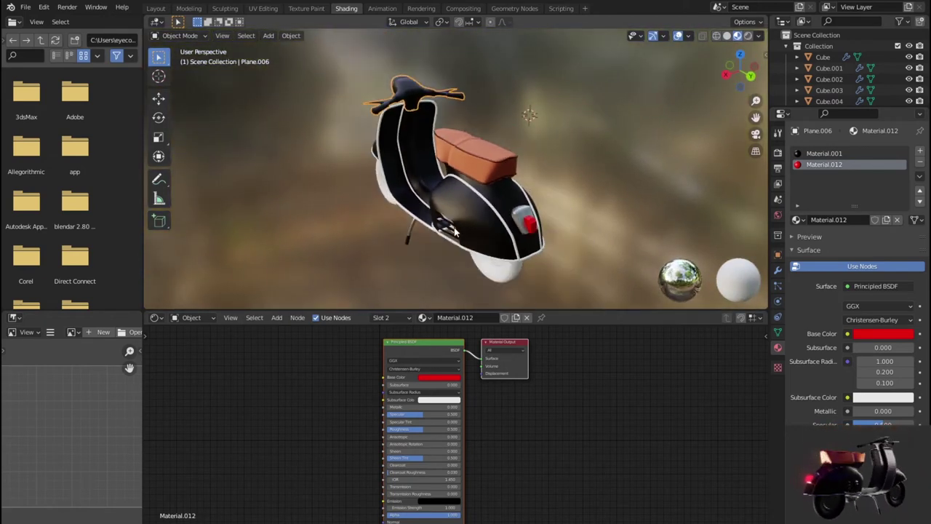
scroll(454, 227, down, 1)
mouse_move(454, 227)
middle_down()
mouse_move(494, 245)
mouse_move(598, 214)
mouse_move(575, 225)
middle_up()
scroll(573, 226, up, 2)
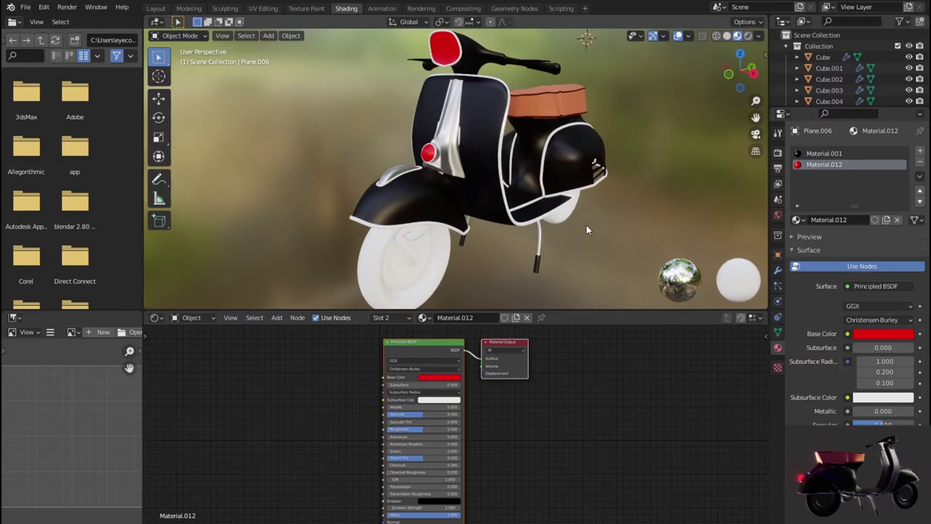
mouse_move(586, 226)
middle_down()
mouse_move(548, 226)
mouse_move(536, 253)
mouse_move(527, 249)
middle_up()
click(527, 249)
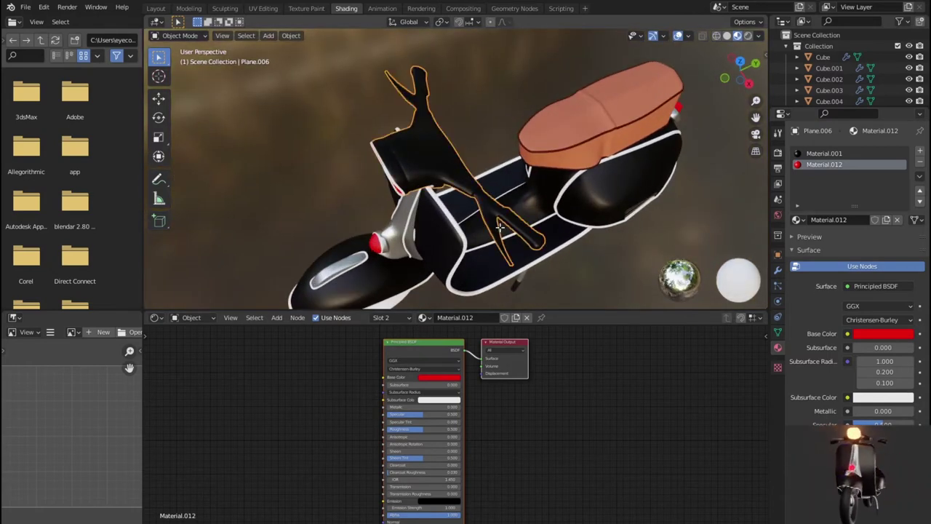
key(Tab)
scroll(509, 228, up, 3)
scroll(513, 226, up, 3)
scroll(507, 191, down, 2)
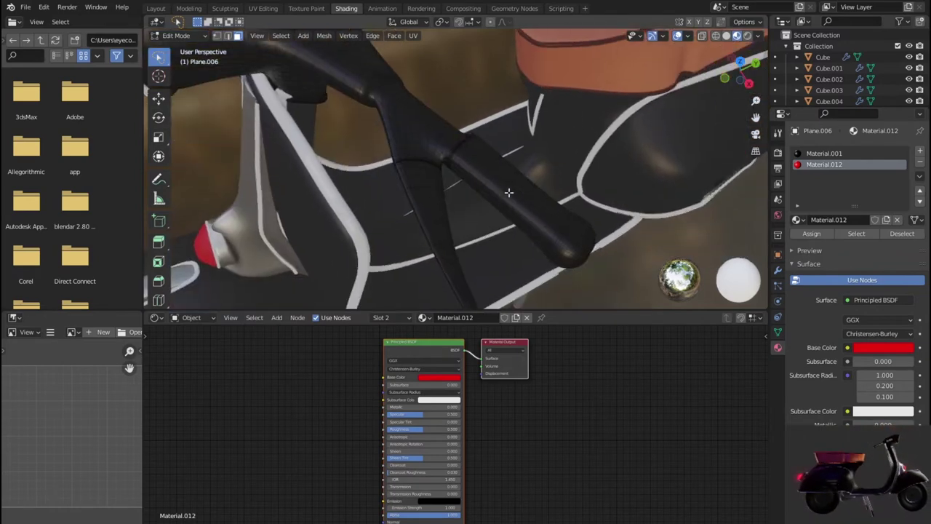
scroll(506, 192, down, 2)
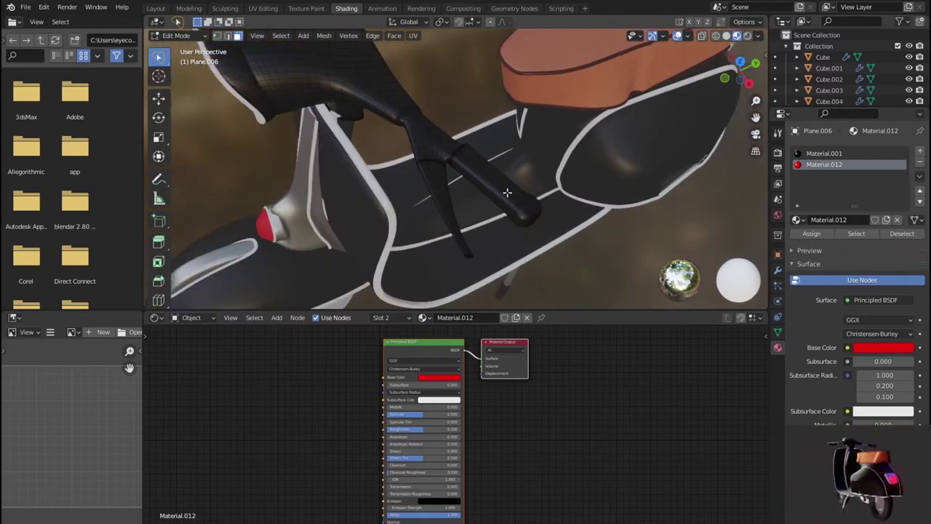
key(shift+z)
scroll(509, 194, down, 3)
mouse_move(511, 194)
middle_down()
mouse_move(519, 156)
mouse_move(555, 163)
mouse_move(565, 203)
middle_up()
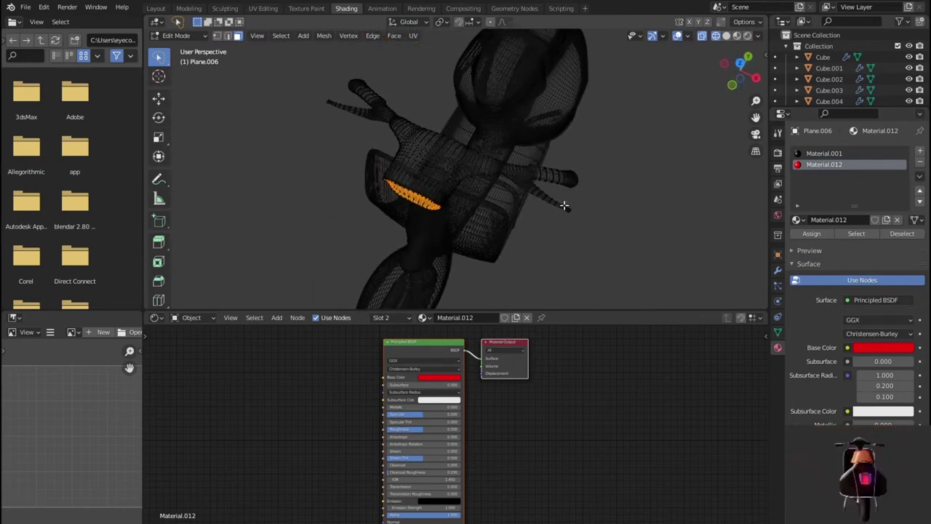
key(Tab)
scroll(565, 207, down, 3)
key(shift+z)
mouse_move(580, 224)
middle_down()
mouse_move(553, 200)
mouse_move(567, 216)
mouse_move(422, 187)
middle_up()
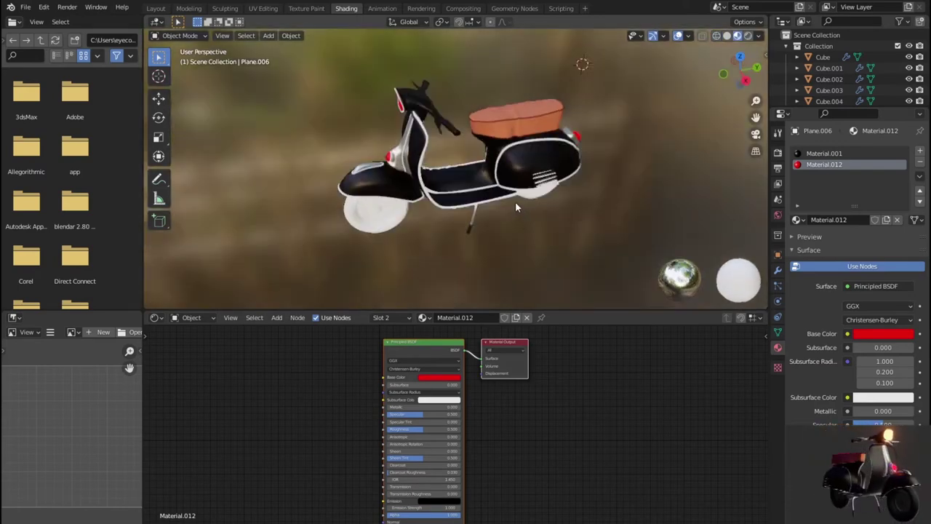
mouse_move(422, 188)
middle_down()
mouse_move(254, 185)
mouse_move(251, 146)
mouse_move(618, 191)
mouse_move(582, 220)
middle_up()
scroll(582, 221, up, 4)
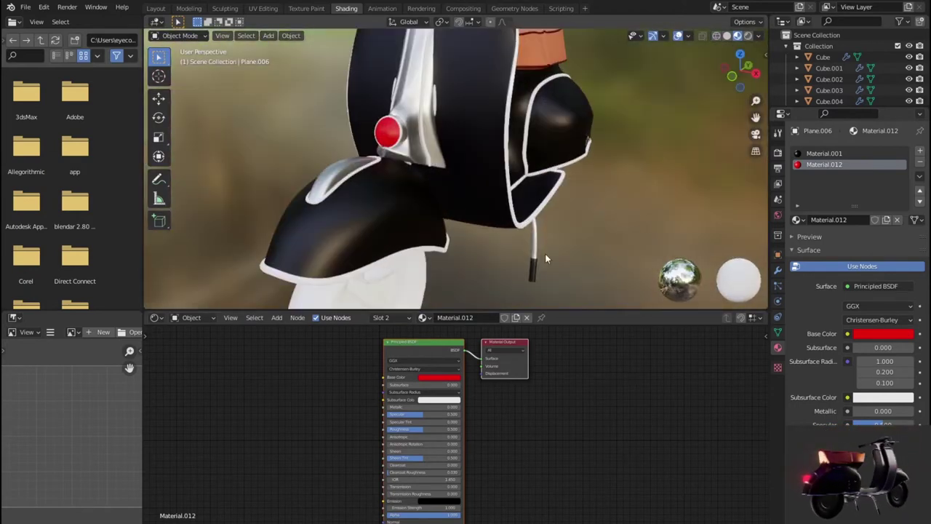
scroll(475, 227, down, 2)
click(449, 192)
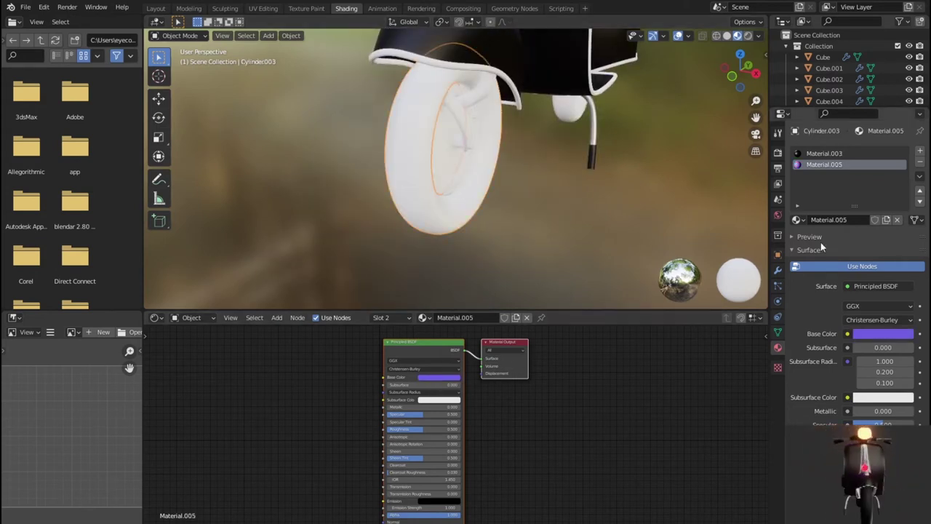
- Remove both tyre material slots and create a new blank Untitled image in UV Editing
click(921, 163)
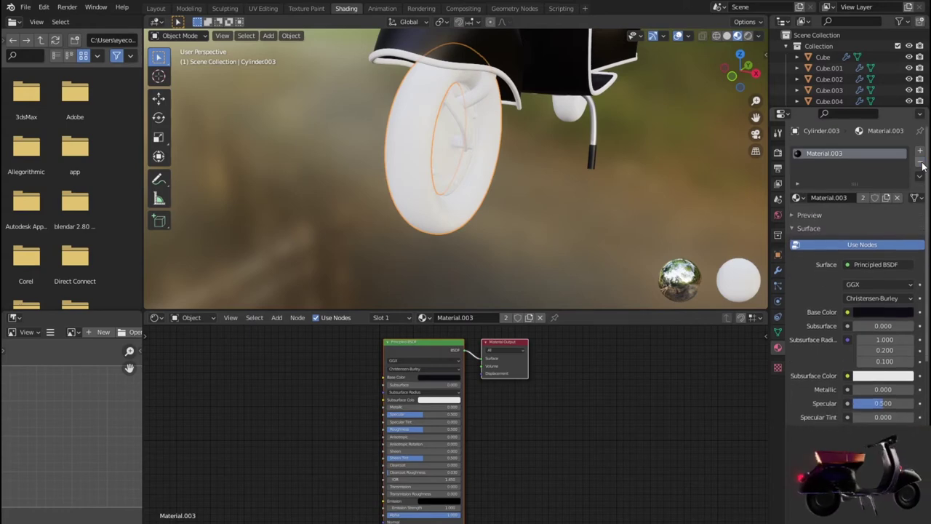
click(921, 162)
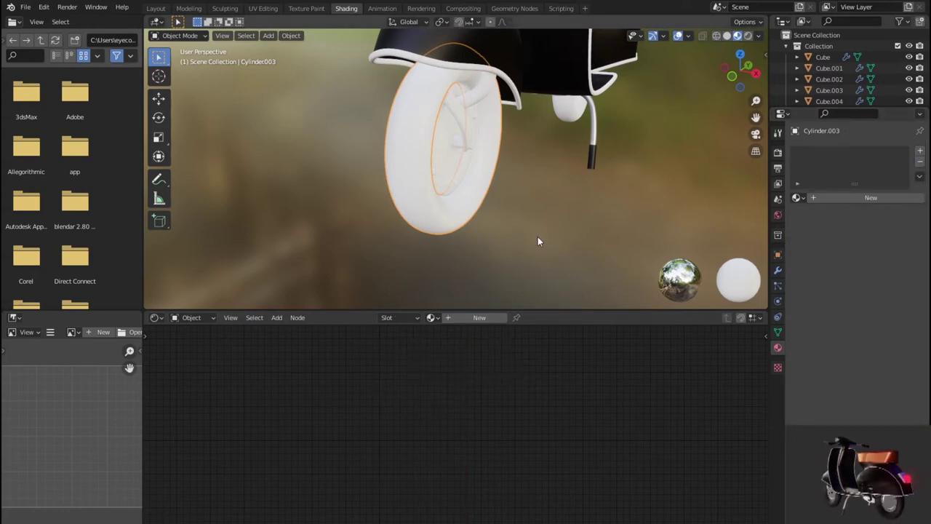
click(262, 8)
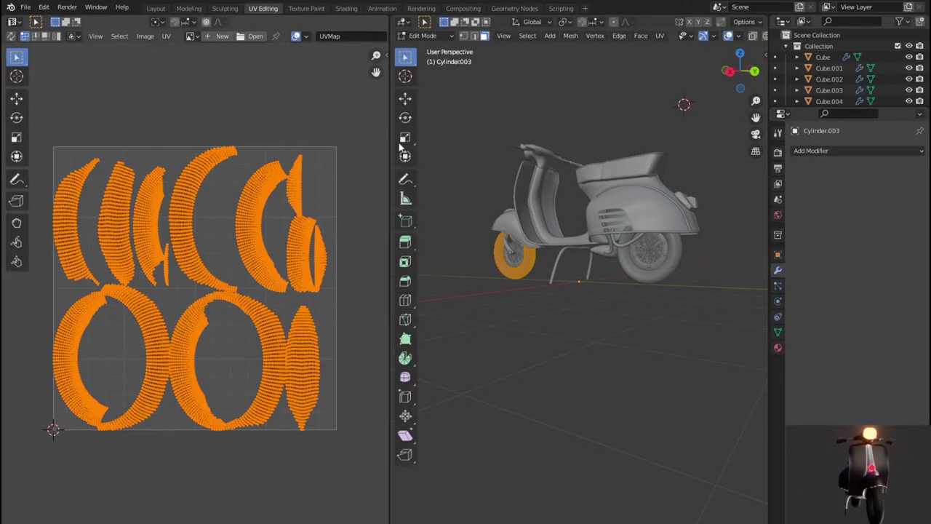
click(222, 36)
click(283, 153)
- Unwrap the tyre with Smart UV Project using default settings
scroll(291, 164, down, 6)
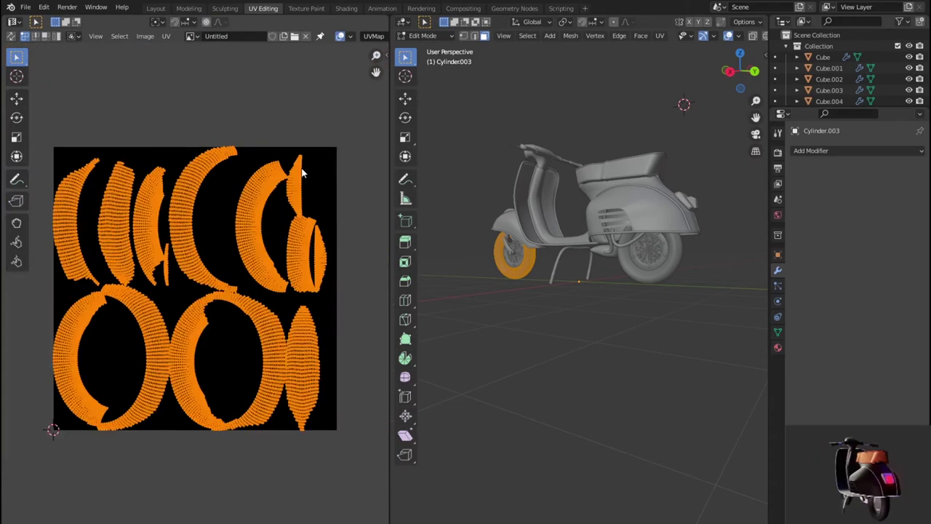
scroll(301, 168, down, 3)
scroll(301, 168, up, 2)
middle_drag(582, 291, 632, 310)
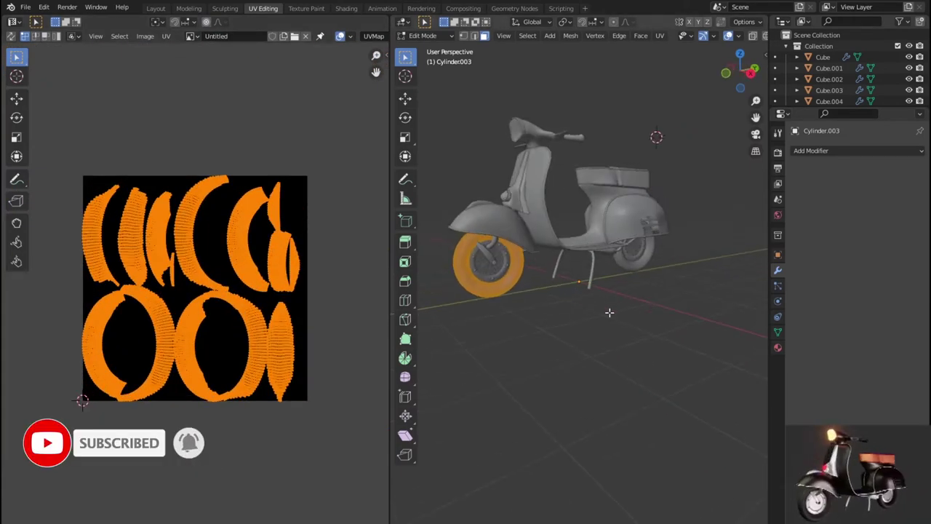
scroll(631, 310, up, 4)
scroll(618, 313, up, 2)
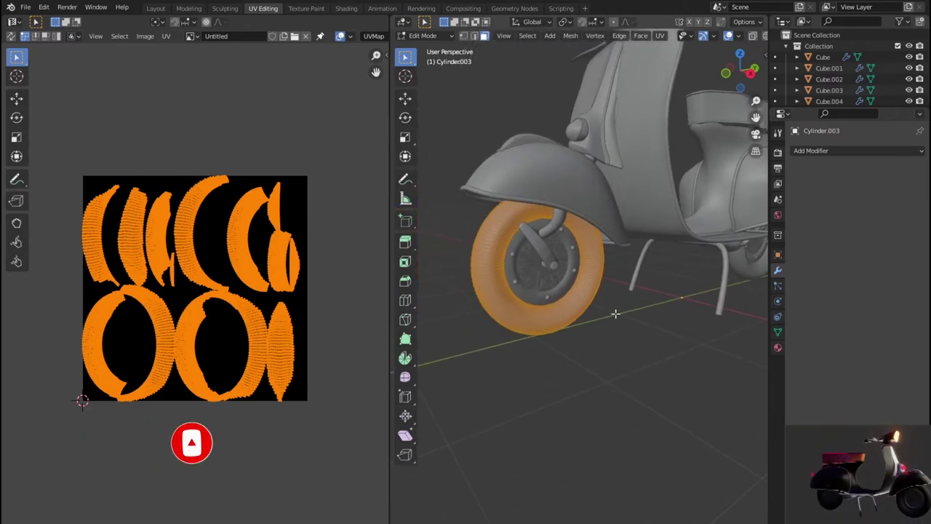
key(Tab)
key(Tab)
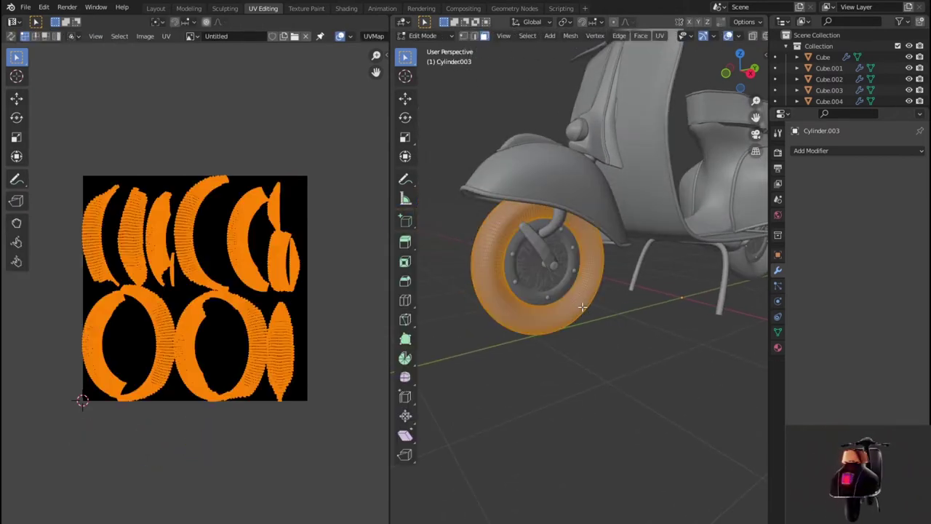
right_click(582, 307)
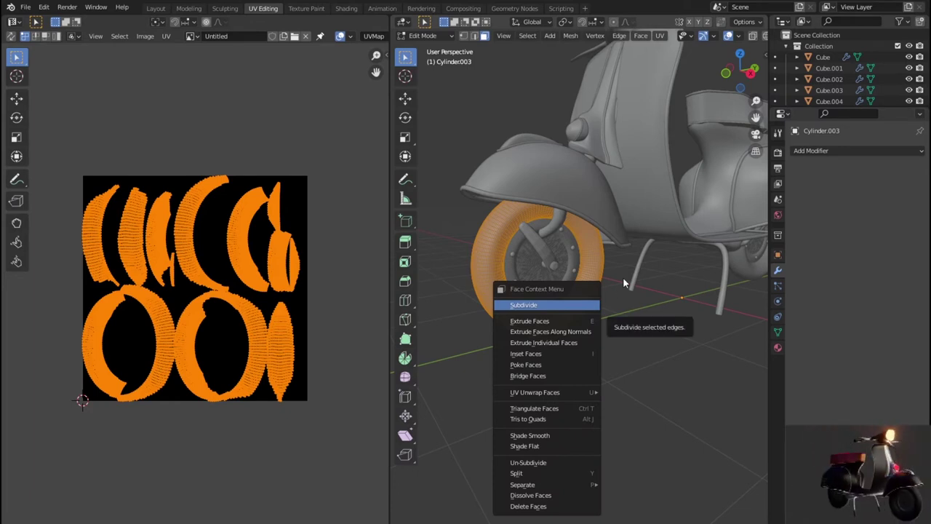
key(Escape)
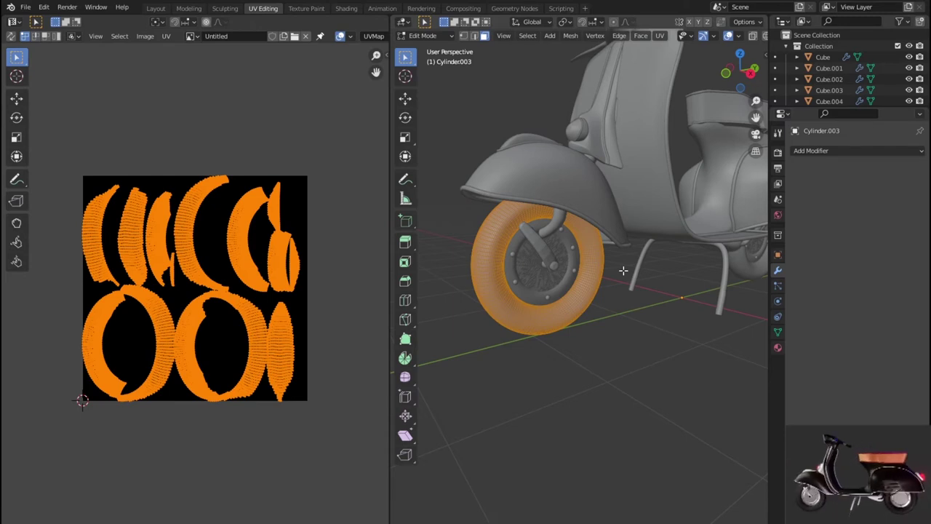
key(u)
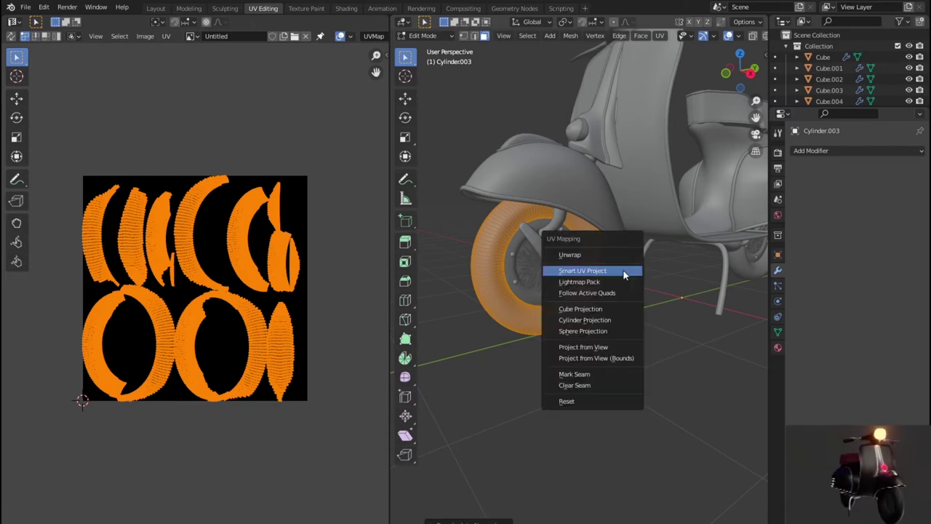
click(623, 270)
click(616, 358)
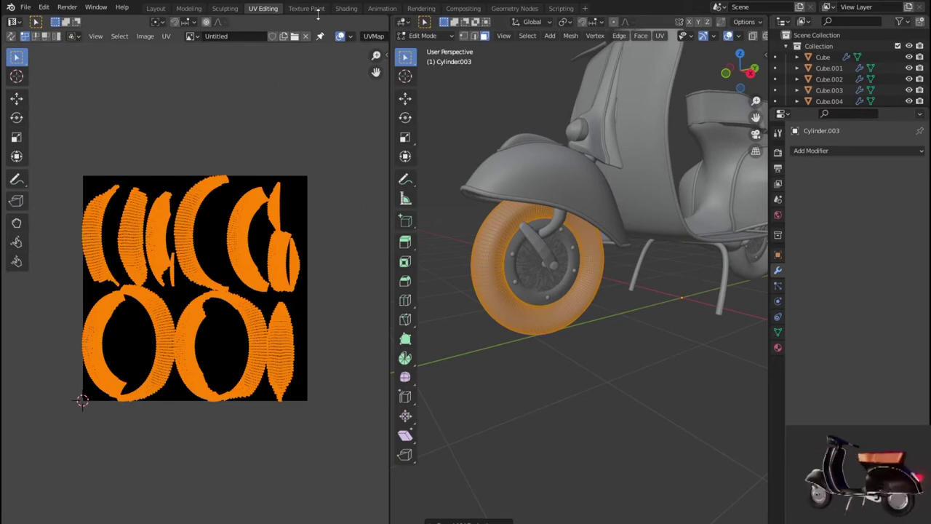
click(346, 8)
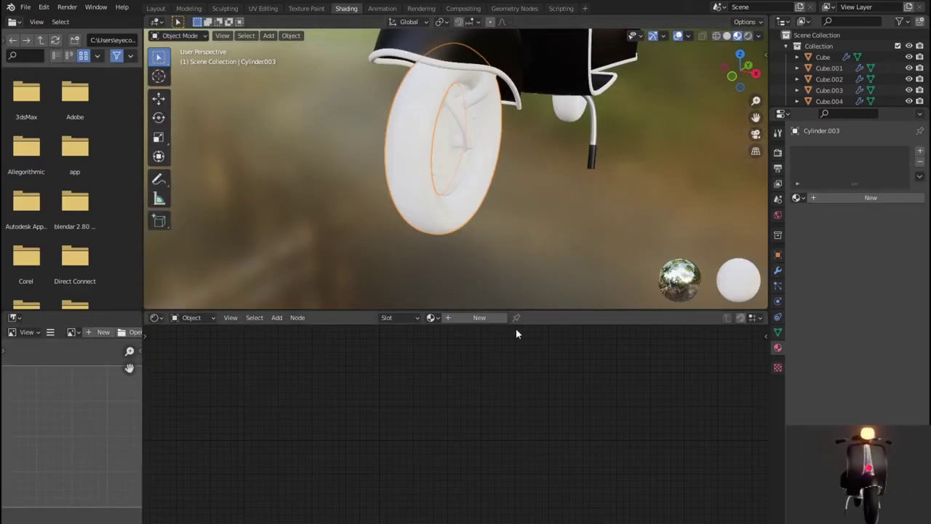
- Create Material.013 for the tyre with a dark red base colour
click(480, 317)
click(441, 382)
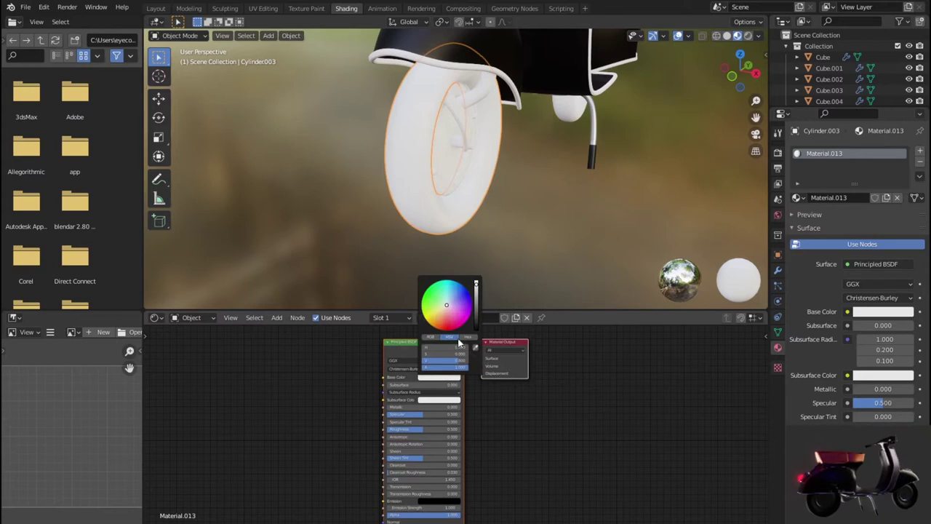
click(453, 323)
click(477, 320)
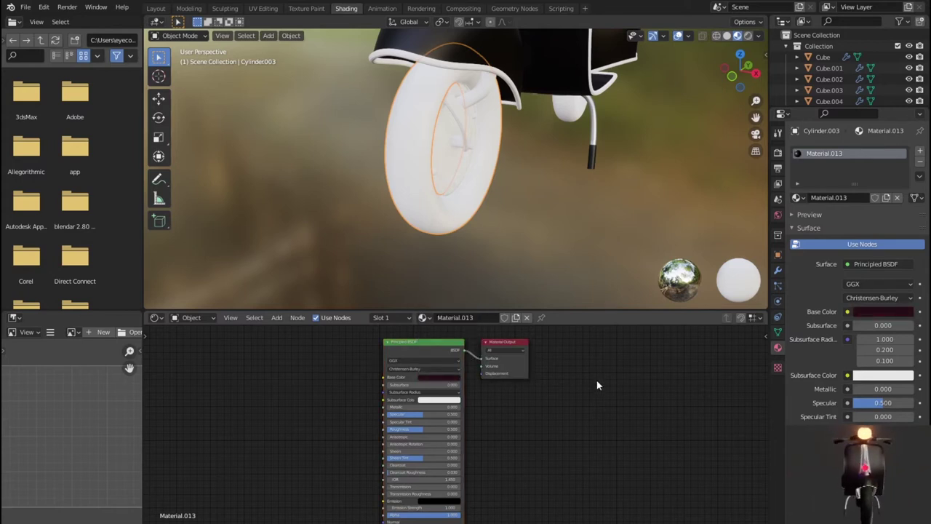
- Select the front wheel's inner hub disk, Cylinder.004
mouse_move(566, 202)
middle_down()
mouse_move(489, 198)
mouse_move(472, 186)
mouse_move(484, 202)
middle_up()
scroll(483, 198, up, 2)
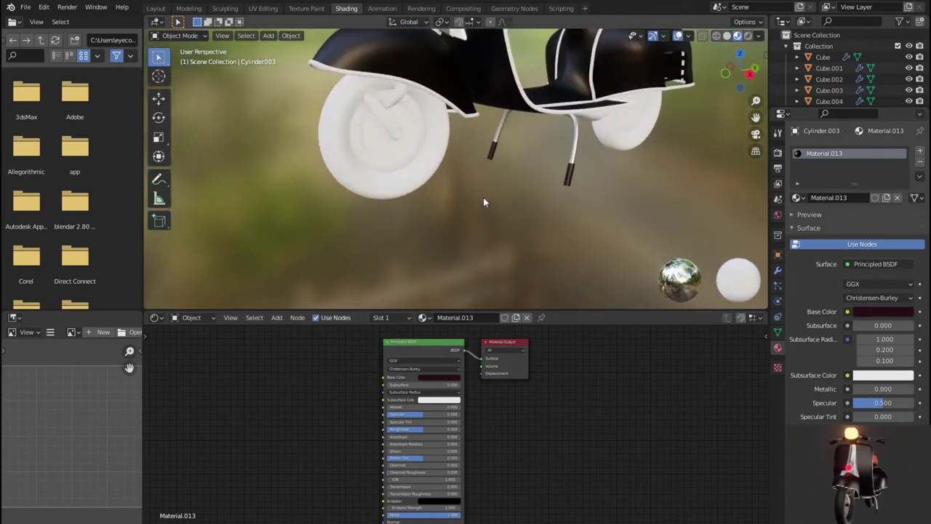
click(425, 173)
scroll(433, 180, up, 1)
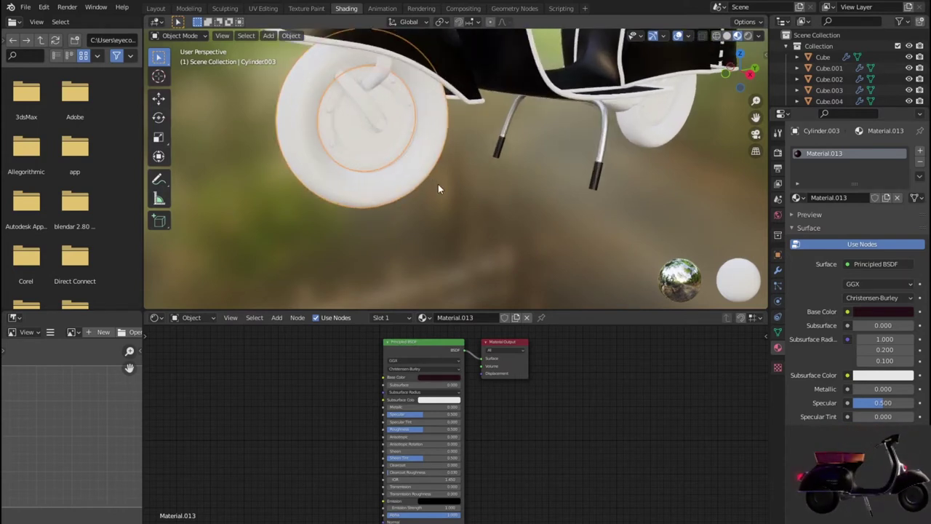
scroll(475, 213, up, 1)
click(391, 179)
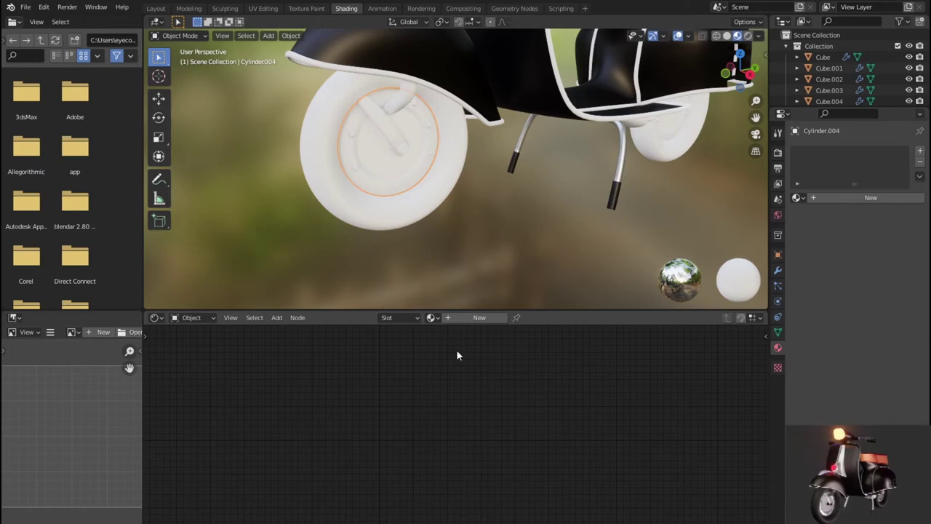
- Try a new black material on the hub disk, then undo it
click(466, 318)
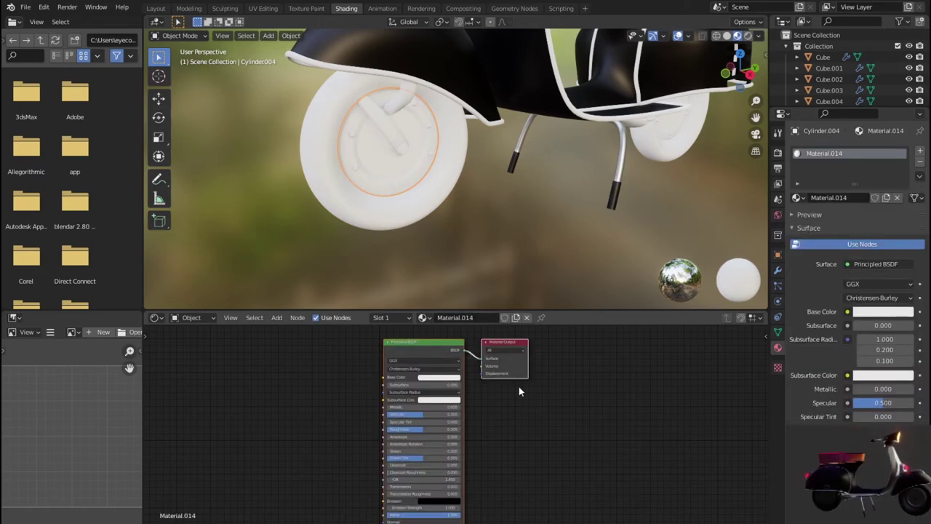
click(459, 378)
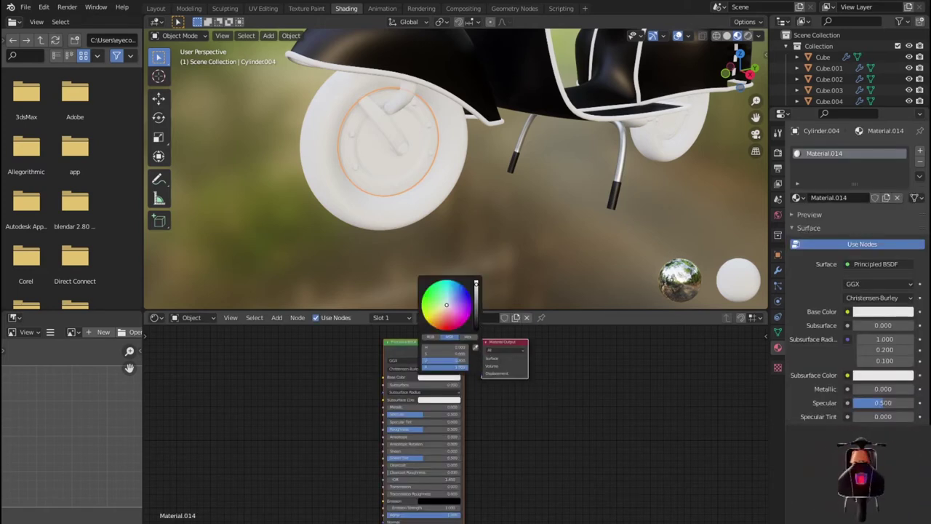
drag(476, 284, 477, 320)
mouse_move(475, 285)
mouse_down()
mouse_move(477, 334)
mouse_move(477, 287)
mouse_up()
click(519, 230)
mouse_move(519, 229)
middle_down()
mouse_move(662, 233)
mouse_move(509, 233)
middle_up()
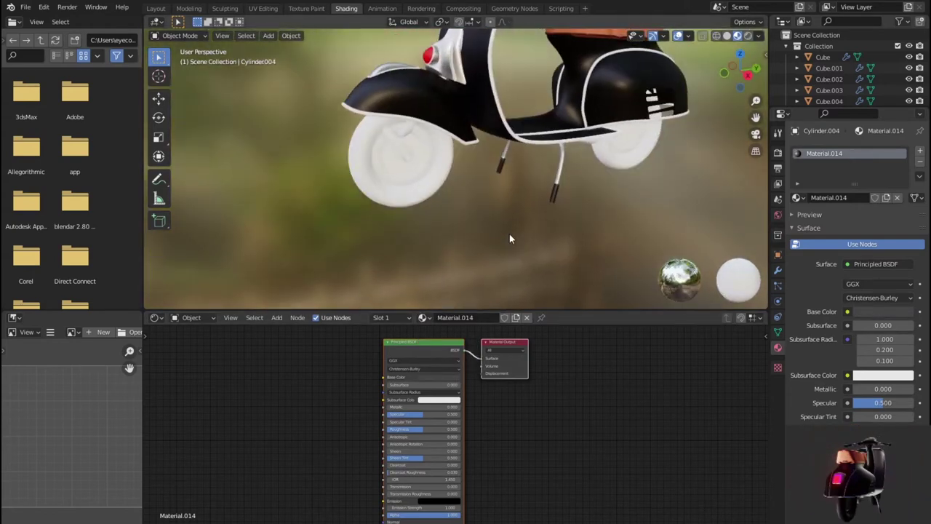
key(ctrl+z)
key(ctrl+z)
key(ctrl+z)
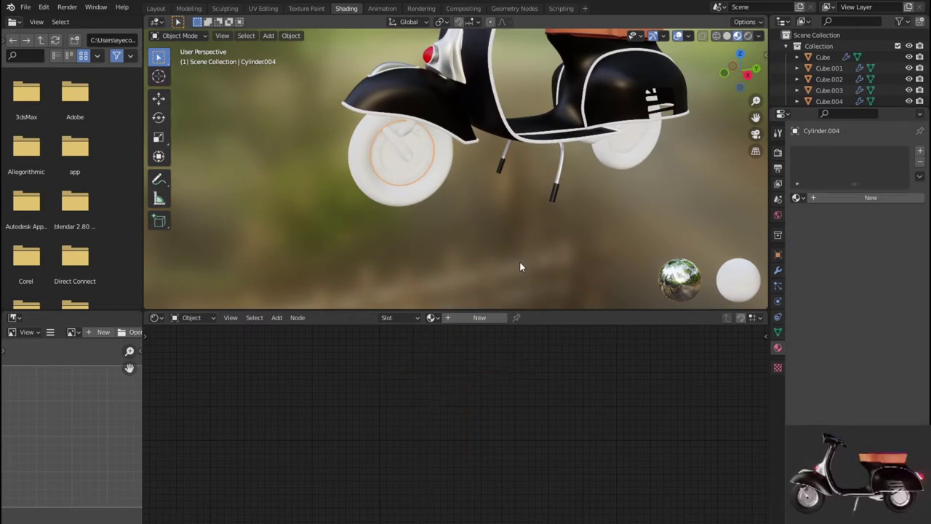
- Apply the hub disk's Mirror modifier and then its Subdivision modifier
click(778, 270)
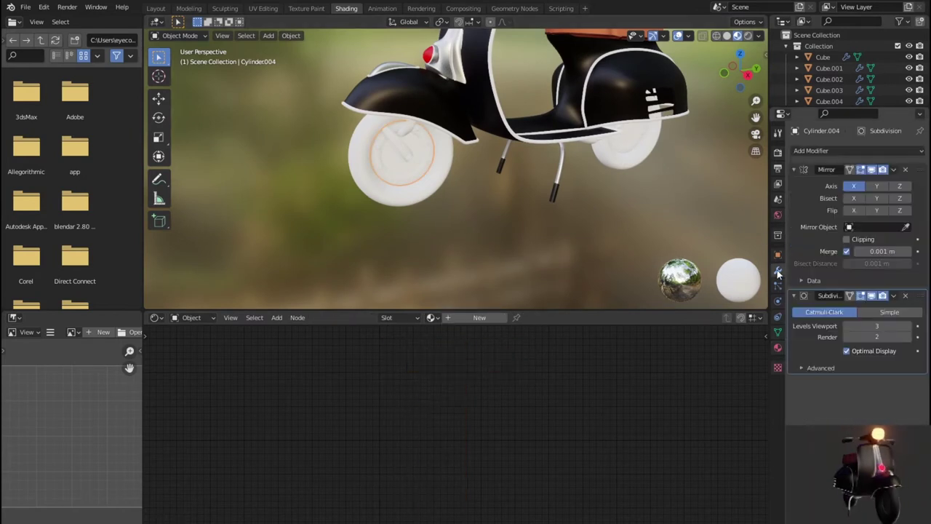
click(905, 170)
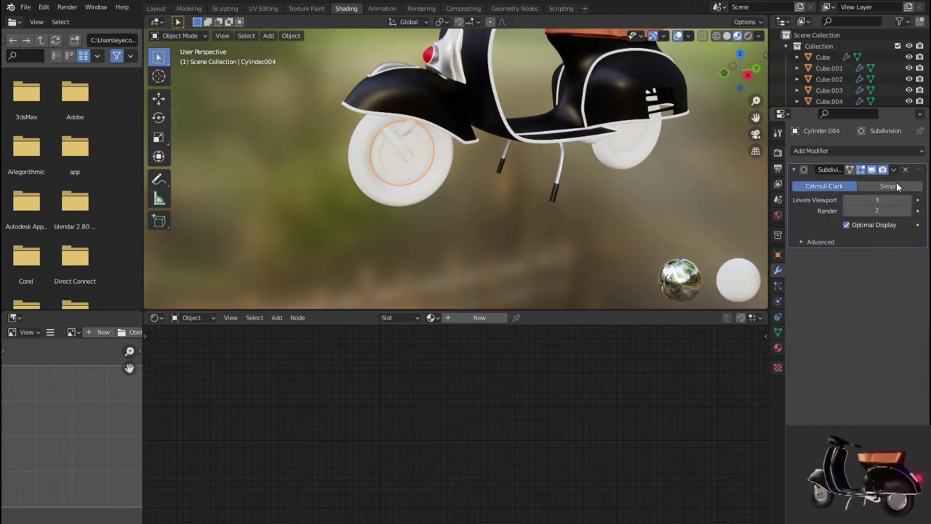
key(ctrl+z)
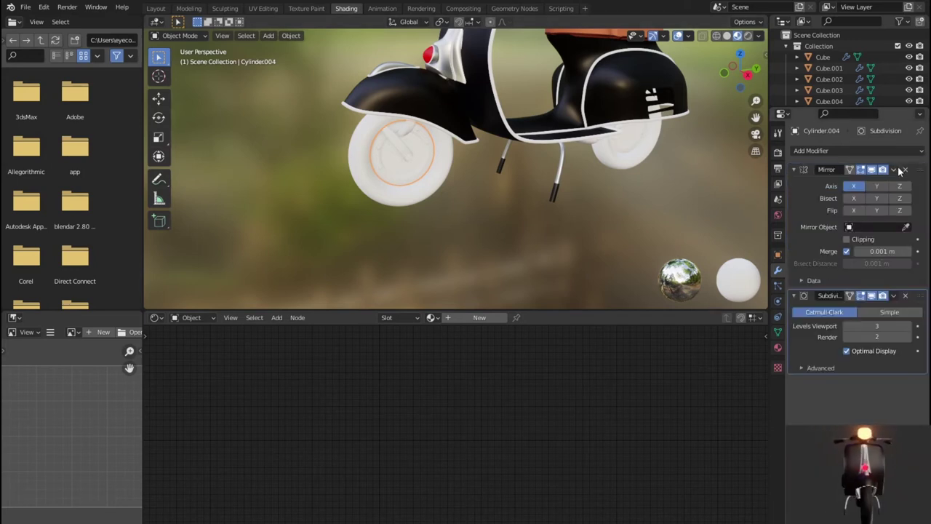
click(894, 169)
click(862, 183)
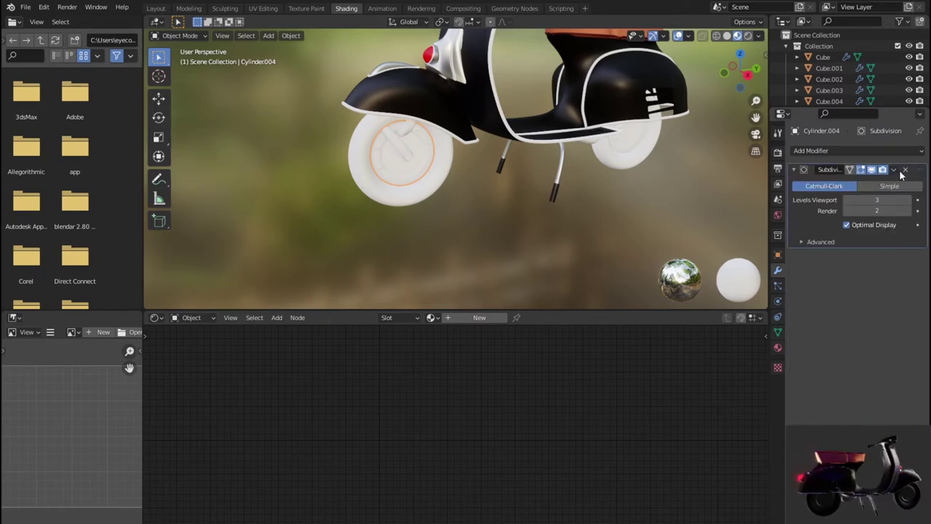
click(894, 170)
click(876, 182)
- Deselect the hub disk and select the small bolt on the front wheel
click(515, 251)
click(408, 180)
scroll(415, 175, up, 2)
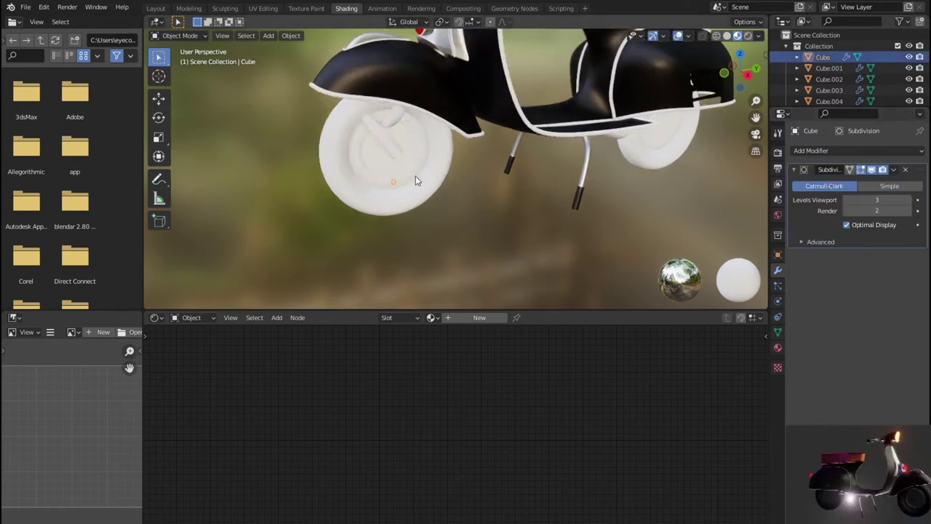
- Create Material.014 for the bolt with a black base colour, Metallic 0.777 and Roughness 0.323
scroll(429, 183, up, 1)
click(479, 321)
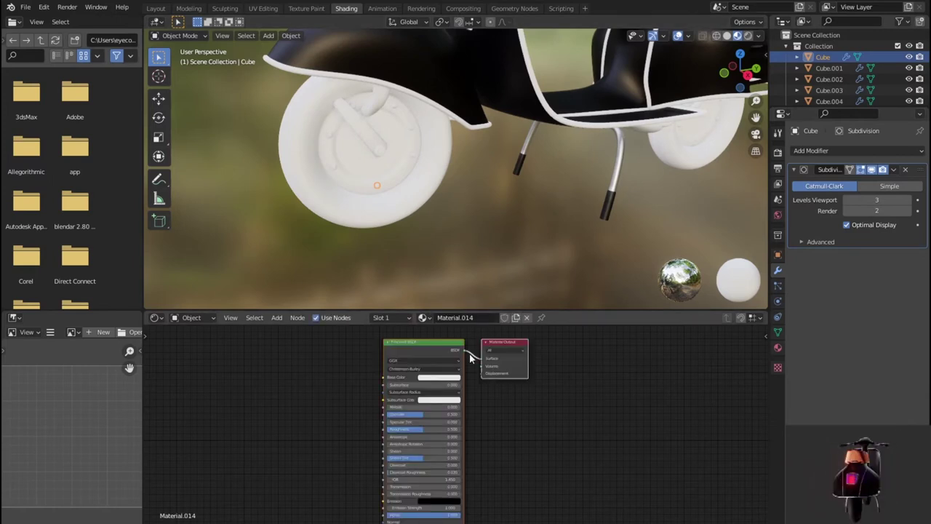
click(438, 377)
click(475, 327)
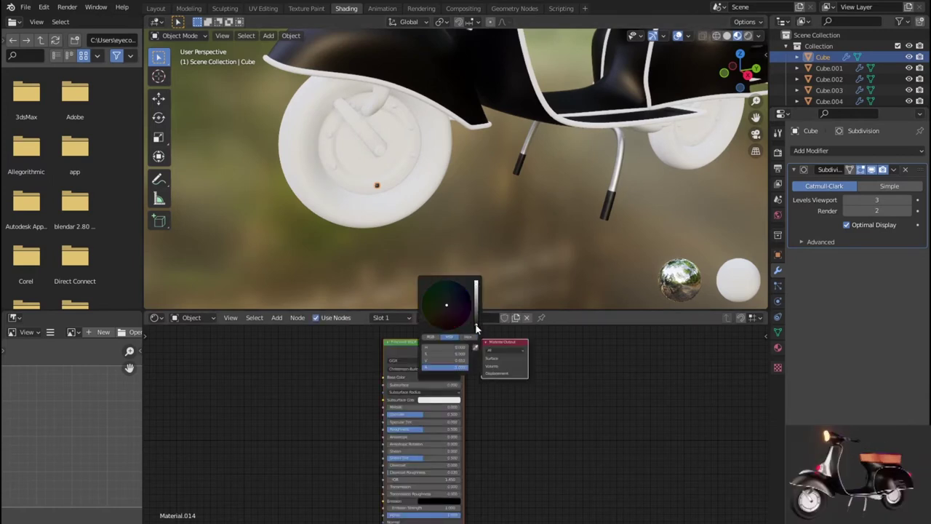
click(488, 388)
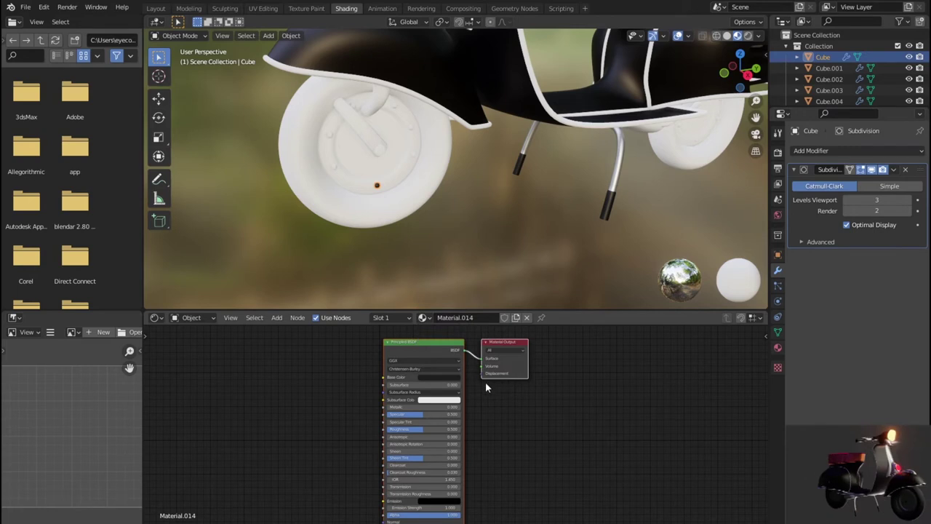
scroll(454, 395, up, 1)
scroll(452, 396, up, 1)
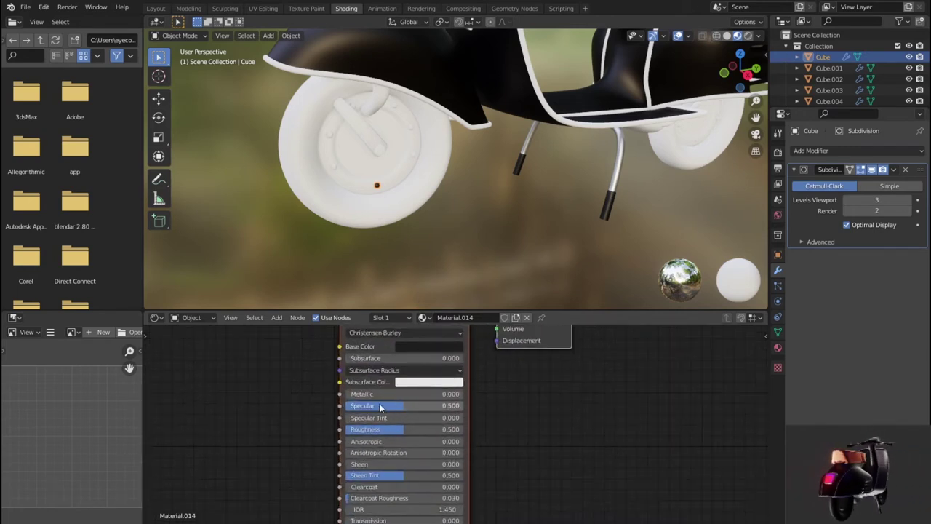
drag(408, 394, 435, 393)
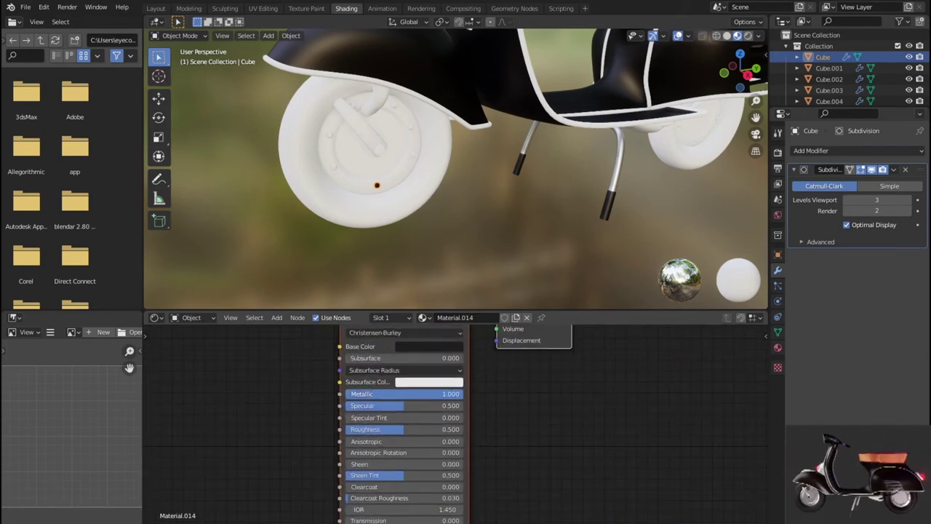
drag(405, 429, 384, 429)
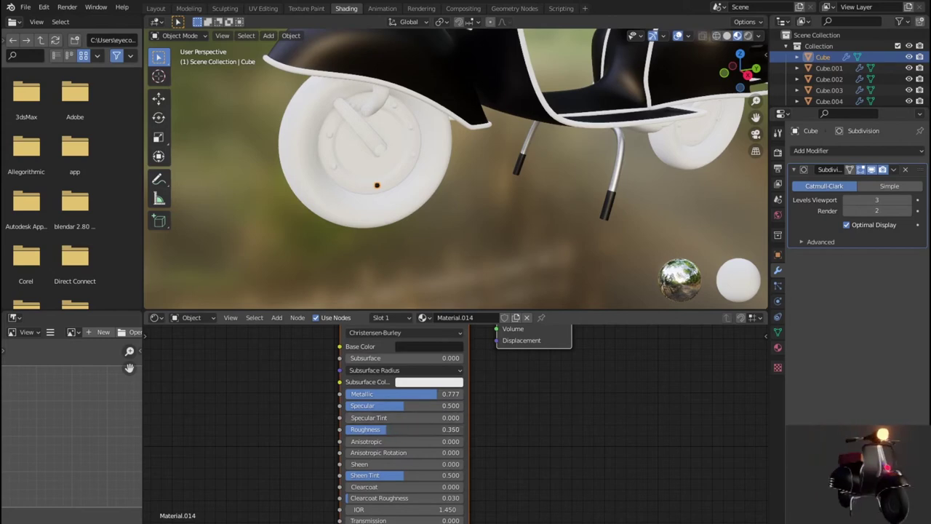
scroll(369, 247, up, 3)
scroll(474, 173, up, 2)
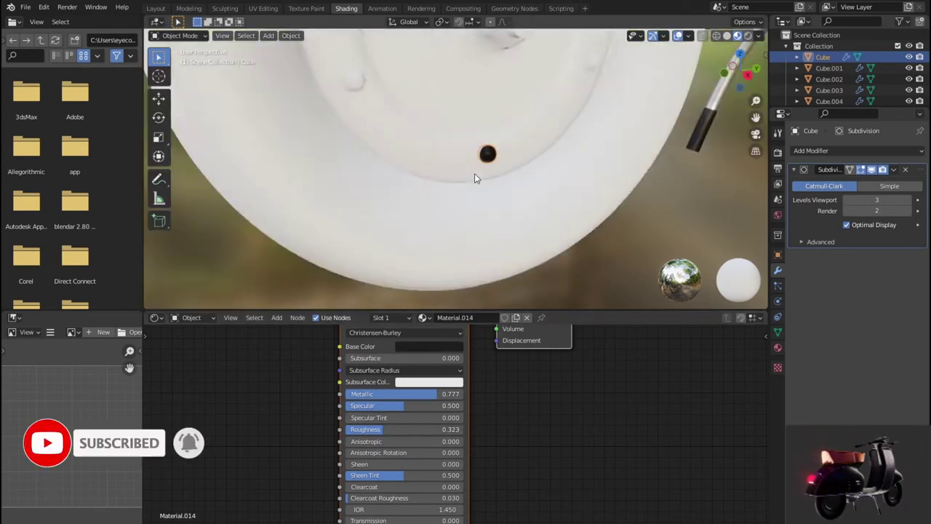
- Lighten the bolt's black base colour slightly to value 0.042
shift+middle_drag(475, 174, 547, 133)
scroll(547, 132, up, 4)
scroll(547, 132, down, 3)
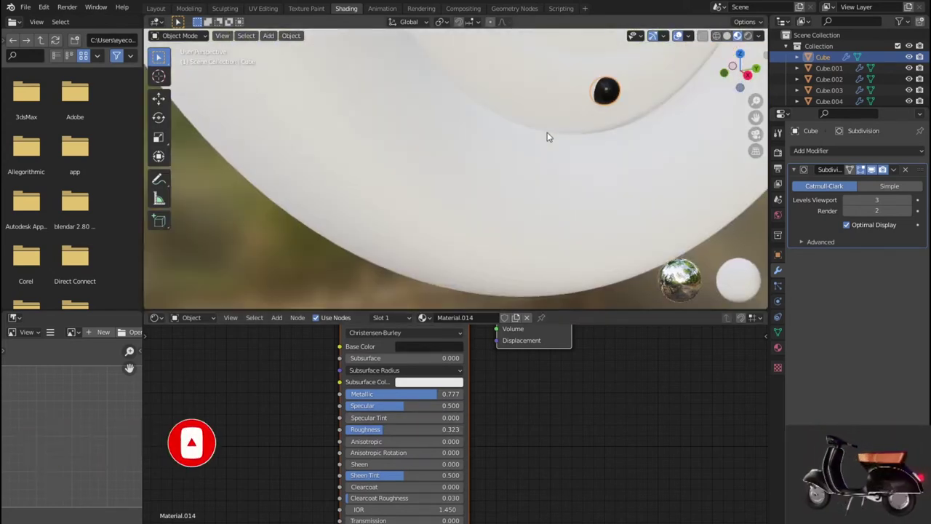
click(437, 346)
drag(487, 258, 488, 252)
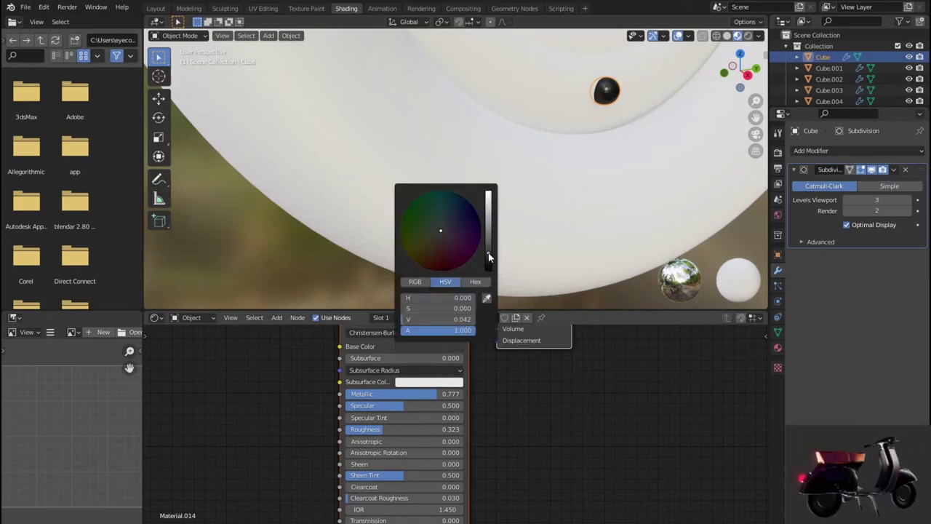
click(569, 159)
scroll(569, 164, down, 5)
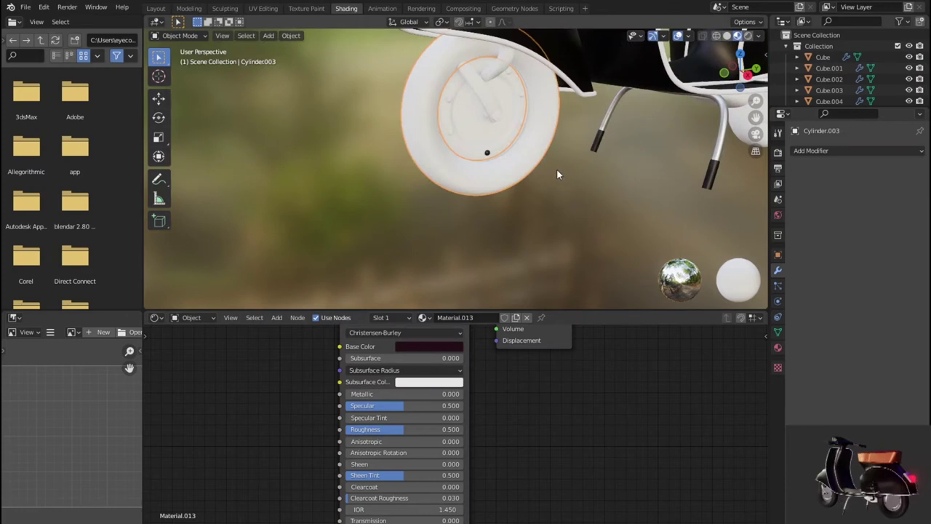
- Smooth the hub bolts, brake lever and hub disk with level-3 subdivision (Ctrl+3)
middle_drag(526, 162, 490, 200)
click(418, 183)
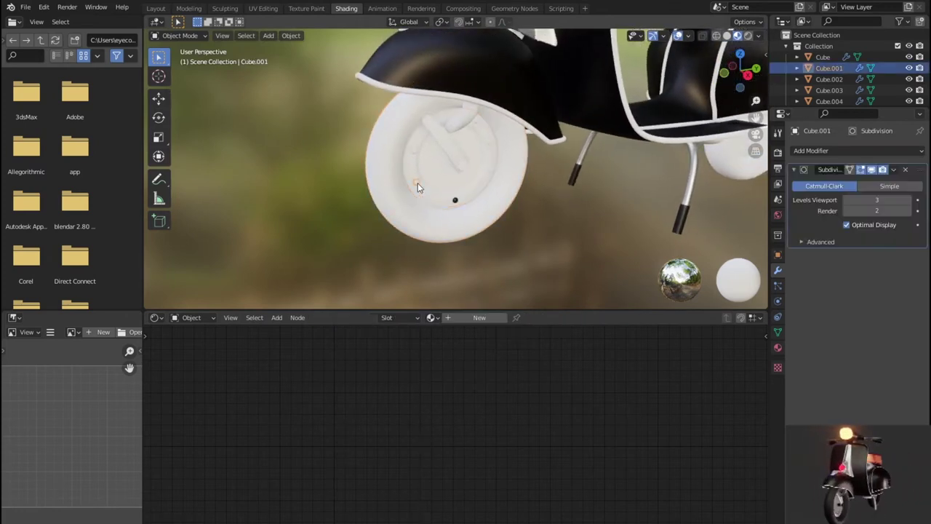
click(414, 152)
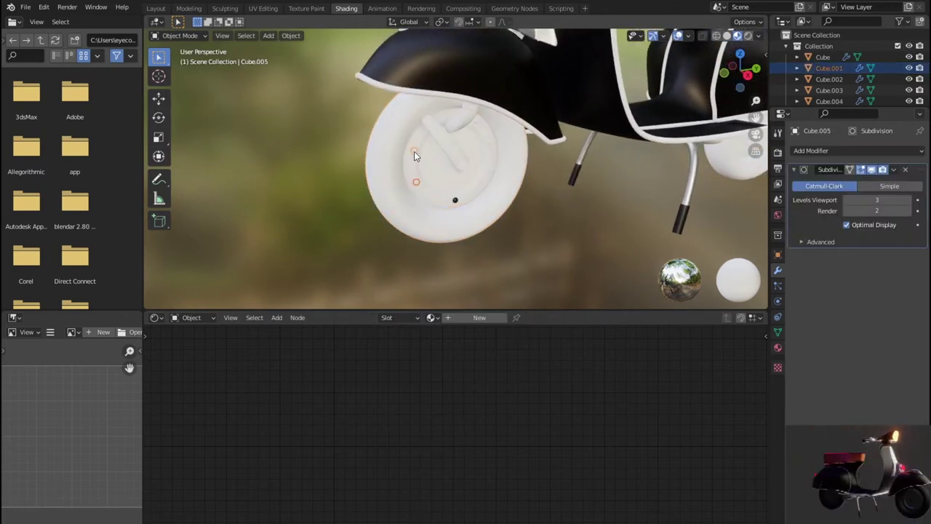
shift+click(475, 122)
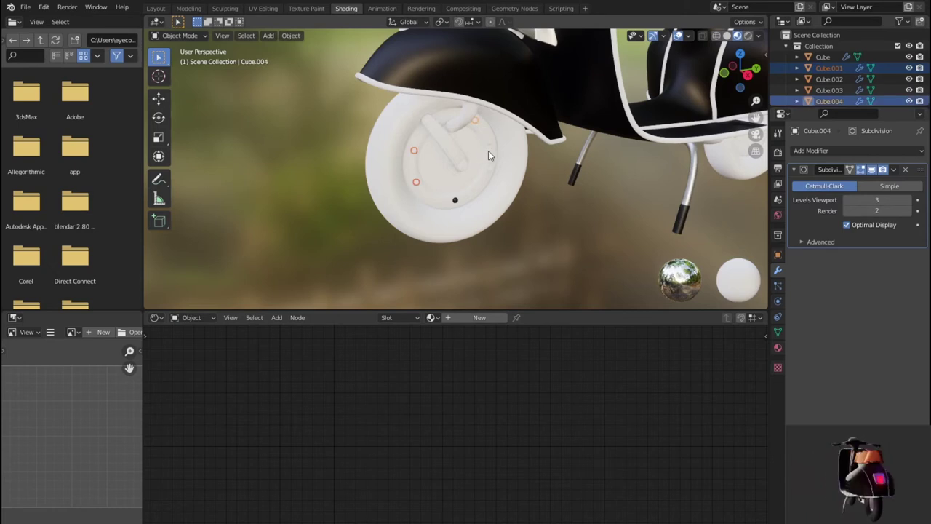
shift+click(490, 141)
shift+click(490, 168)
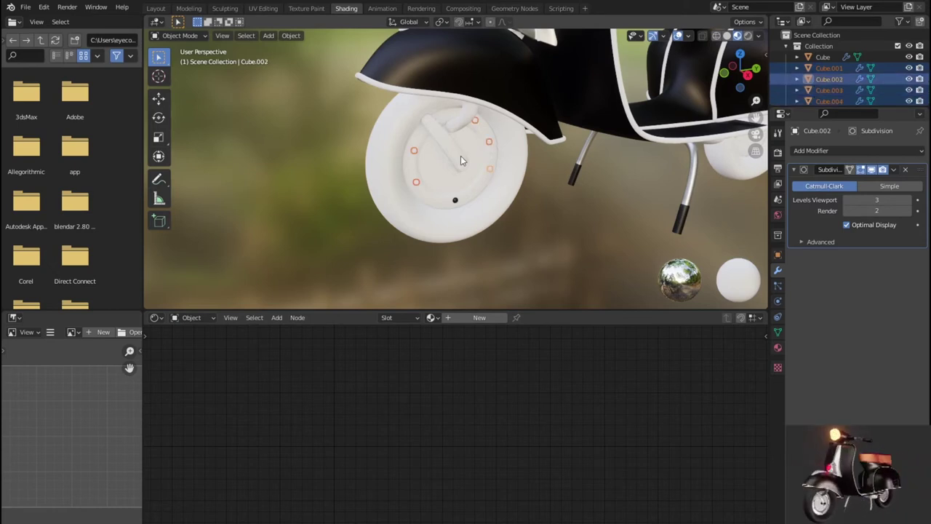
scroll(441, 131, up, 2)
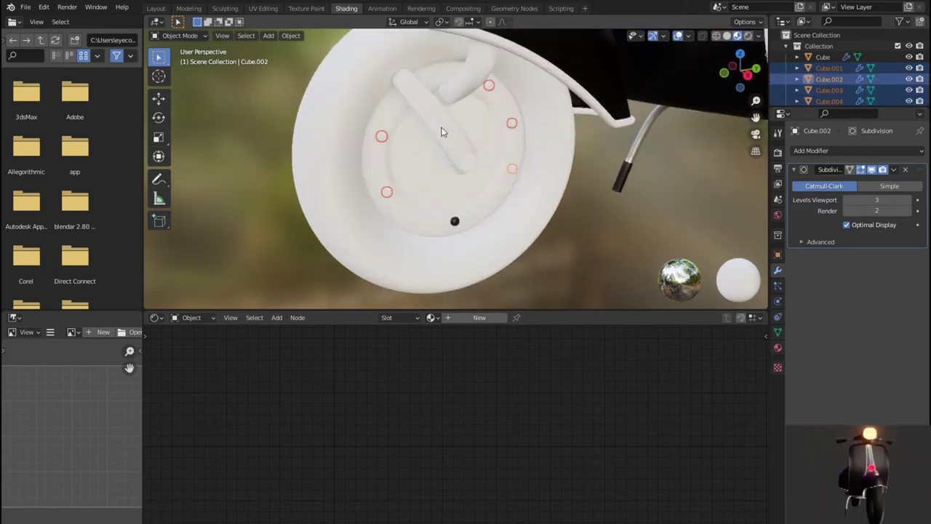
shift+click(427, 89)
shift+click(425, 84)
shift+click(424, 98)
shift+click(423, 98)
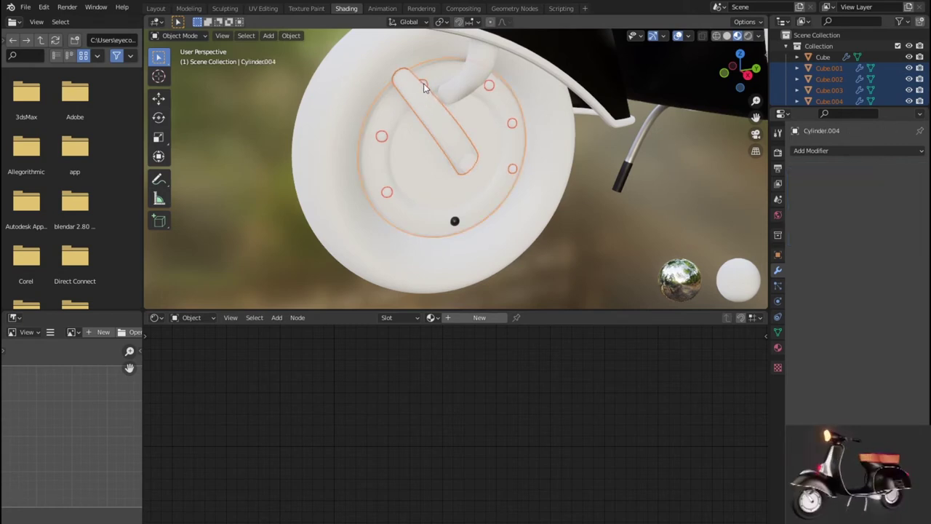
key(ctrl+3)
- Assign the dark metallic Material.014 to the six selected hub bolts
click(427, 85)
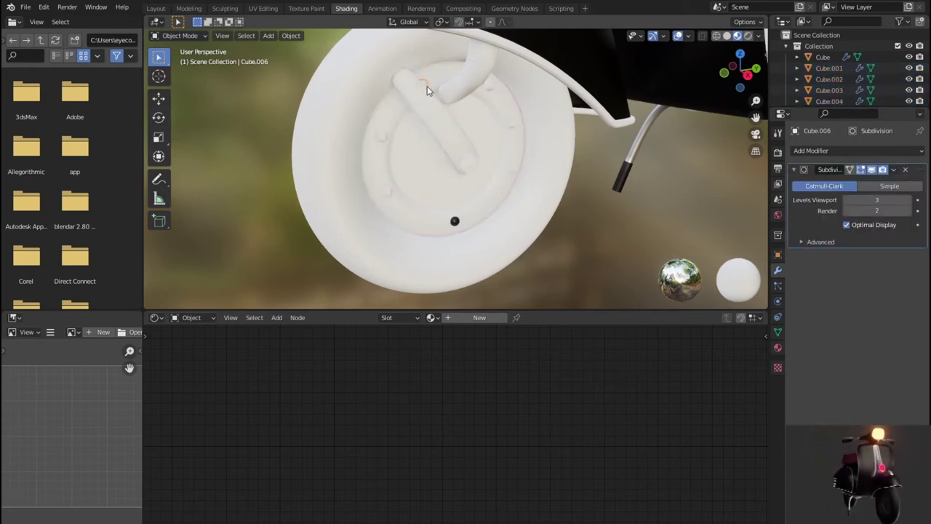
shift+click(383, 138)
shift+click(387, 192)
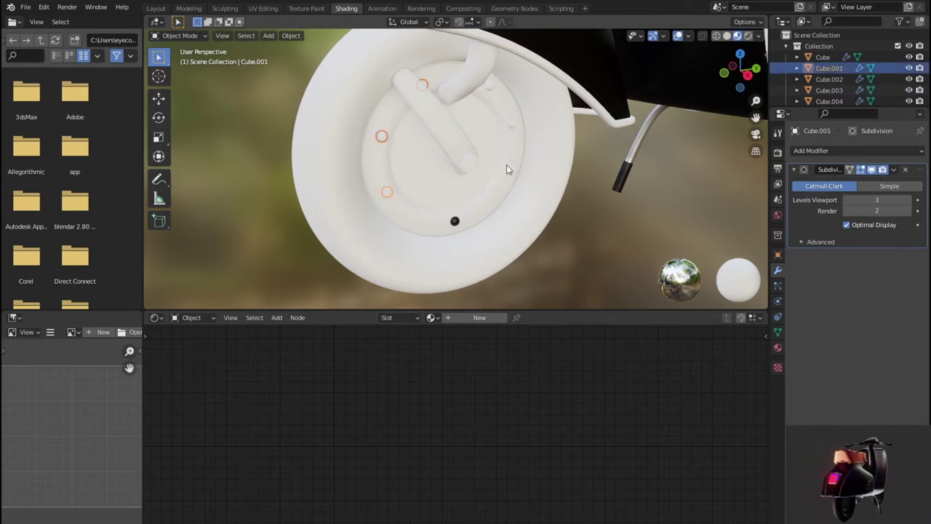
shift+click(513, 170)
shift+click(513, 125)
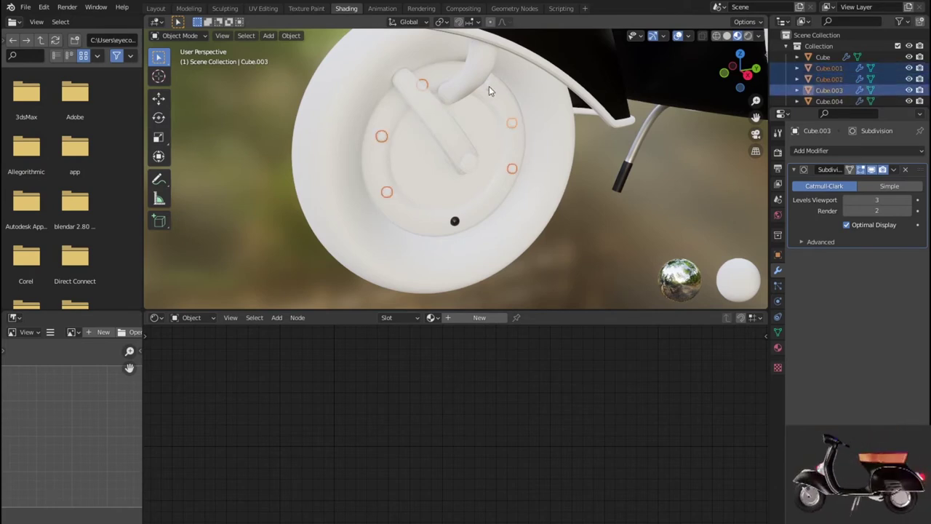
shift+click(488, 85)
click(431, 317)
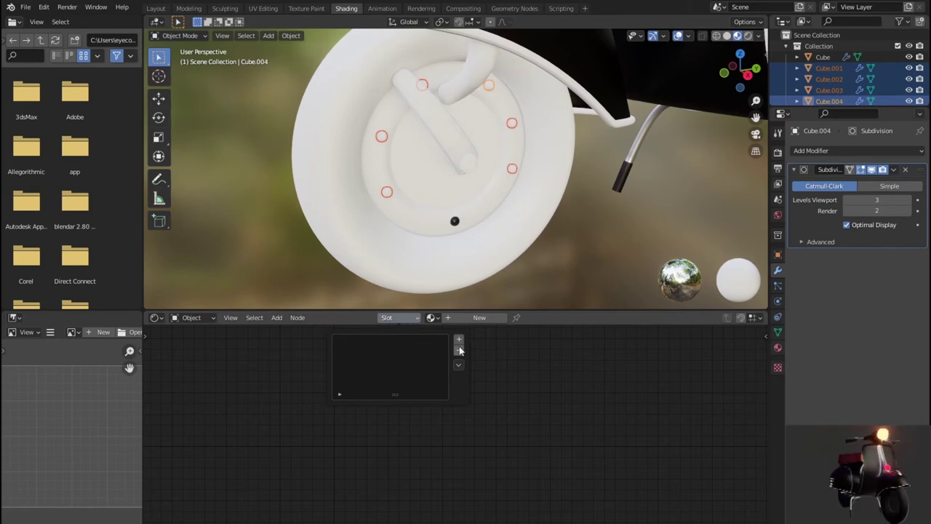
scroll(527, 393, down, 2)
scroll(527, 394, down, 4)
scroll(527, 394, down, 5)
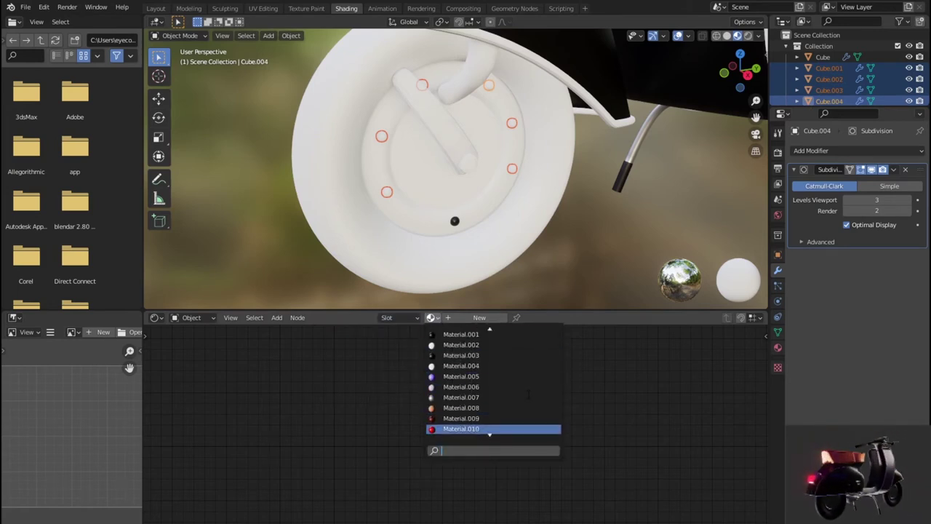
scroll(527, 394, down, 3)
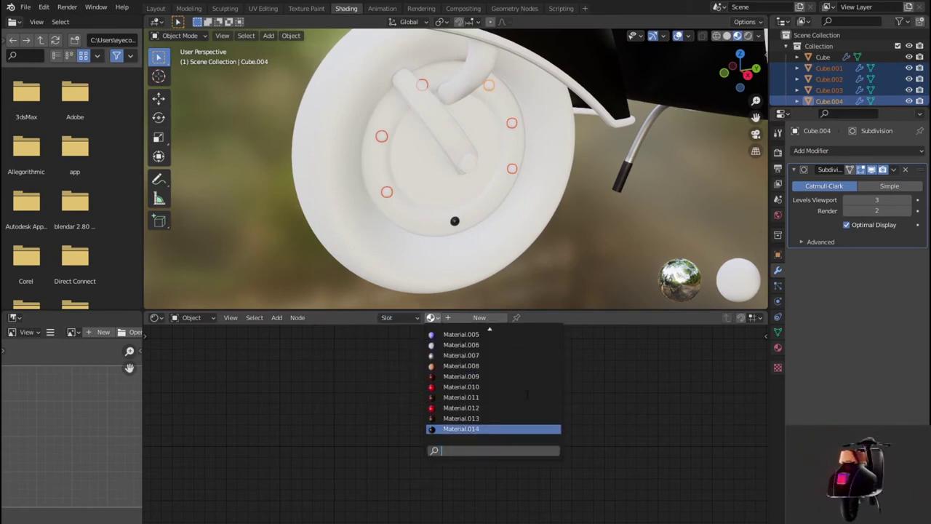
click(495, 430)
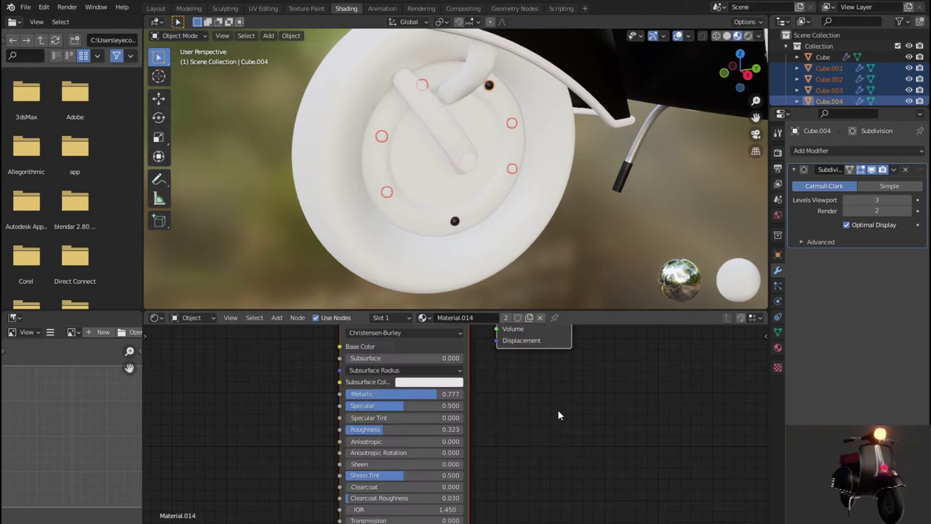
scroll(566, 409, down, 1)
scroll(566, 410, down, 1)
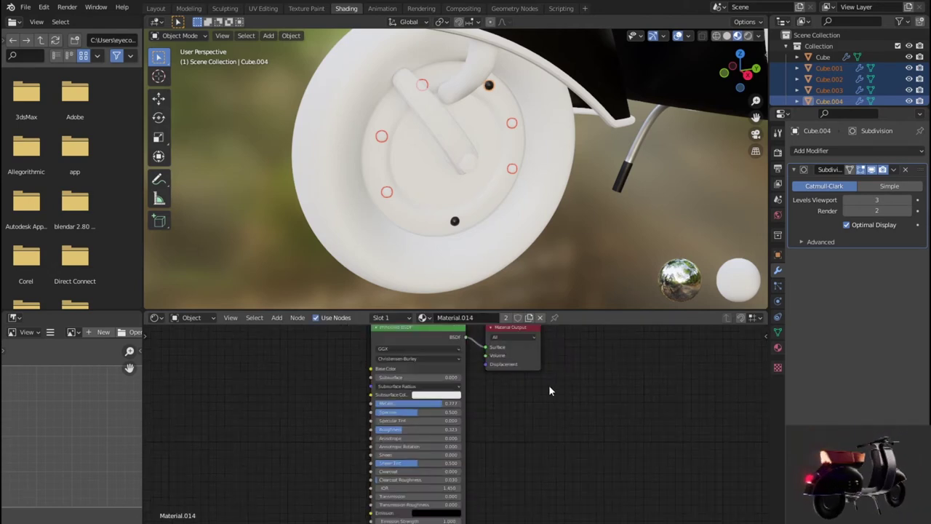
- Give two more hub bolts existing dark materials, one of them Material.001
click(513, 125)
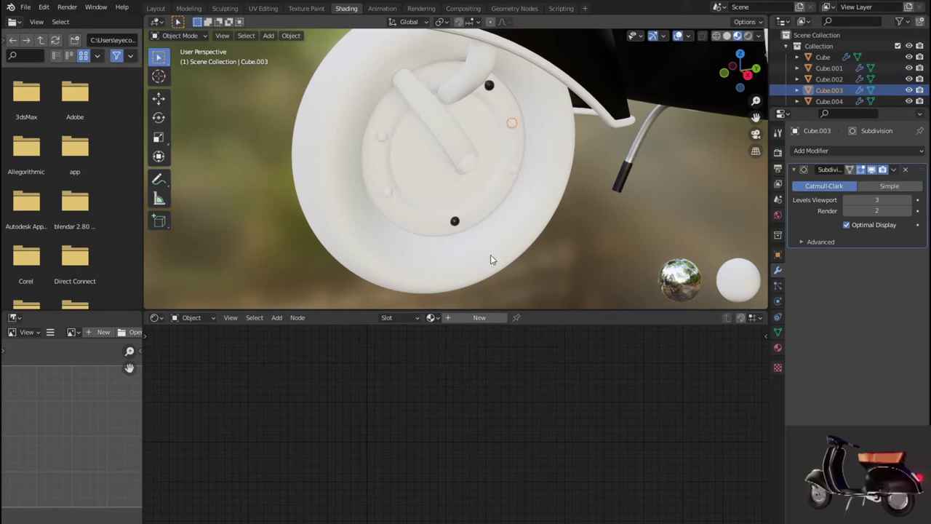
click(431, 317)
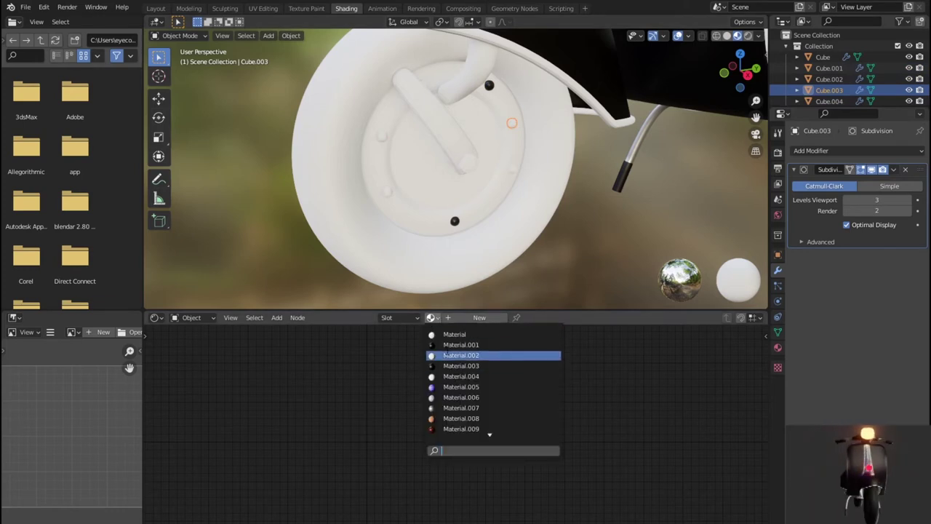
click(473, 352)
click(512, 171)
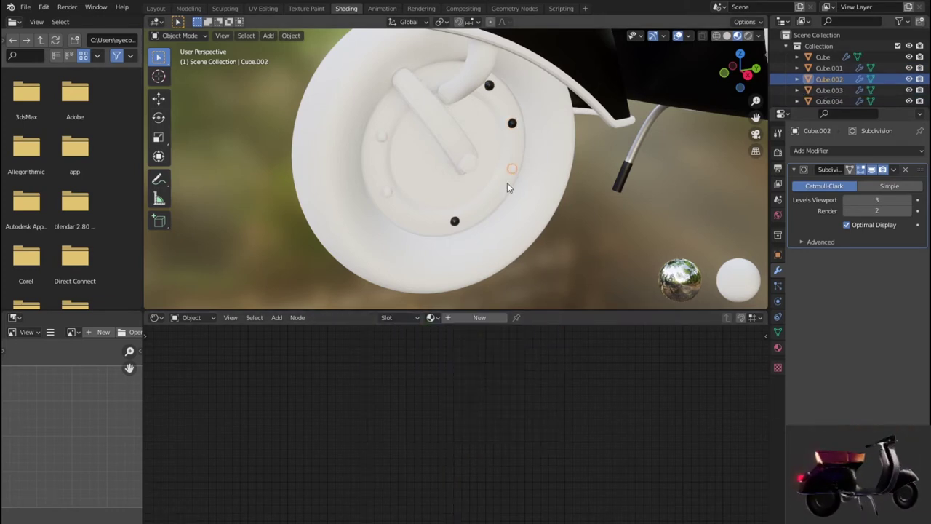
click(431, 317)
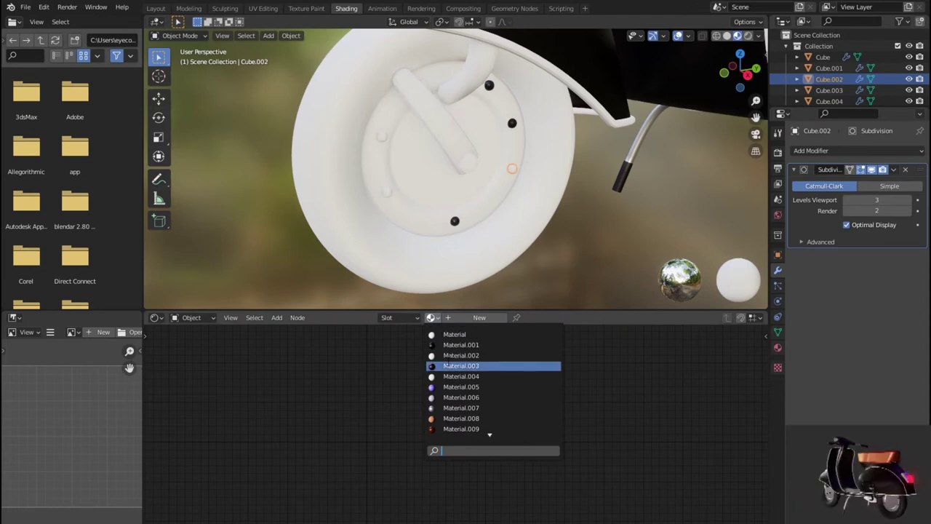
click(451, 345)
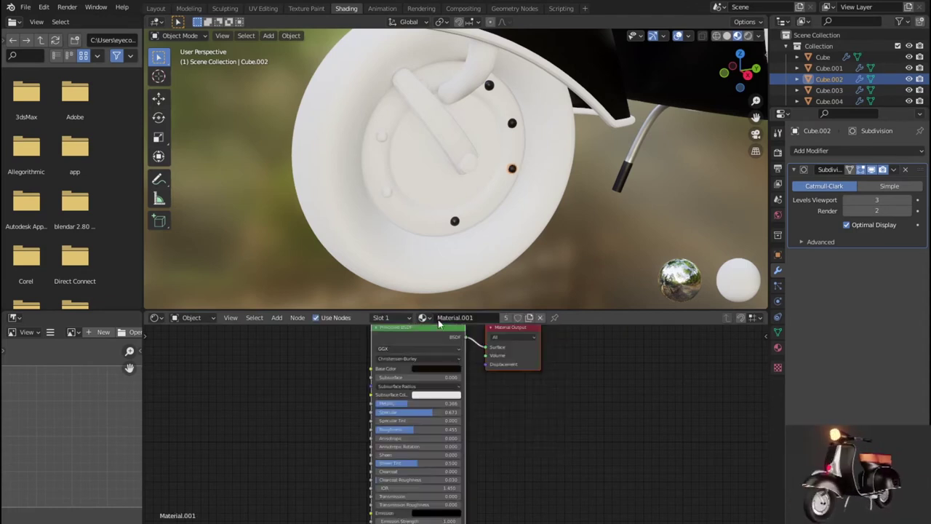
- Assign Material.003 to the lower and left hub bolts and Material.001 to the top bolt
click(386, 192)
click(430, 318)
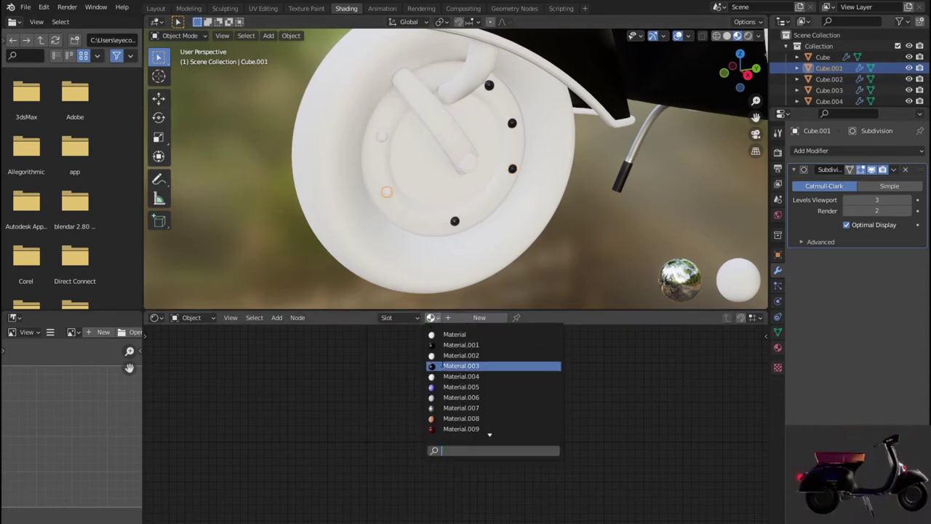
click(451, 364)
click(385, 140)
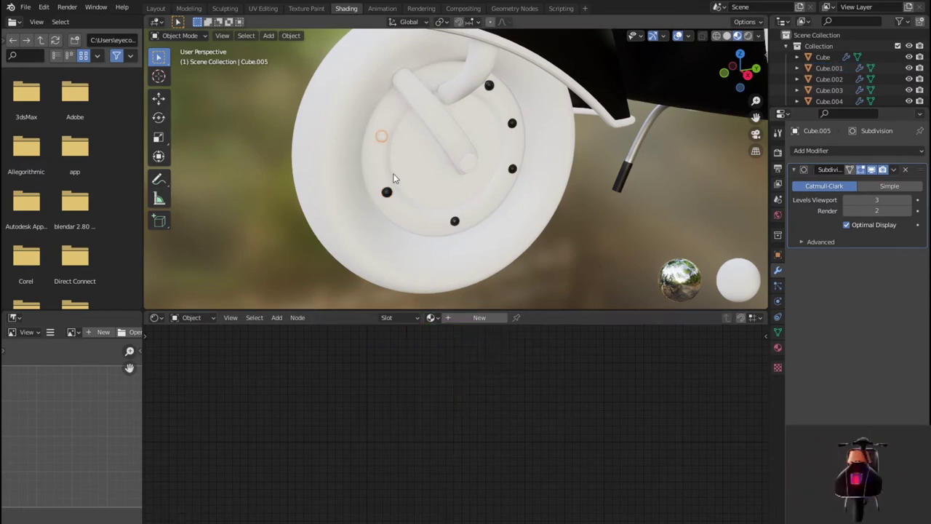
click(431, 317)
click(459, 365)
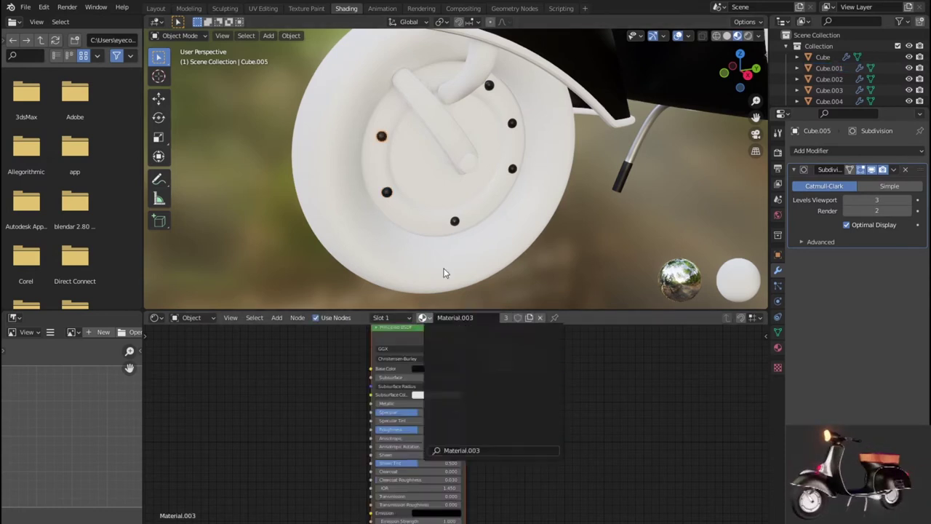
click(425, 84)
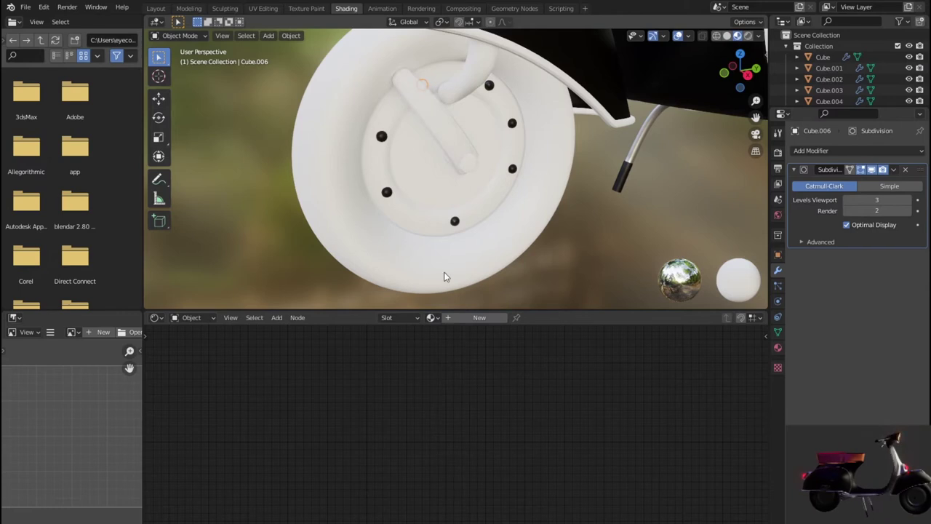
click(430, 318)
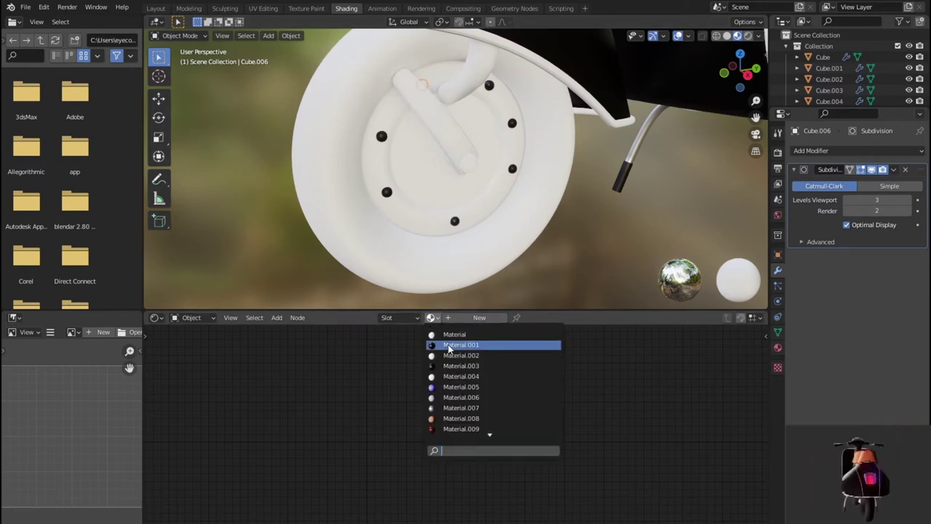
click(459, 345)
scroll(537, 240, down, 8)
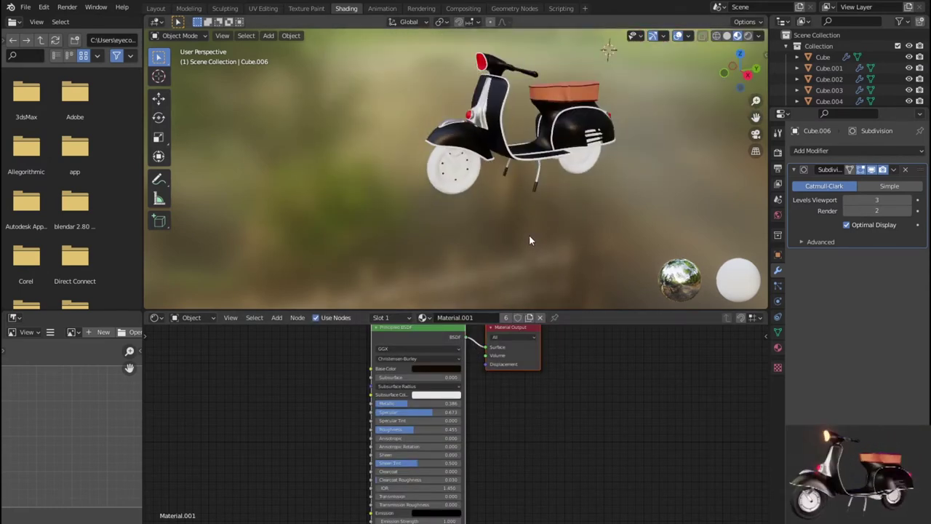
mouse_move(493, 244)
middle_down()
mouse_move(421, 224)
mouse_move(520, 235)
middle_up()
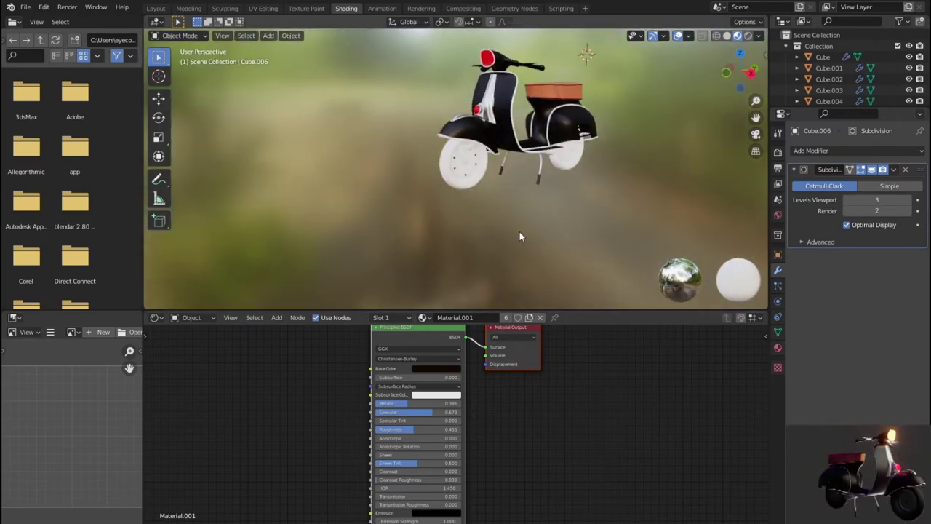
scroll(518, 232, up, 4)
scroll(509, 221, up, 2)
click(507, 218)
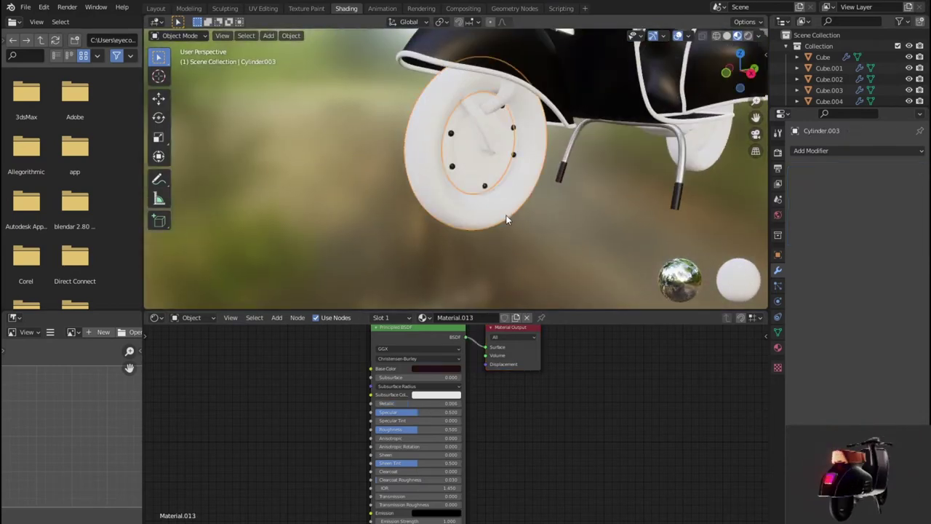
scroll(445, 376, down, 1)
scroll(450, 375, down, 1)
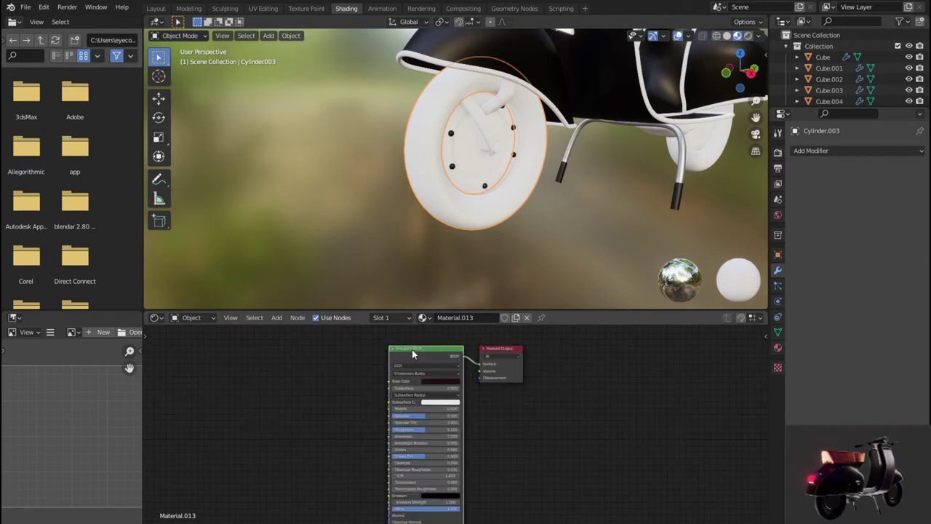
scroll(487, 366, up, 1)
scroll(563, 217, down, 8)
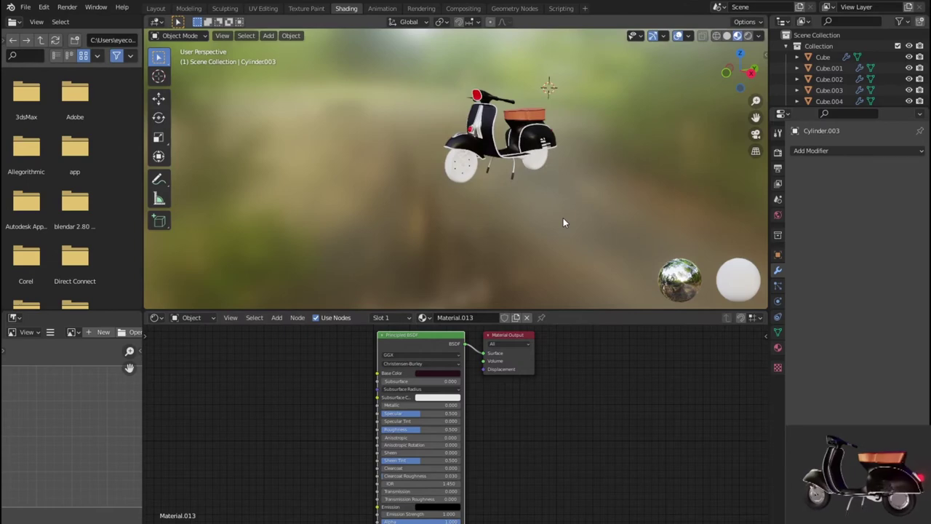
scroll(503, 228, up, 3)
mouse_move(504, 228)
middle_down()
mouse_move(639, 223)
mouse_move(449, 209)
middle_up()
scroll(448, 209, up, 3)
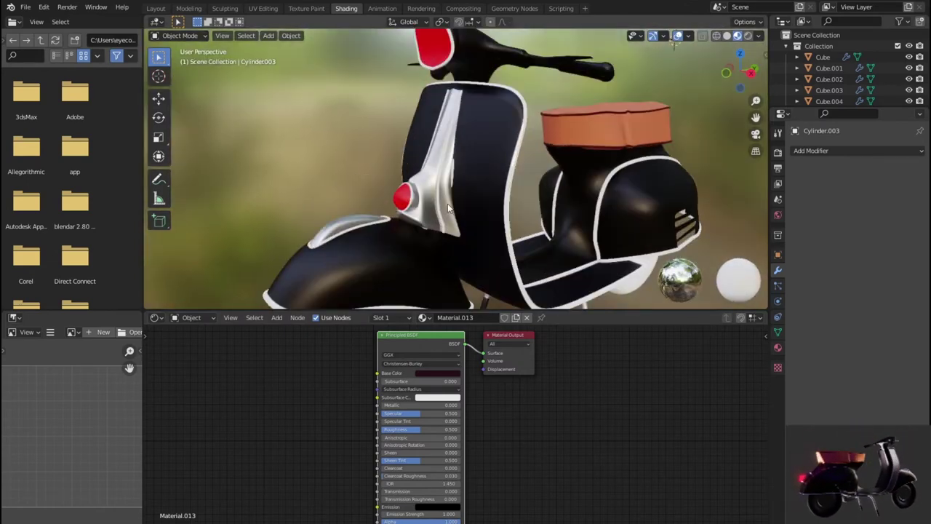
click(401, 202)
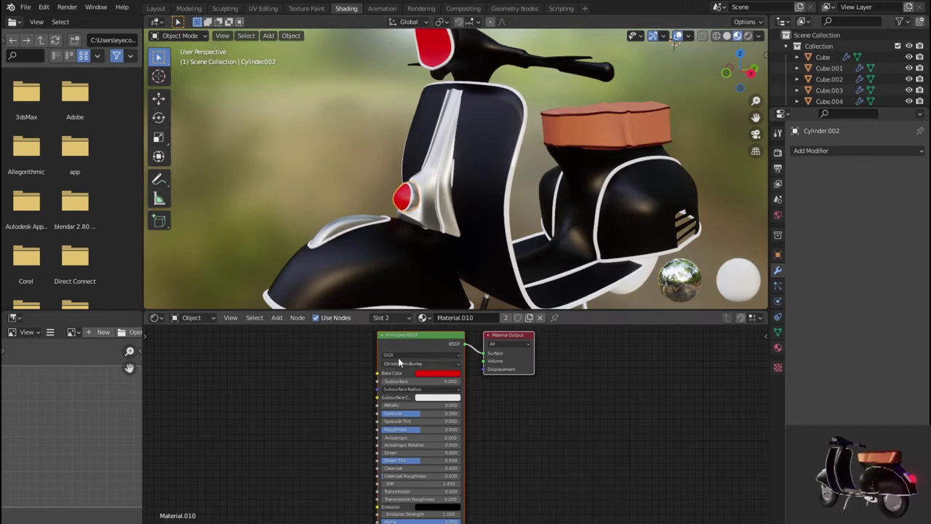
- Add an orange Emission node left of the BSDF, feeding its Base Color
middle_drag(402, 339, 465, 344)
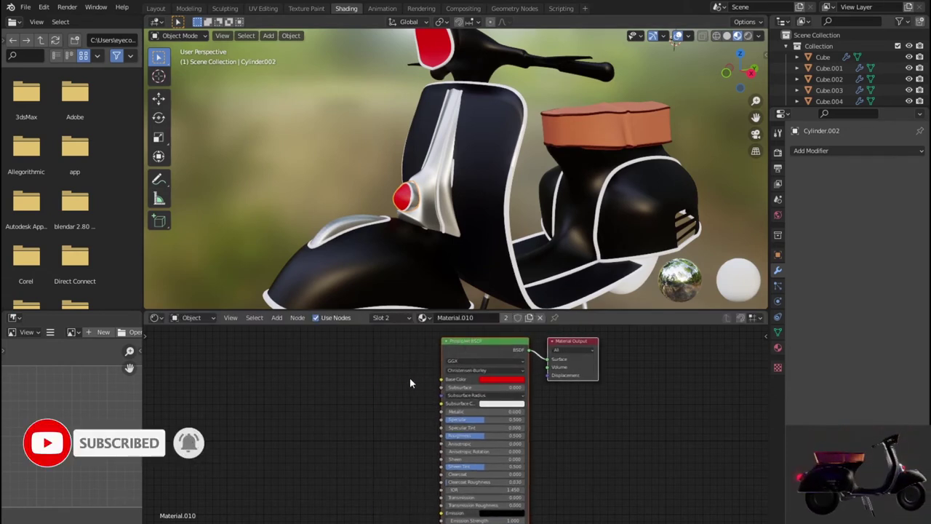
key(shift+a)
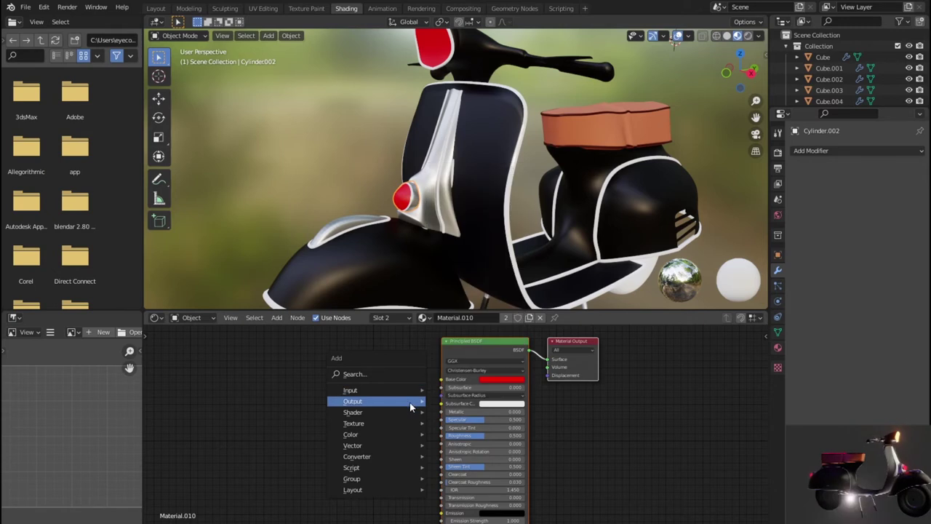
mouse_move(353, 411)
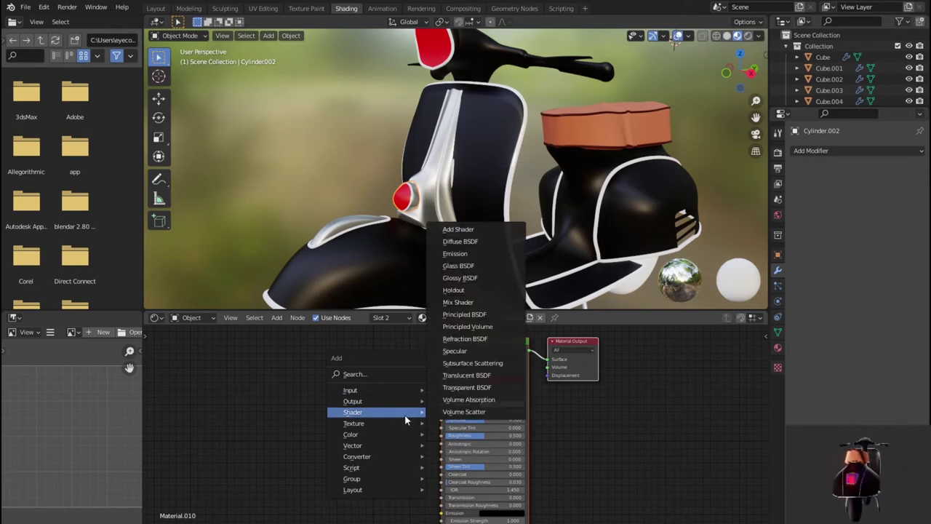
click(456, 253)
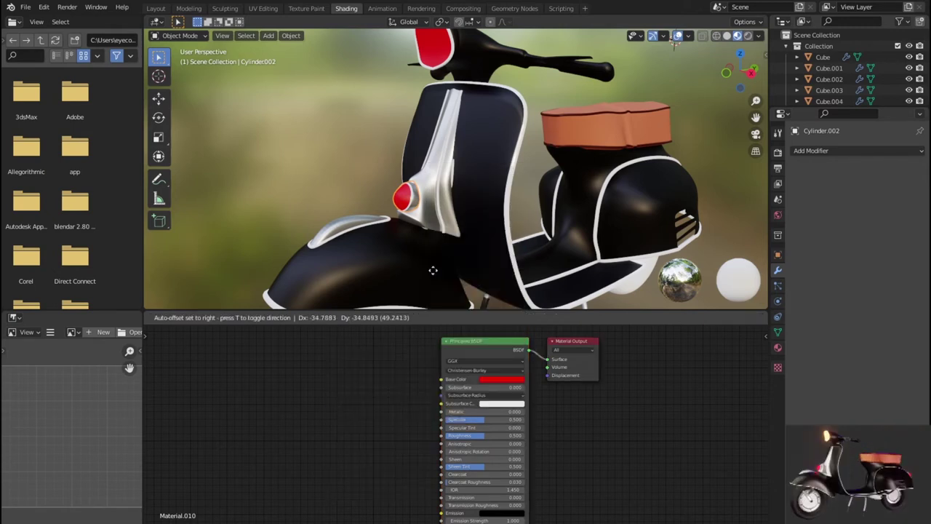
click(390, 389)
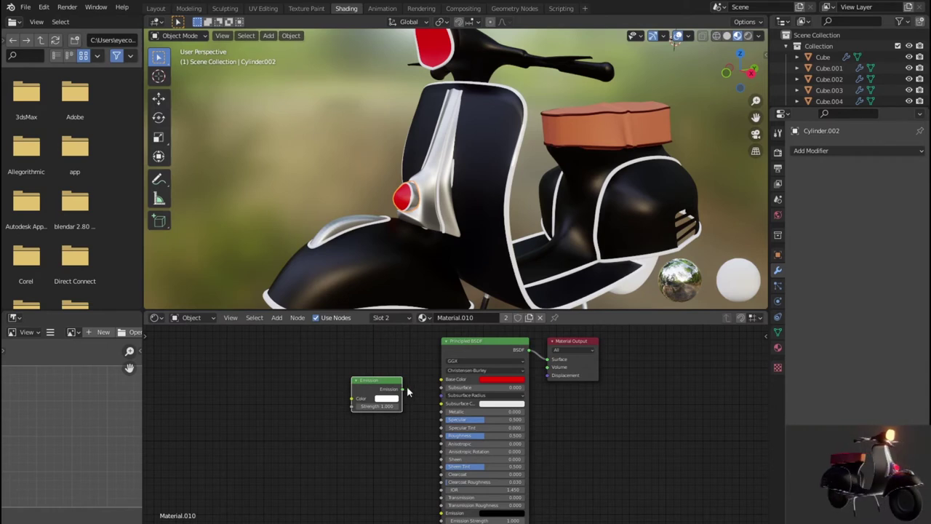
drag(401, 389, 441, 379)
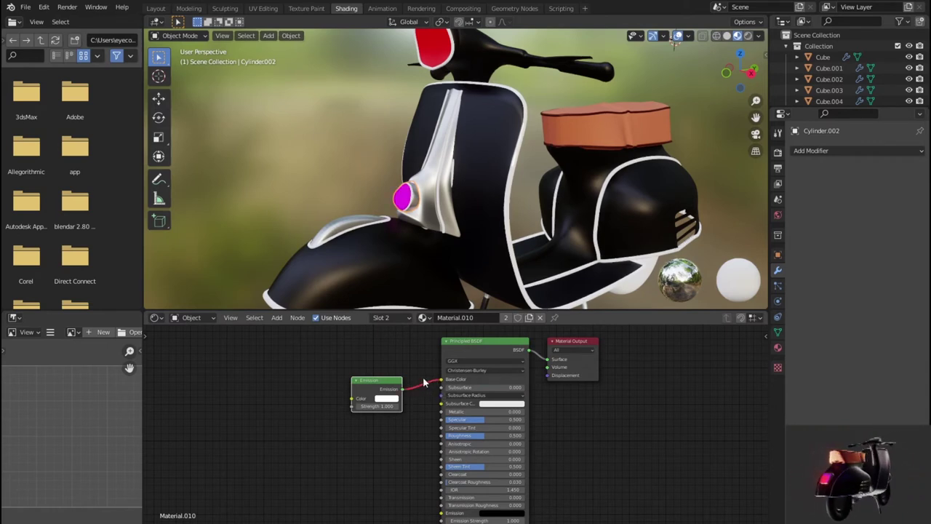
click(393, 401)
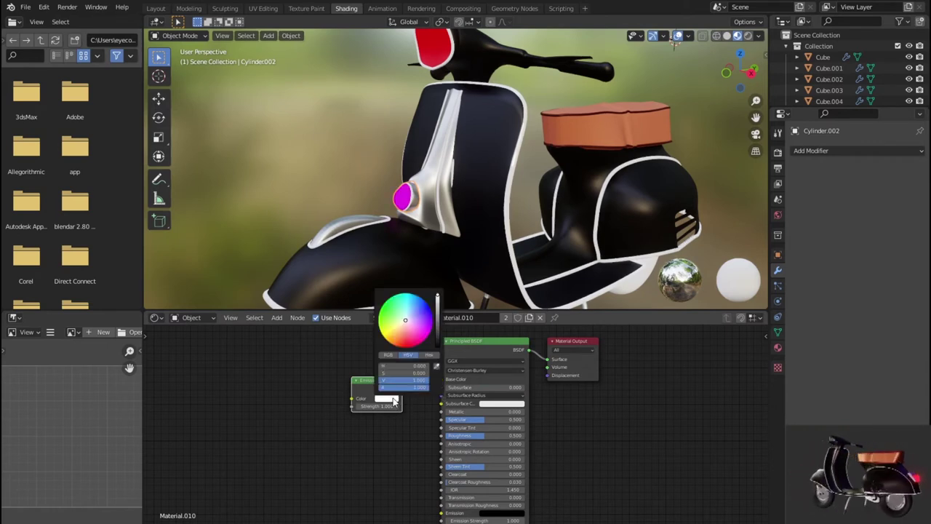
click(399, 340)
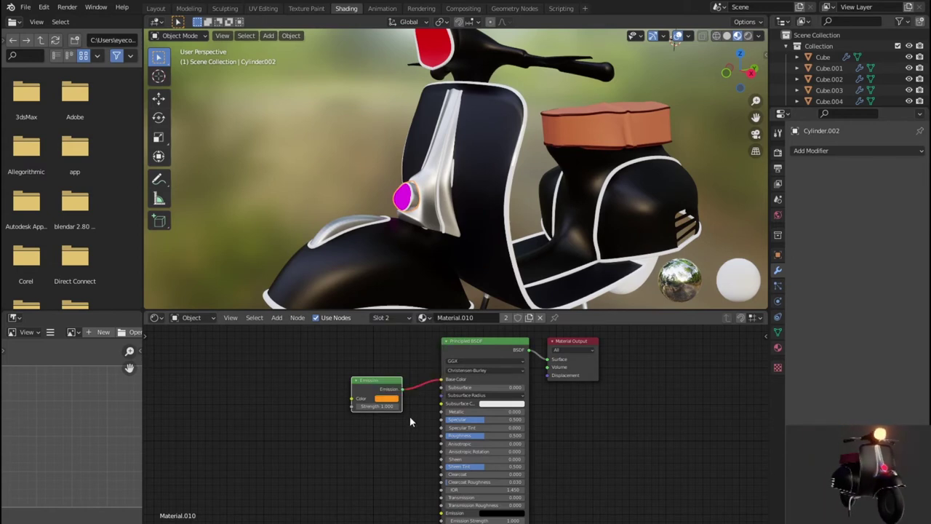
- Set emission strength to 0.3, nudge the Principled BSDF, and wire Emission into its emission input
click(377, 406)
text(0.3)
key(Return)
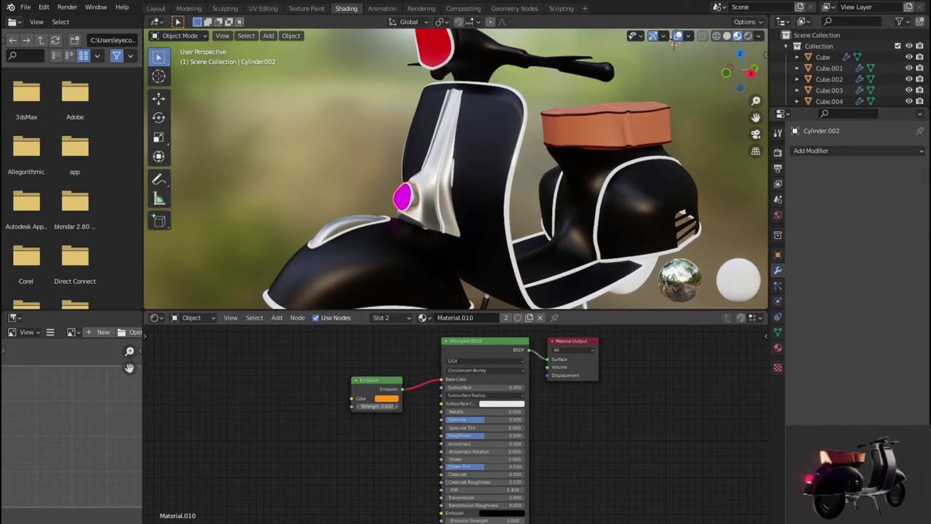
drag(366, 406, 370, 406)
drag(525, 430, 509, 418)
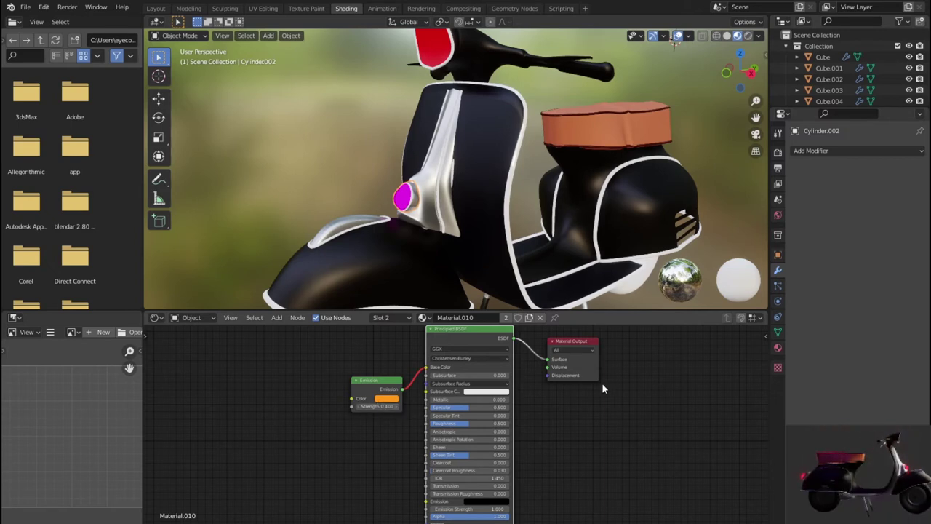
scroll(603, 388, down, 1)
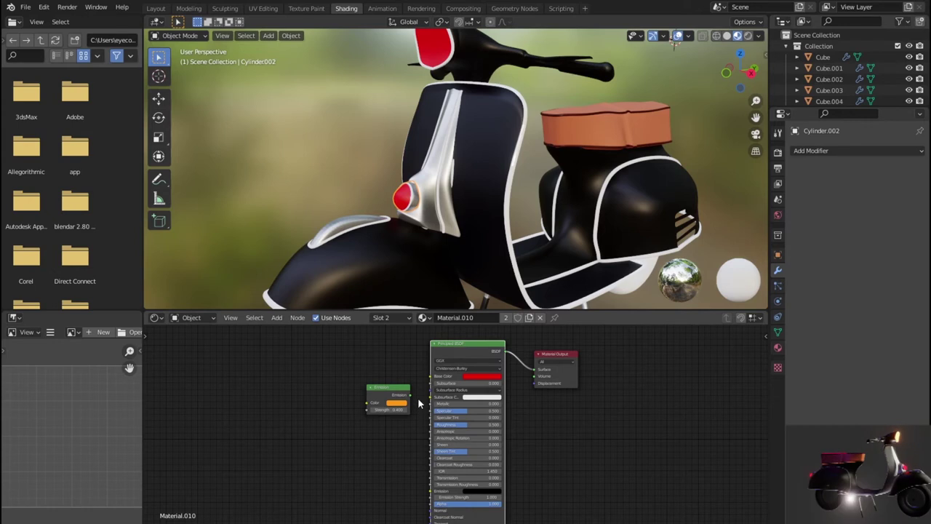
mouse_move(409, 394)
mouse_down()
mouse_move(428, 427)
mouse_move(431, 492)
mouse_up()
- Change the Emission colour to red and adjust its strength
click(399, 404)
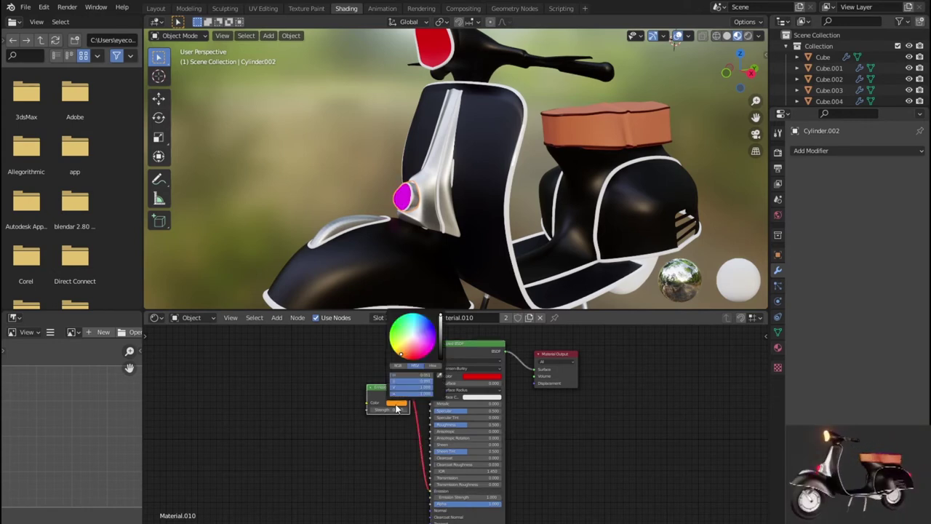
click(422, 338)
drag(425, 344, 414, 355)
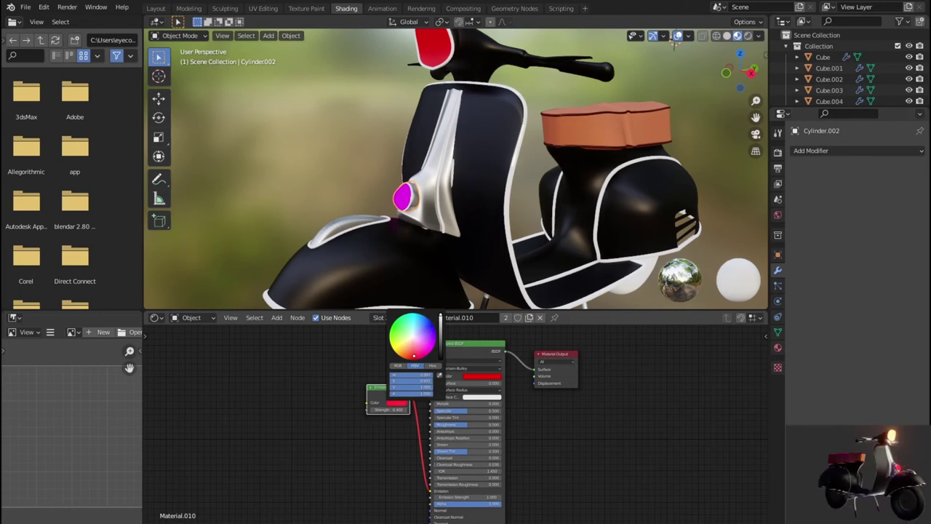
drag(393, 410, 378, 409)
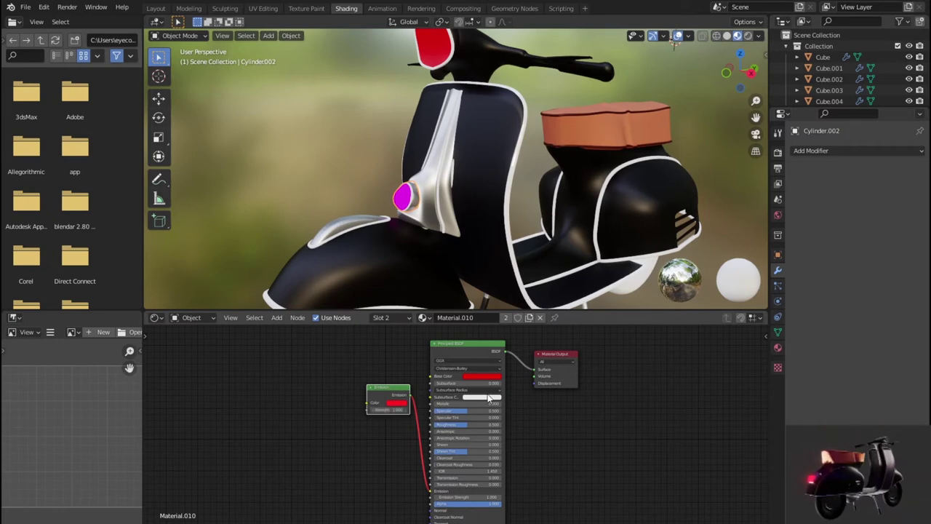
- Unlink Emission from the BSDF, move the BSDF aside, and connect Emission to the Material Output
scroll(525, 451, up, 1)
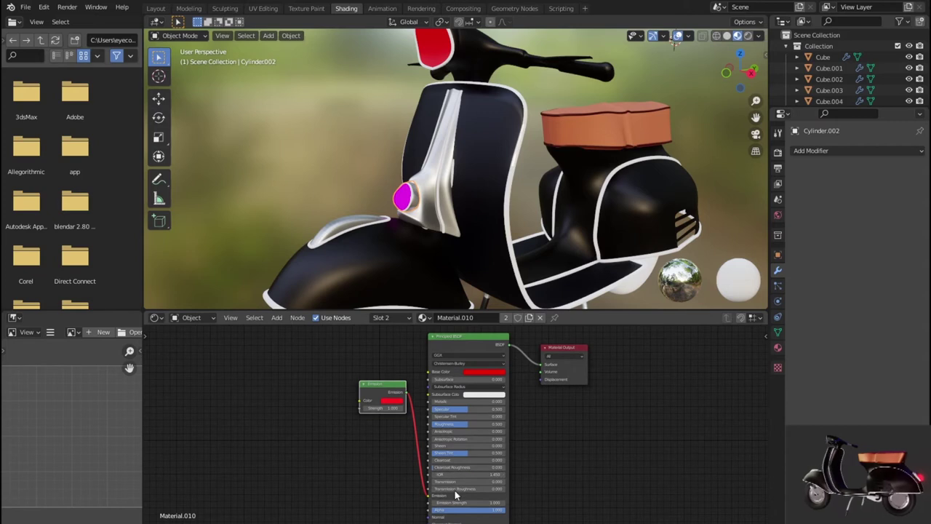
drag(428, 501, 533, 369)
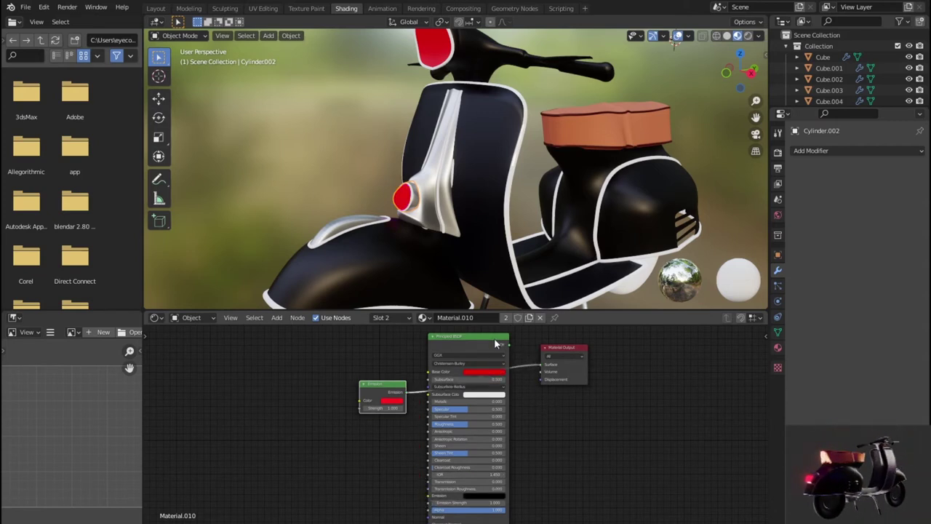
drag(494, 338, 308, 360)
drag(382, 407, 422, 407)
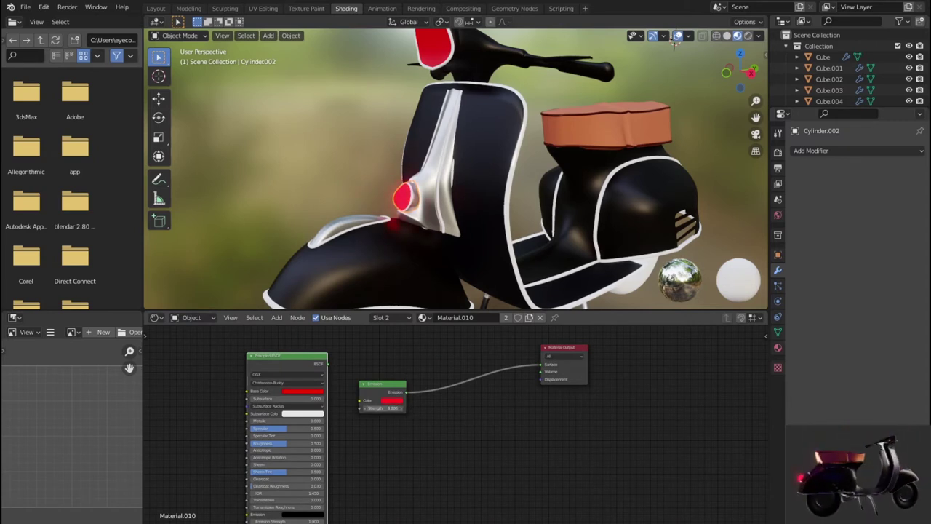
scroll(436, 218, down, 3)
mouse_move(437, 218)
middle_down()
mouse_move(547, 227)
mouse_move(415, 213)
mouse_move(531, 227)
mouse_move(461, 221)
middle_up()
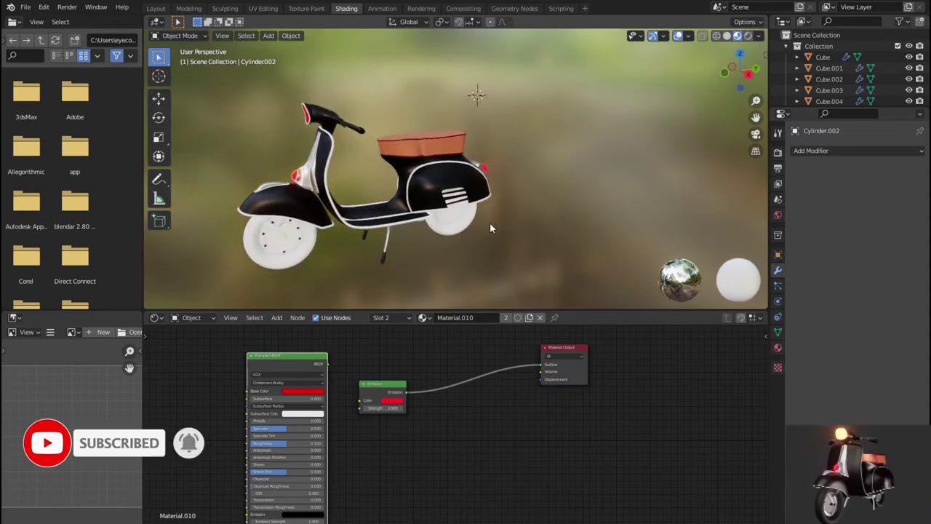
- Raise the red Emission strength to about 4
middle_drag(486, 226, 408, 219)
scroll(530, 189, up, 3)
scroll(600, 197, up, 3)
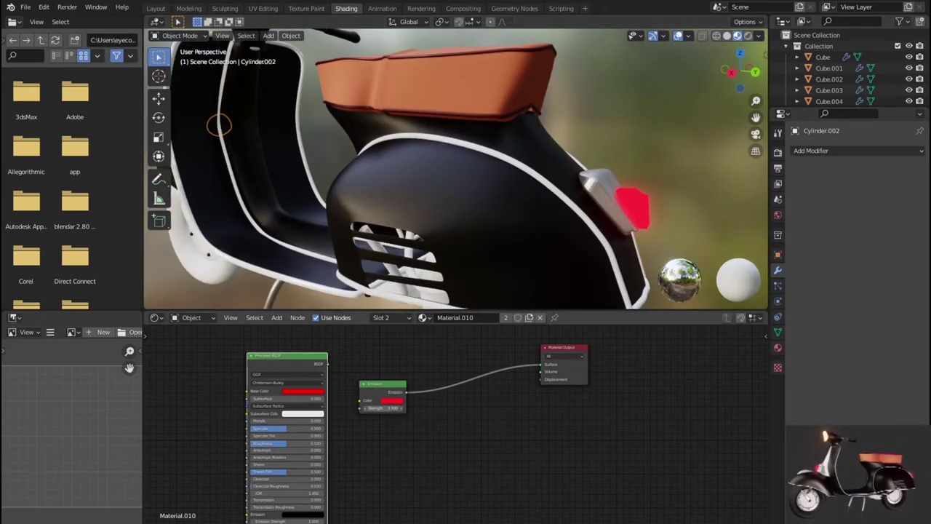
drag(383, 407, 393, 408)
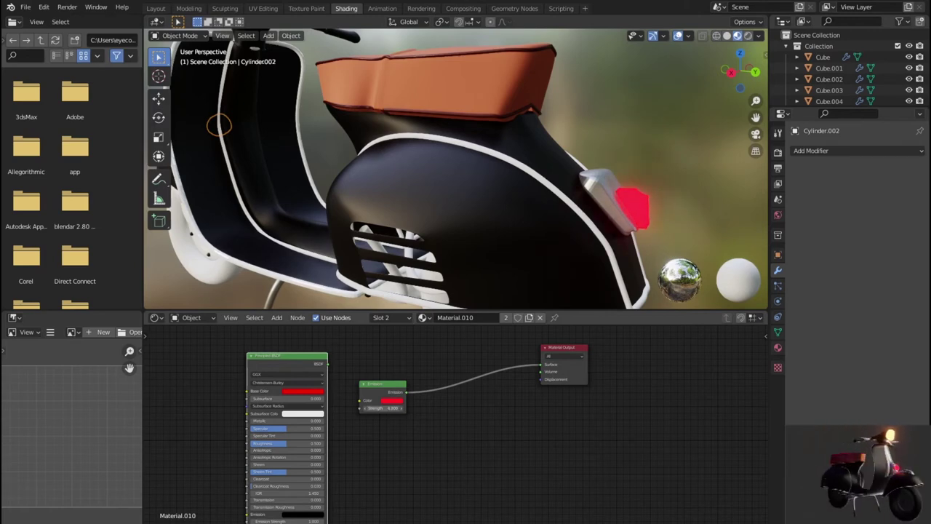
scroll(621, 112, down, 4)
- Select Plane.006 and orbit around toward the front wheel
mouse_move(621, 112)
middle_down()
mouse_move(622, 170)
mouse_move(607, 179)
mouse_move(532, 181)
mouse_move(532, 191)
mouse_move(474, 181)
middle_up()
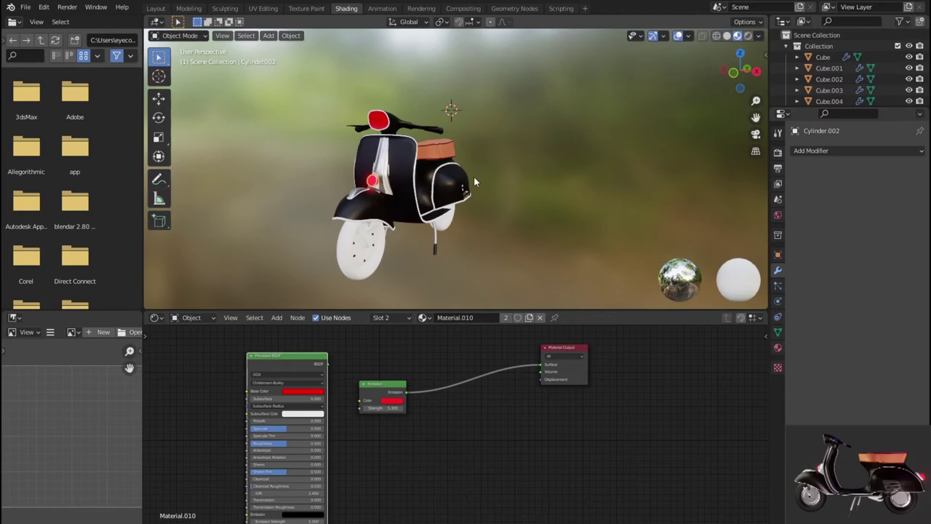
scroll(474, 181, up, 4)
scroll(437, 172, down, 2)
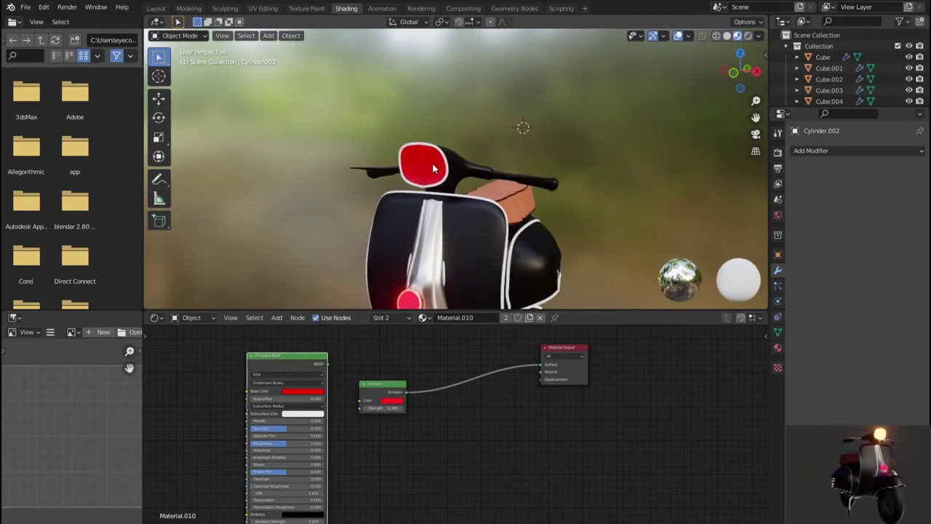
click(433, 169)
scroll(525, 196, down, 1)
scroll(527, 197, down, 2)
mouse_move(533, 203)
middle_down()
mouse_move(478, 218)
mouse_move(460, 209)
middle_up()
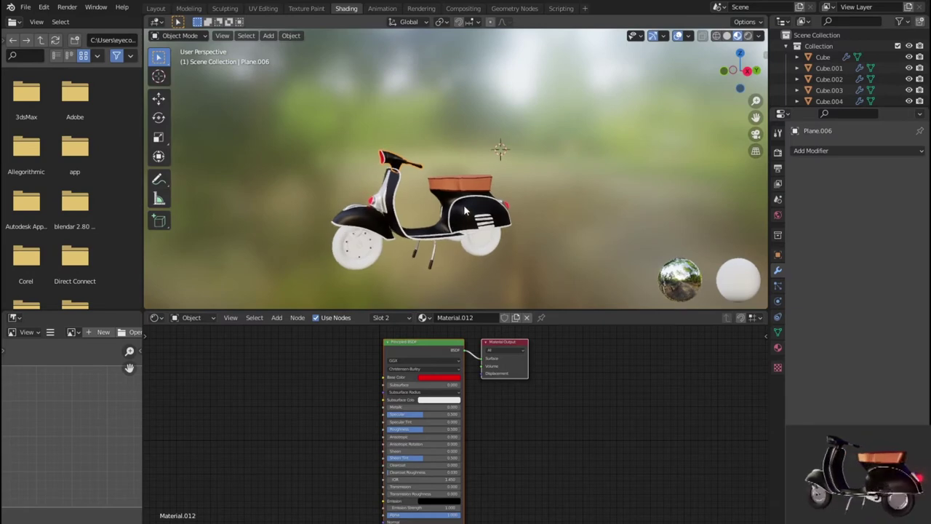
scroll(466, 211, up, 3)
scroll(473, 211, up, 1)
middle_drag(472, 208, 463, 208)
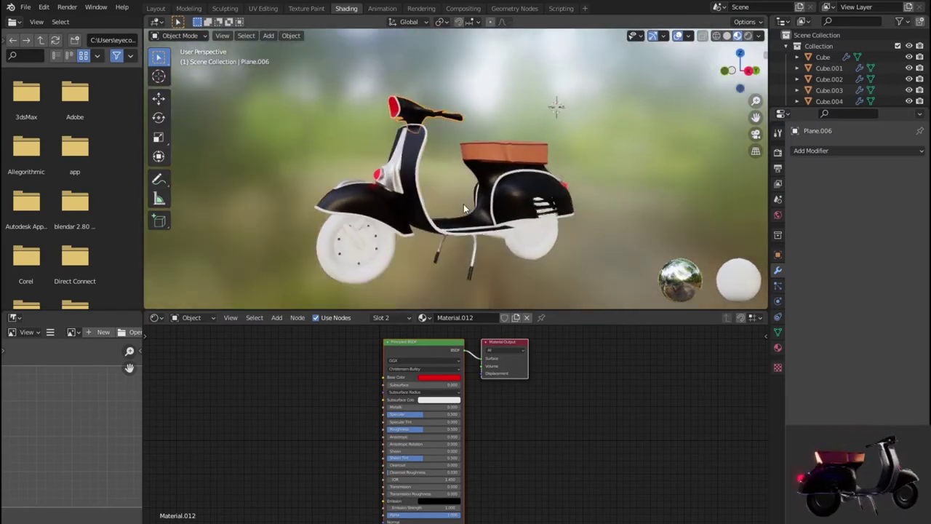
middle_drag(388, 231, 433, 201)
scroll(407, 218, up, 2)
scroll(375, 214, up, 2)
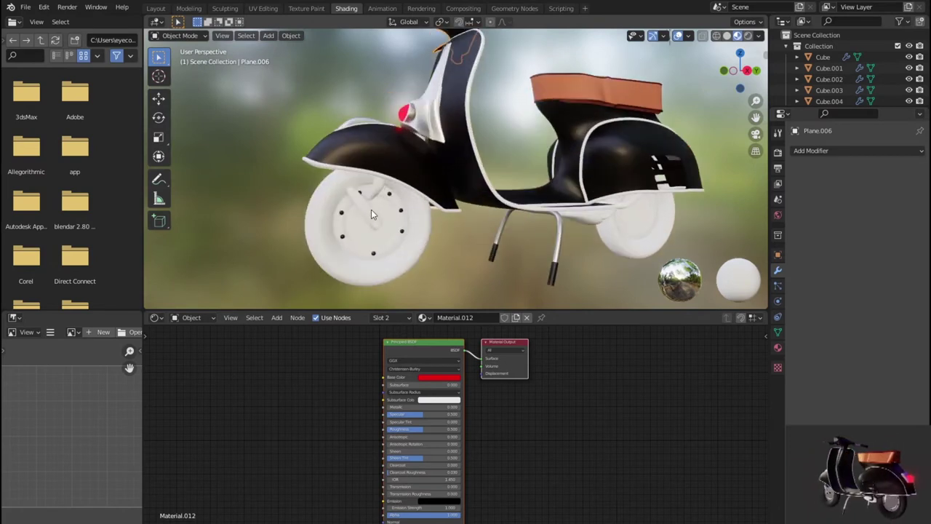
- Give Plane.016 a new metallic Material.015 with 0.375 grey base, then apply its Subdivision modifier
click(367, 210)
click(417, 318)
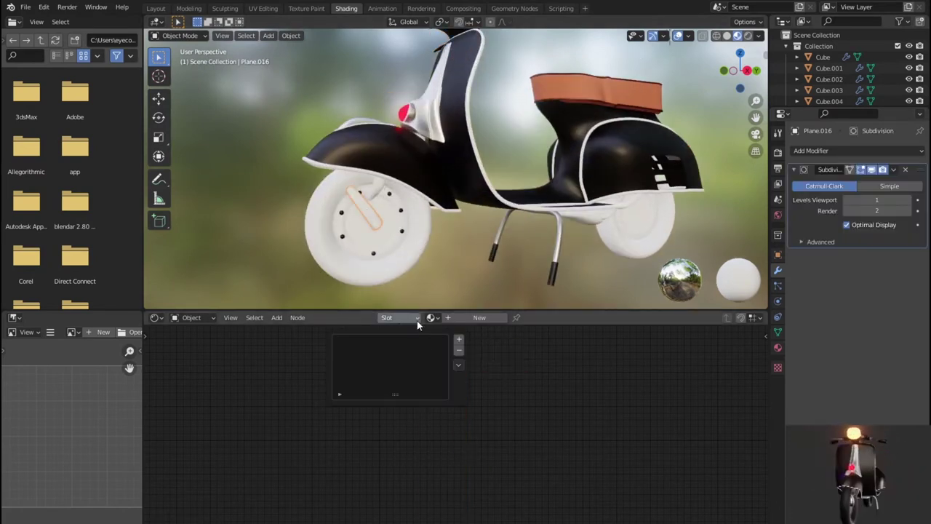
click(457, 318)
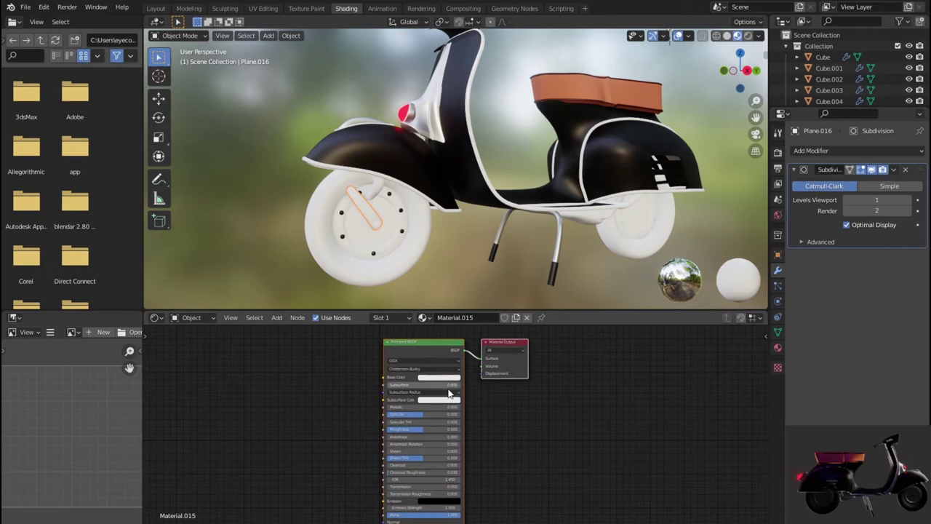
click(443, 375)
click(476, 318)
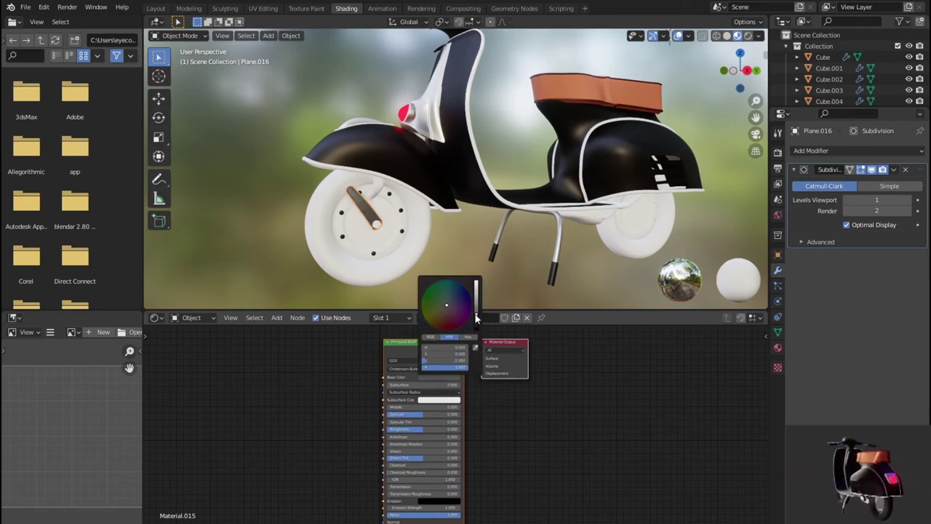
drag(476, 317, 477, 308)
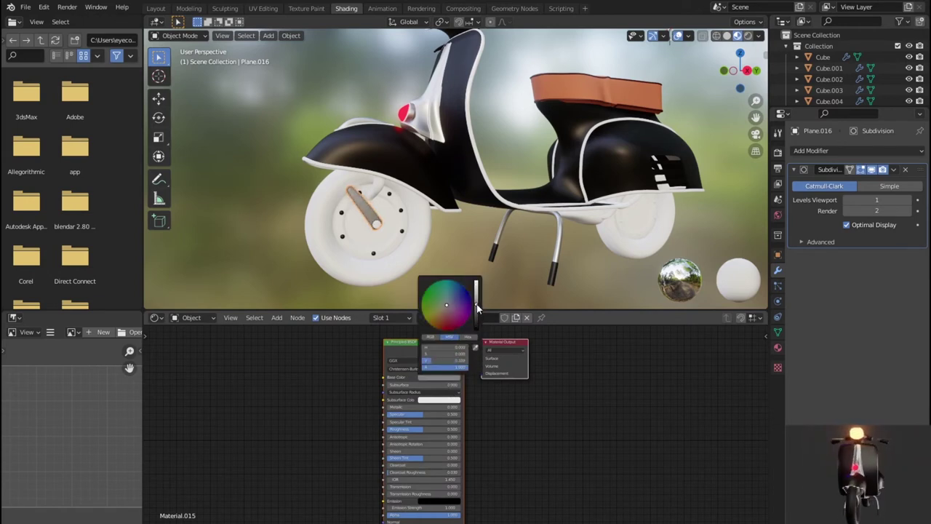
drag(477, 308, 477, 299)
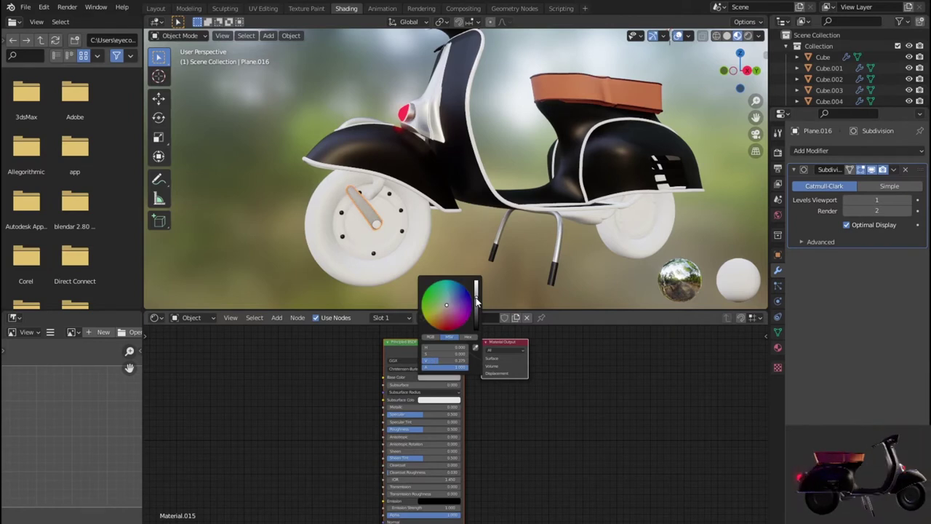
mouse_move(414, 408)
mouse_down()
mouse_move(444, 415)
mouse_move(408, 429)
mouse_up()
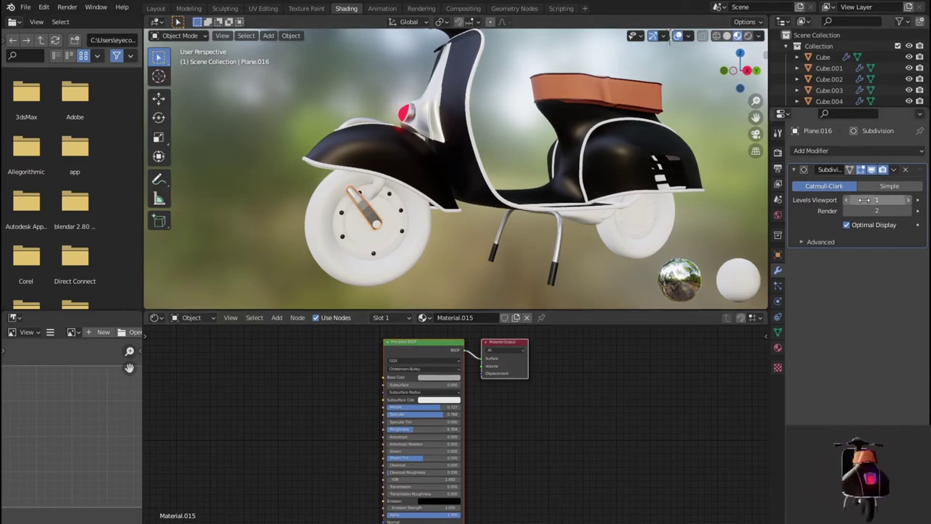
click(896, 171)
click(871, 181)
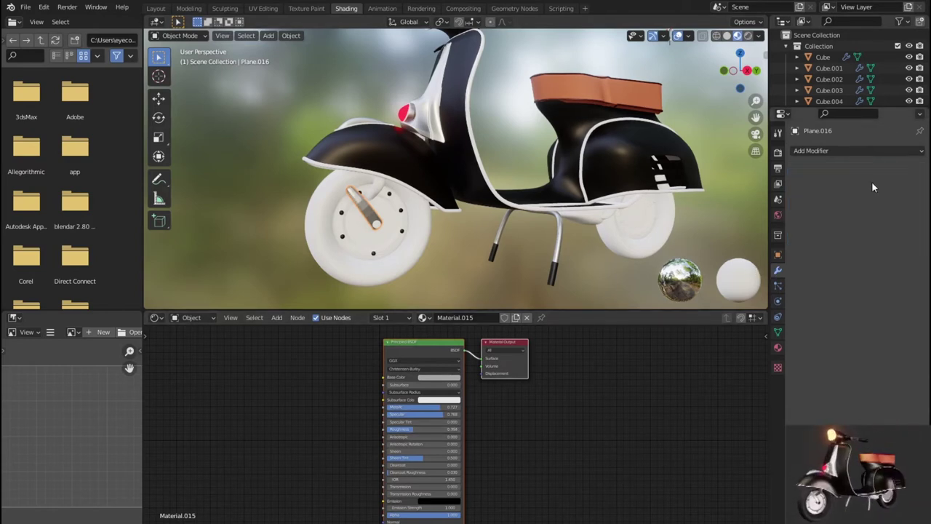
- Shade the front-wheel part smooth and give NurbsPath a new dark material
right_click(342, 208)
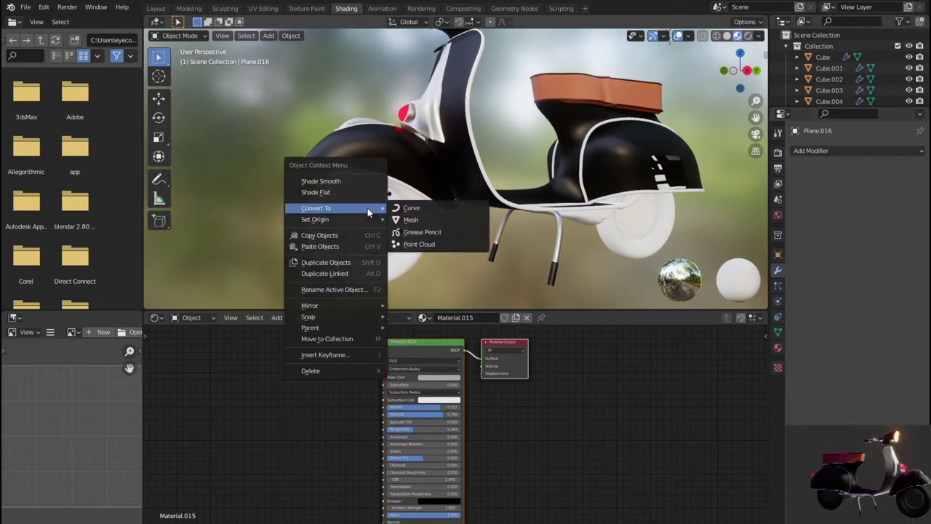
click(351, 182)
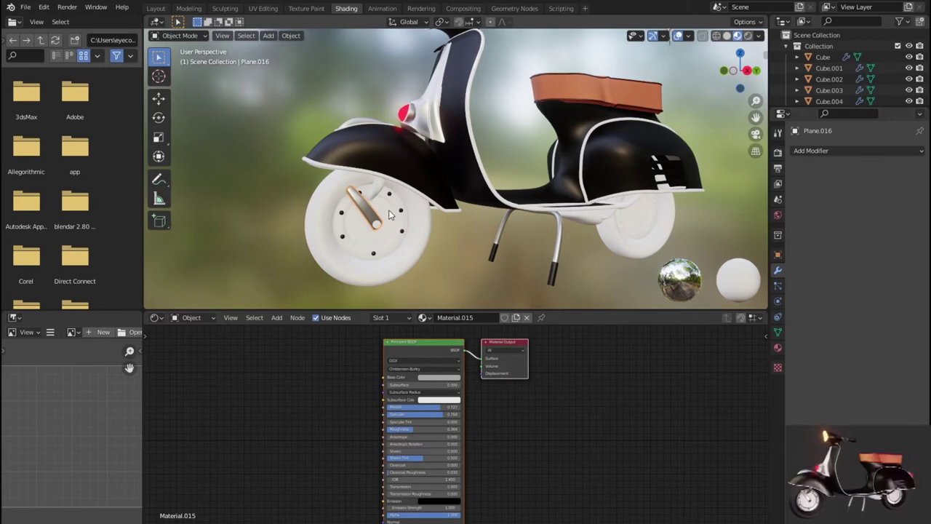
click(380, 171)
click(469, 318)
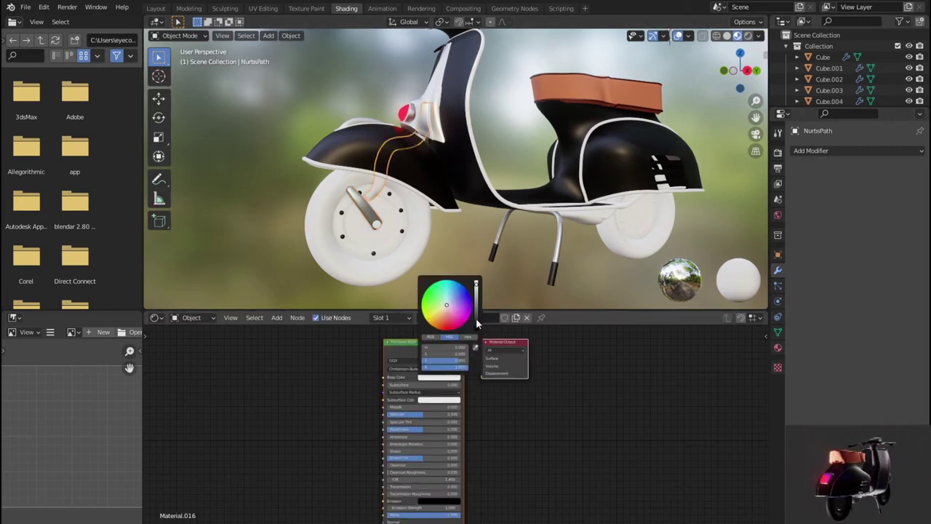
click(477, 323)
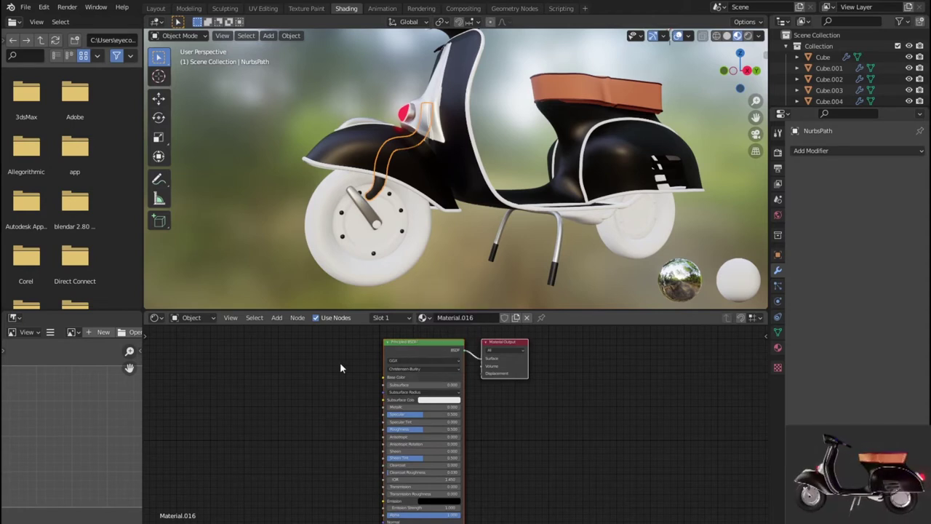
- Give Cylinder.010 a new black, partly metallic material, Material.017
click(382, 240)
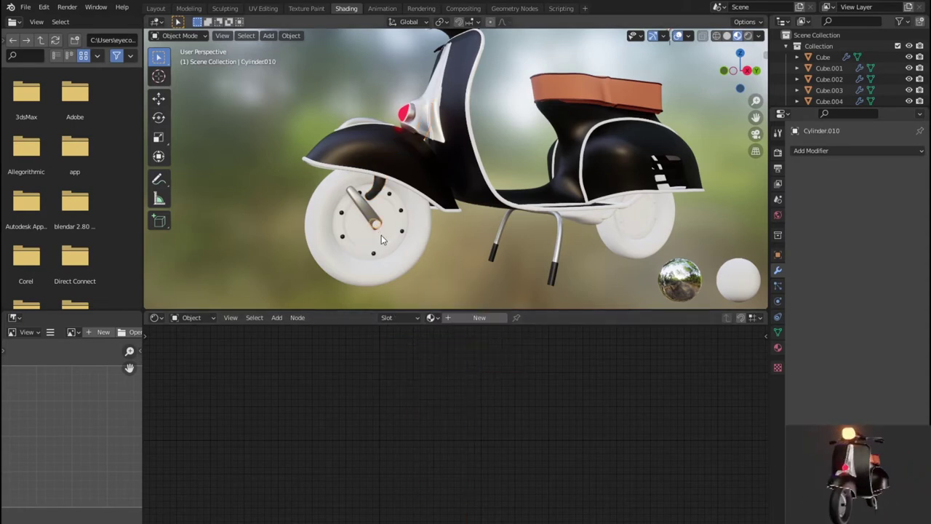
click(480, 317)
click(457, 377)
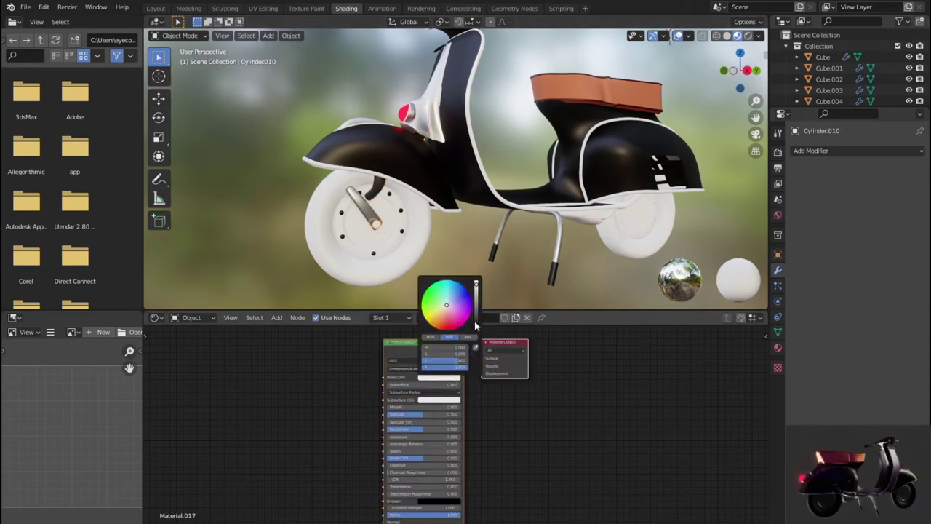
click(476, 325)
click(478, 331)
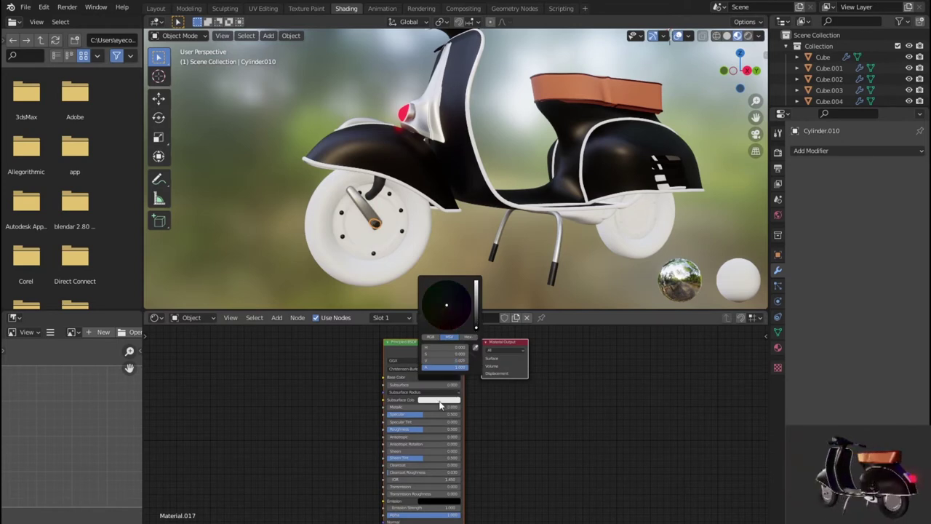
mouse_move(414, 409)
mouse_down()
mouse_move(436, 408)
mouse_move(423, 430)
mouse_up()
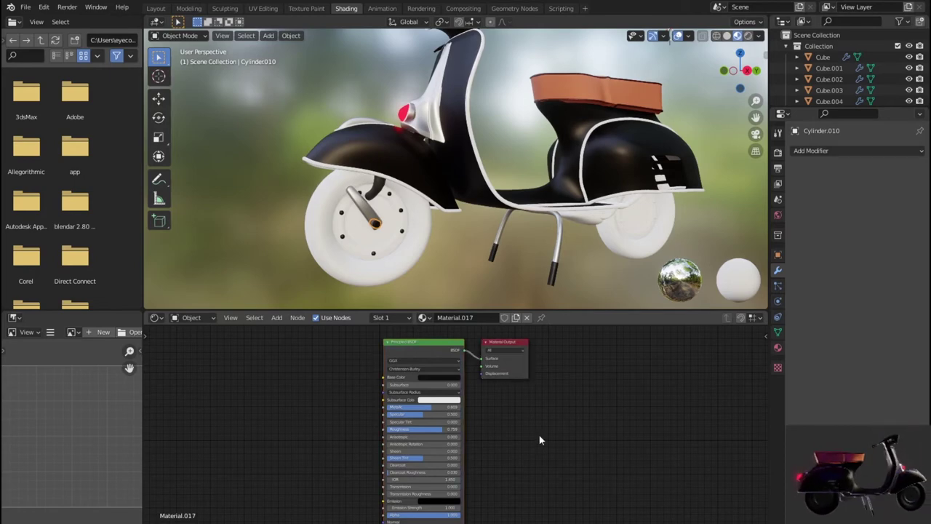
scroll(456, 243, down, 3)
mouse_move(456, 244)
middle_down()
mouse_move(526, 267)
mouse_move(462, 247)
mouse_move(657, 228)
mouse_move(479, 236)
mouse_move(508, 250)
middle_up()
scroll(529, 196, up, 3)
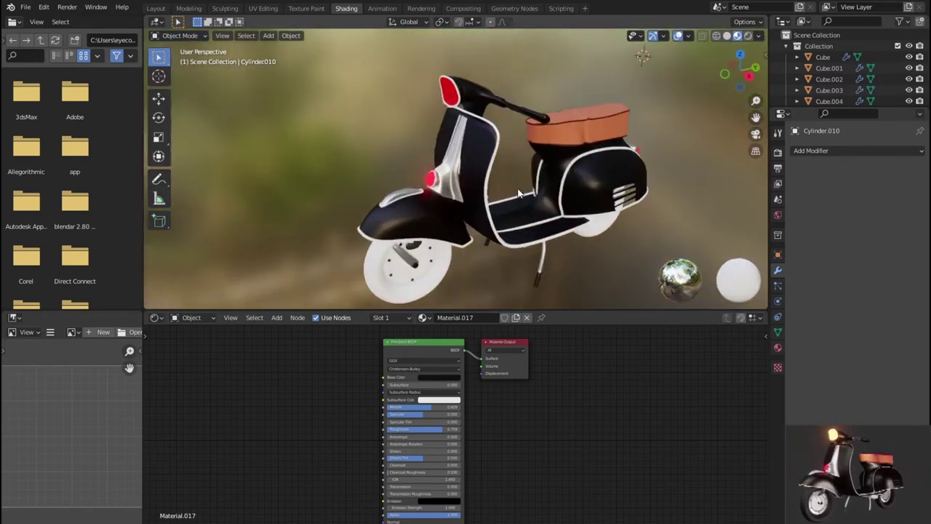
- Add an Emission node to the headlight's Material.012 and connect it to the Material Output
click(450, 101)
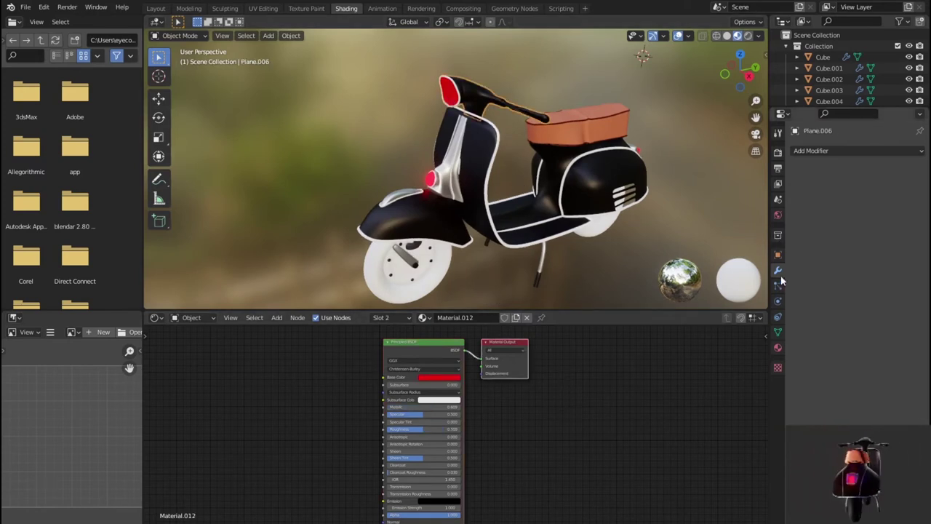
click(777, 347)
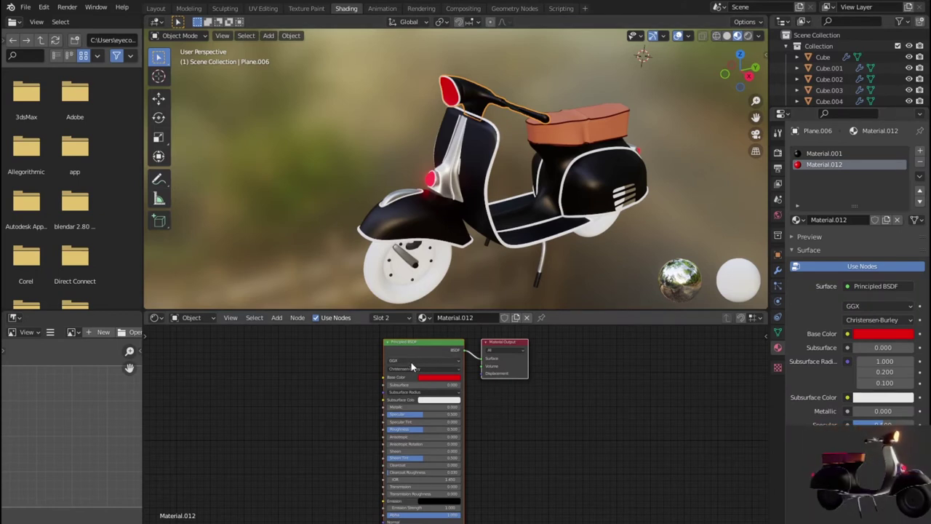
key(shift+a)
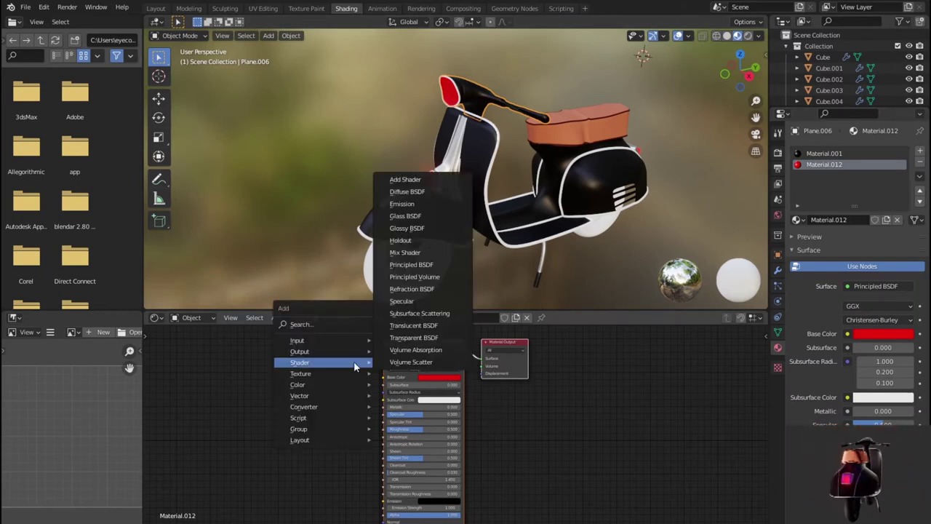
click(405, 204)
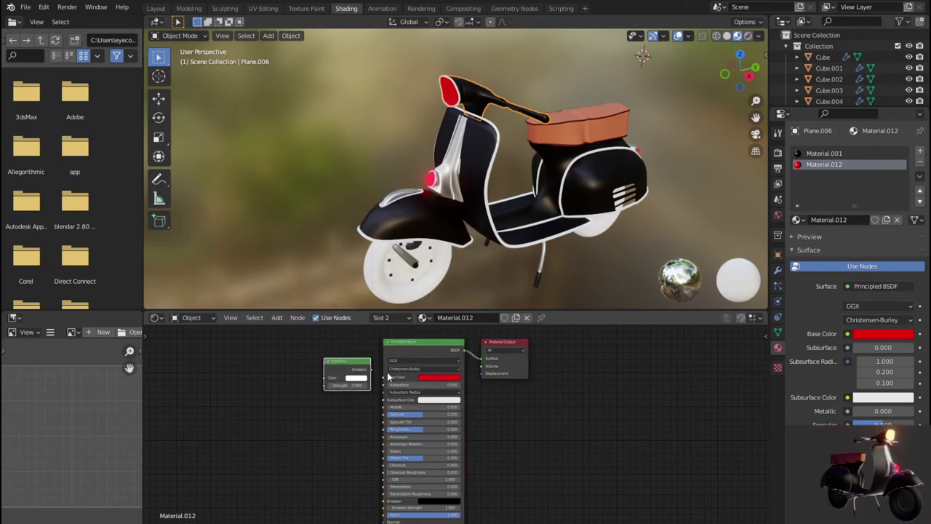
drag(370, 369, 482, 358)
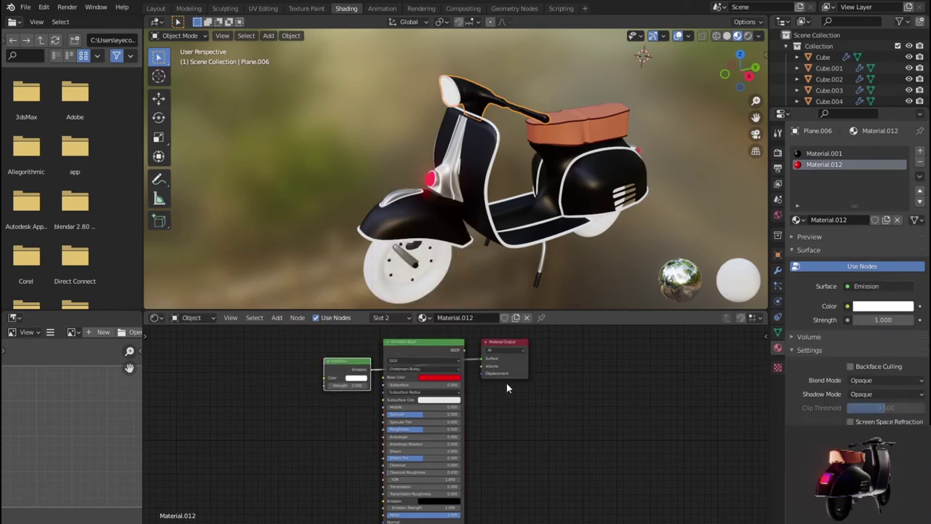
- Set the headlight emission colour to red and strength to 1.2
click(357, 378)
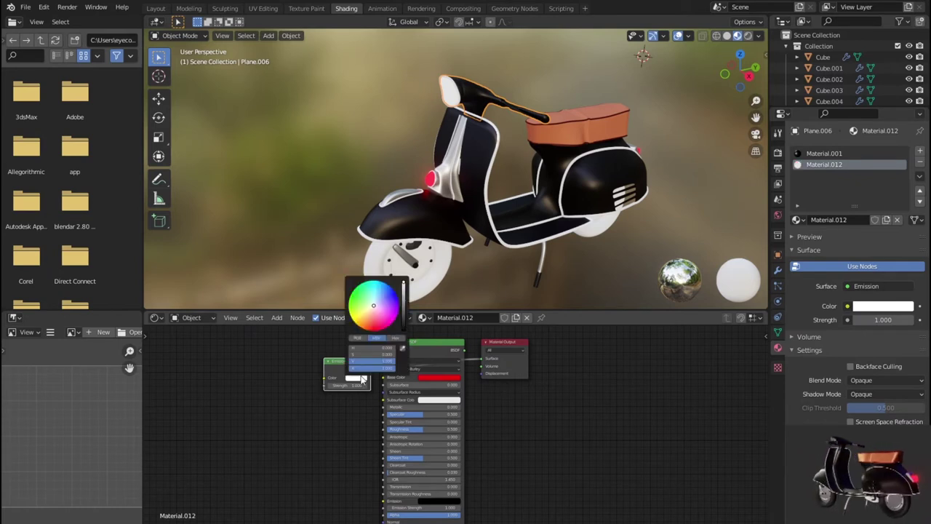
click(387, 327)
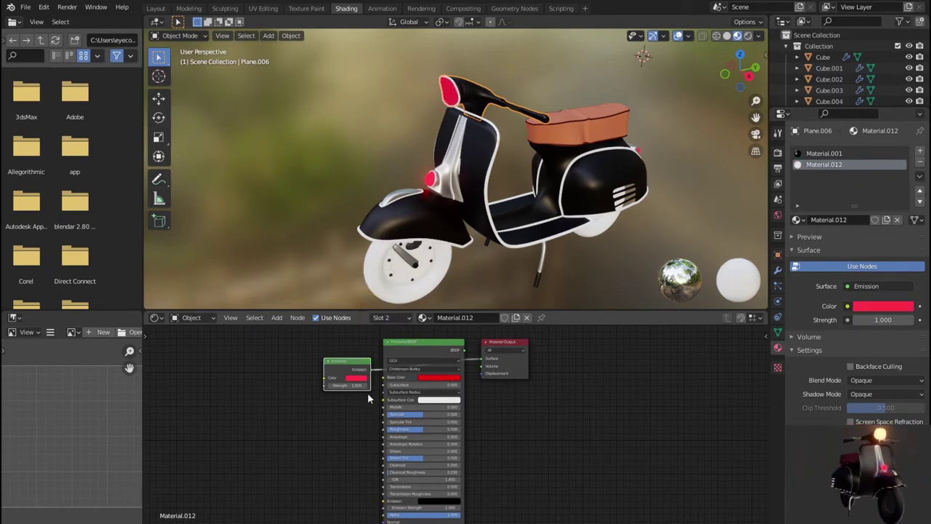
click(356, 418)
mouse_move(347, 385)
mouse_down()
mouse_move(386, 384)
mouse_move(350, 384)
mouse_up()
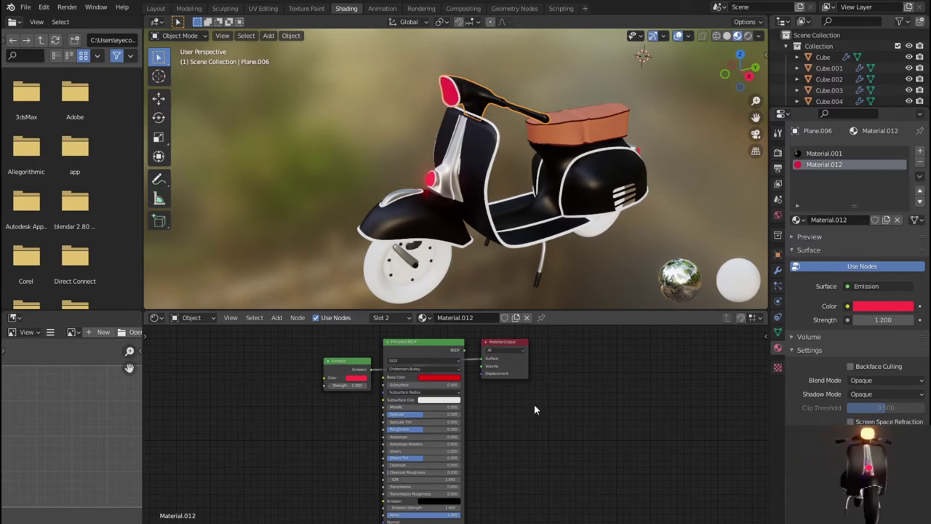
middle_drag(534, 404, 565, 409)
- Delete the unused Principled BSDF node and raise the headlight emission strength to 5
key(x)
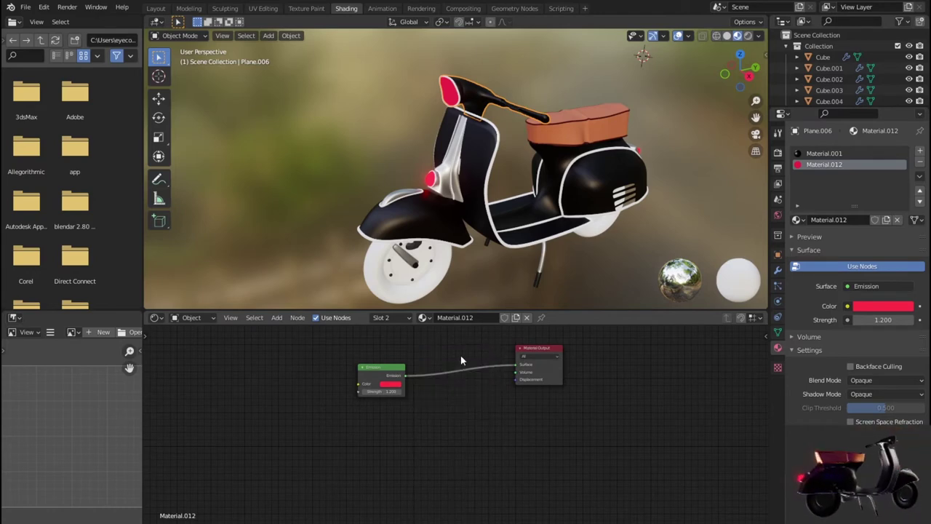
mouse_move(496, 173)
middle_down()
mouse_move(599, 168)
mouse_move(452, 173)
middle_up()
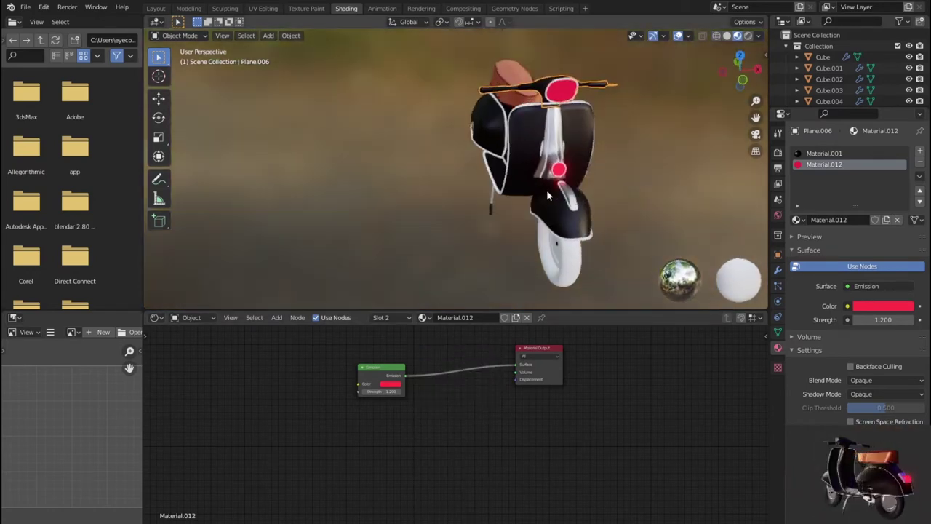
drag(384, 391, 452, 391)
middle_drag(524, 213, 493, 230)
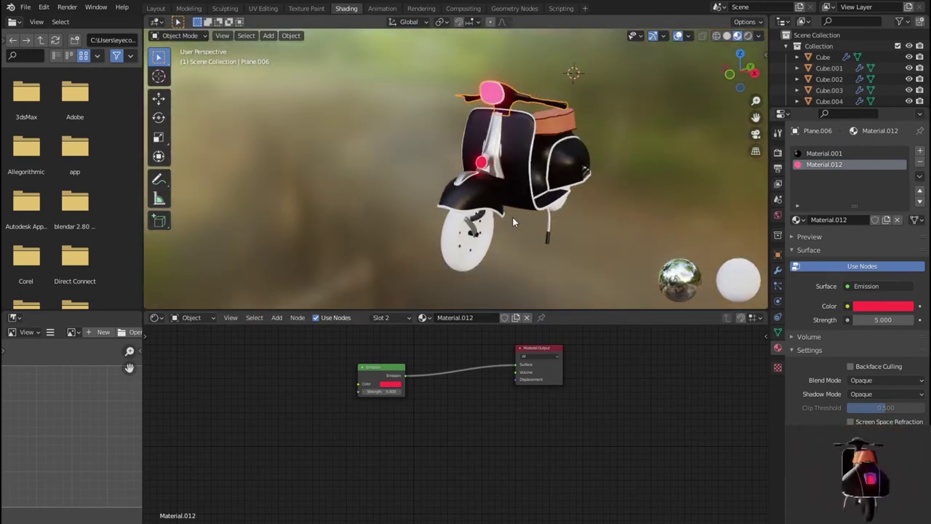
scroll(512, 216, down, 3)
- Change the headlight emission colour from red to orange and set the strength to 5.2
click(390, 383)
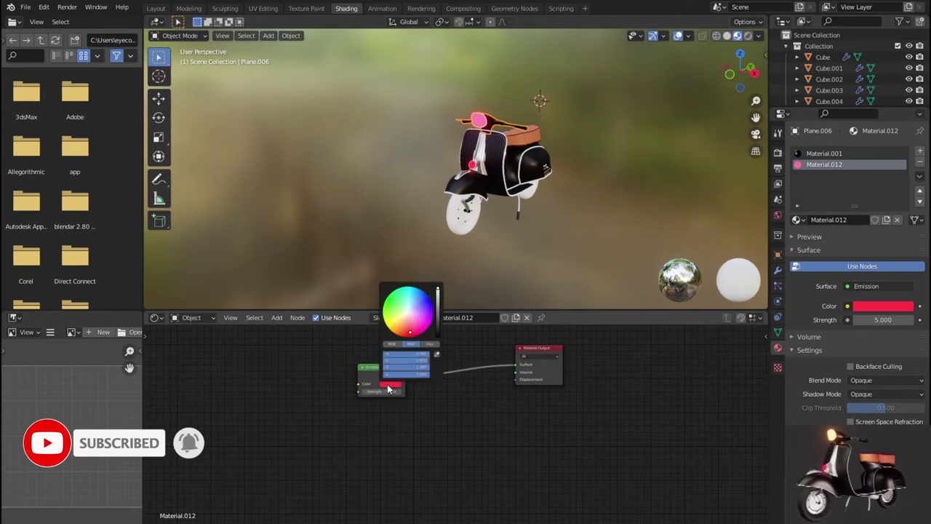
click(395, 334)
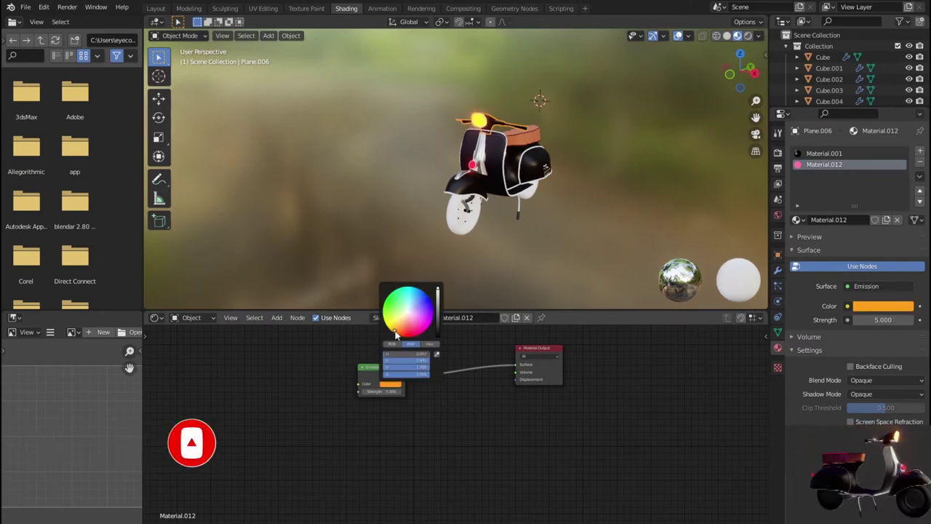
click(399, 331)
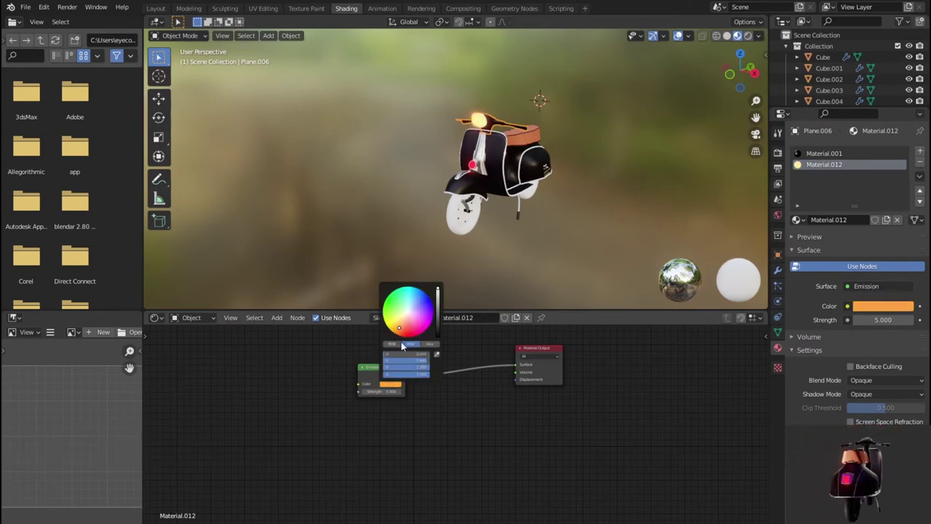
drag(383, 391, 364, 391)
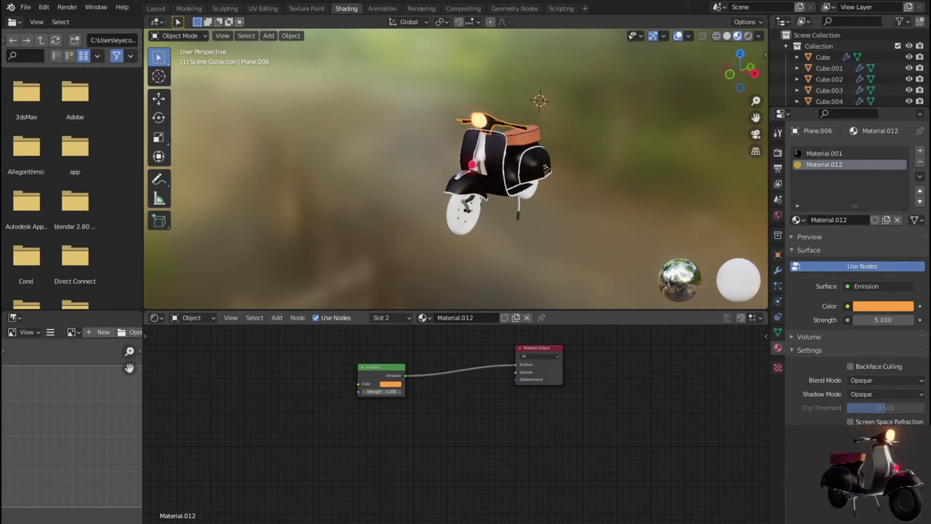
scroll(554, 172, up, 2)
scroll(554, 182, up, 1)
scroll(555, 202, up, 1)
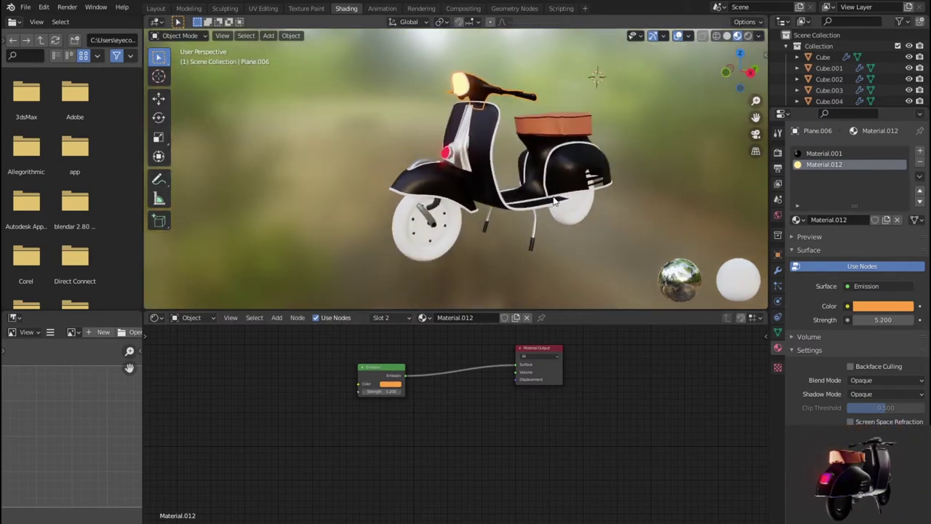
scroll(531, 211, down, 2)
mouse_move(549, 254)
middle_down()
mouse_move(460, 246)
mouse_move(561, 247)
mouse_move(495, 227)
middle_up()
scroll(495, 227, up, 3)
- Assign the existing Material.002 to the small part under the scooter body
click(499, 251)
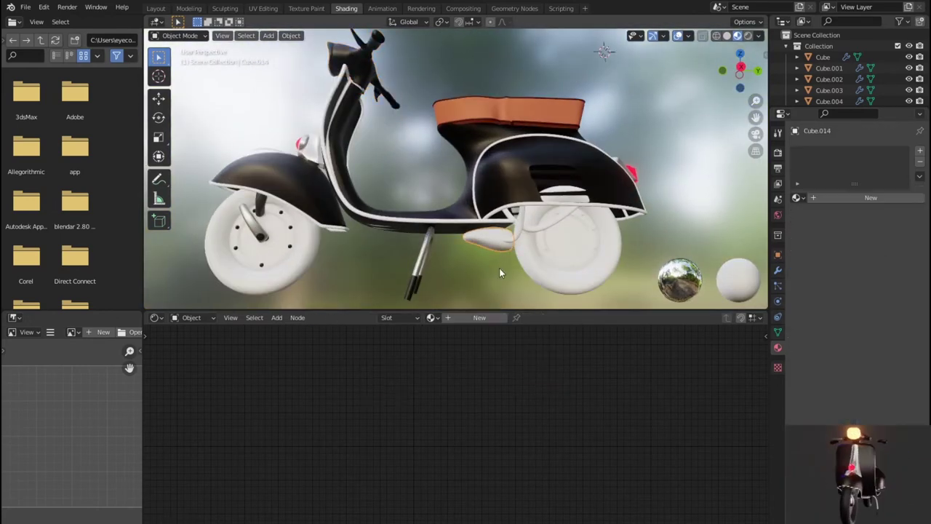
click(433, 318)
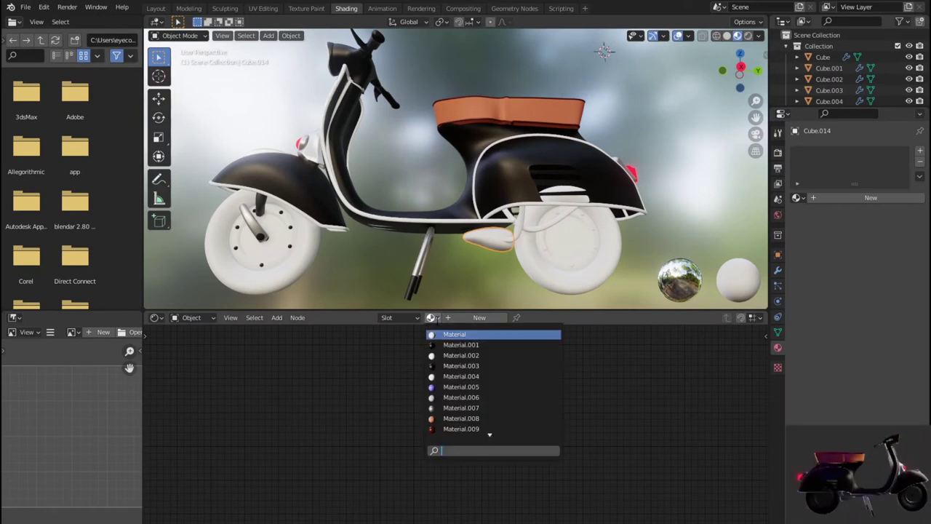
click(466, 355)
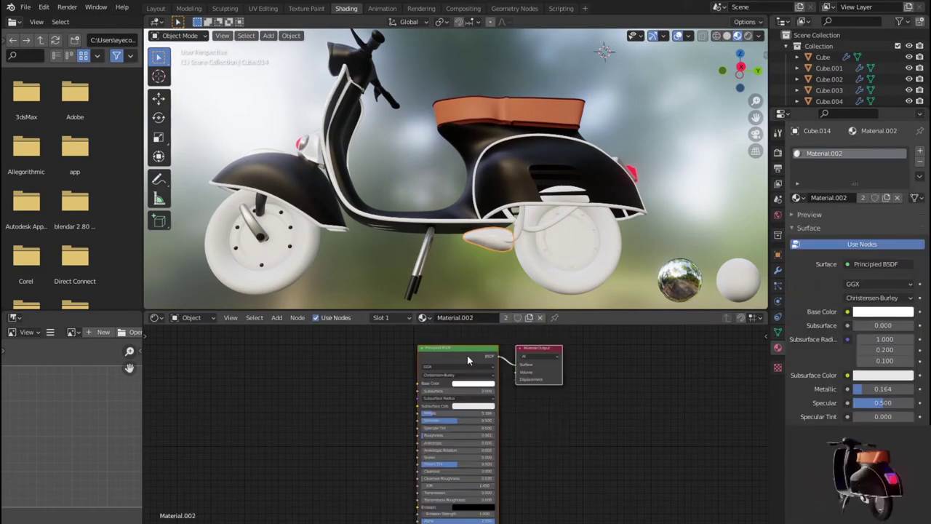
- Assign Material.001 to both thin cables near the rear wheel
click(521, 226)
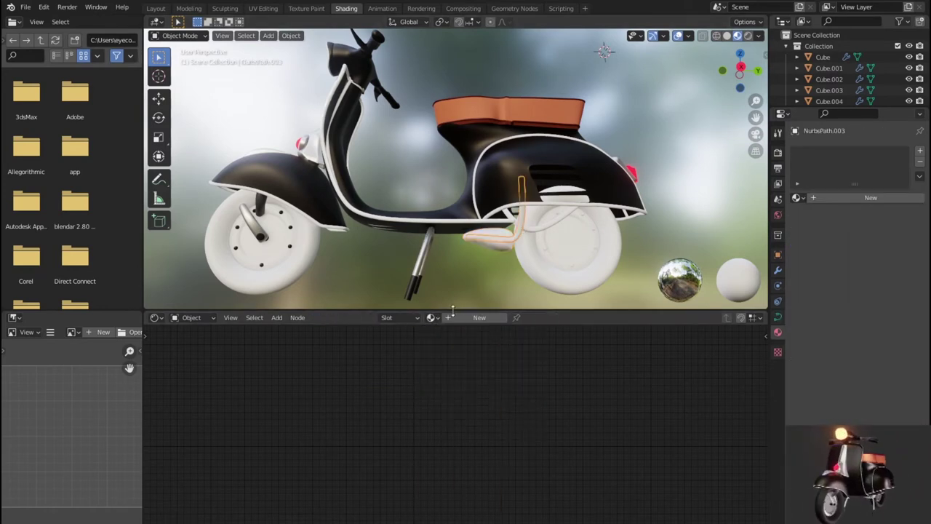
click(431, 318)
click(461, 344)
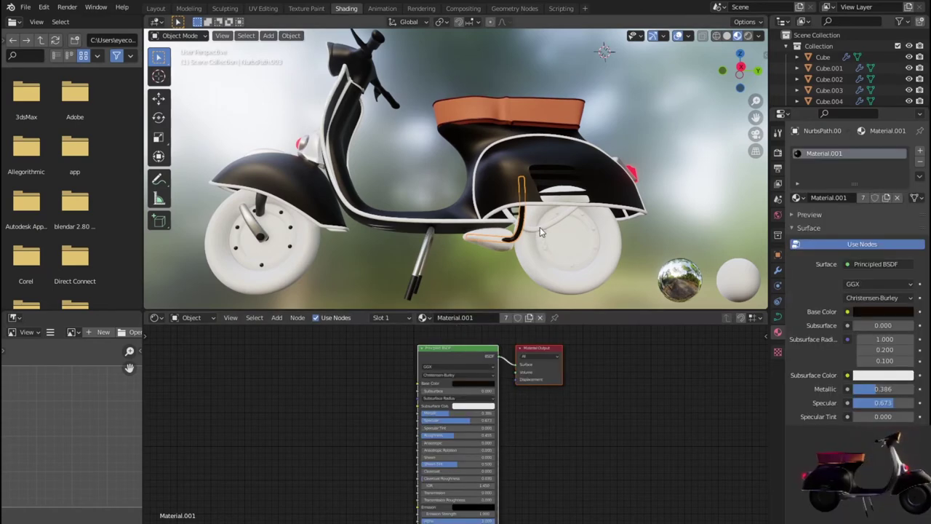
click(539, 227)
click(436, 318)
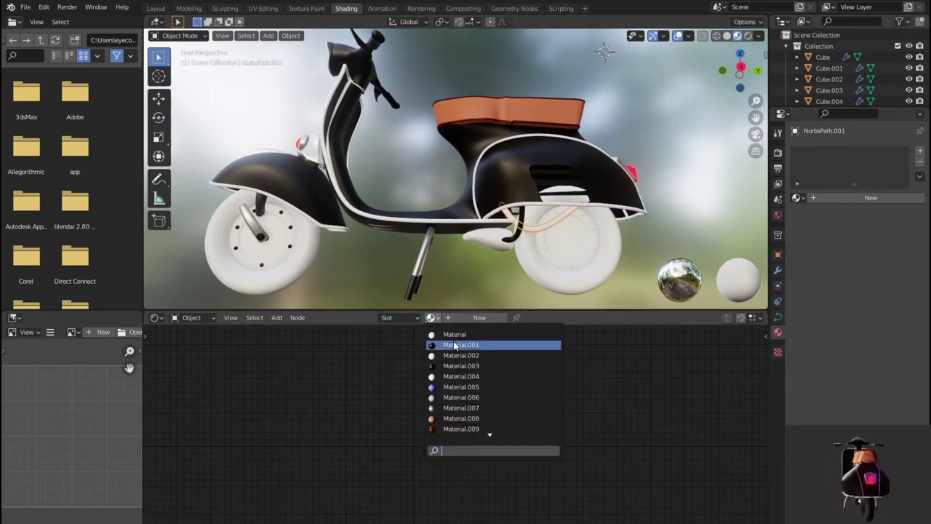
click(455, 345)
- Give the rear wheel hub a new Material.018 with a dark red base colour
scroll(510, 281, down, 4)
middle_drag(464, 266, 475, 259)
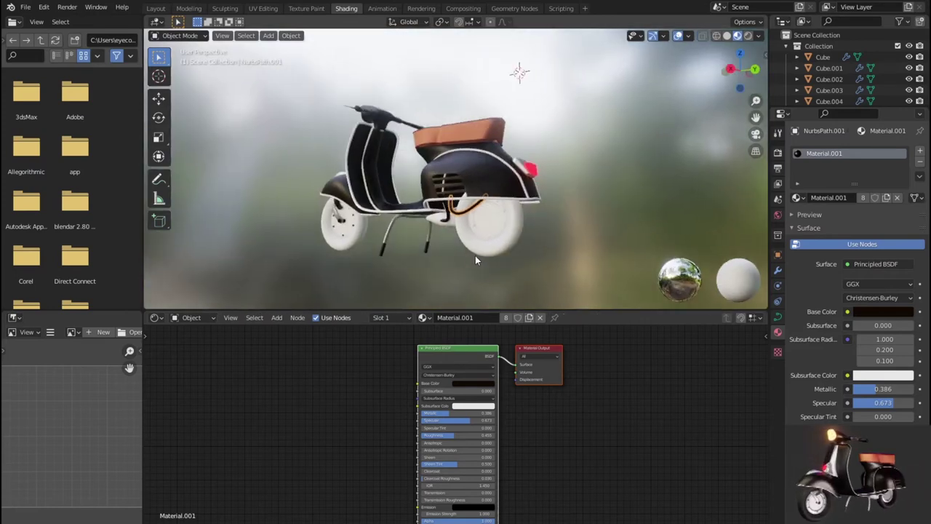
scroll(487, 264, up, 6)
scroll(508, 272, down, 4)
click(506, 266)
click(456, 319)
click(480, 380)
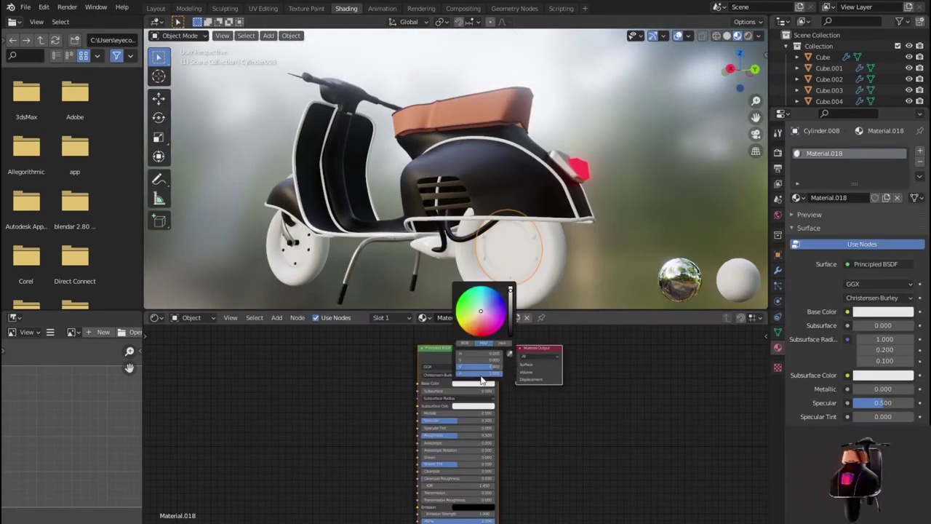
click(511, 329)
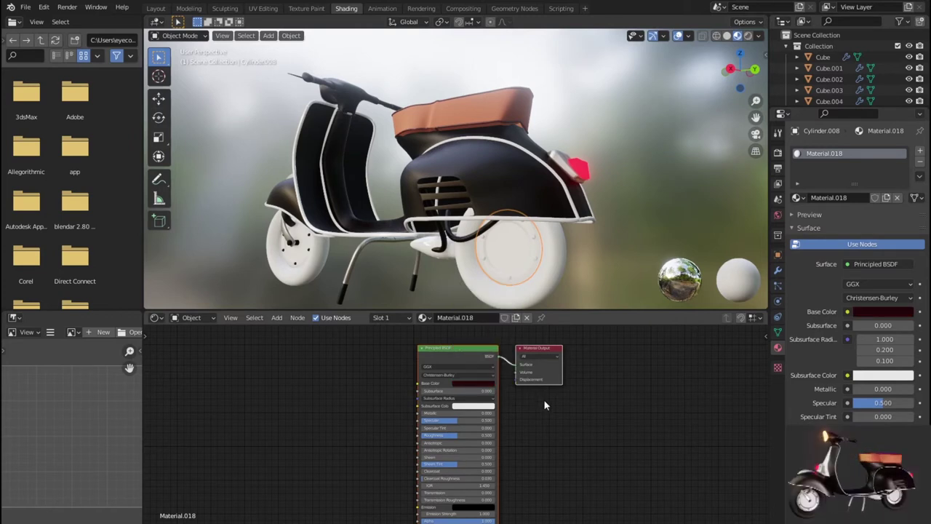
click(476, 383)
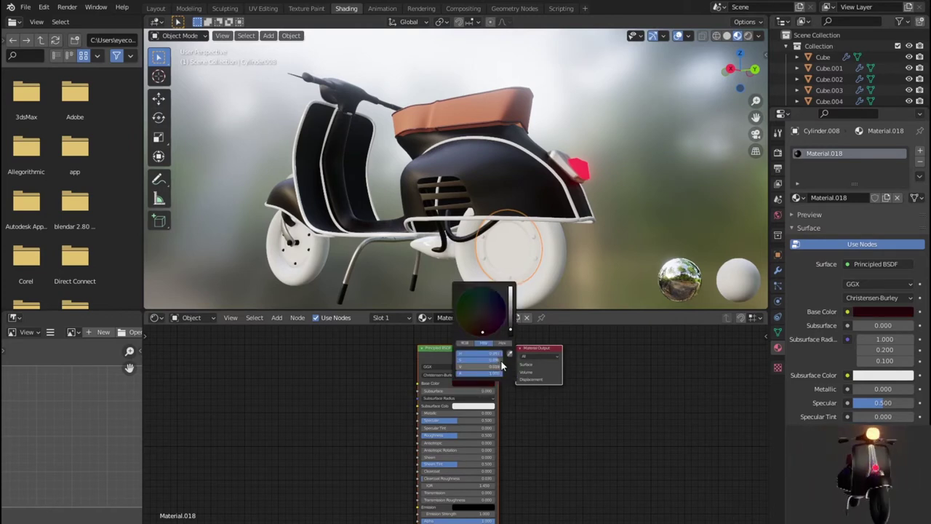
click(510, 321)
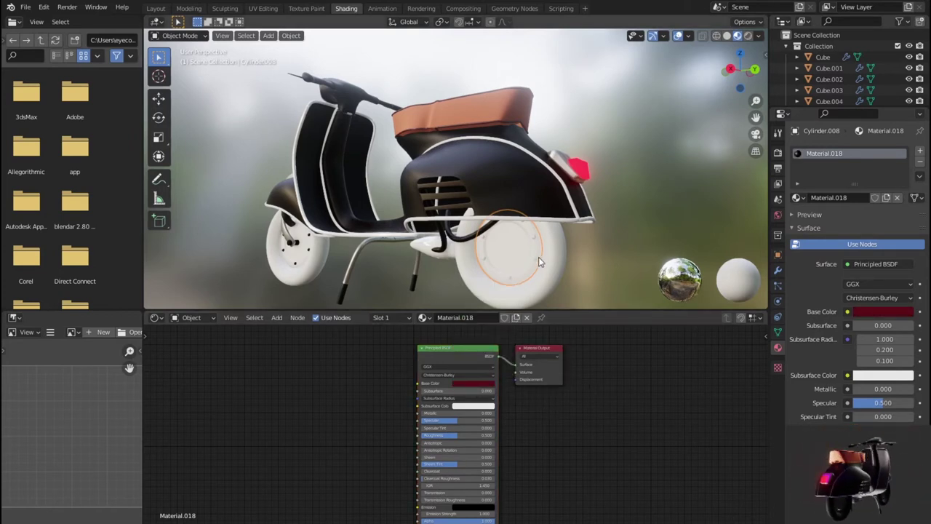
click(538, 257)
middle_drag(538, 262, 529, 227)
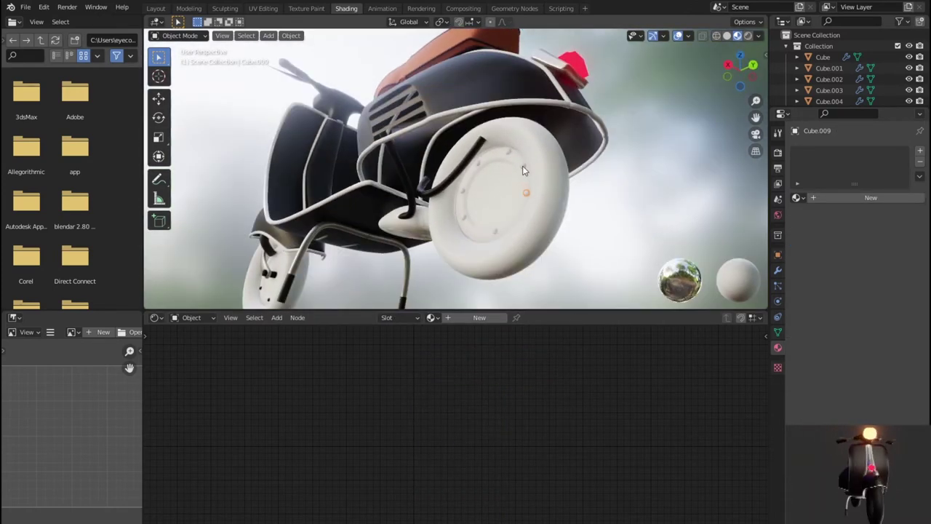
- Create a new Material.019 on a rim bolt and set its base colour to magenta
shift+click(508, 153)
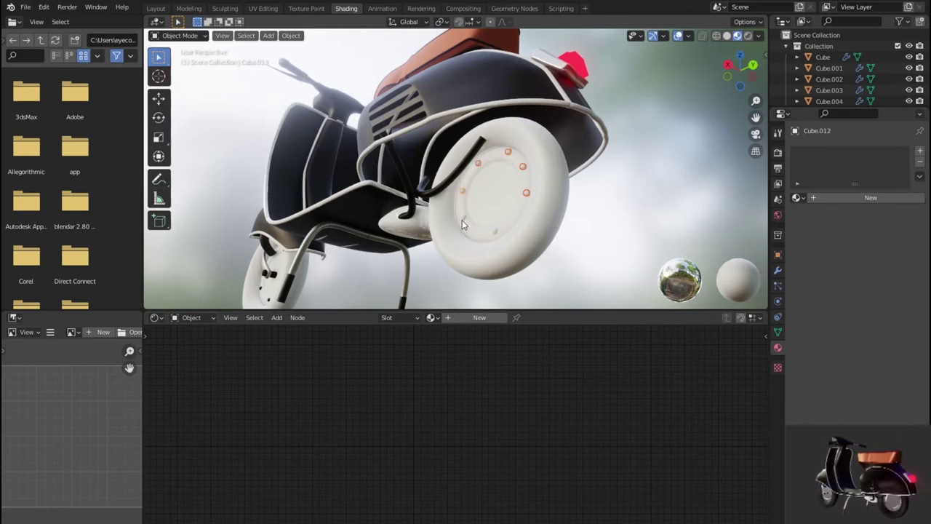
shift+click(495, 233)
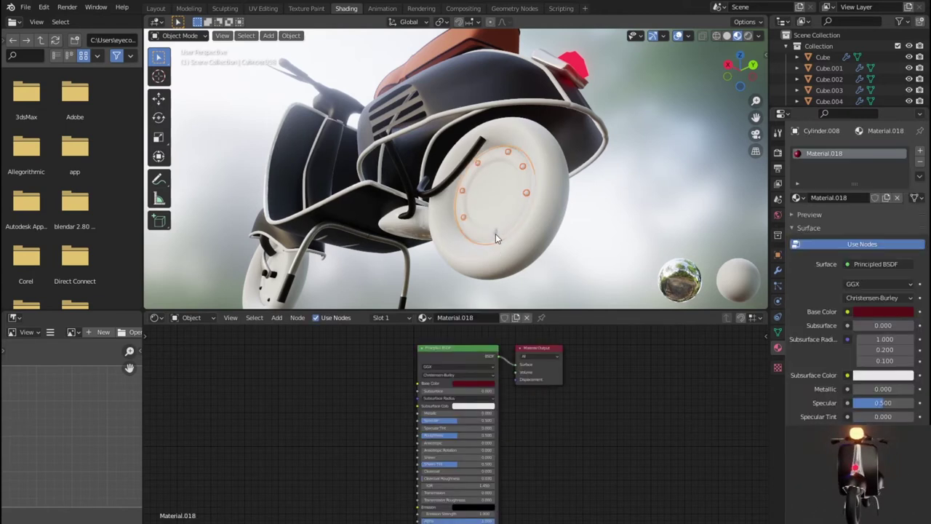
shift+click(496, 233)
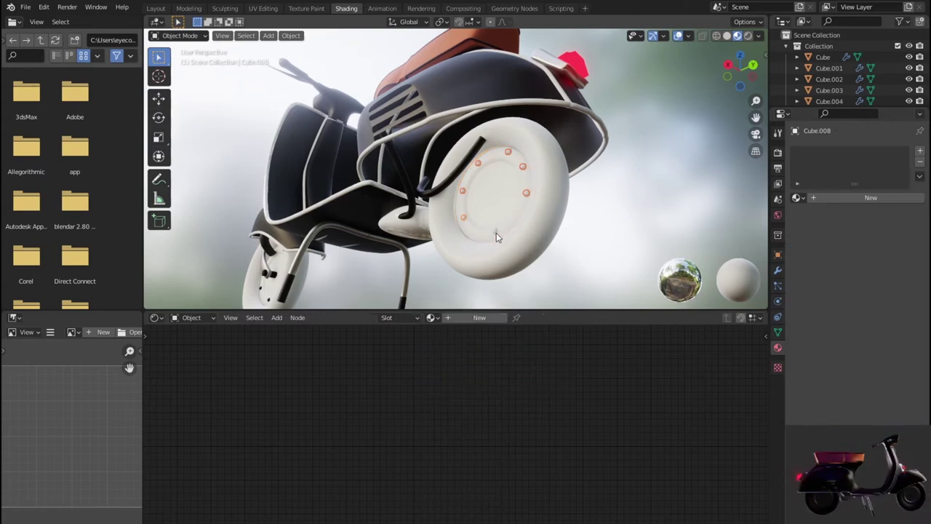
click(479, 317)
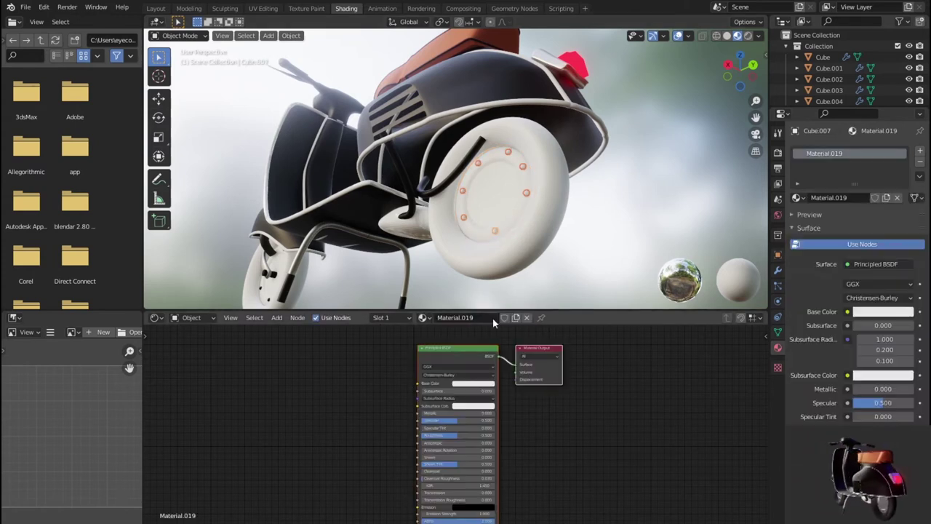
click(470, 388)
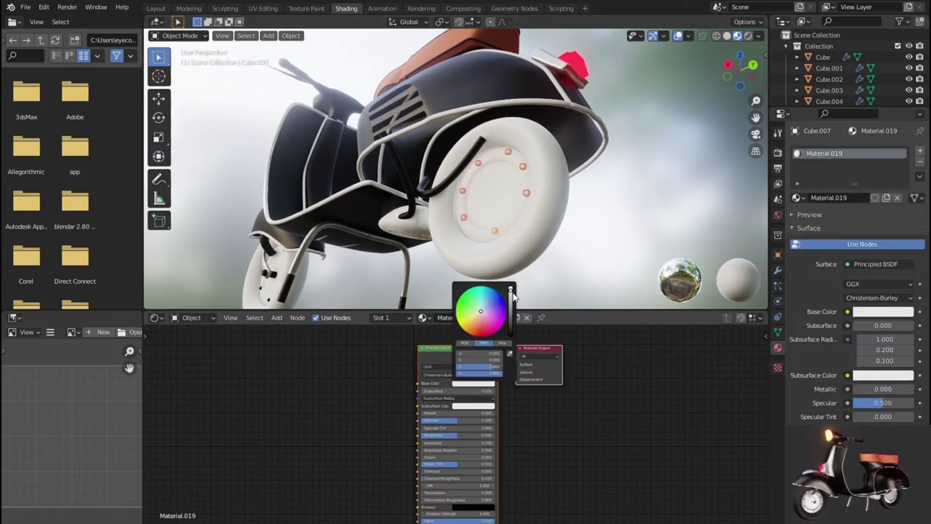
click(510, 331)
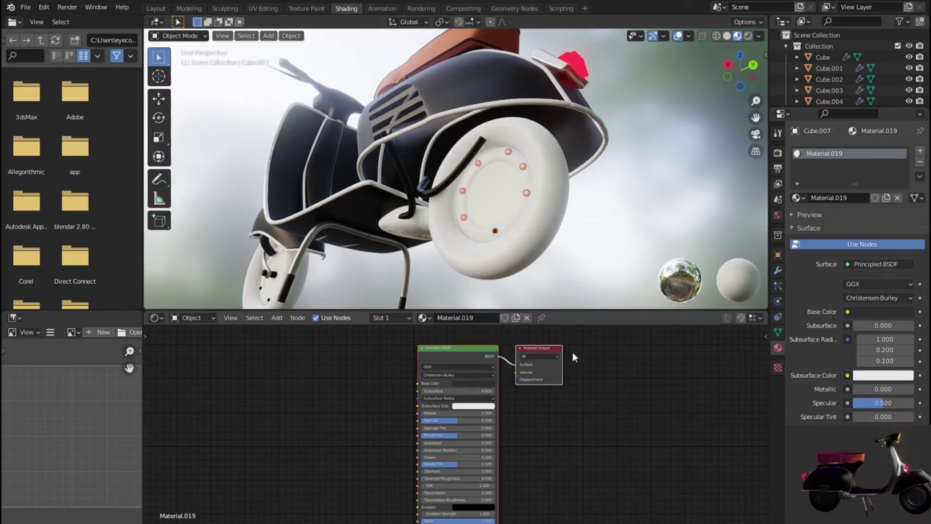
click(472, 384)
click(500, 319)
- Assign Material.019 to three more bolts on the wheel rim
scroll(487, 320, up, 8)
scroll(487, 320, up, 8)
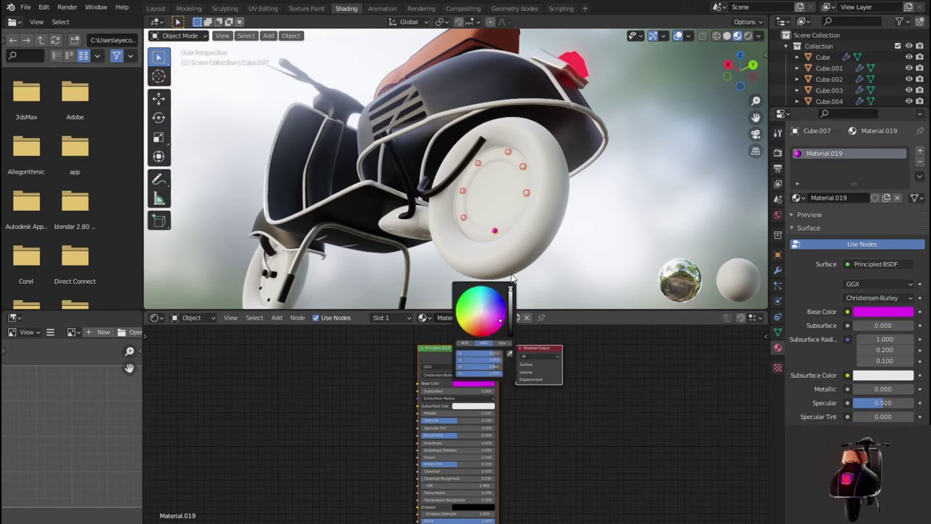
click(525, 192)
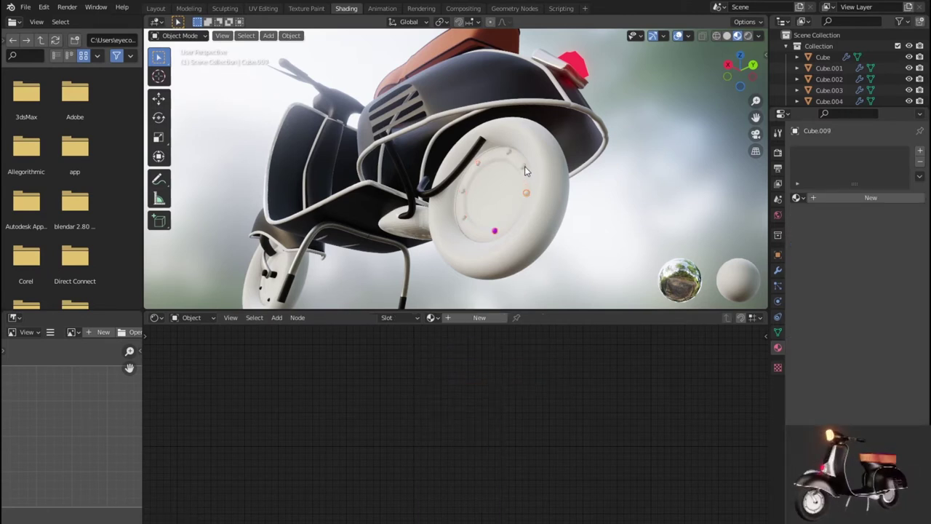
click(431, 317)
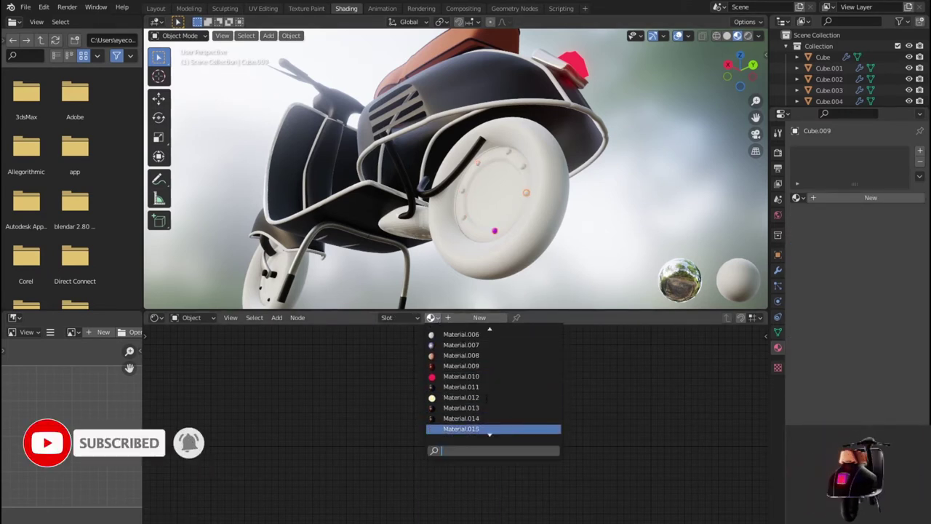
scroll(486, 397, down, 4)
click(468, 427)
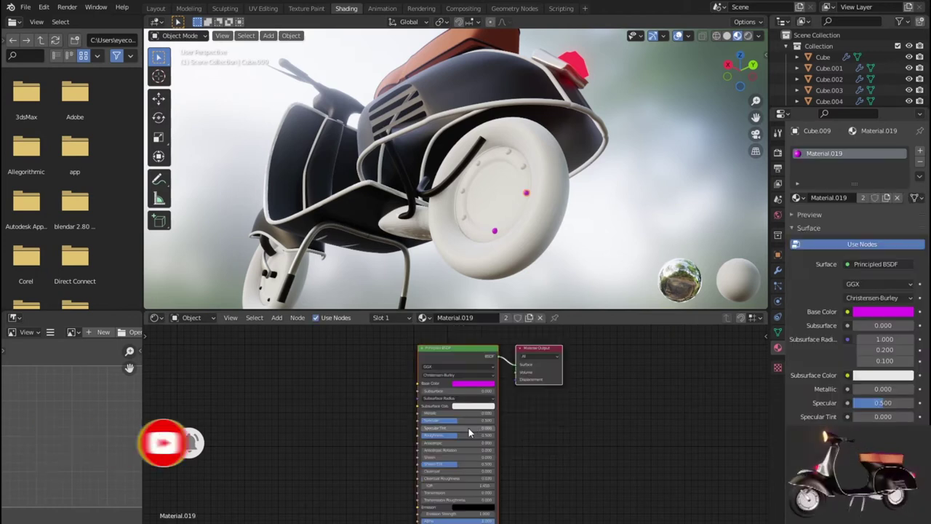
click(523, 166)
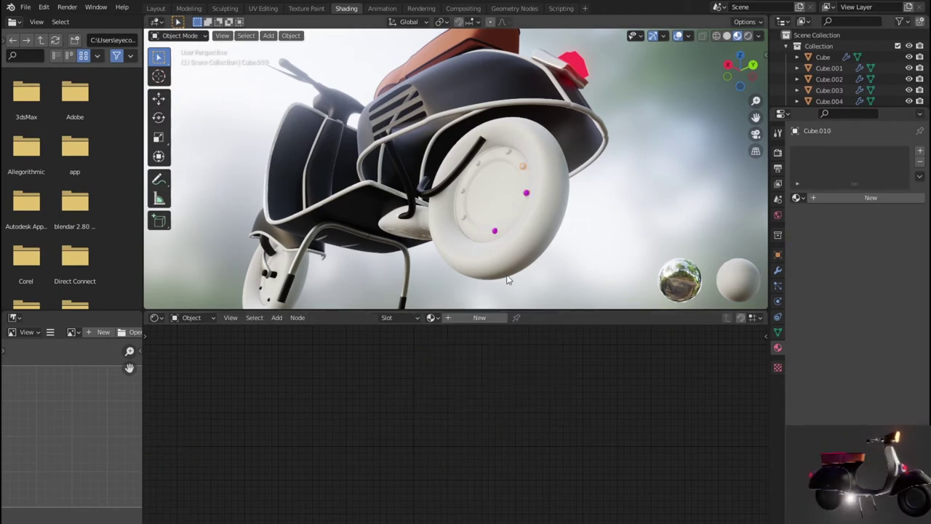
click(431, 317)
scroll(487, 393, down, 5)
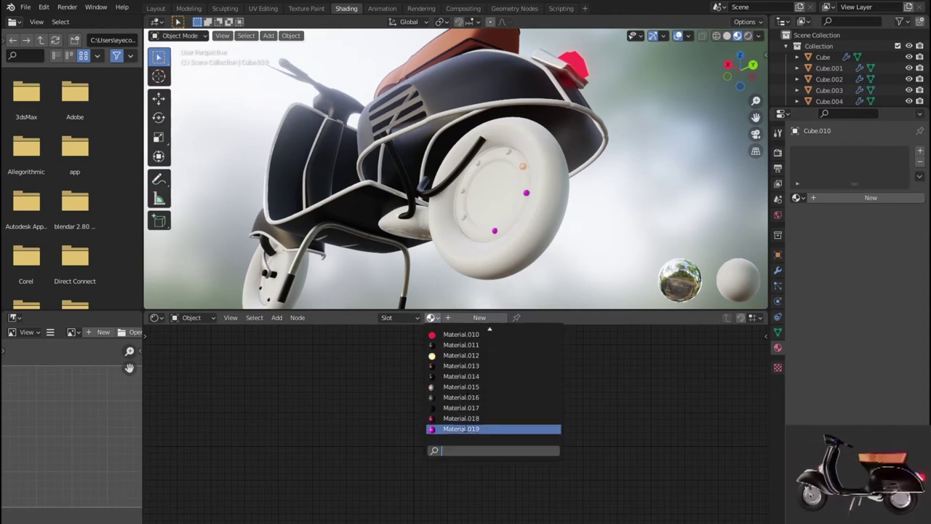
click(468, 429)
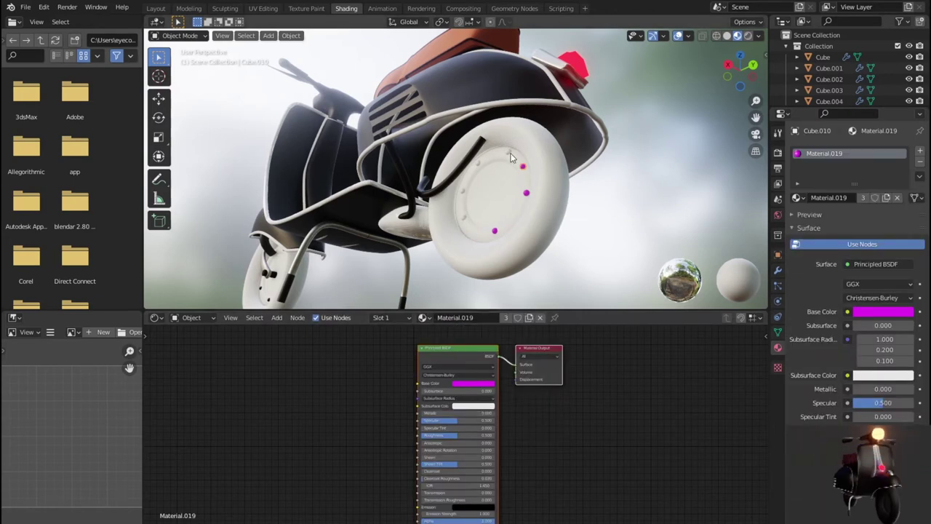
click(473, 173)
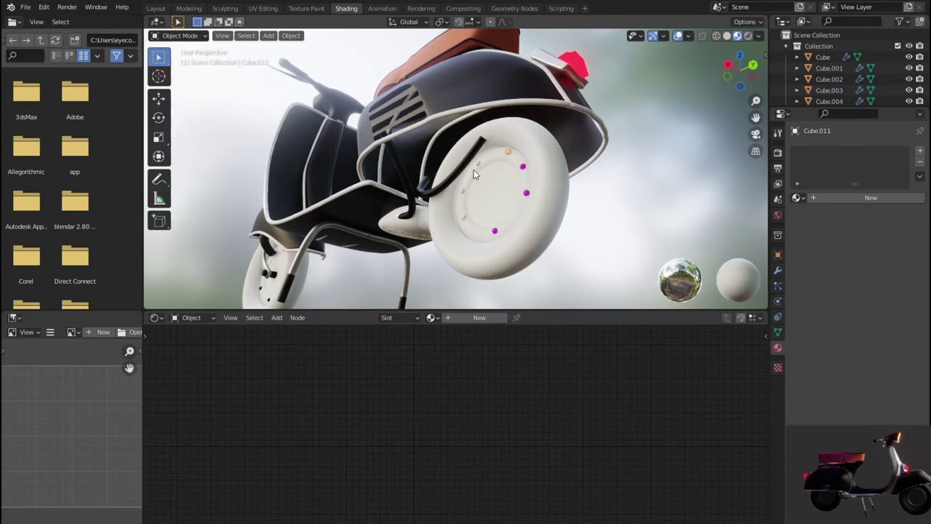
click(431, 318)
scroll(495, 386, down, 10)
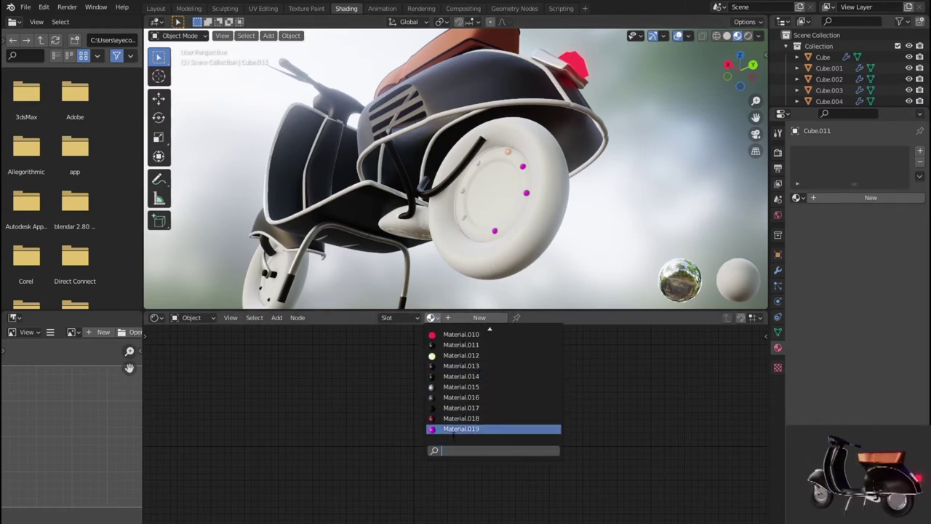
click(465, 429)
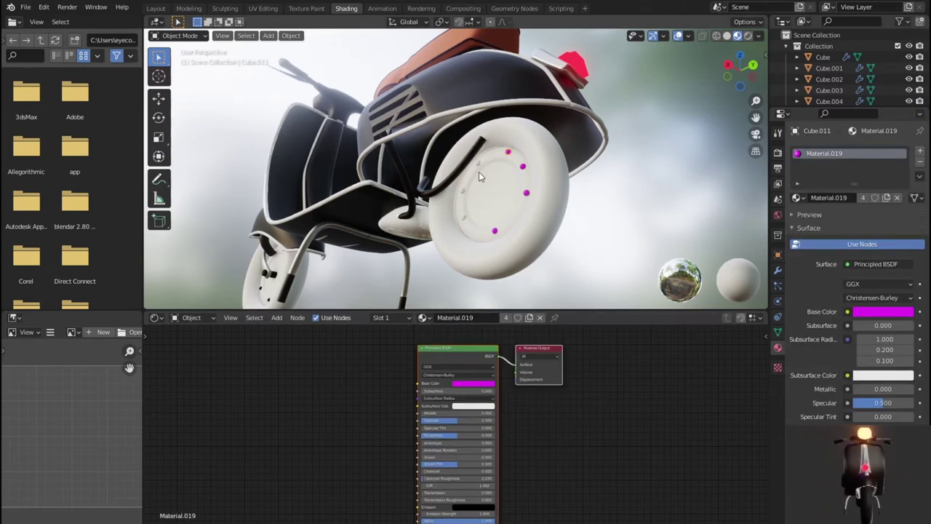
- Assign Material.019 to two further unpainted bolts on the rim
click(472, 198)
click(480, 190)
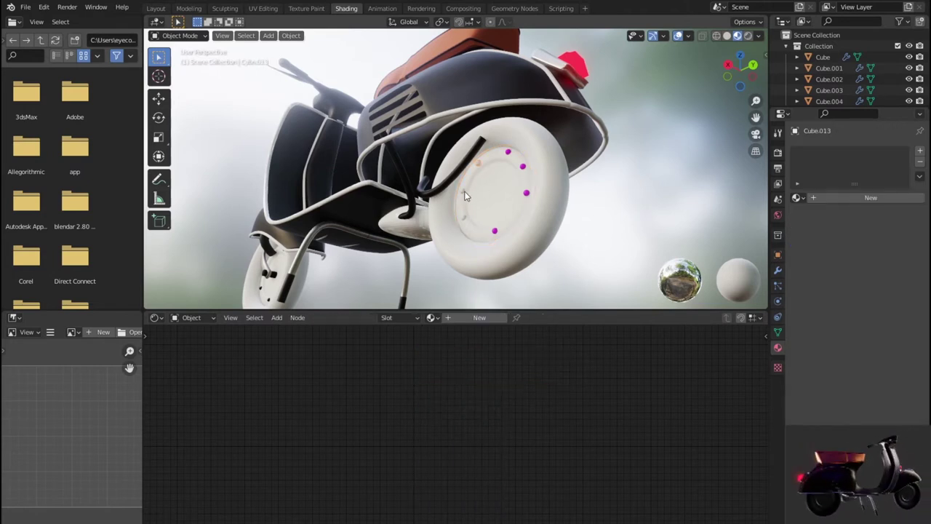
click(438, 323)
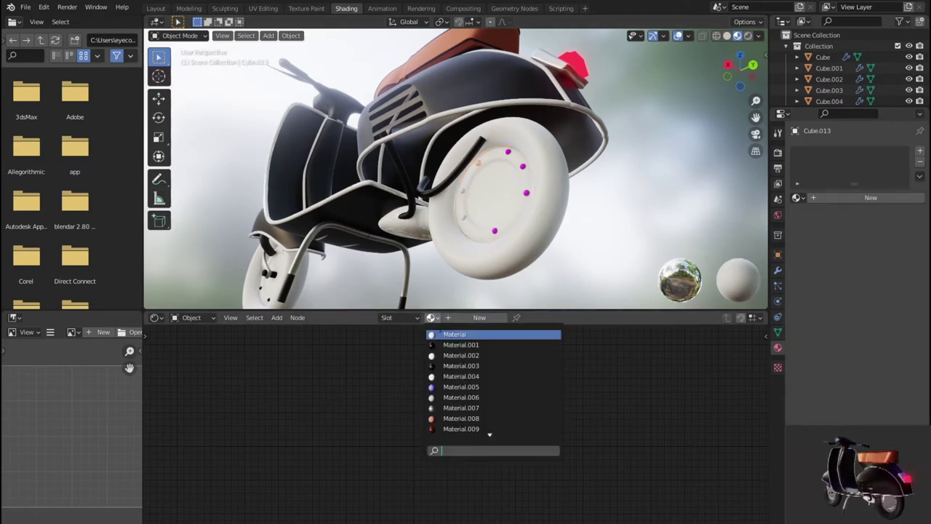
scroll(469, 420, down, 3)
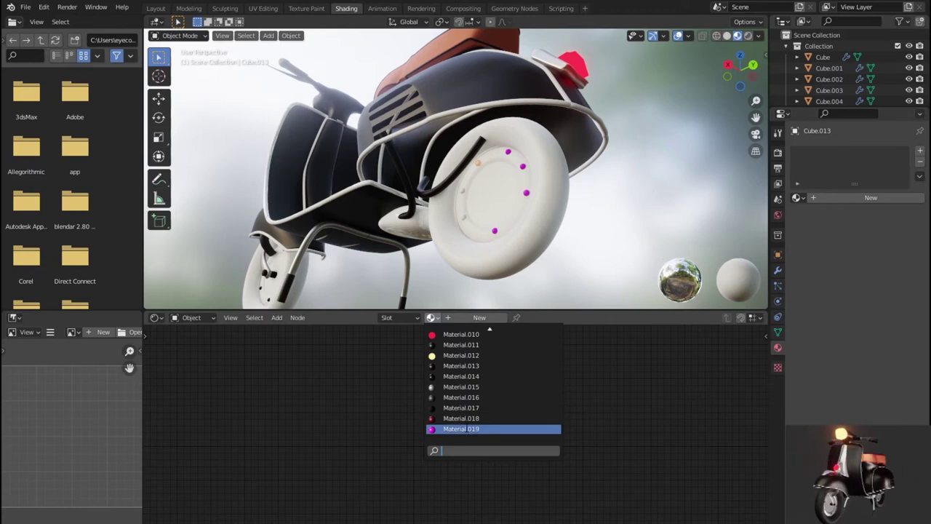
click(461, 428)
click(470, 222)
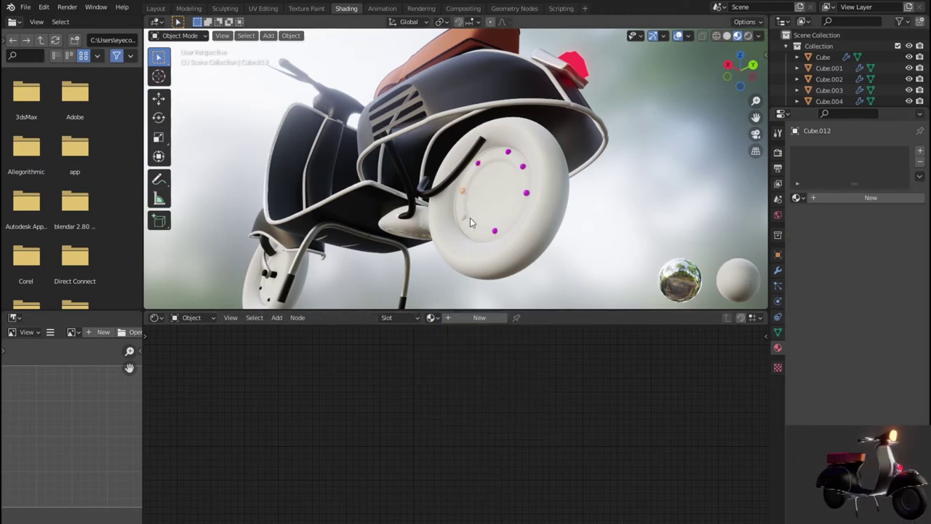
click(432, 318)
scroll(495, 387, down, 8)
scroll(495, 387, down, 3)
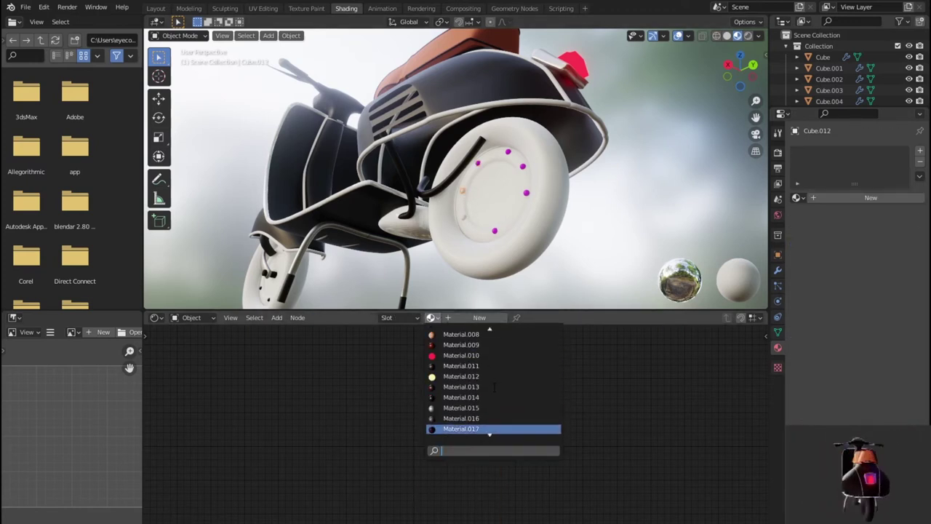
scroll(473, 404, down, 2)
click(466, 428)
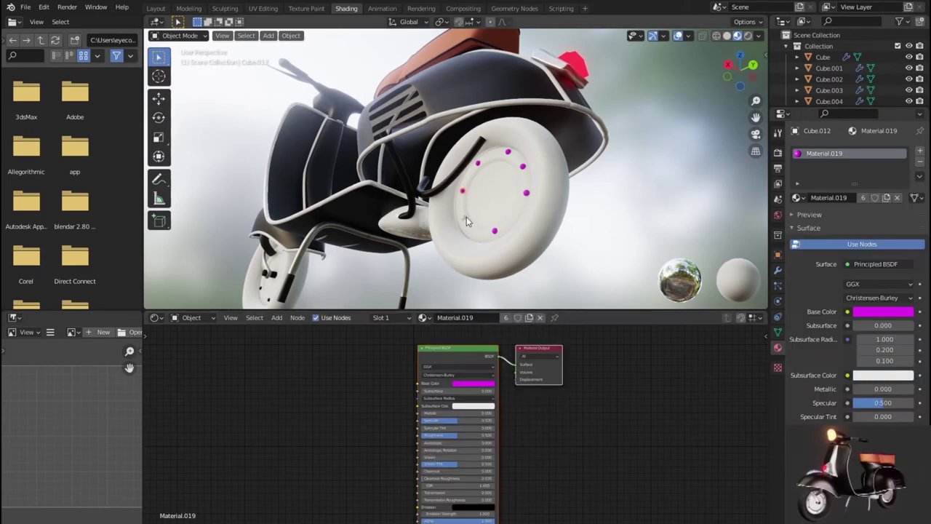
- Give the last unpainted bolt Material.019, undoing an accidental wrong material pick
click(466, 218)
click(464, 220)
click(464, 218)
click(464, 218)
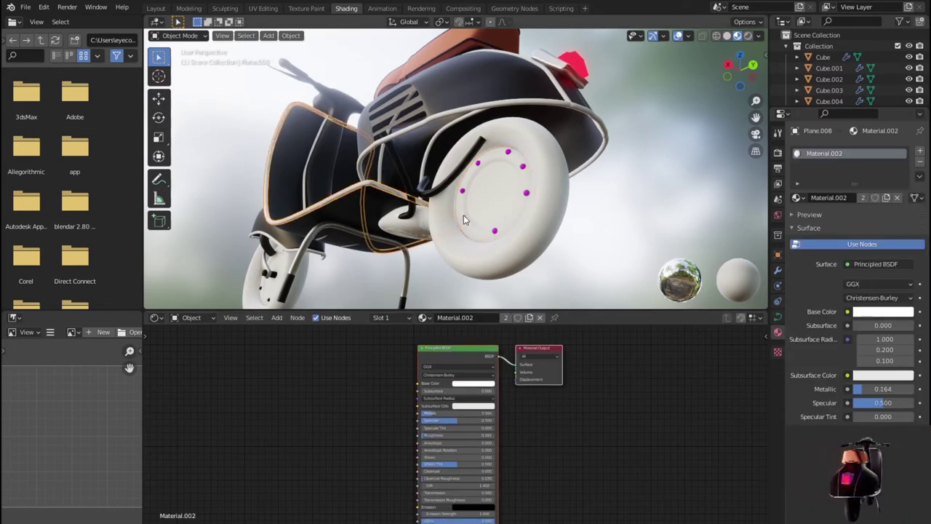
click(464, 218)
click(432, 317)
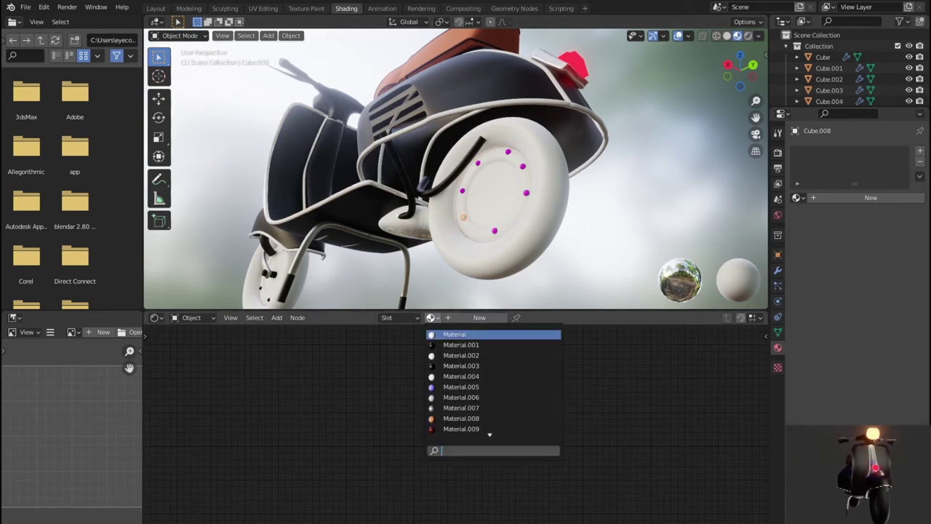
scroll(447, 336, down, 10)
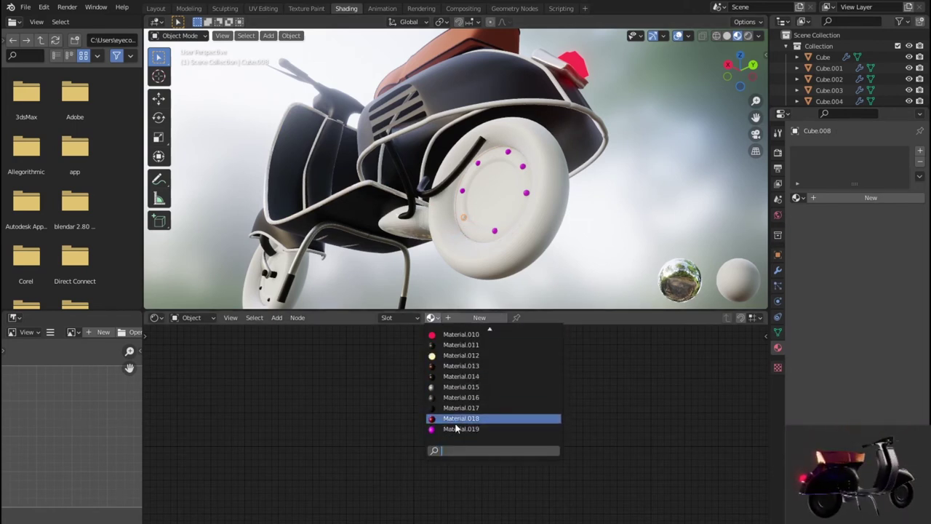
click(458, 419)
key(ctrl+z)
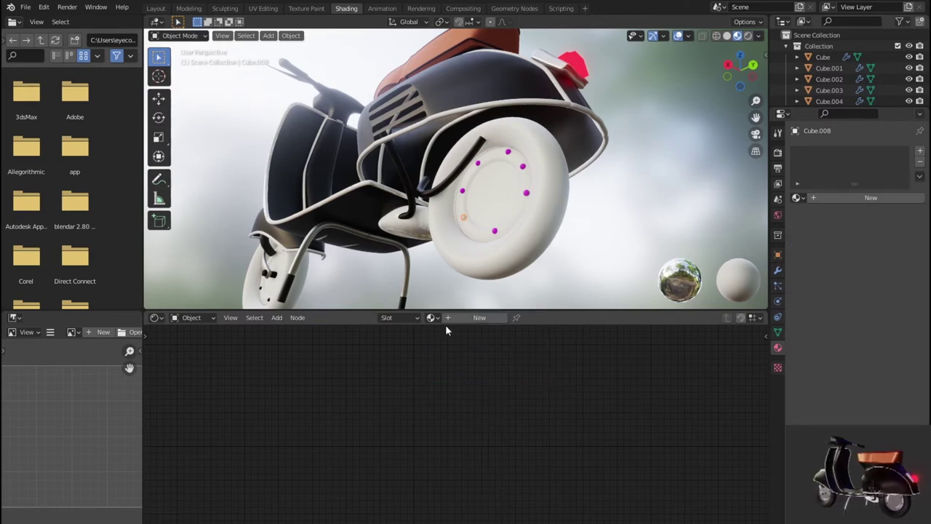
click(431, 317)
scroll(491, 376, down, 9)
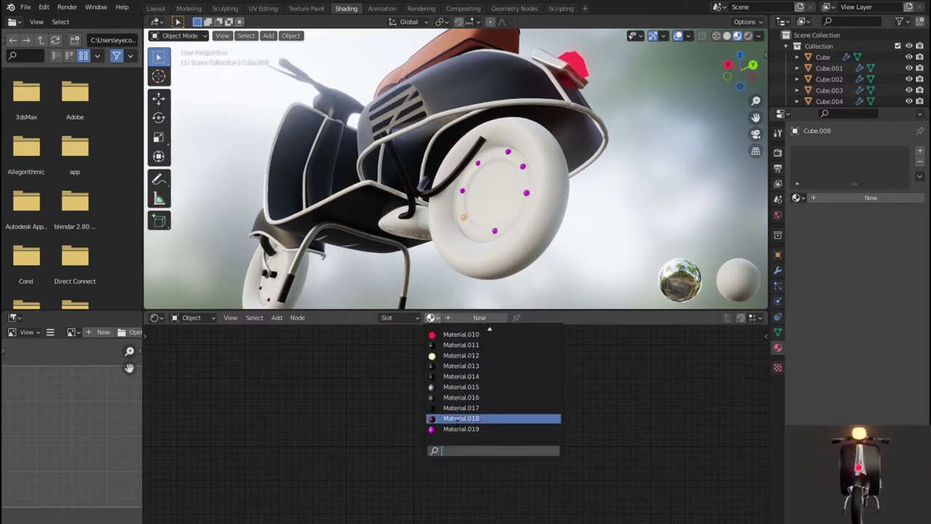
click(459, 429)
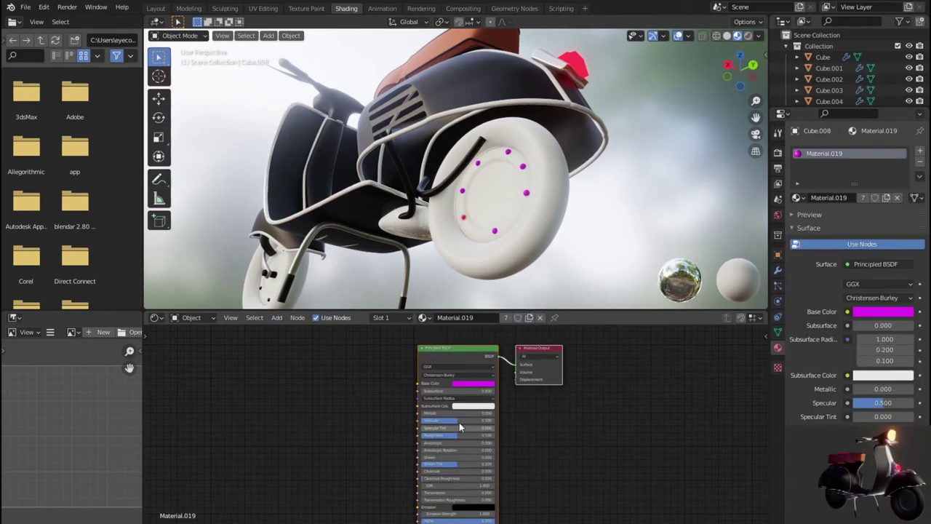
click(486, 387)
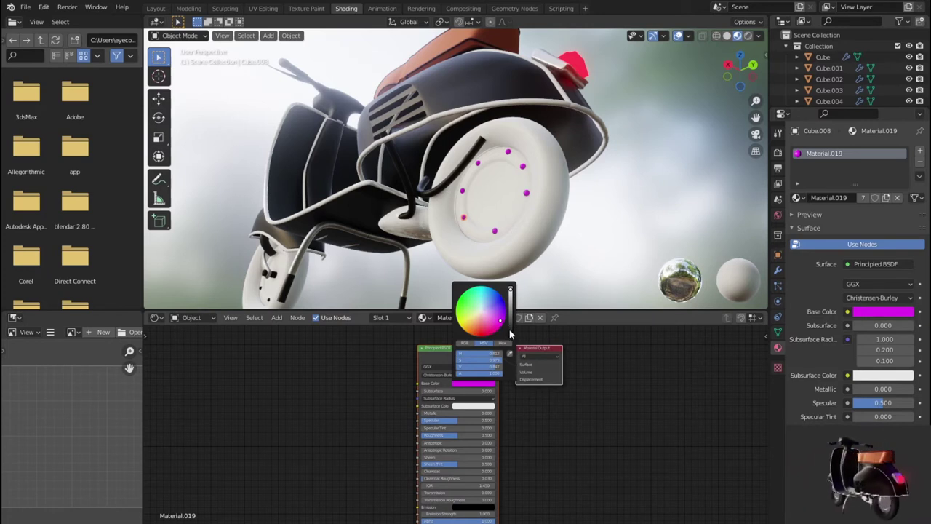
click(510, 334)
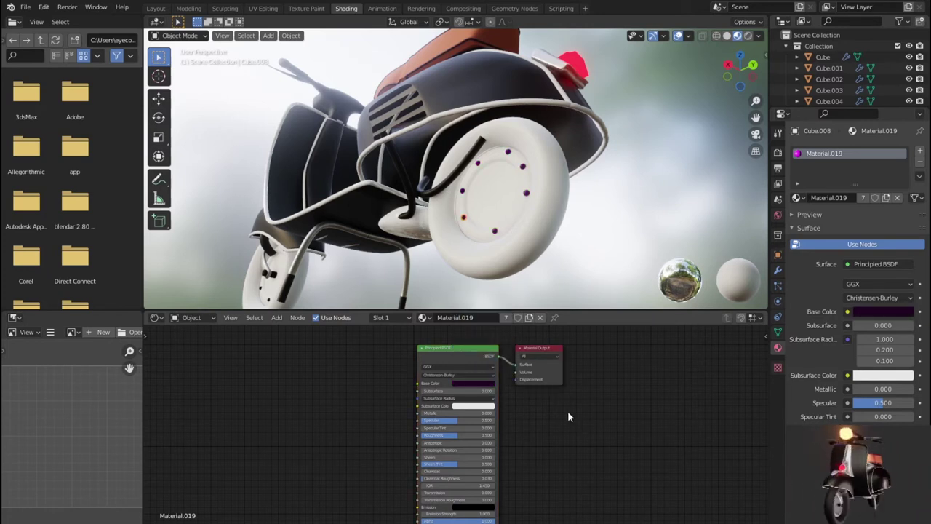
drag(449, 420, 458, 412)
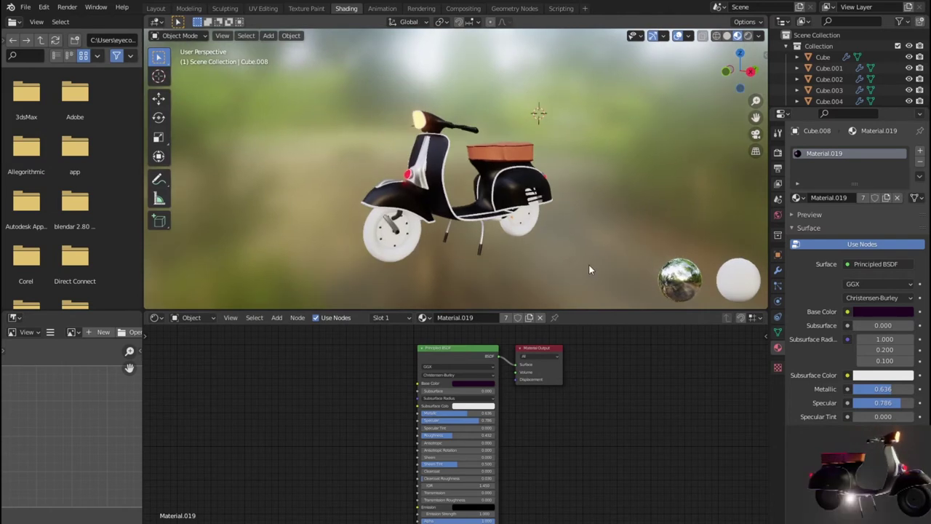
scroll(589, 263, up, 2)
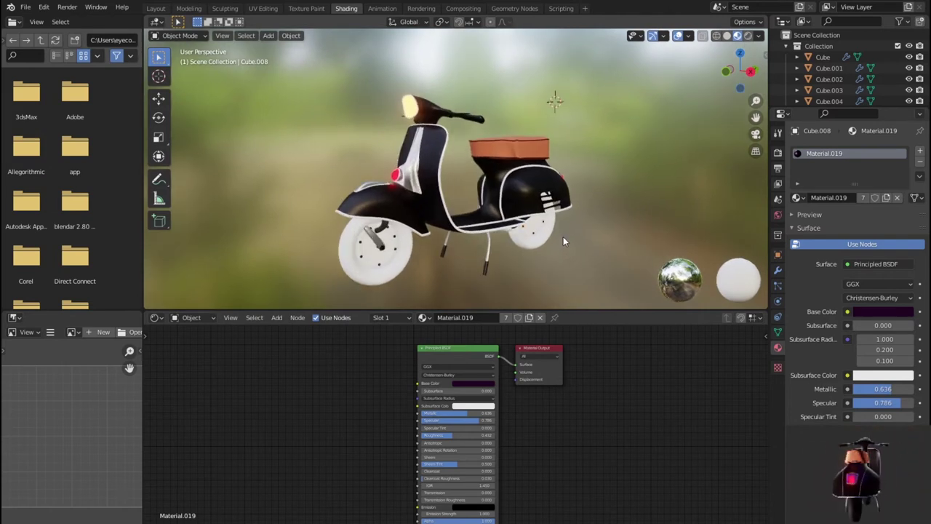
middle_drag(564, 237, 566, 235)
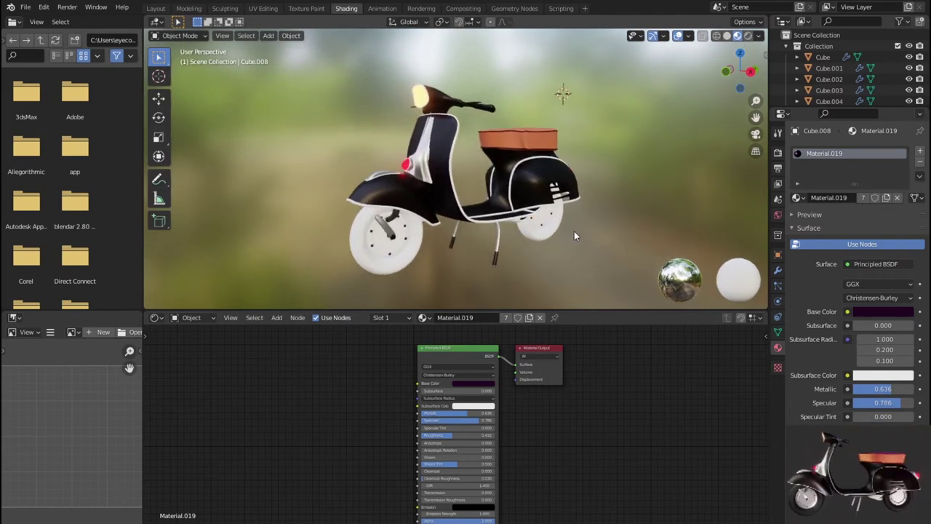
mouse_move(577, 229)
middle_down()
mouse_move(673, 222)
mouse_move(699, 233)
mouse_move(758, 223)
mouse_move(568, 213)
mouse_move(612, 227)
mouse_move(659, 213)
mouse_move(691, 221)
middle_up()
mouse_move(466, 214)
middle_down()
mouse_move(575, 219)
mouse_move(558, 272)
mouse_move(549, 275)
mouse_move(591, 238)
mouse_move(603, 243)
middle_up()
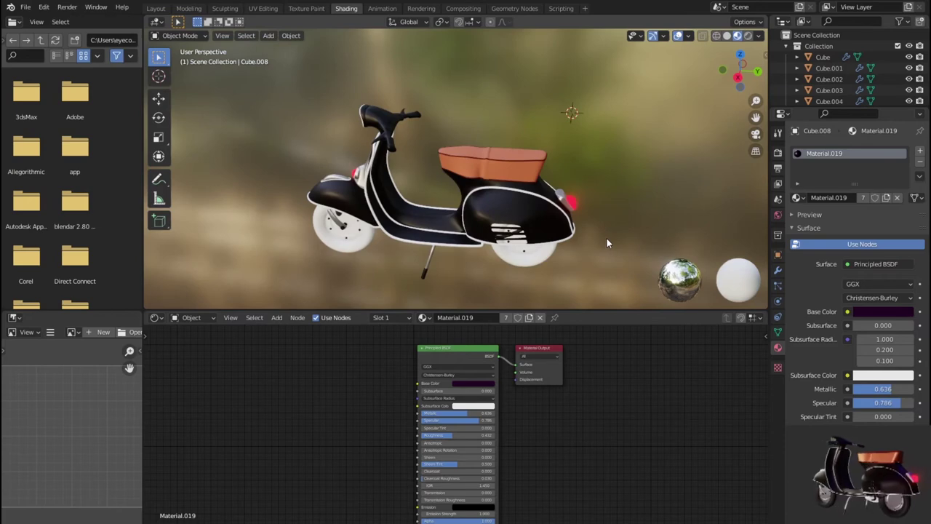
key(KP_7)
mouse_move(627, 248)
middle_down()
mouse_move(529, 218)
mouse_move(490, 151)
middle_up()
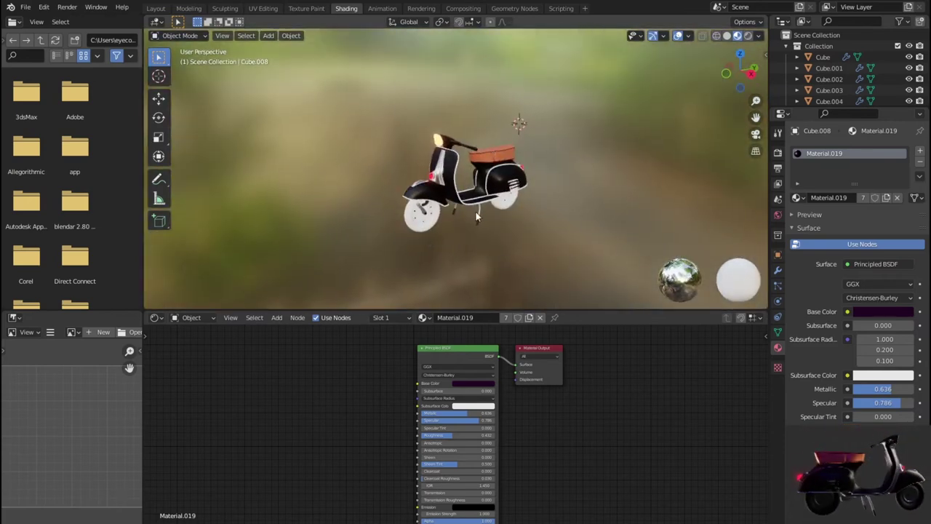
scroll(480, 189, up, 1)
scroll(477, 216, up, 1)
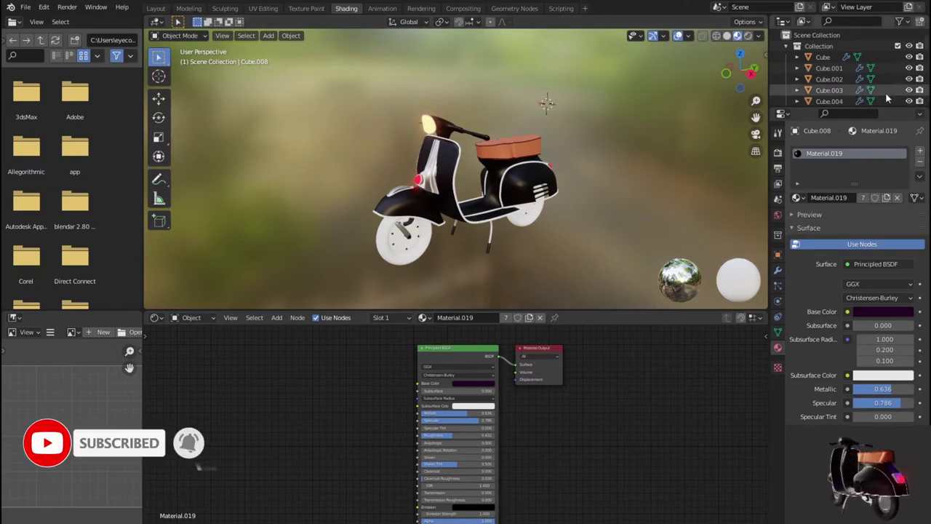
drag(888, 107, 909, 406)
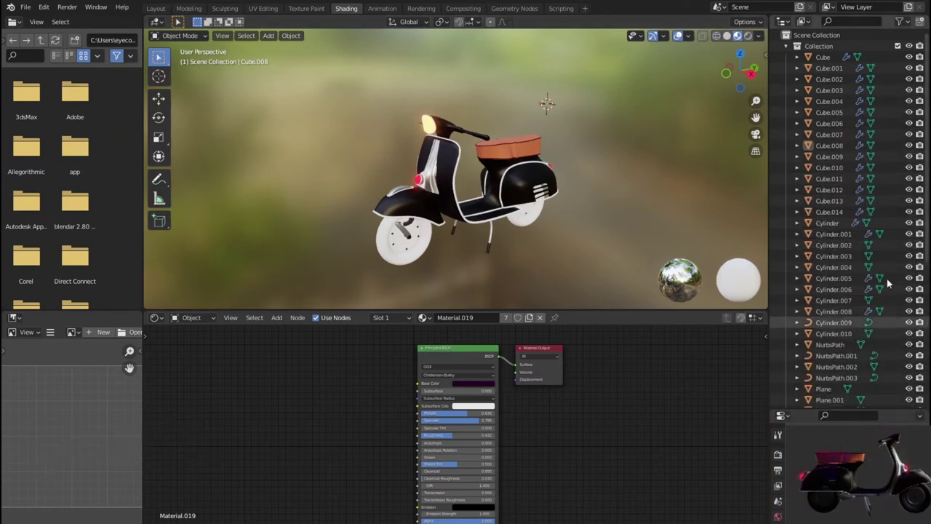
- Hide the Collection, frame and select Plane.006, and enter Edit Mode
click(909, 46)
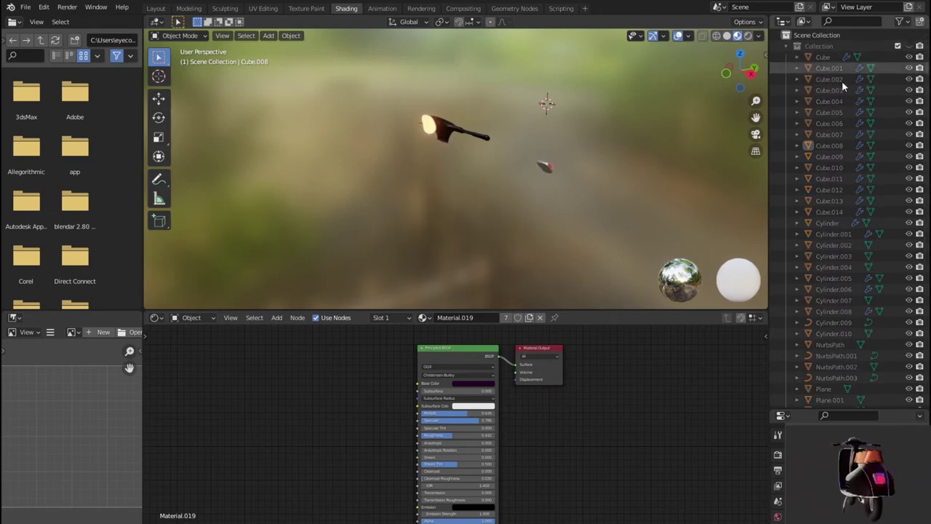
key(KP_Decimal)
click(441, 176)
mouse_move(452, 180)
middle_down()
mouse_move(432, 215)
mouse_move(431, 205)
middle_up()
key(Tab)
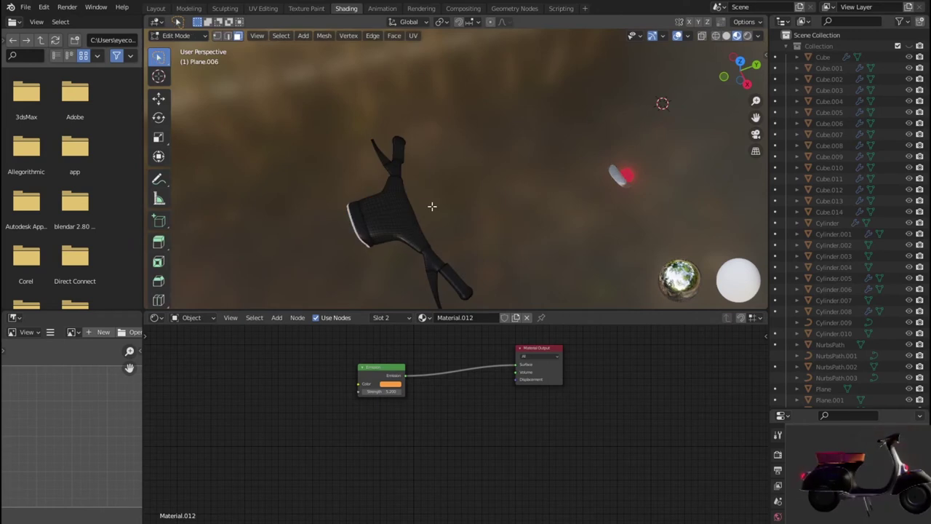
- Select a face on the lever's lower prong and grow the selection over it
middle_drag(450, 231, 429, 189)
click(413, 209)
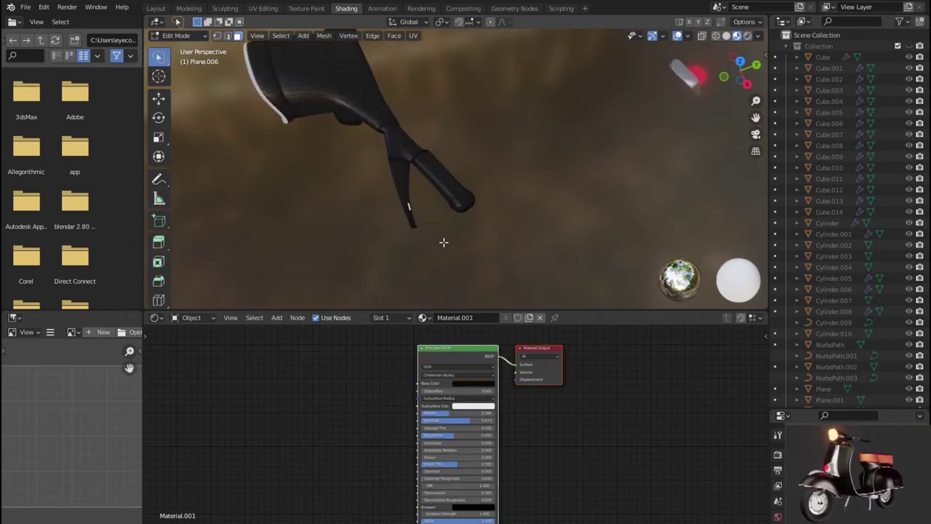
key(ctrl+KP_Add)
key(ctrl+KP_Add)
key(ctrl+KP_Add)
key(ctrl+KP_Add)
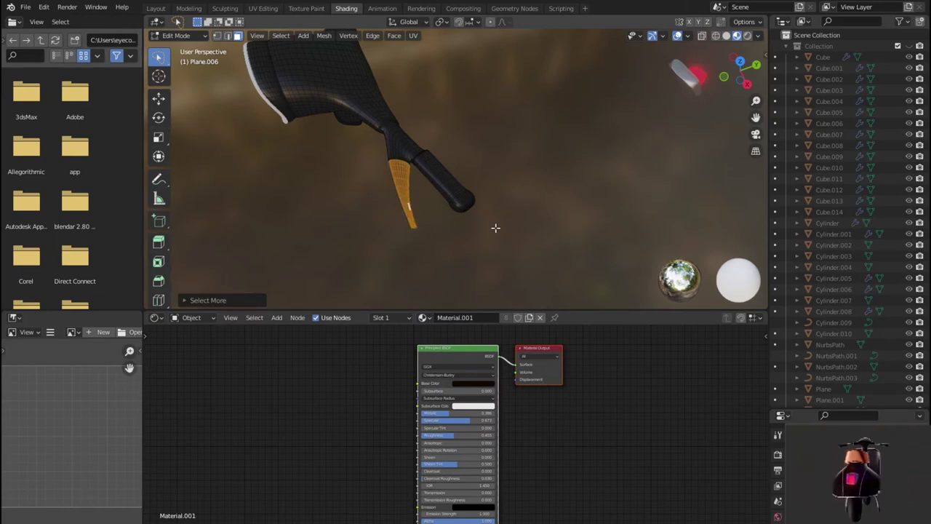
mouse_move(496, 228)
middle_down()
mouse_move(532, 175)
mouse_move(541, 216)
mouse_move(562, 197)
mouse_move(540, 235)
mouse_move(518, 239)
middle_up()
scroll(518, 239, up, 5)
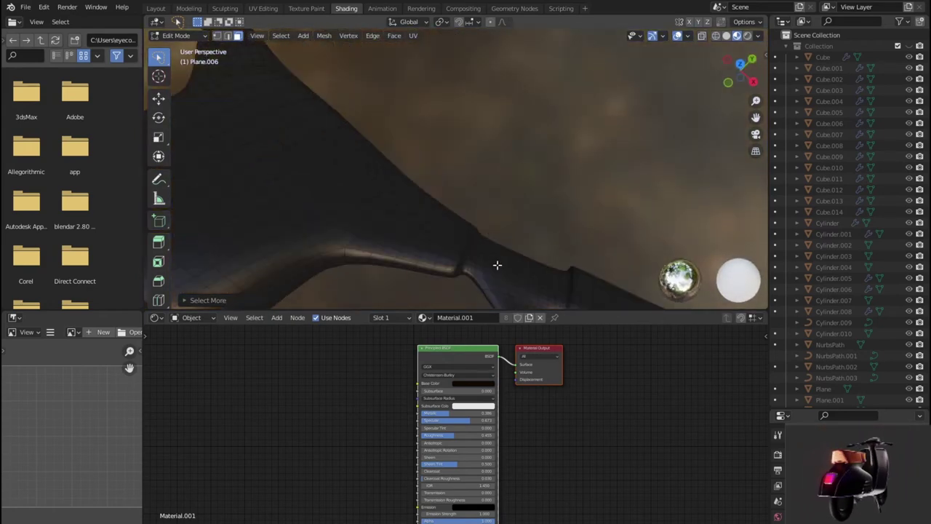
scroll(532, 237, down, 5)
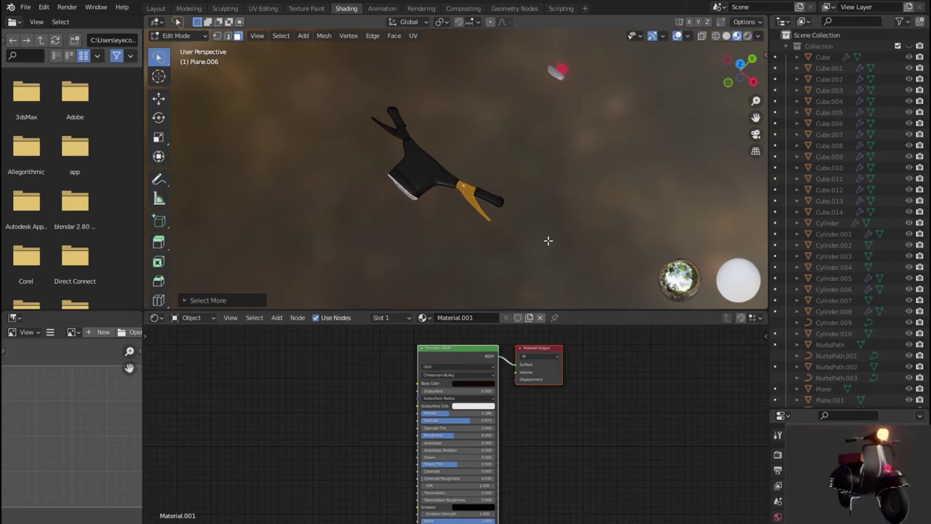
mouse_move(546, 238)
middle_down()
mouse_move(522, 175)
mouse_move(532, 136)
middle_up()
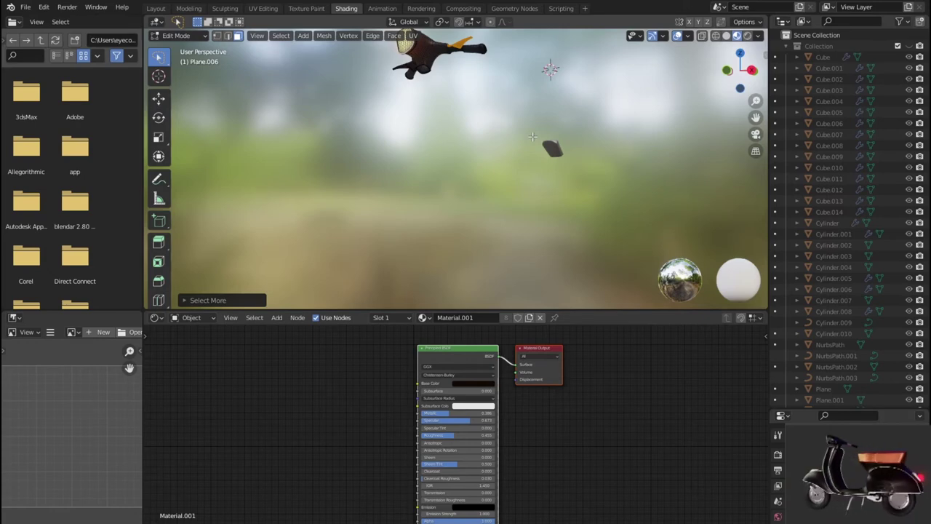
- Frame the handlebar mesh and grow the lever selection twice with Ctrl+Numpad+
key(KP_Decimal)
mouse_move(495, 188)
middle_down()
mouse_move(609, 277)
mouse_move(416, 210)
middle_up()
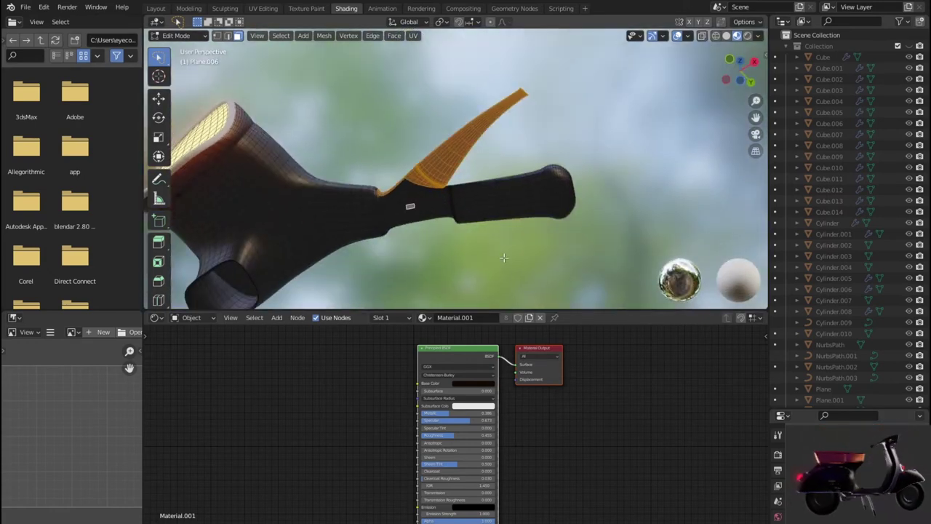
key(ctrl+KP_Add)
key(ctrl+KP_Add)
key(ctrl+KP_Add)
key(ctrl+KP_Add)
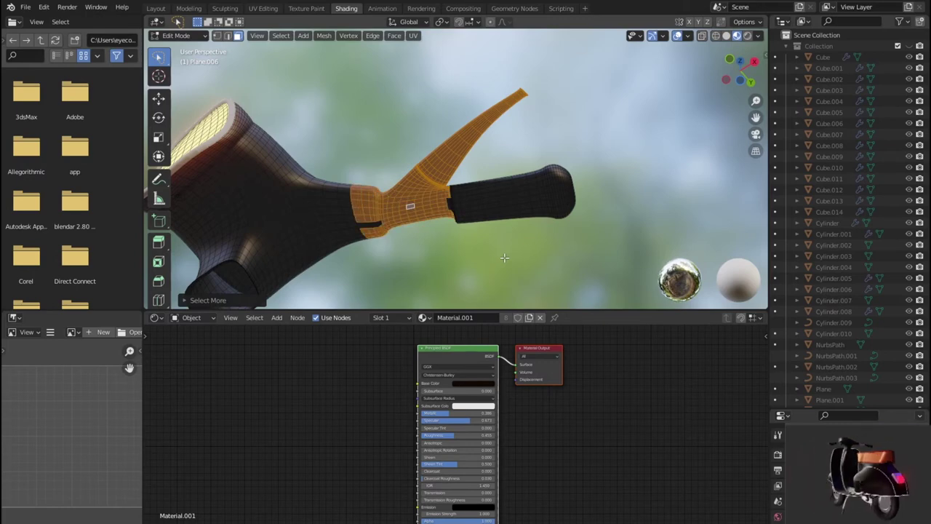
key(ctrl+KP_Add)
key(ctrl+KP_Add)
mouse_move(548, 235)
middle_down()
mouse_move(647, 166)
mouse_move(357, 281)
mouse_move(249, 288)
mouse_move(301, 291)
mouse_move(313, 210)
mouse_move(293, 243)
mouse_move(334, 47)
mouse_move(349, 36)
mouse_move(536, 158)
mouse_move(592, 138)
middle_up()
- Switch to the top orthographic view centred on the lever with wireframe X-ray on
key(KP_5)
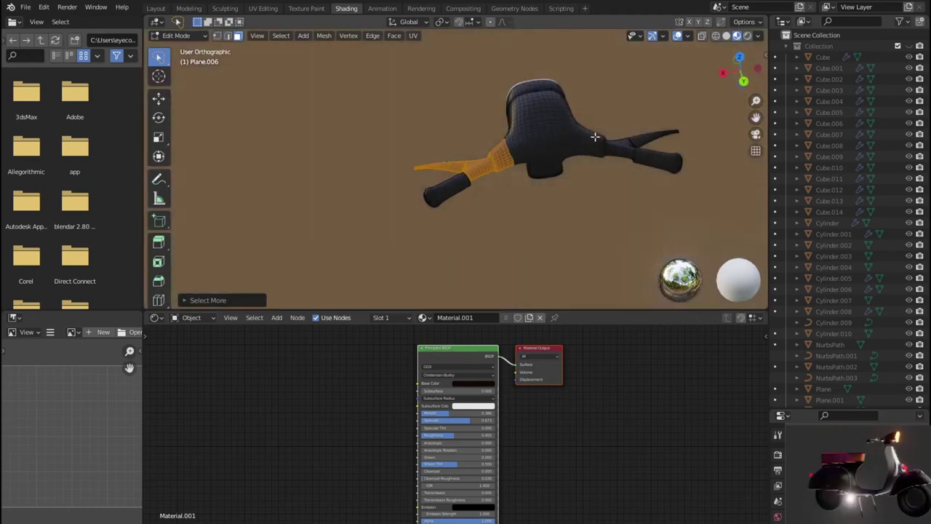
key(KP_7)
scroll(595, 136, up, 4)
shift+middle_drag(385, 235, 502, 197)
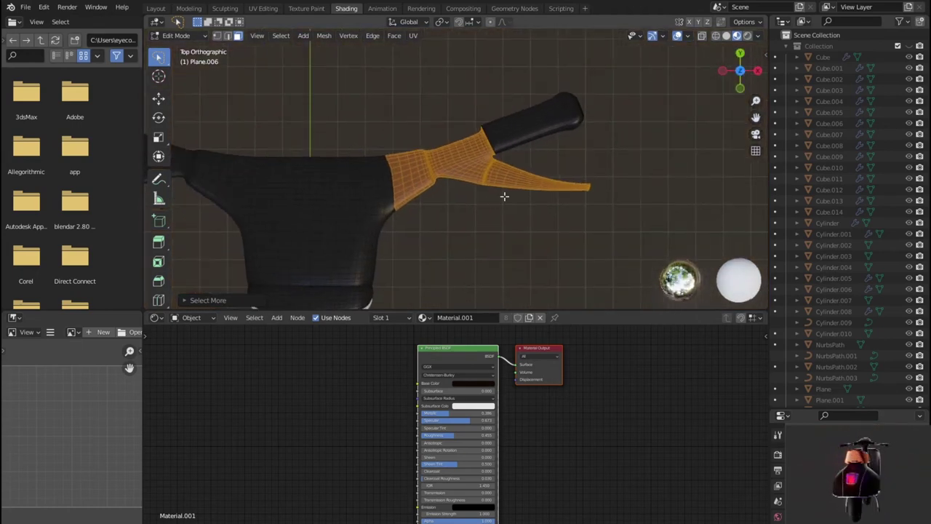
scroll(516, 194, up, 2)
key(shift+z)
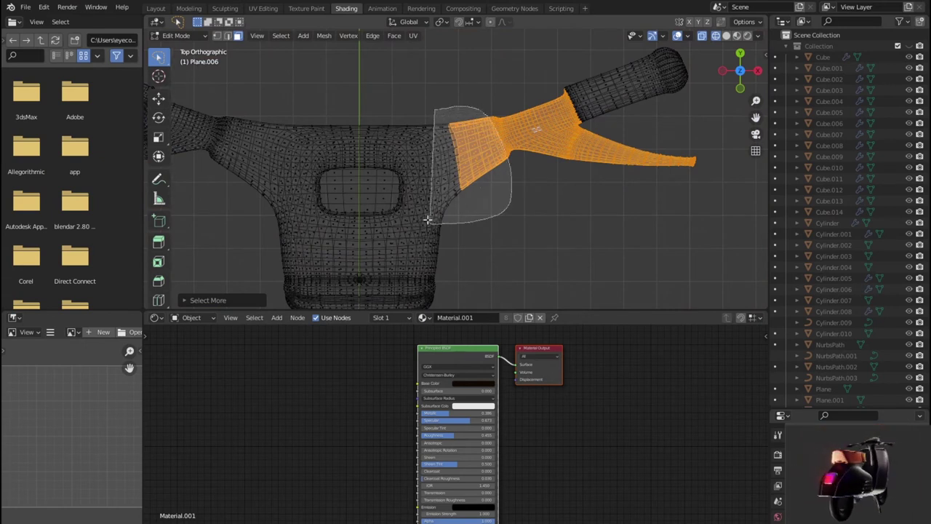
- Lasso-trim the selection to cover the lever and its joining band, excluding body faces
ctrl+right_drag(485, 114, 429, 192)
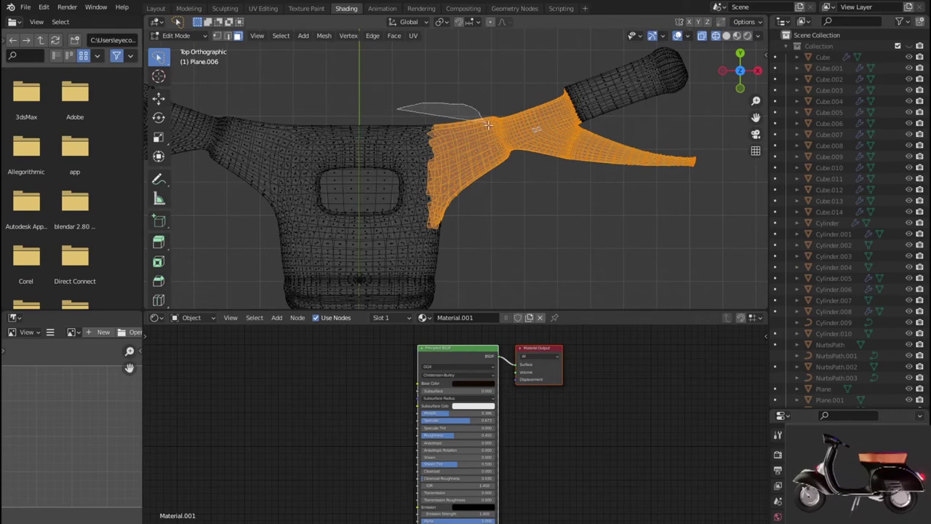
ctrl+shift+right_drag(421, 103, 399, 255)
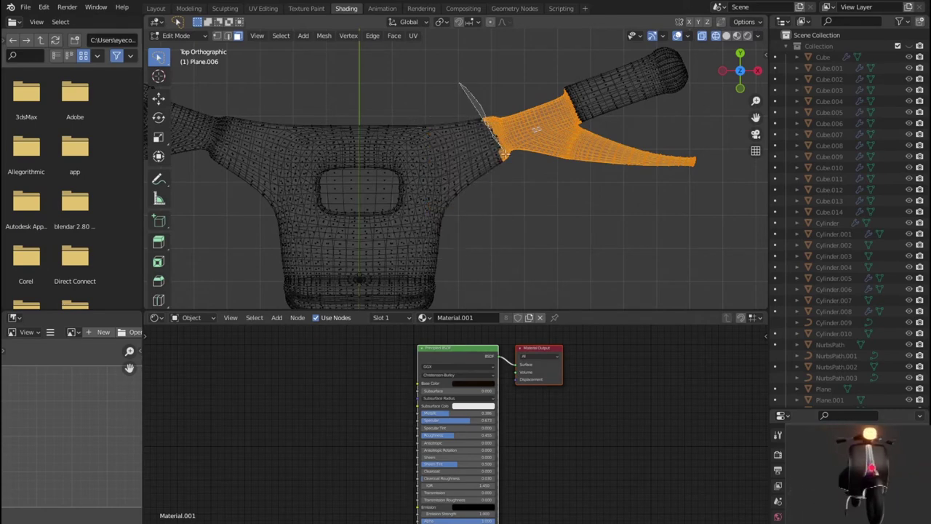
ctrl+right_drag(502, 151, 457, 208)
scroll(458, 208, up, 2)
scroll(495, 160, up, 3)
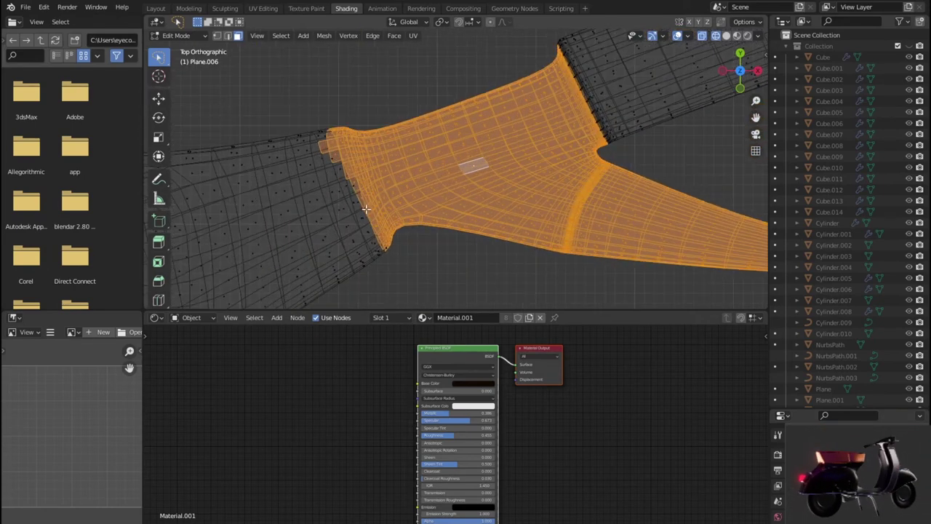
ctrl+right_drag(348, 186, 326, 198)
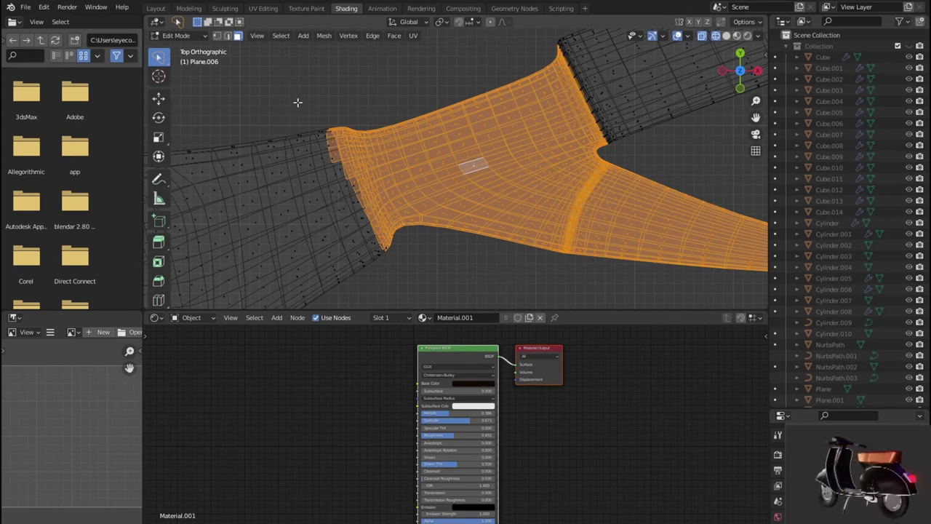
ctrl+right_drag(342, 110, 355, 159)
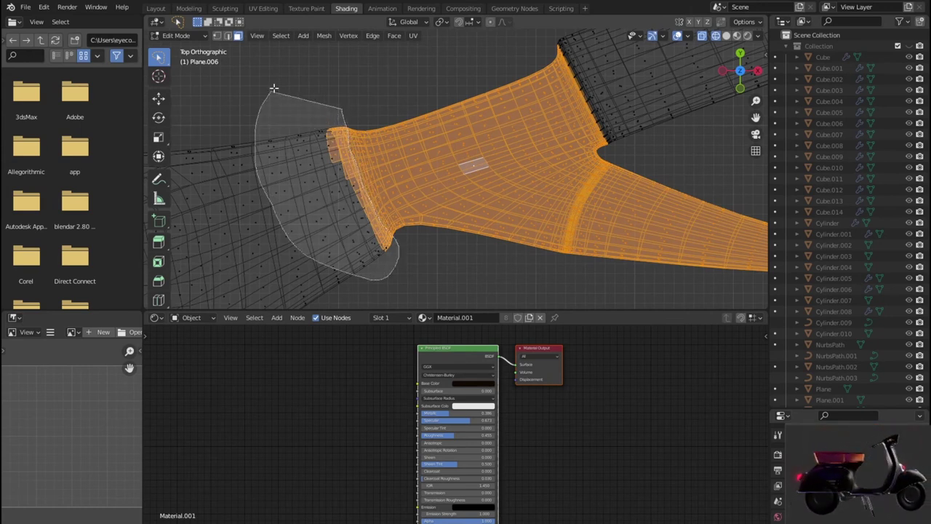
ctrl+shift+right_drag(379, 220, 288, 96)
mouse_move(348, 146)
ctrl+shift+right_down()
mouse_move(399, 246)
mouse_move(301, 116)
ctrl+shift+right_up()
mouse_move(320, 181)
middle_down()
mouse_move(375, 131)
mouse_move(416, 203)
mouse_move(357, 204)
mouse_move(208, 104)
mouse_move(233, 114)
mouse_move(457, 131)
mouse_move(416, 150)
mouse_move(415, 169)
mouse_move(523, 173)
mouse_move(568, 160)
mouse_move(547, 190)
middle_up()
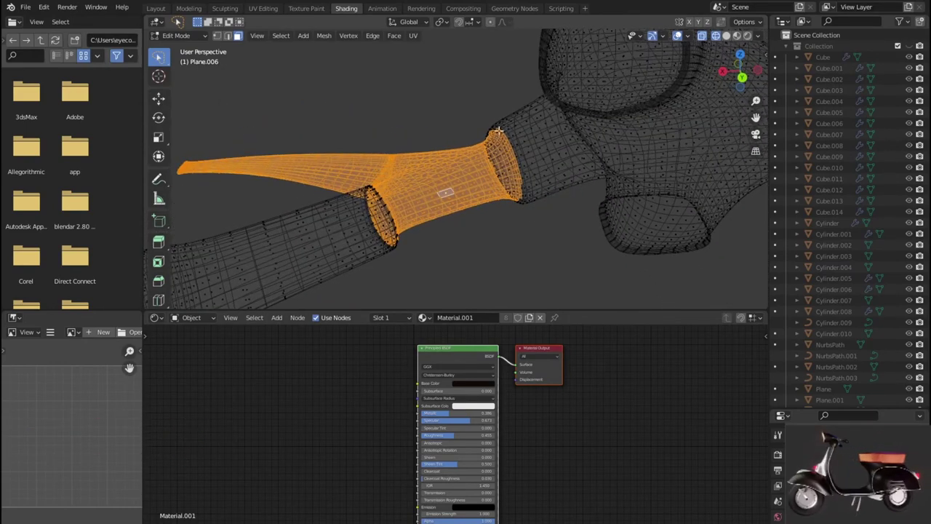
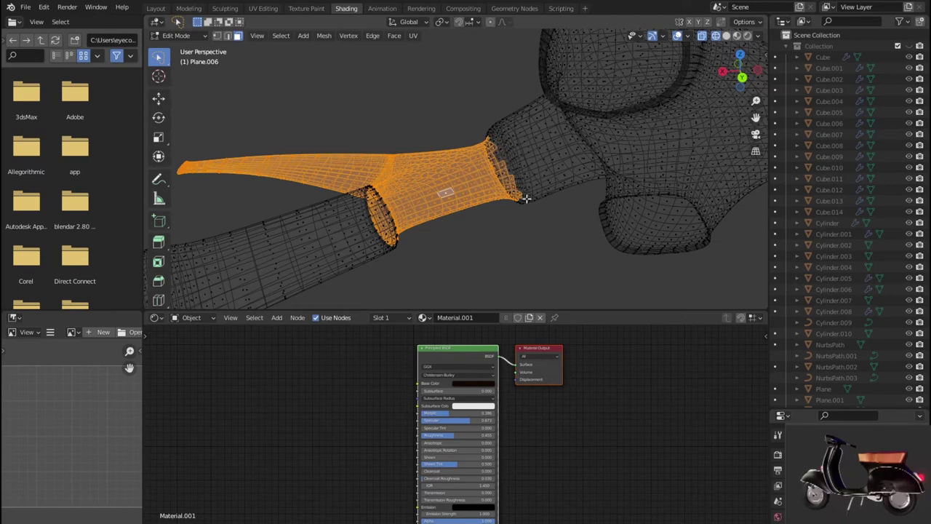
- Frame the selected handlebar faces from top view and grow the selection by two rings
middle_drag(532, 197, 613, 152)
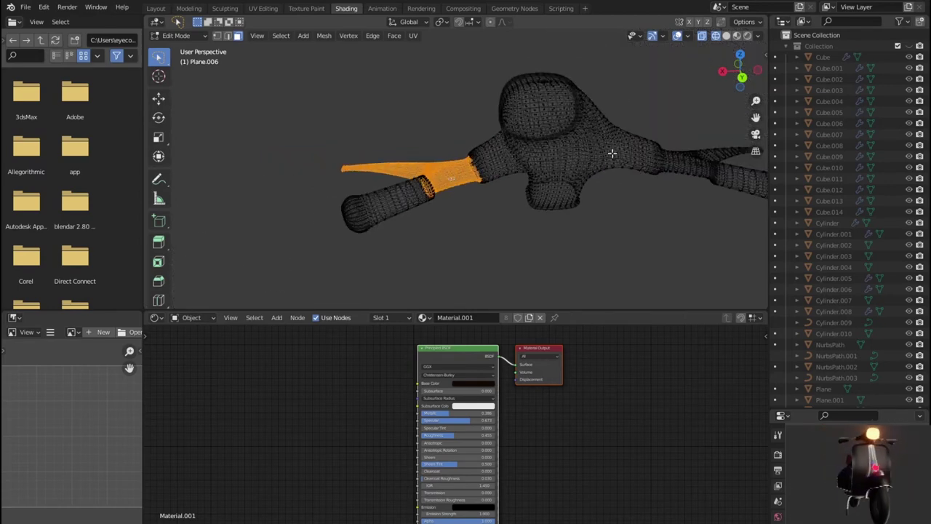
key(KP_7)
key(KP_Decimal)
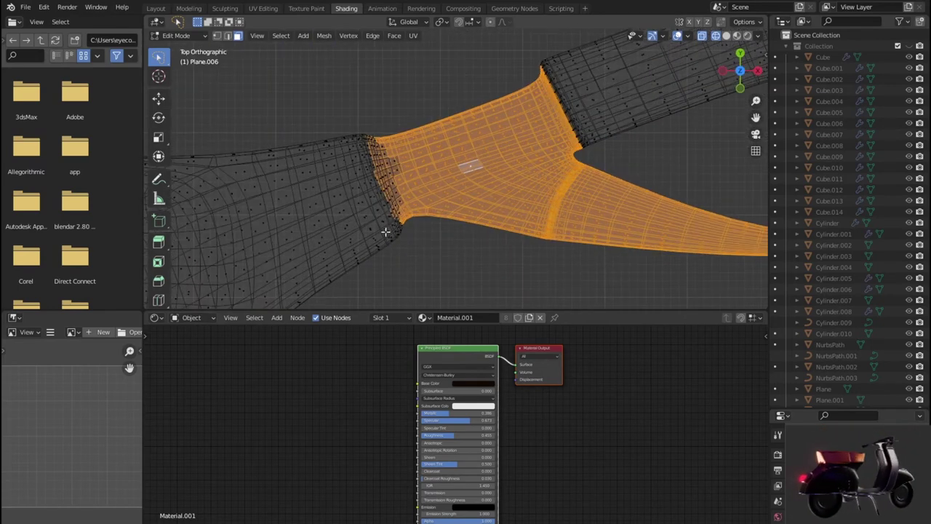
scroll(430, 136, down, 3)
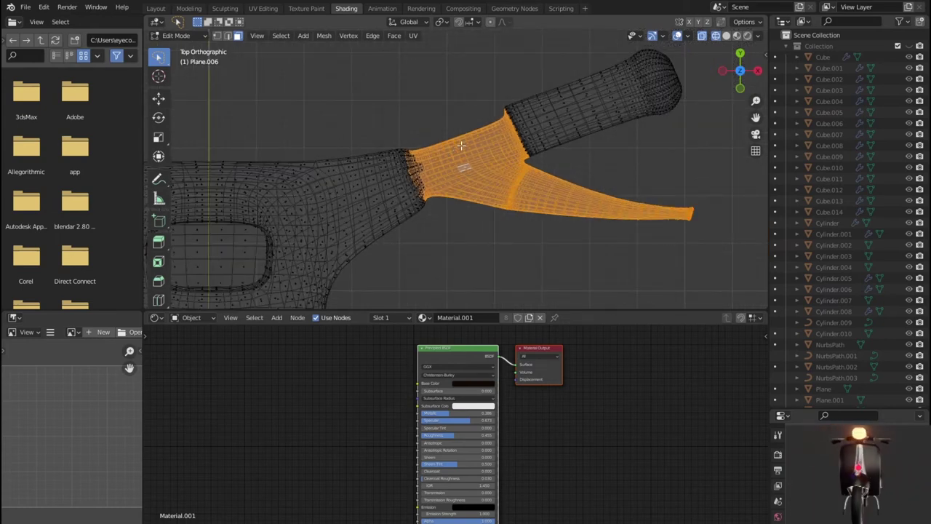
key(ctrl+KP_Add)
key(ctrl+KP_Add)
key(ctrl+KP_Add)
key(ctrl+KP_Add)
key(ctrl+KP_Add)
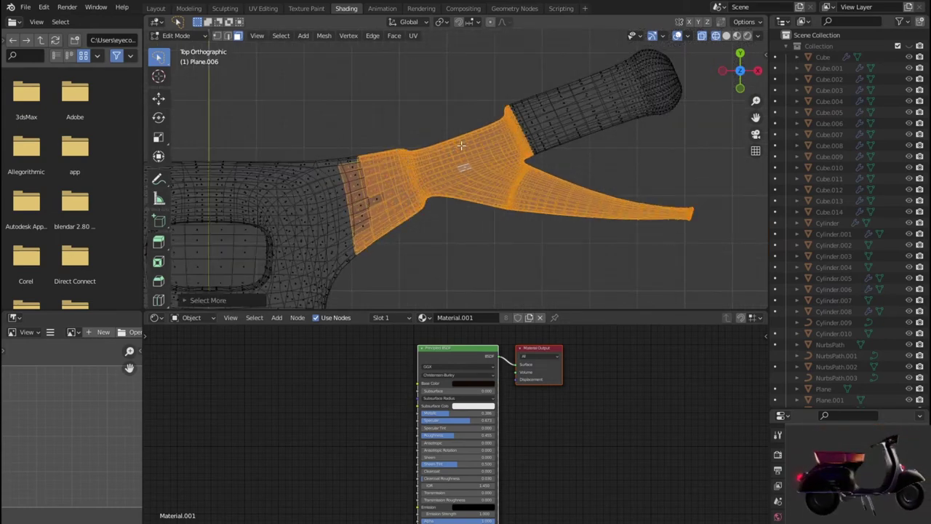
key(ctrl+KP_Add)
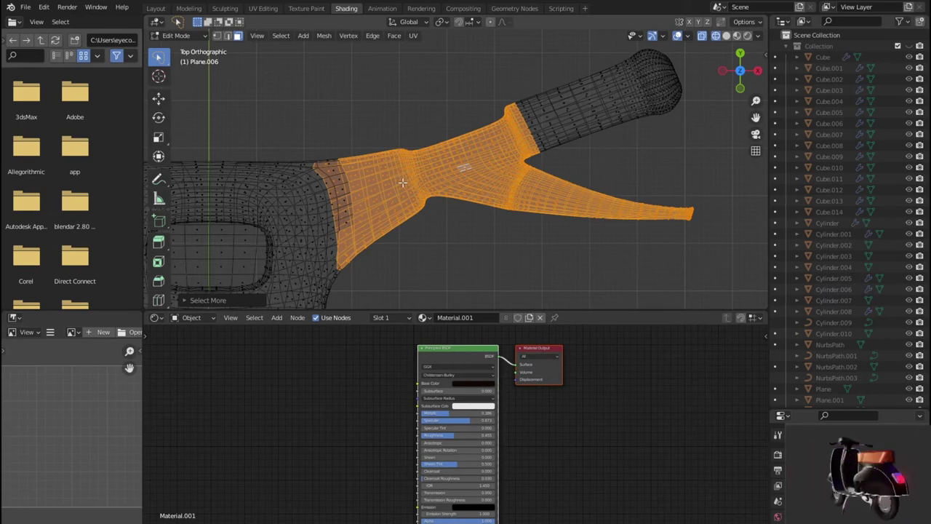
middle_drag(403, 183, 376, 100)
scroll(378, 131, up, 2)
scroll(383, 171, up, 2)
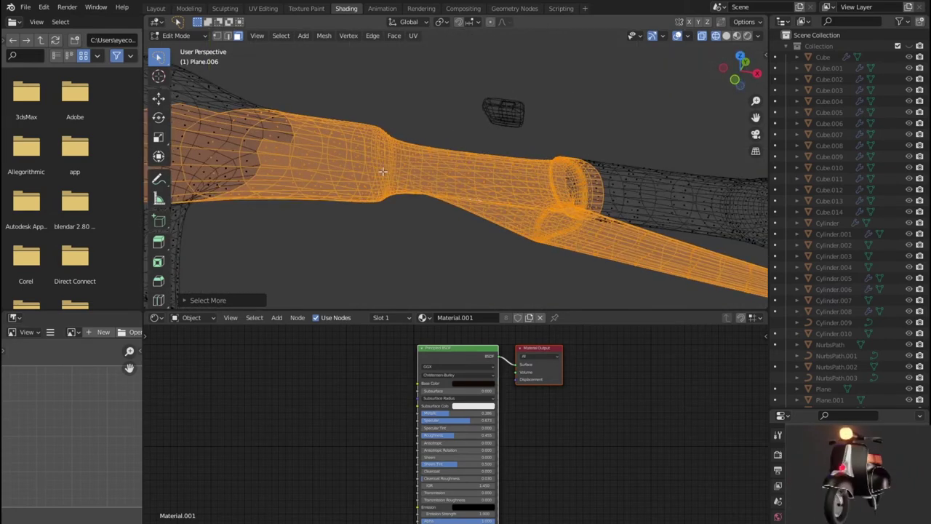
mouse_move(376, 172)
middle_down()
mouse_move(322, 189)
mouse_move(347, 189)
middle_up()
scroll(374, 160, up, 2)
ctrl+click(361, 141)
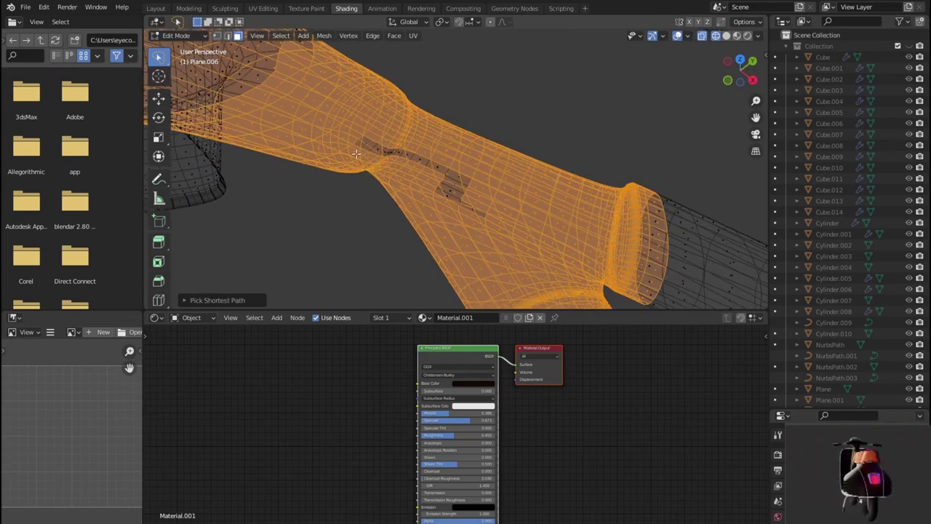
key(ctrl+z)
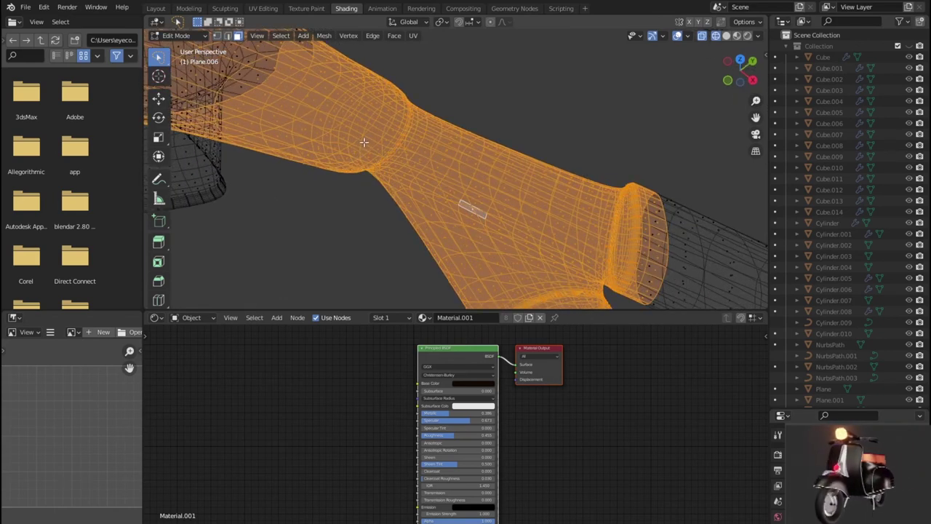
- Box-deselect the neighbouring body faces so only the Y-shaped junction faces remain selected
scroll(364, 142, down, 2)
scroll(369, 144, down, 2)
scroll(375, 147, down, 2)
middle_drag(414, 152, 456, 228)
scroll(438, 207, up, 2)
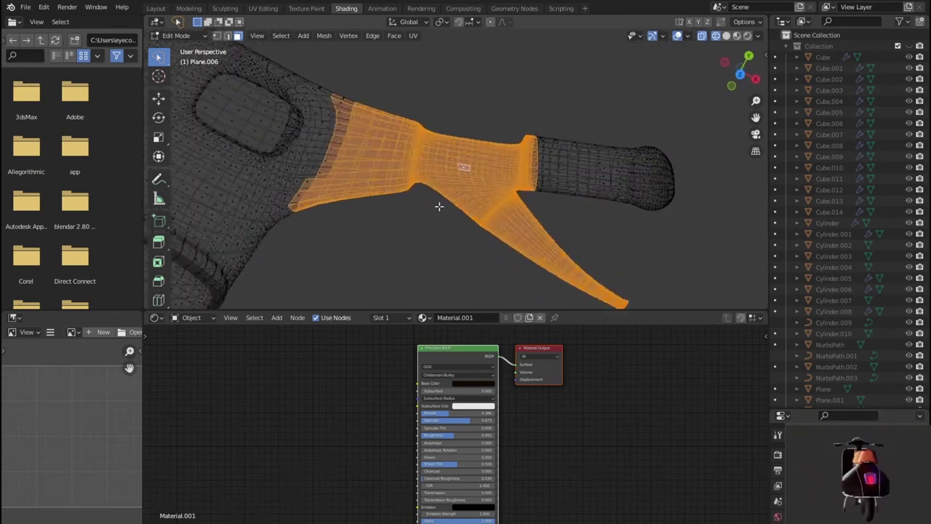
scroll(429, 200, up, 2)
scroll(393, 179, up, 1)
scroll(388, 172, down, 3)
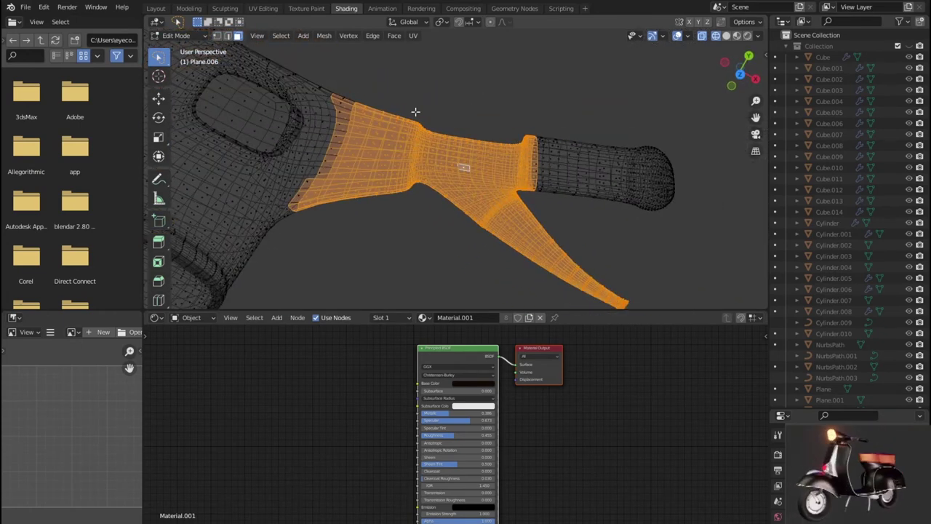
scroll(414, 112, up, 3)
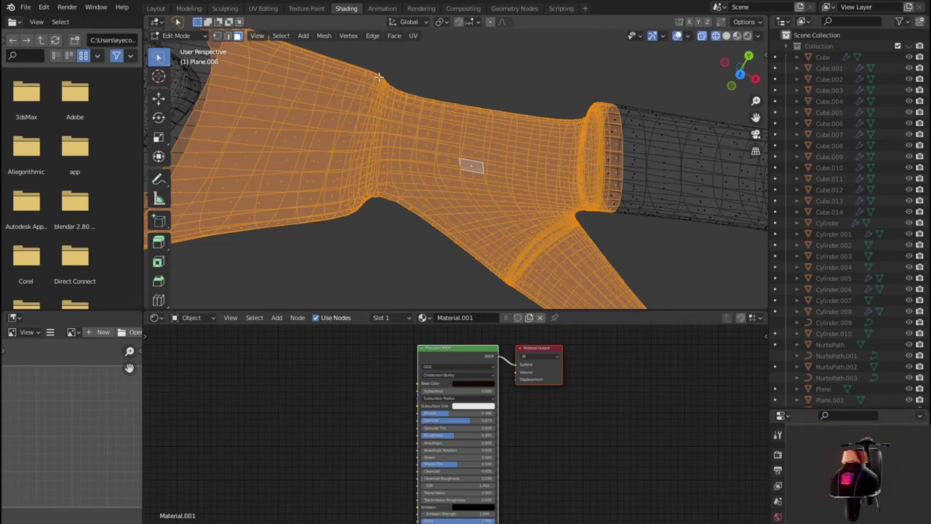
mouse_move(350, 158)
mouse_down()
mouse_move(342, 213)
mouse_move(269, 273)
mouse_move(149, 182)
mouse_move(342, 30)
mouse_up()
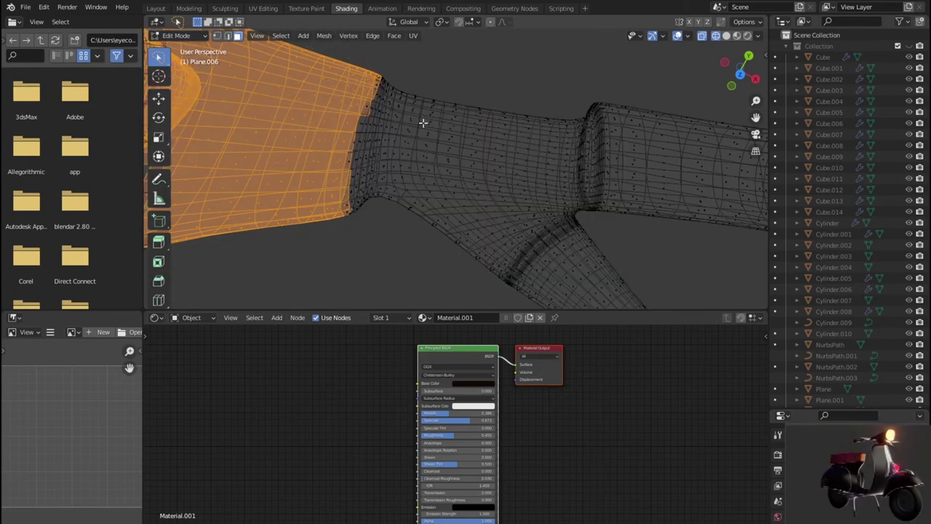
scroll(400, 134, up, 3)
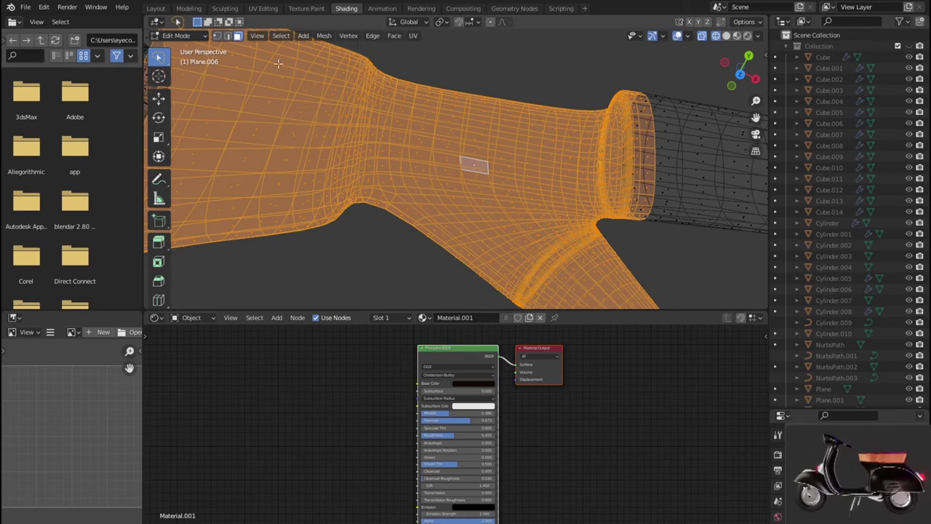
drag(159, 56, 195, 62)
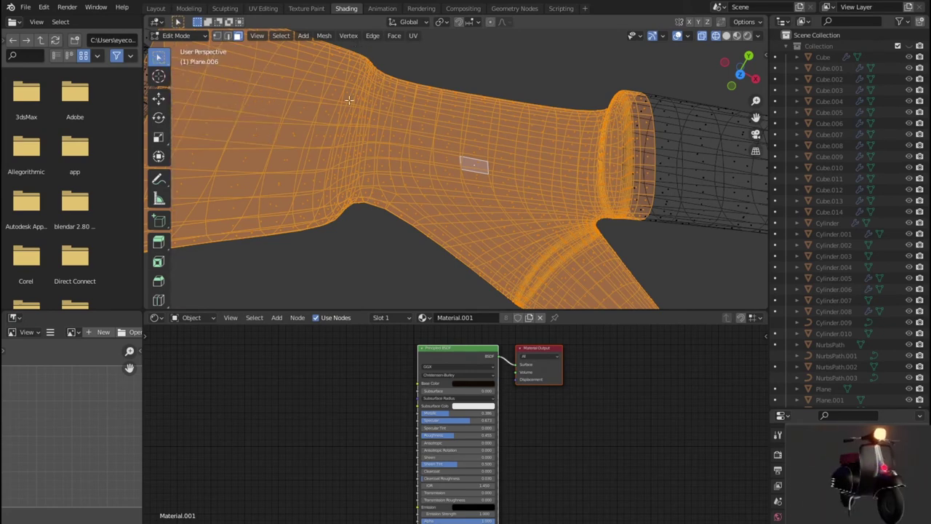
scroll(399, 116, down, 4)
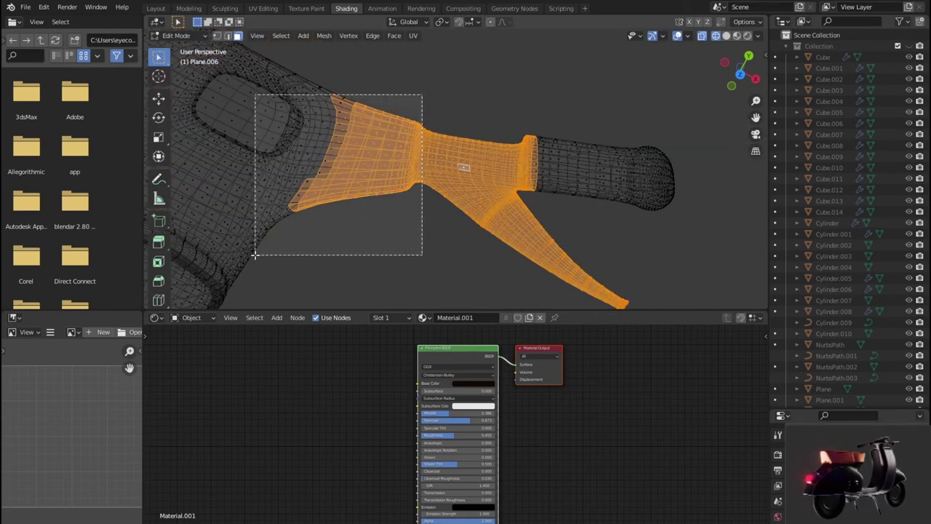
drag(409, 180, 255, 252)
scroll(349, 210, up, 4)
mouse_move(349, 210)
middle_down()
mouse_move(327, 176)
mouse_move(284, 189)
mouse_move(381, 189)
mouse_move(308, 197)
middle_up()
- In material preview, circle-select the linked junction faces and add the band along its edges
key(z)
mouse_move(391, 186)
middle_down()
mouse_move(335, 189)
mouse_move(323, 179)
mouse_move(470, 197)
mouse_move(358, 198)
mouse_move(408, 203)
middle_up()
scroll(441, 207, up, 3)
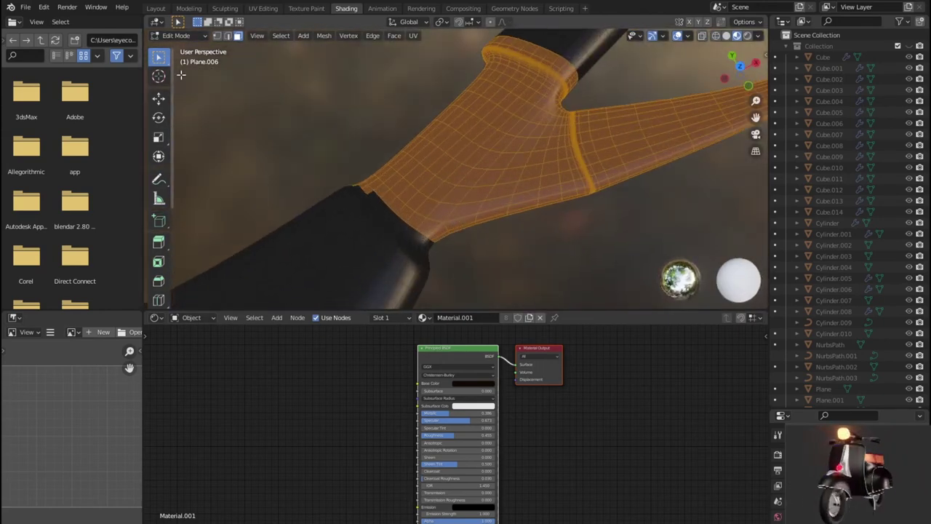
drag(160, 64, 211, 104)
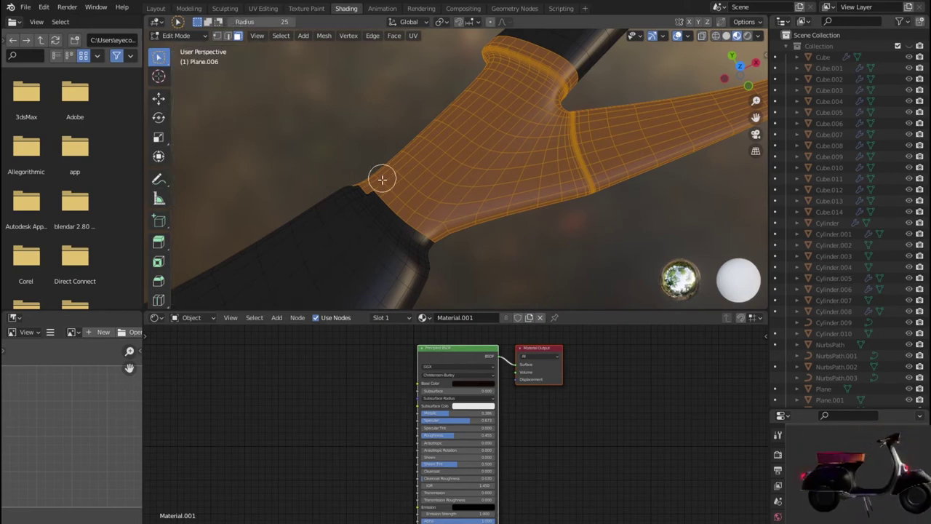
drag(371, 185, 393, 207)
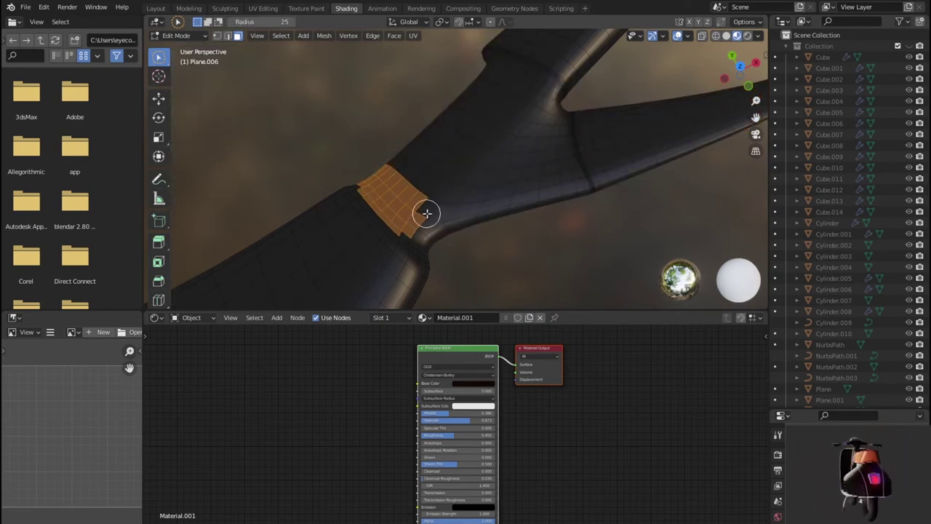
key(ctrl+l)
mouse_move(372, 190)
mouse_down()
mouse_move(436, 245)
mouse_move(357, 176)
mouse_up()
mouse_move(427, 204)
middle_down()
mouse_move(339, 150)
mouse_move(322, 79)
mouse_move(412, 127)
middle_up()
mouse_move(413, 126)
mouse_down()
mouse_move(410, 167)
mouse_move(435, 222)
mouse_move(410, 179)
mouse_move(424, 200)
mouse_up()
mouse_move(439, 210)
middle_down()
mouse_move(441, 179)
mouse_move(428, 245)
mouse_move(308, 257)
mouse_move(250, 230)
mouse_move(455, 177)
mouse_move(507, 191)
mouse_move(486, 221)
middle_up()
scroll(486, 221, up, 2)
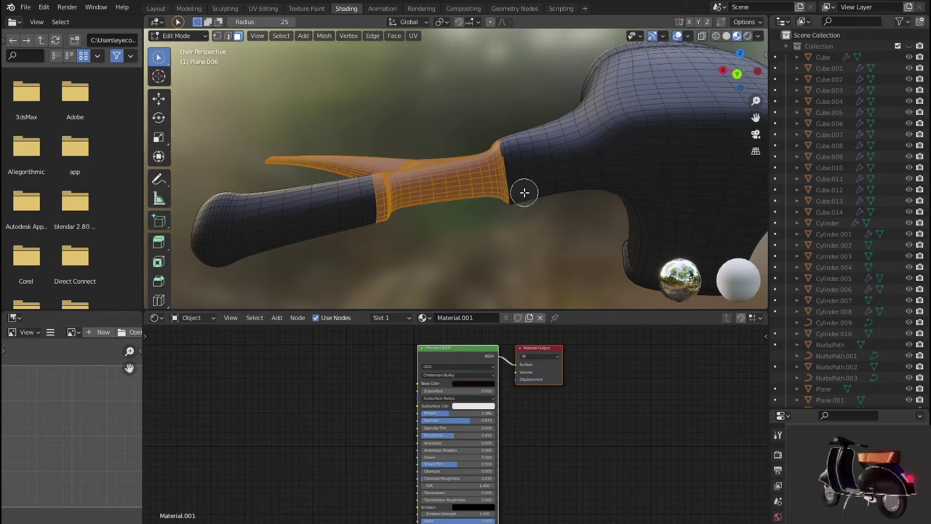
scroll(511, 163, up, 3)
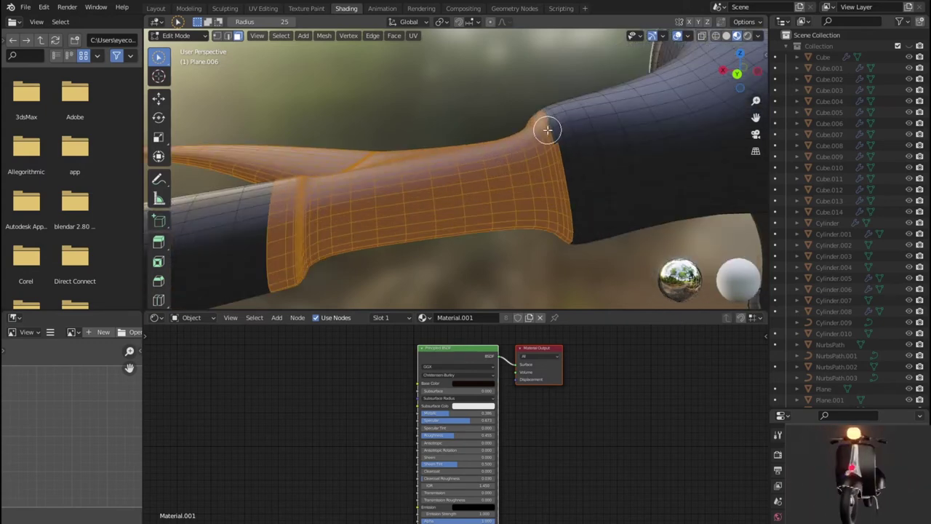
mouse_move(548, 175)
middle_down()
mouse_move(540, 145)
mouse_move(561, 79)
mouse_move(554, 188)
mouse_move(560, 184)
middle_up()
scroll(553, 187, up, 2)
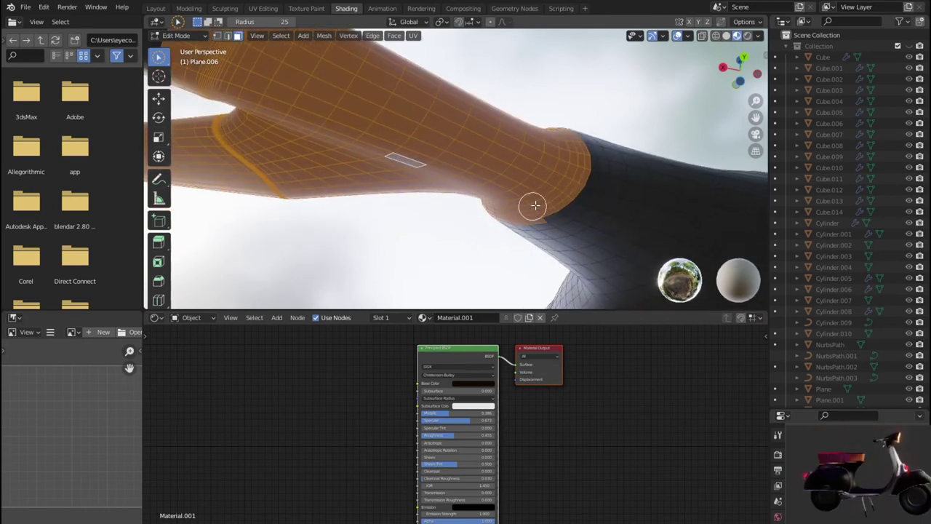
drag(571, 187, 570, 178)
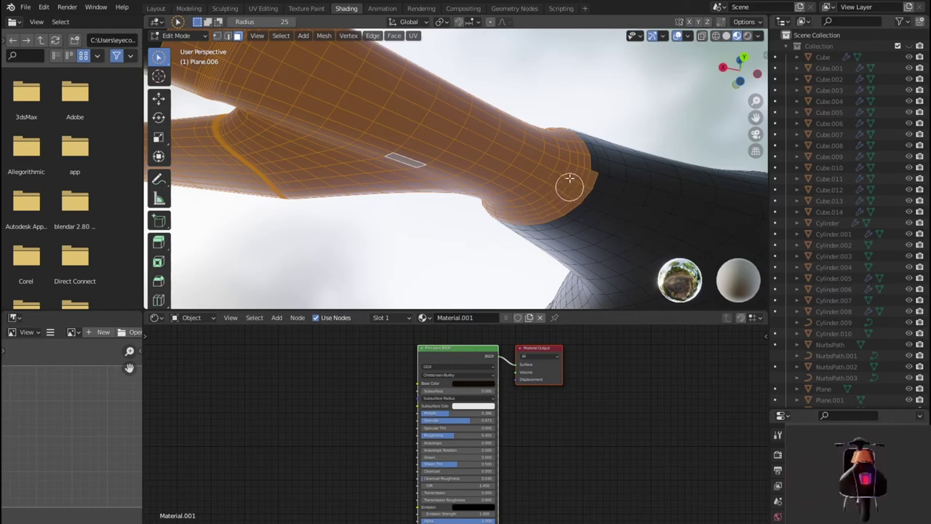
drag(570, 150, 600, 146)
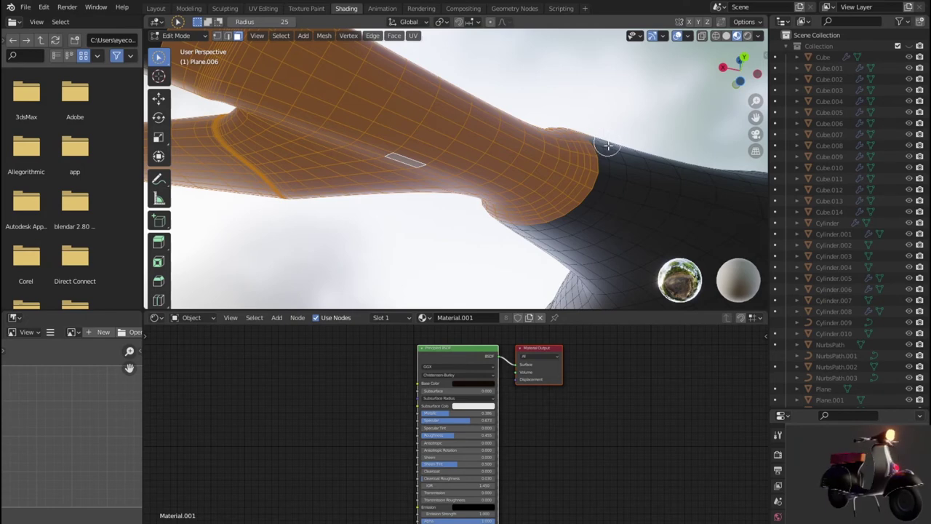
middle_drag(603, 150, 572, 179)
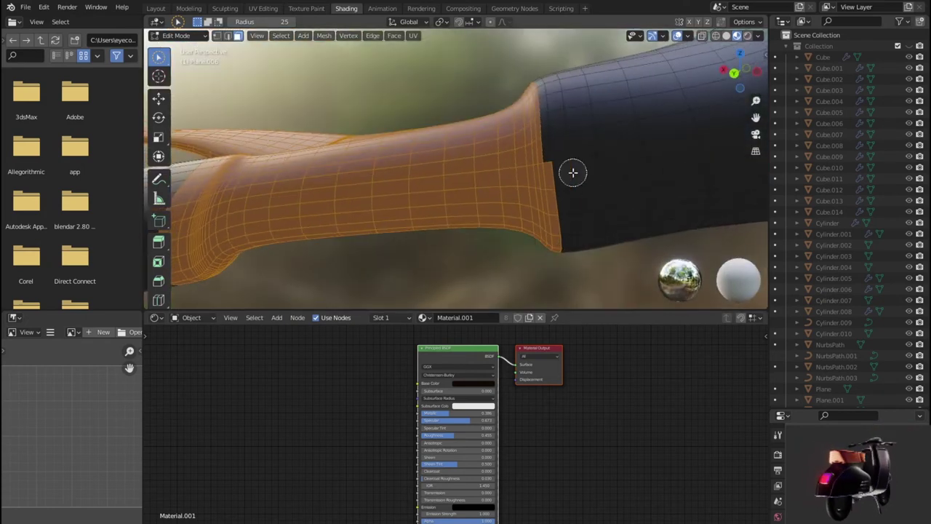
middle_drag(572, 173, 588, 128)
mouse_move(591, 111)
middle_down()
mouse_move(550, 219)
mouse_move(542, 197)
mouse_move(512, 206)
middle_up()
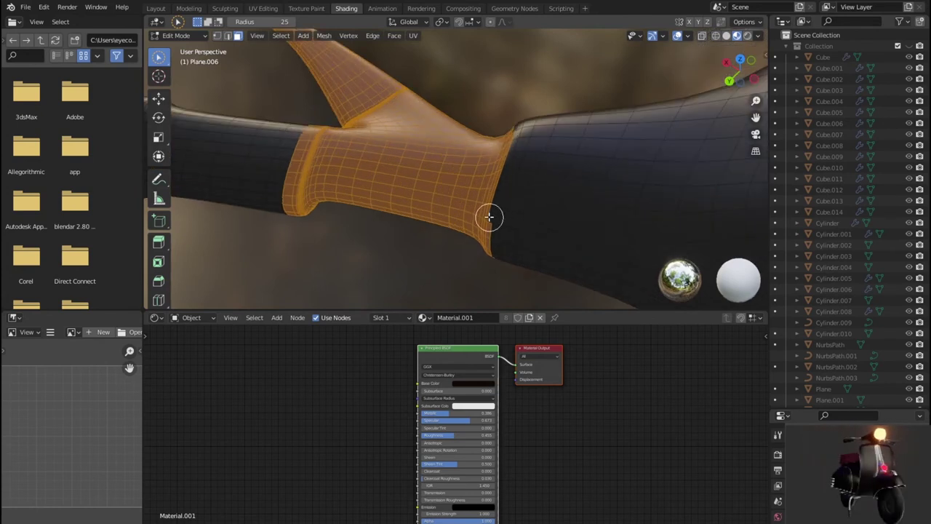
- Extrude a new strip of faces from the junction edge where it meets the black body
key(e)
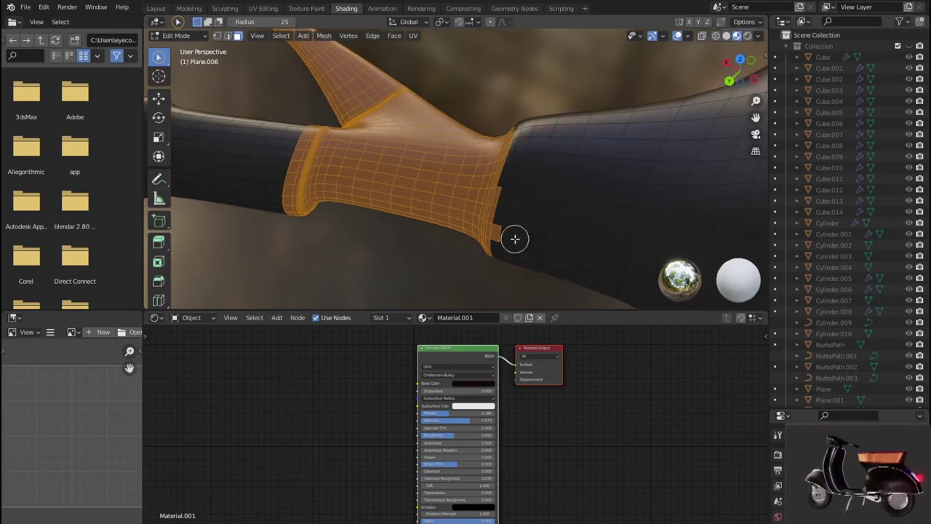
scroll(504, 229, up, 3)
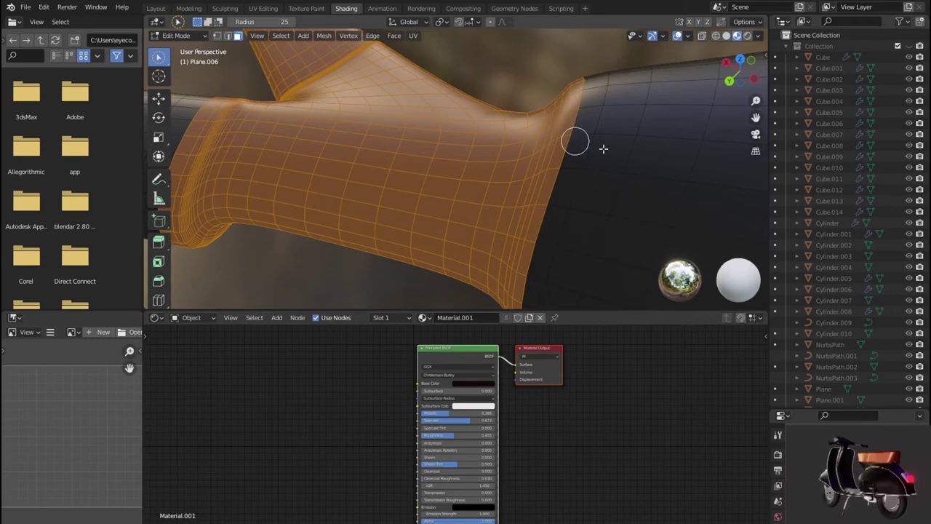
middle_drag(578, 141, 21, 134)
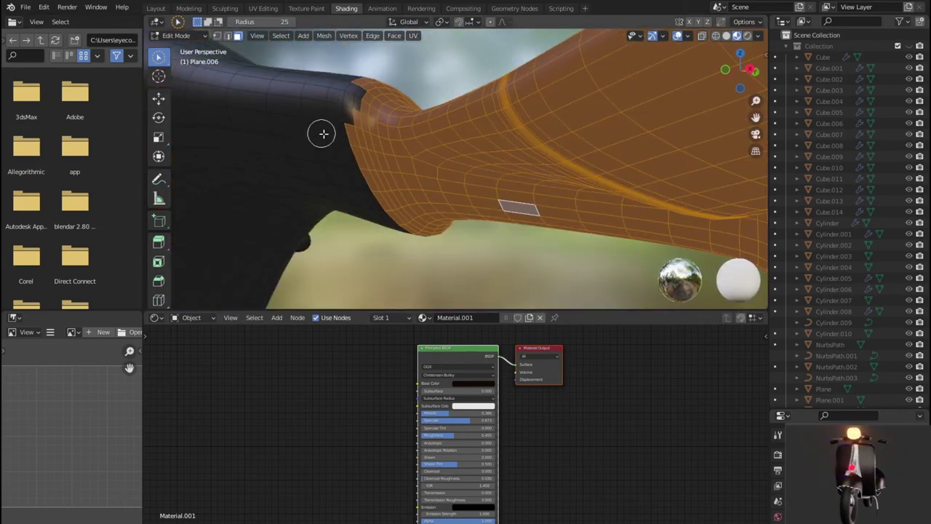
middle_drag(318, 131, 341, 156)
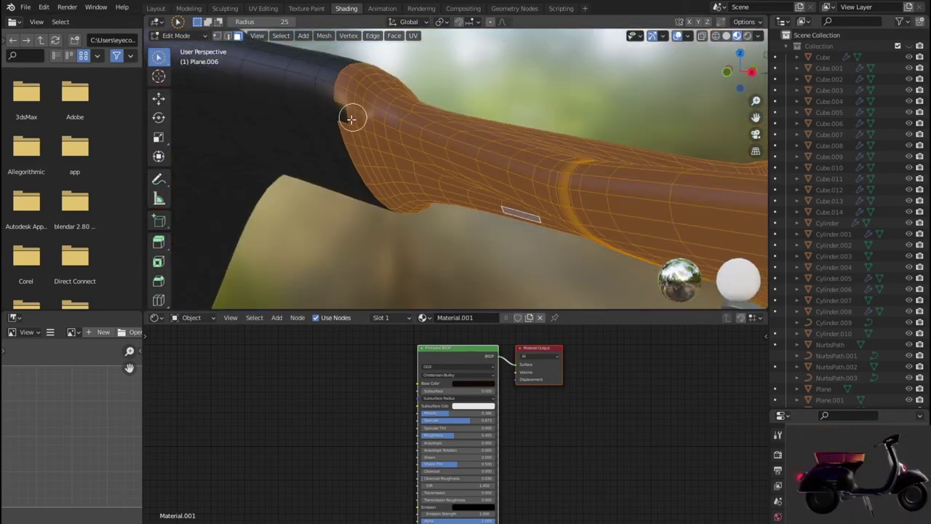
scroll(408, 120, down, 3)
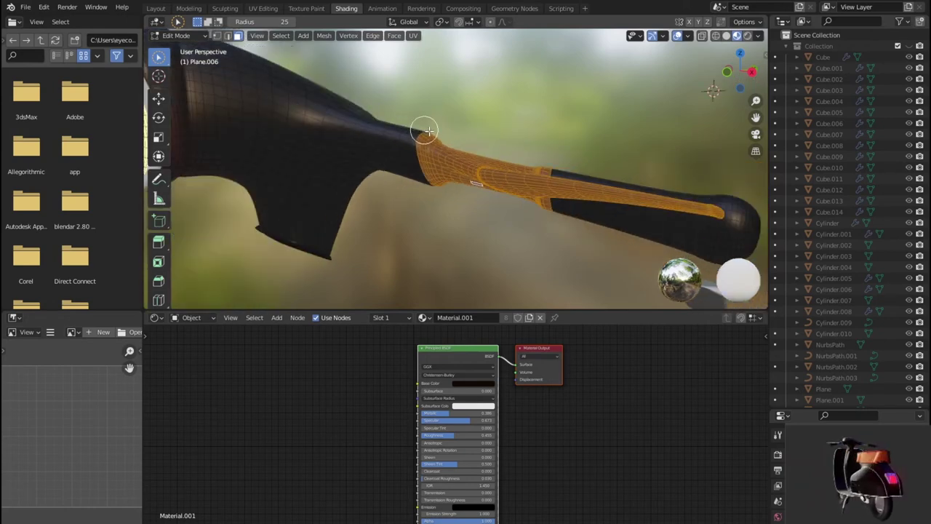
scroll(444, 145, down, 3)
mouse_move(459, 171)
middle_down()
mouse_move(391, 211)
mouse_move(359, 189)
mouse_move(451, 187)
mouse_move(557, 225)
mouse_move(531, 258)
mouse_move(594, 259)
middle_up()
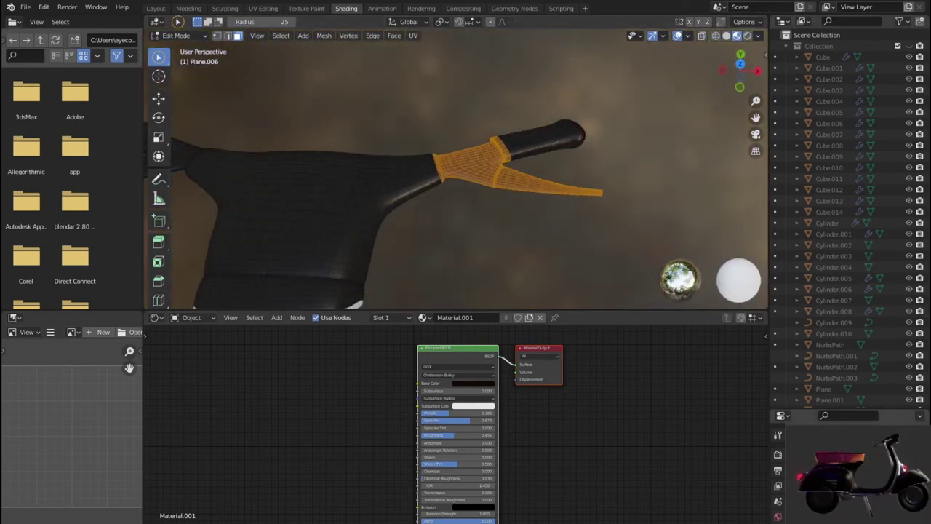
drag(814, 409, 814, 135)
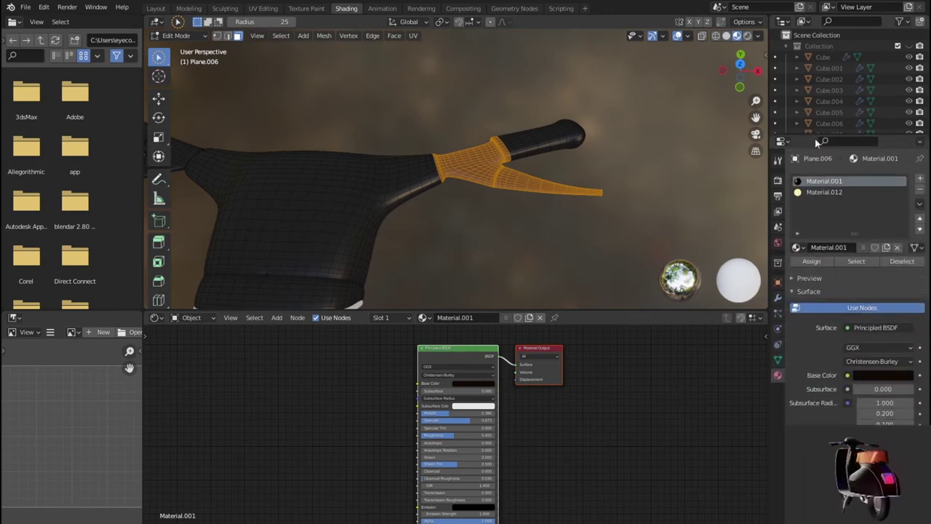
- Add a new grey, metallic Material.020 slot and assign it to the selected junction faces
click(919, 180)
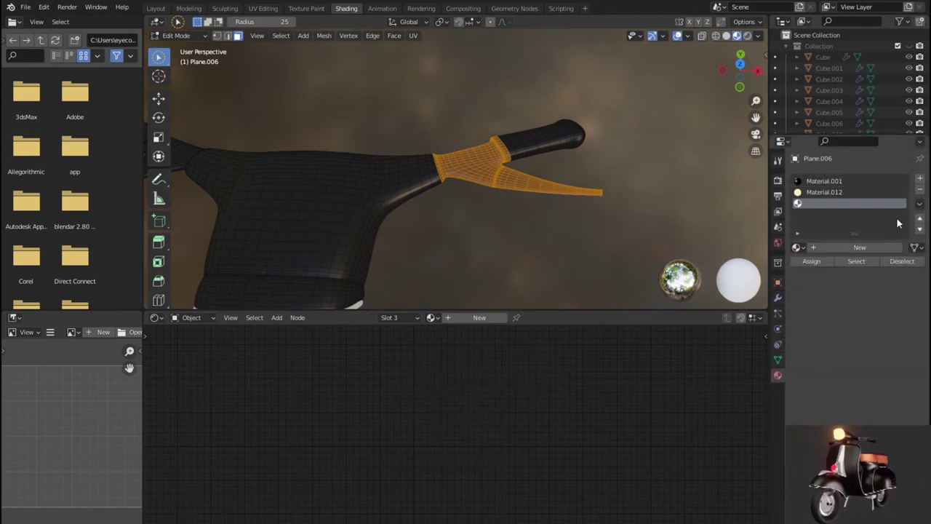
click(866, 248)
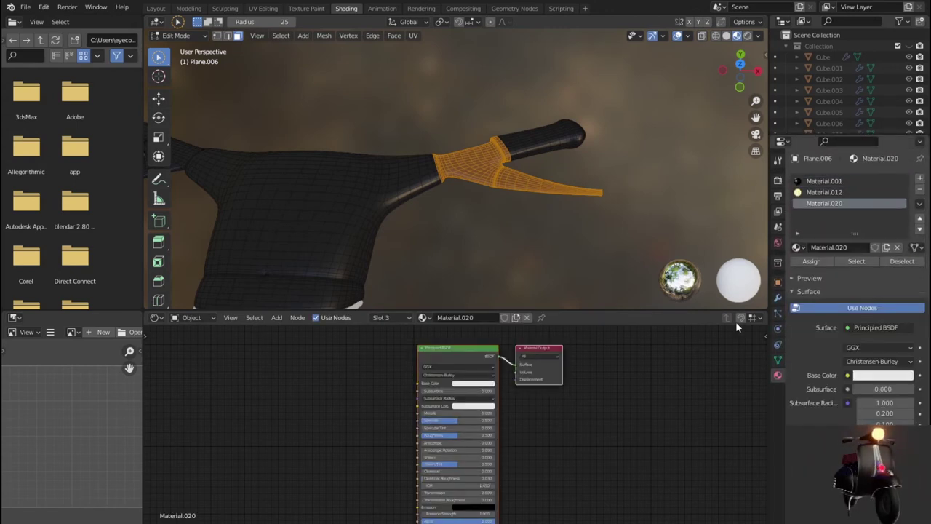
click(482, 384)
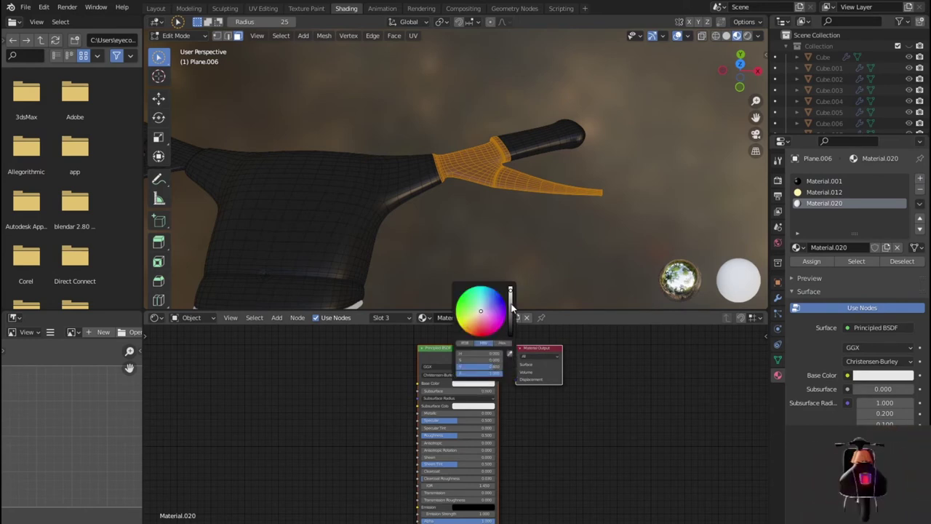
ctrl+scroll(480, 311, down, 2)
ctrl+scroll(480, 311, down, 2)
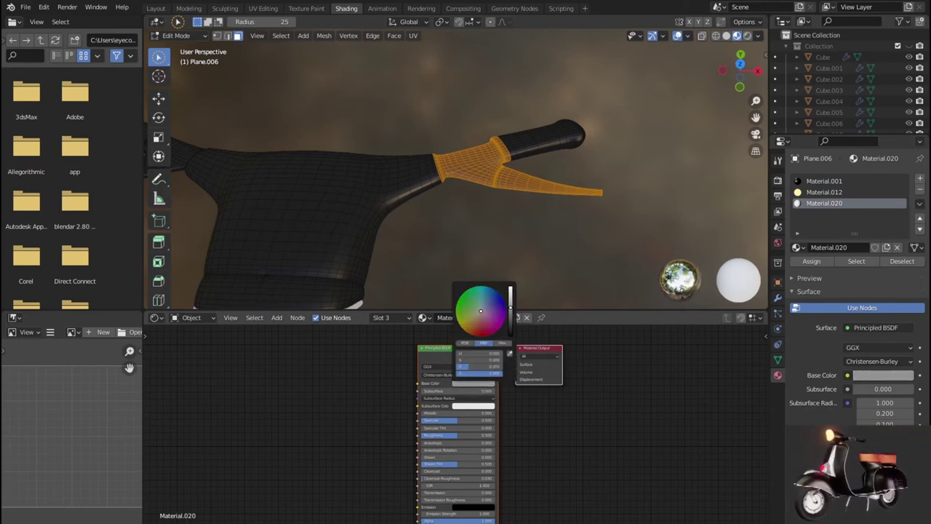
drag(451, 413, 495, 412)
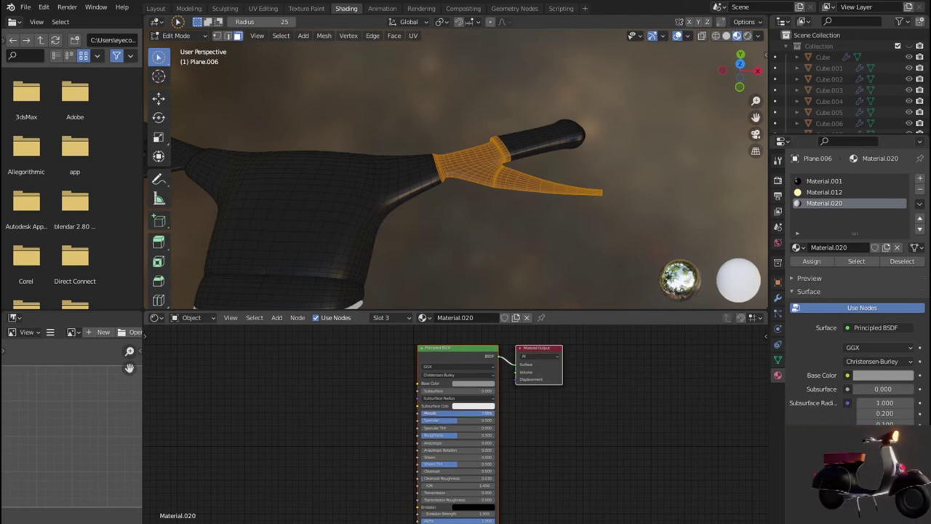
click(808, 261)
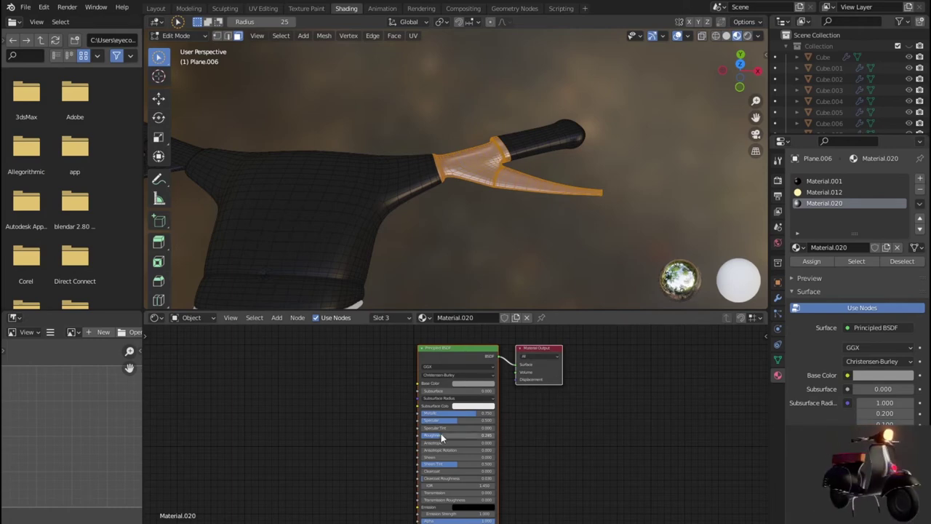
- Inspect the silver junction in Object Mode, then return to Edit Mode in top view
key(Tab)
scroll(524, 212, down, 5)
mouse_move(523, 247)
middle_down()
mouse_move(393, 225)
mouse_move(406, 197)
mouse_move(536, 177)
mouse_move(576, 107)
mouse_move(553, 223)
mouse_move(461, 214)
mouse_move(543, 218)
mouse_move(474, 233)
mouse_move(500, 190)
middle_up()
scroll(415, 200, up, 3)
scroll(425, 207, up, 4)
scroll(553, 222, down, 3)
scroll(458, 188, up, 3)
key(Tab)
scroll(429, 211, up, 2)
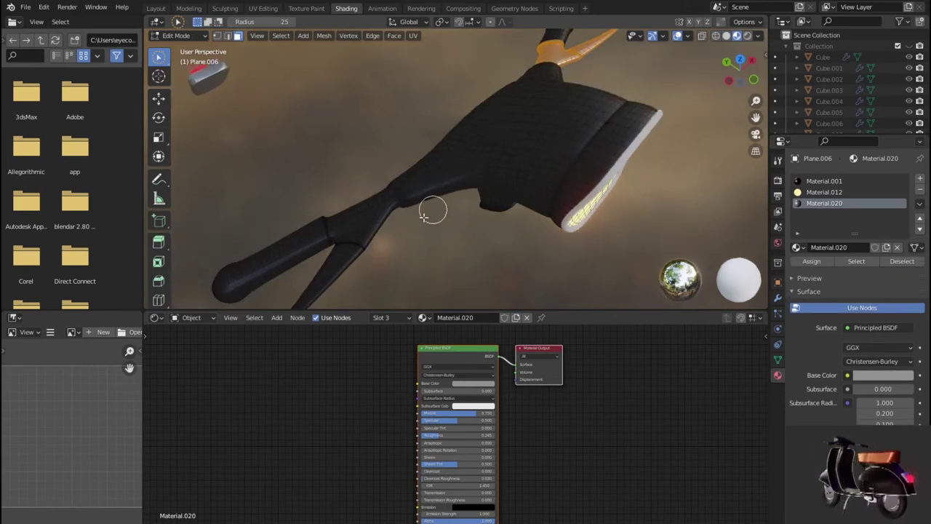
middle_drag(427, 215, 391, 218)
key(KP_7)
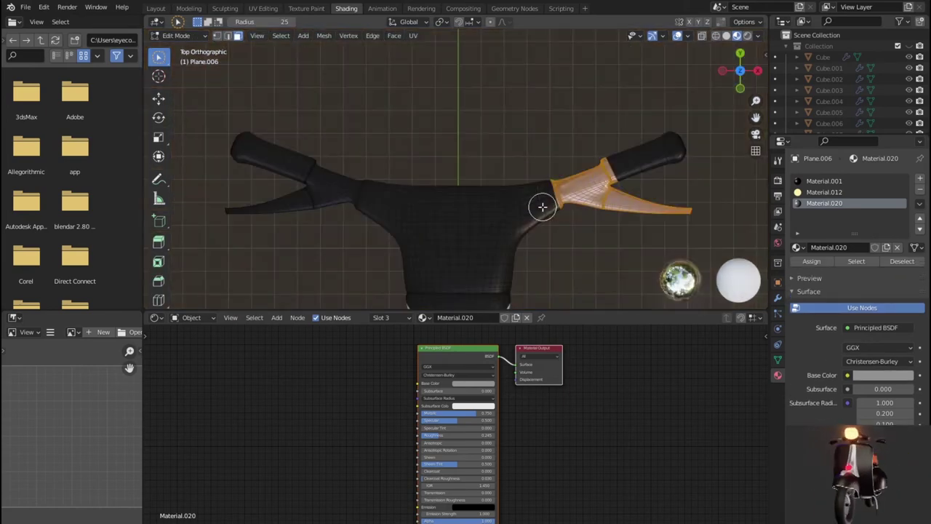
- In see-through wireframe, select the left joint faces, grow them twice and extend along the arm
scroll(543, 207, up, 2)
scroll(371, 211, up, 2)
scroll(505, 168, up, 2)
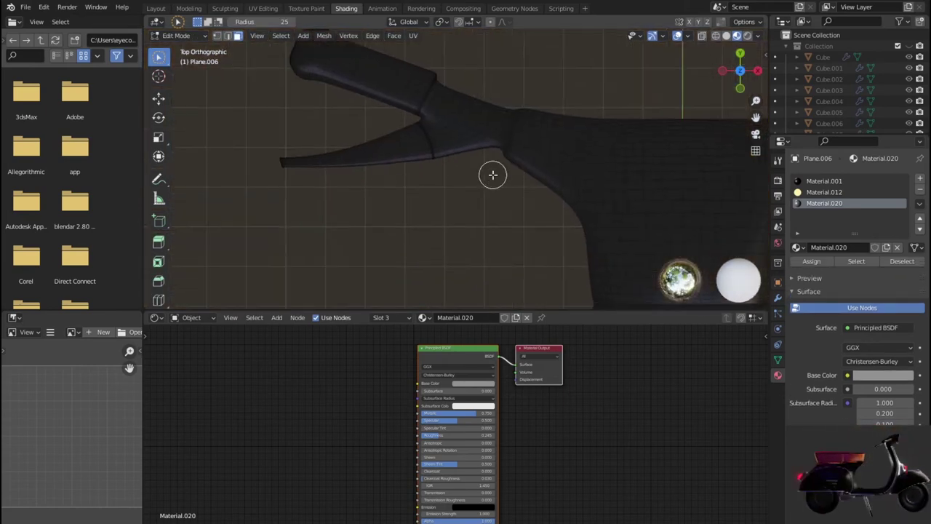
key(shift+z)
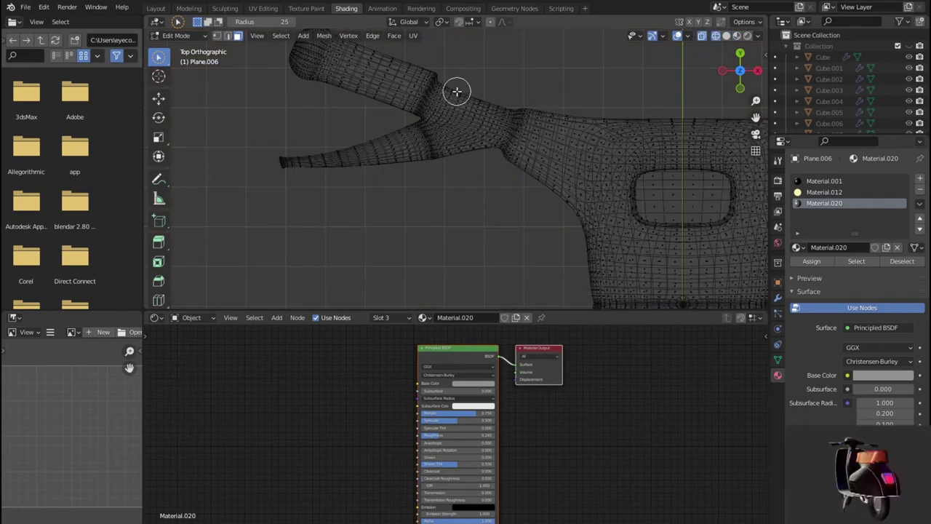
click(455, 119)
key(ctrl+KP_Add)
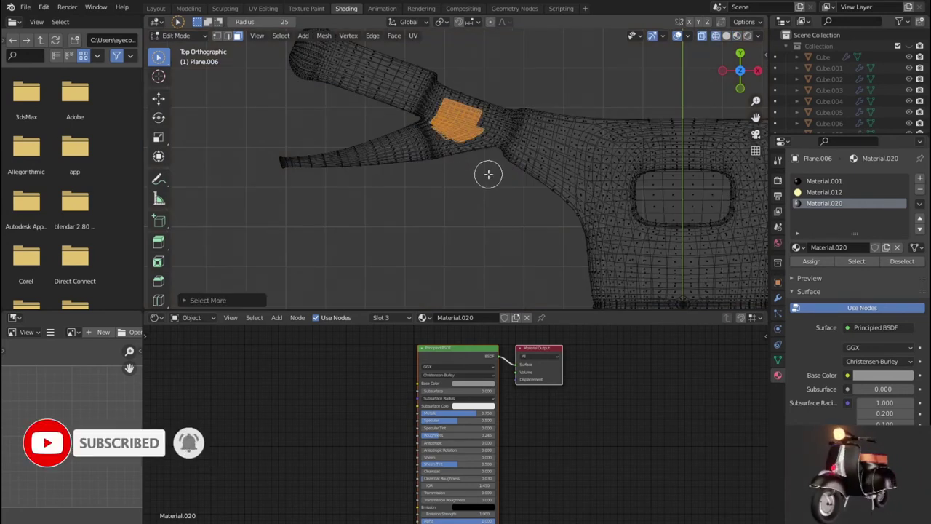
key(ctrl+KP_Add)
key(ctrl+KP_Add)
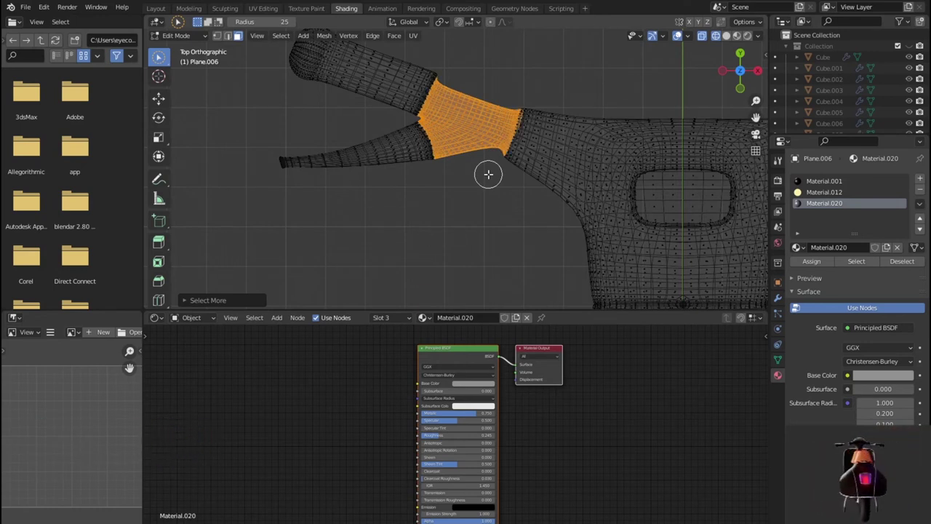
mouse_move(288, 158)
mouse_down()
mouse_move(384, 139)
mouse_move(362, 167)
mouse_up()
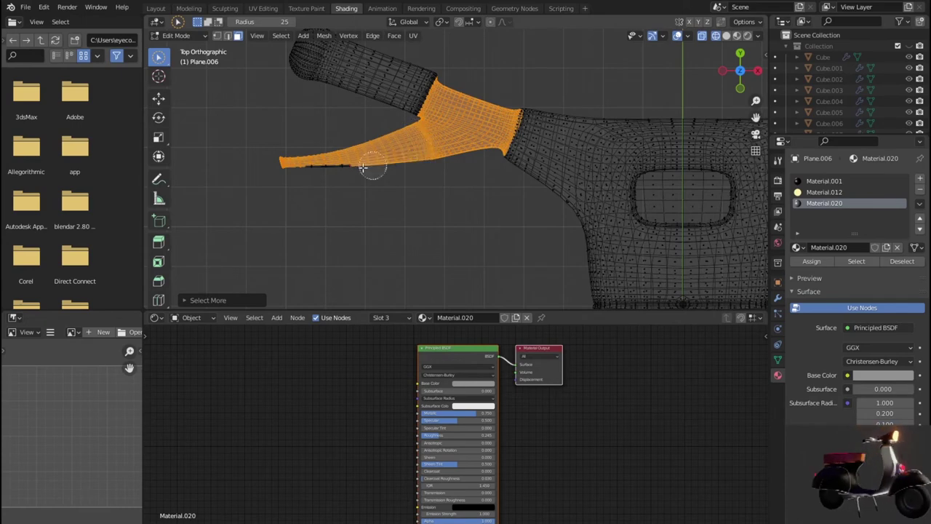
mouse_move(330, 173)
middle_down()
mouse_move(648, 128)
mouse_move(536, 155)
mouse_move(577, 175)
middle_up()
scroll(578, 175, up, 3)
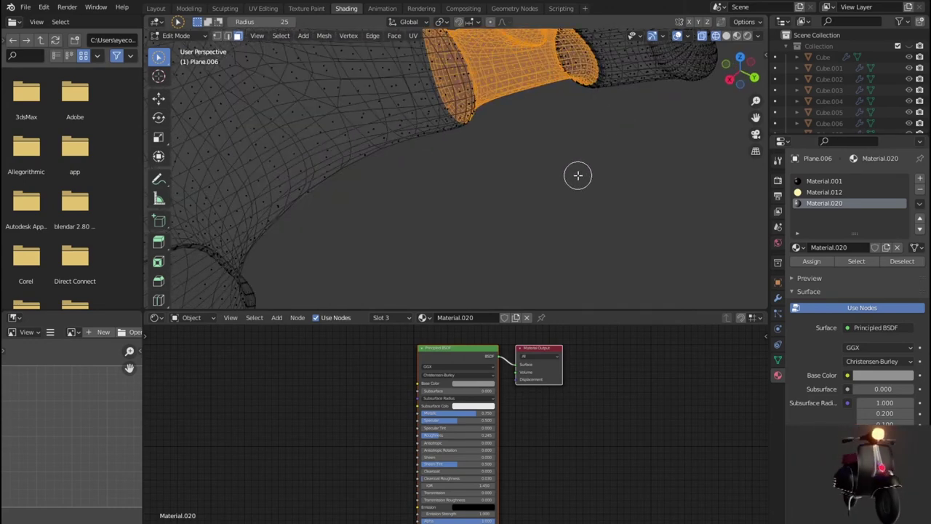
- Check the arm selection in material preview and assign the grey metallic Material.020 to it
key(z)
scroll(574, 175, down, 3)
mouse_move(574, 175)
middle_down()
mouse_move(443, 167)
mouse_move(455, 131)
middle_up()
scroll(406, 110, up, 4)
middle_drag(405, 109, 461, 165)
scroll(506, 276, down, 2)
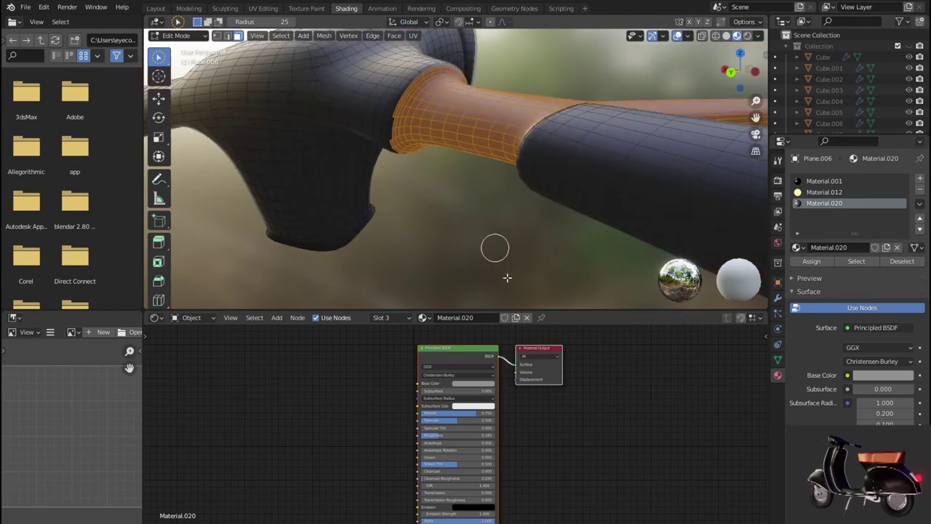
middle_drag(506, 277, 437, 212)
scroll(385, 185, up, 3)
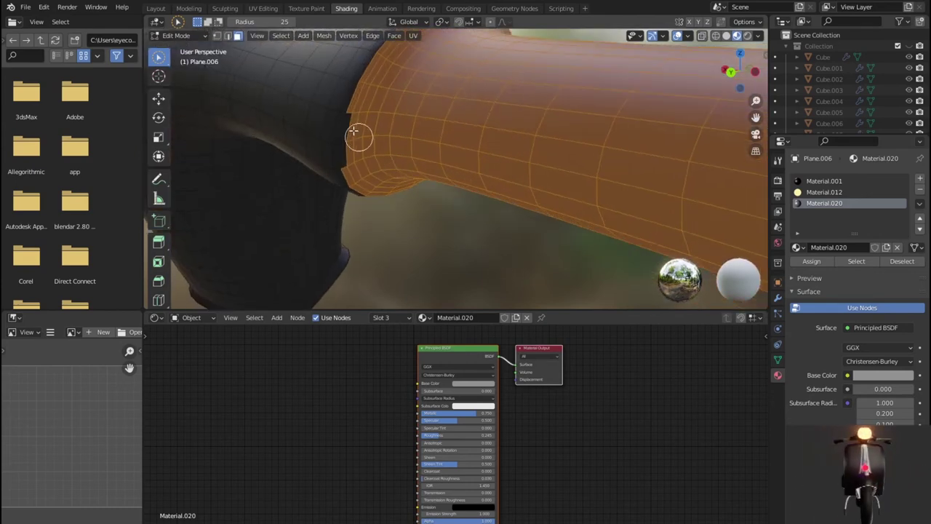
drag(349, 126, 352, 132)
key(ctrl+z)
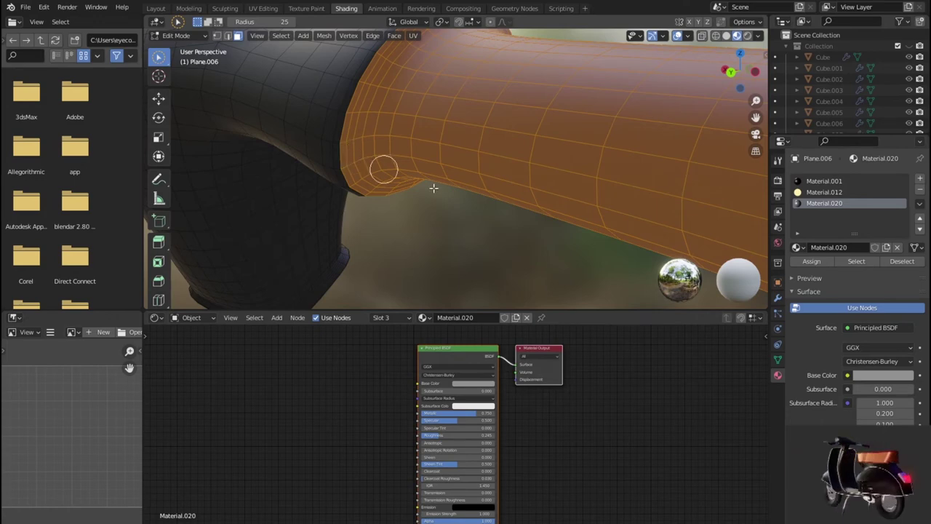
middle_drag(432, 187, 396, 189)
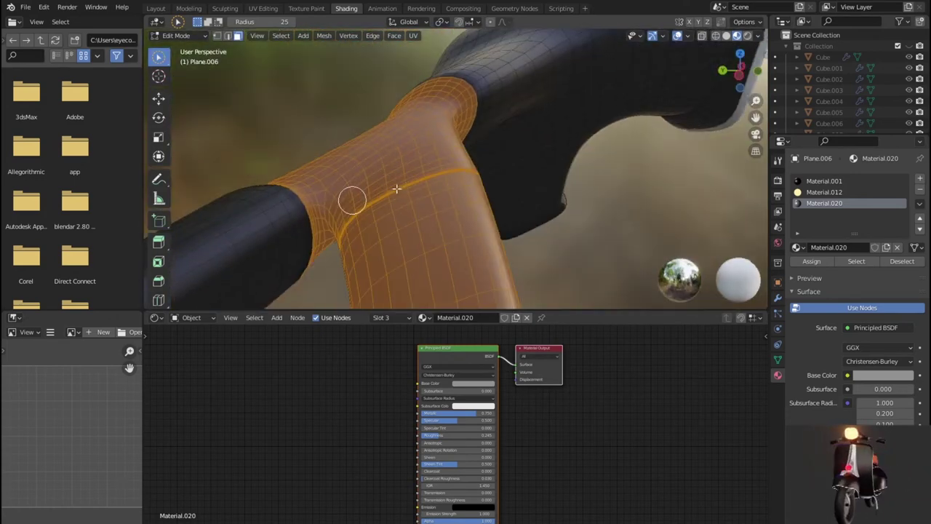
scroll(400, 188, down, 5)
mouse_move(409, 187)
middle_down()
mouse_move(555, 202)
mouse_move(587, 218)
middle_up()
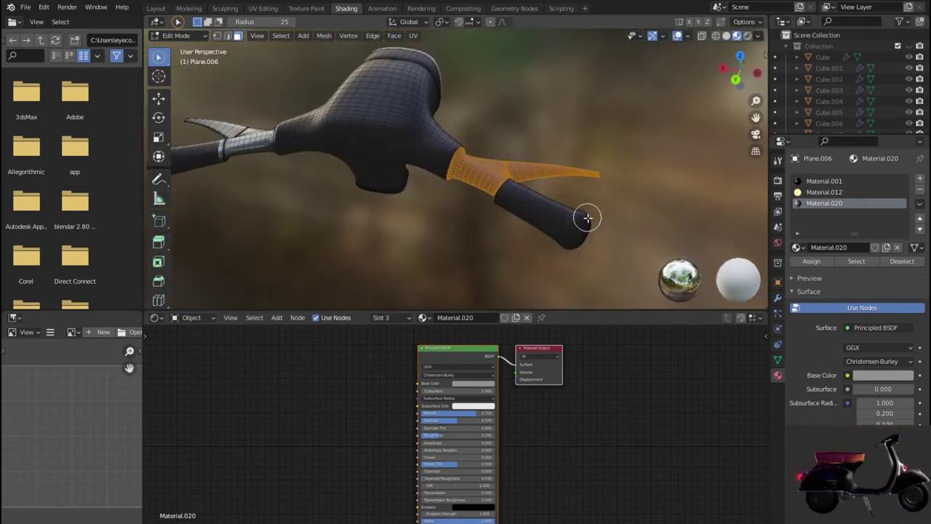
click(813, 262)
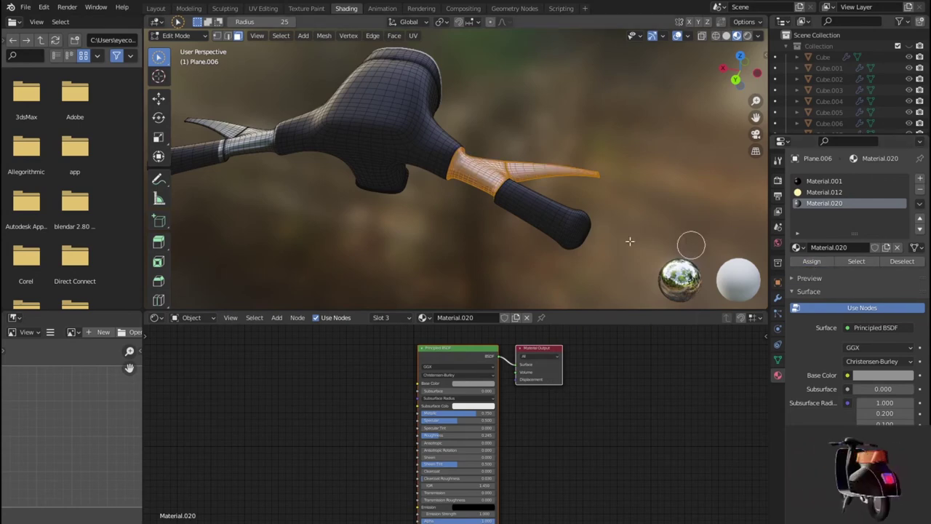
scroll(537, 223, down, 3)
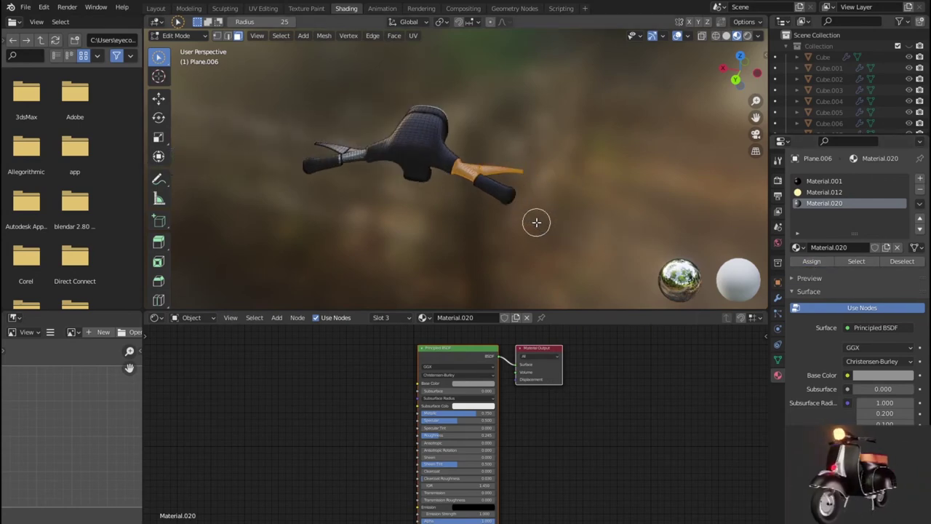
key(Tab)
- Unhide all scooter parts with Alt+H, inspect the full scooter, and select the kickstand
mouse_move(542, 229)
middle_down()
mouse_move(384, 233)
mouse_move(359, 210)
mouse_move(490, 193)
mouse_move(560, 209)
mouse_move(580, 231)
mouse_move(531, 215)
mouse_move(603, 184)
middle_up()
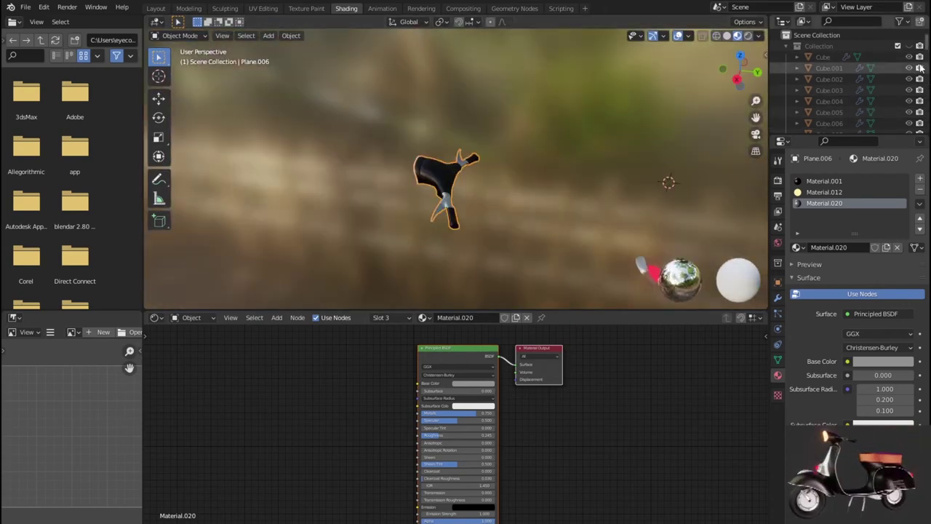
key(alt+h)
mouse_move(525, 197)
middle_down()
mouse_move(580, 226)
mouse_move(550, 236)
mouse_move(478, 177)
mouse_move(499, 128)
middle_up()
scroll(536, 235, up, 3)
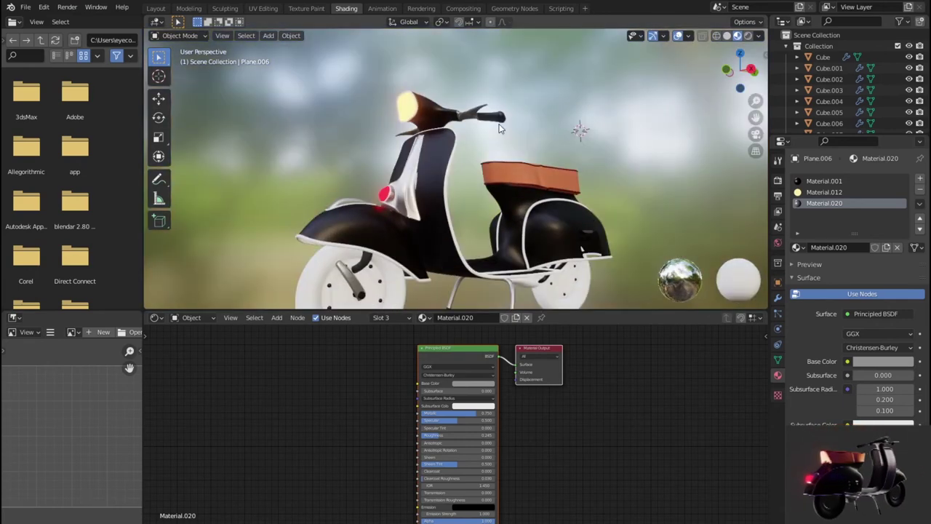
mouse_move(489, 166)
middle_down()
mouse_move(342, 223)
mouse_move(256, 223)
mouse_move(225, 180)
middle_up()
mouse_move(473, 208)
middle_down()
mouse_move(335, 192)
mouse_move(250, 196)
mouse_move(429, 235)
mouse_move(473, 206)
middle_up()
scroll(489, 200, up, 3)
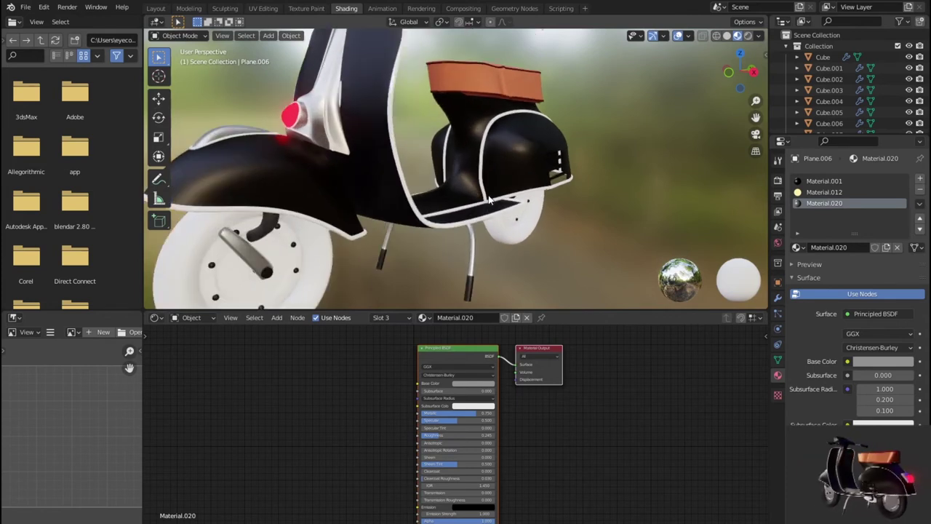
click(474, 246)
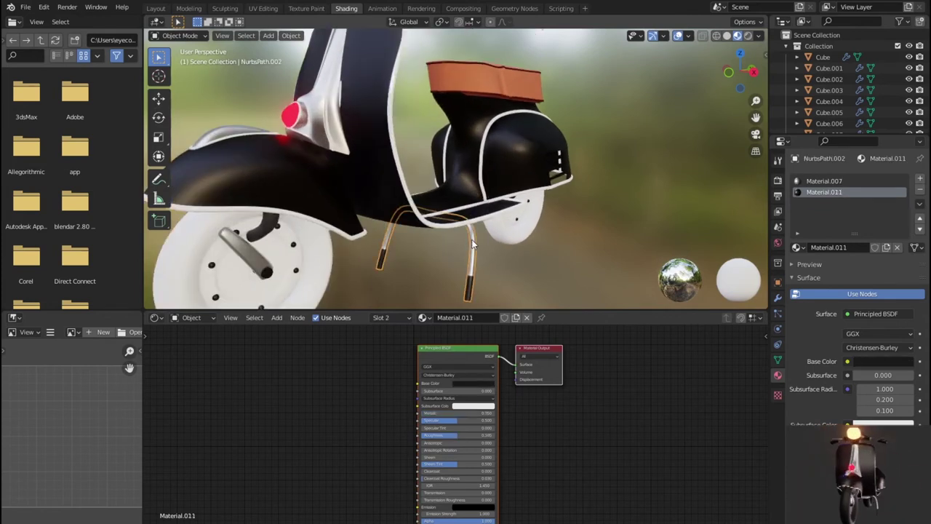
click(822, 181)
click(485, 383)
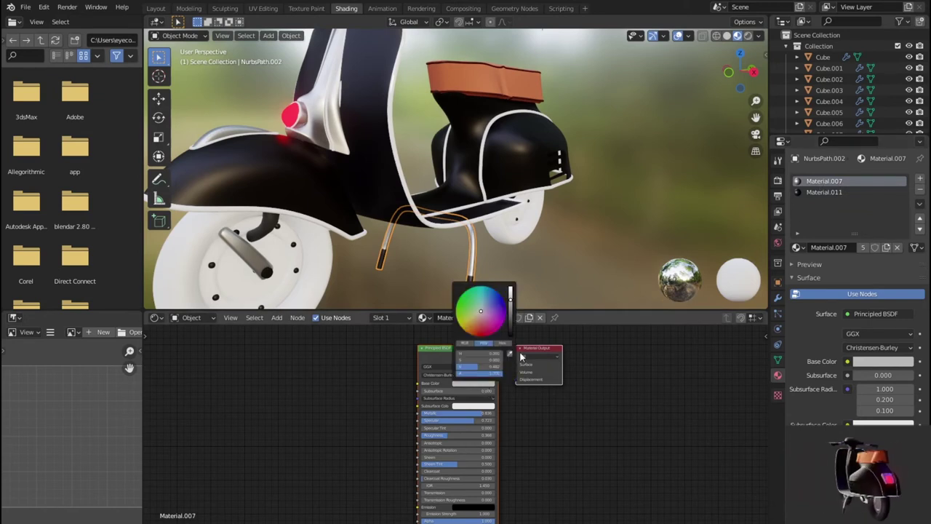
drag(510, 293, 512, 317)
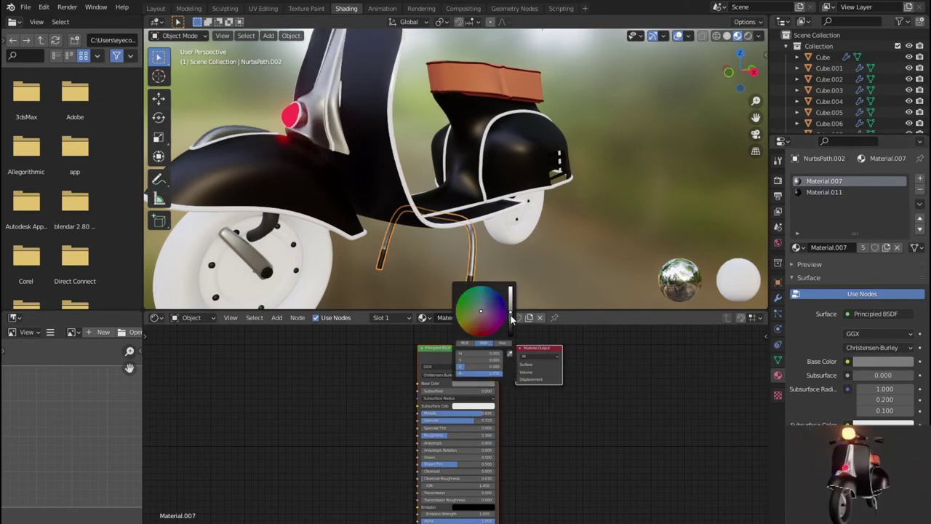
mouse_move(572, 247)
middle_down()
mouse_move(599, 253)
mouse_move(459, 263)
mouse_move(504, 239)
middle_up()
scroll(504, 239, up, 1)
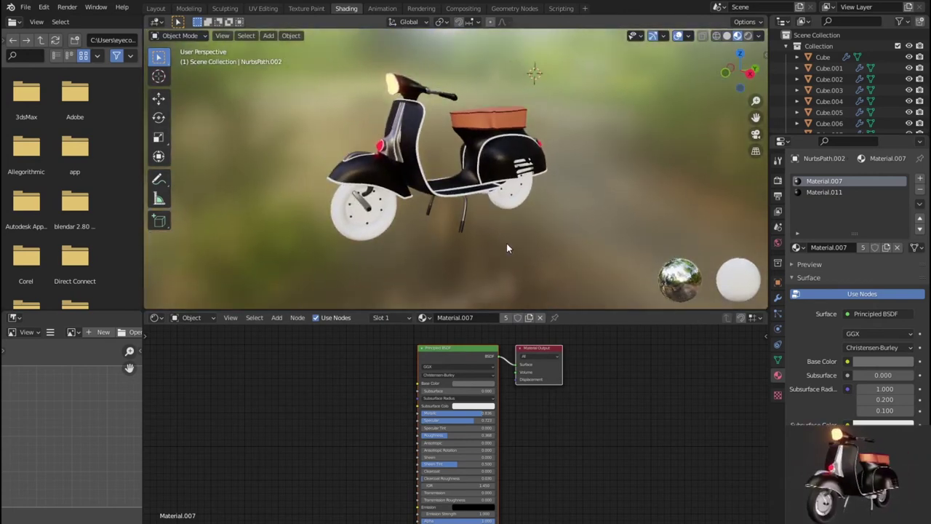
scroll(506, 243, up, 4)
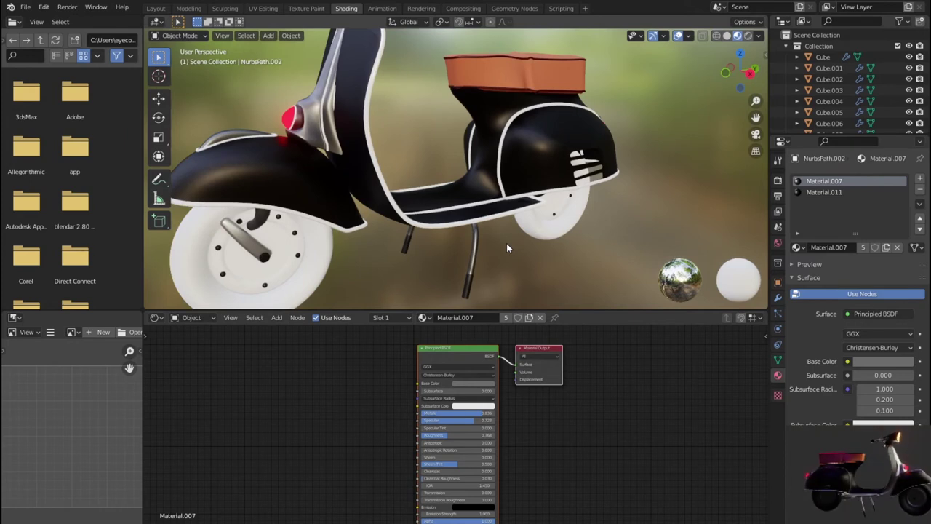
scroll(507, 243, down, 1)
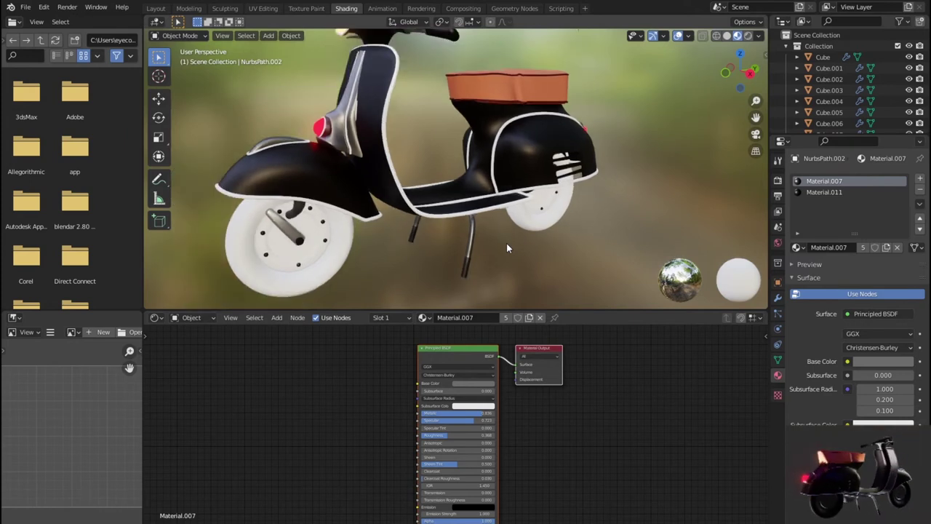
click(487, 383)
drag(473, 366, 495, 366)
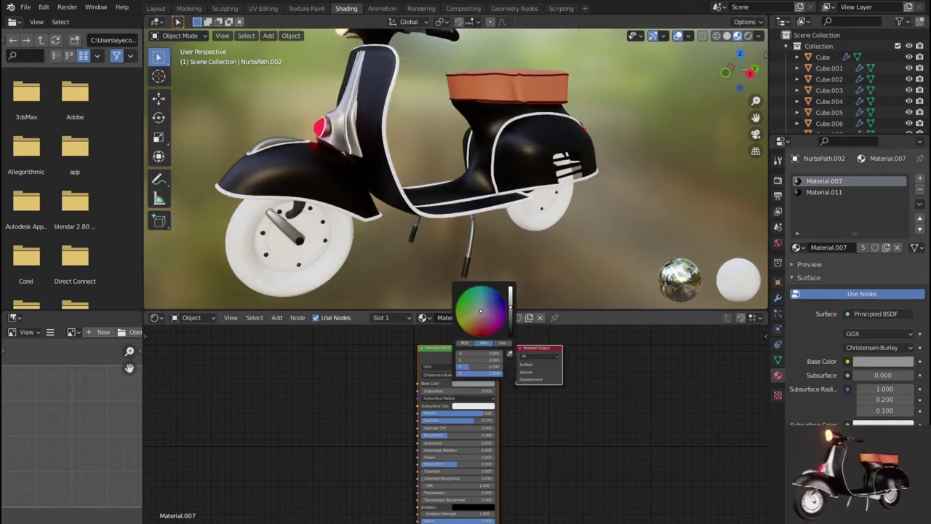
scroll(542, 250, down, 1)
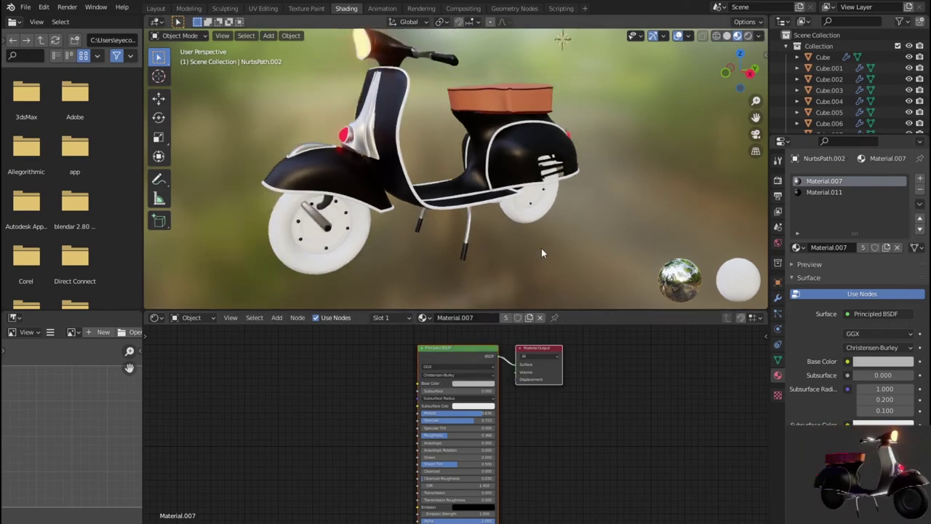
scroll(536, 247, down, 3)
mouse_move(525, 228)
middle_down()
mouse_move(643, 213)
mouse_move(578, 212)
mouse_move(522, 194)
mouse_move(531, 155)
mouse_move(445, 198)
mouse_move(445, 225)
mouse_move(542, 228)
middle_up()
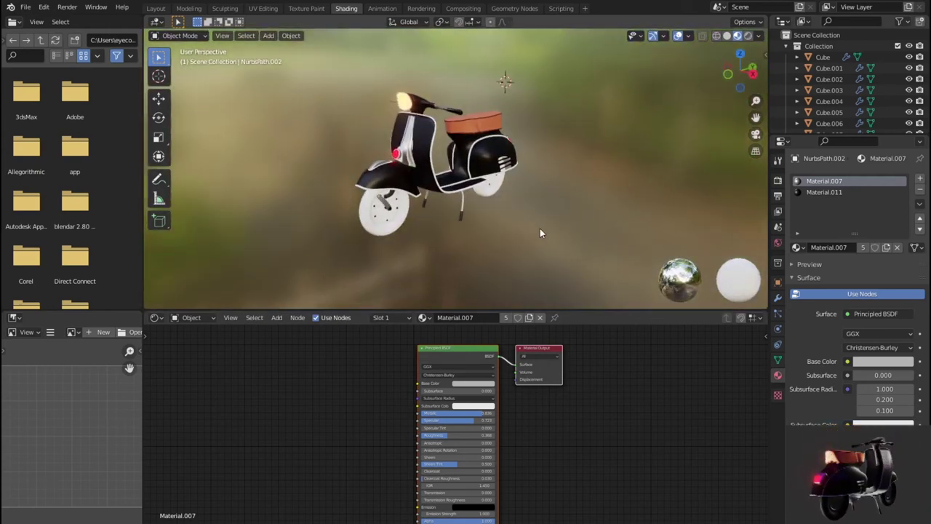
scroll(540, 229, up, 3)
scroll(539, 228, down, 2)
mouse_move(540, 228)
middle_down()
mouse_move(379, 247)
mouse_move(477, 229)
middle_up()
scroll(415, 240, up, 2)
scroll(425, 231, up, 2)
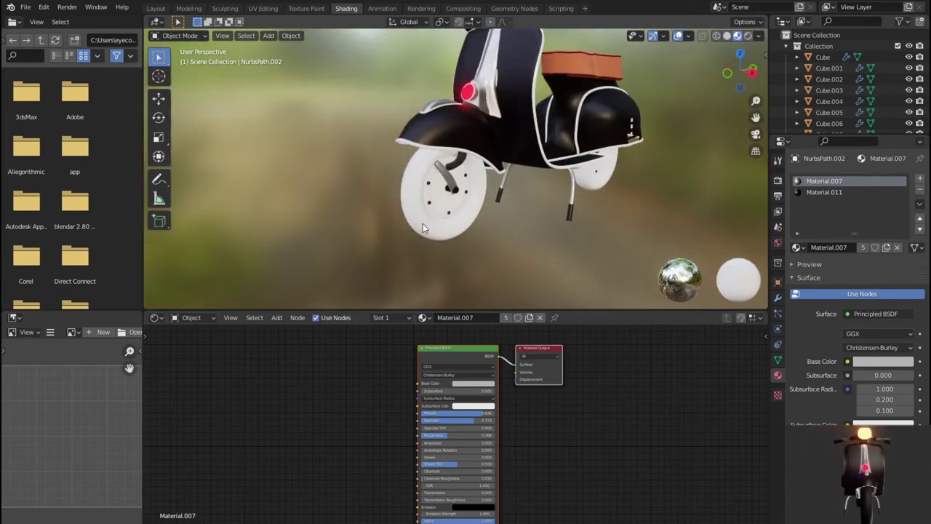
- Add a Solidify modifier to the front wheel Cylinder.003 (0.01 m thickness, -1 offset)
click(422, 224)
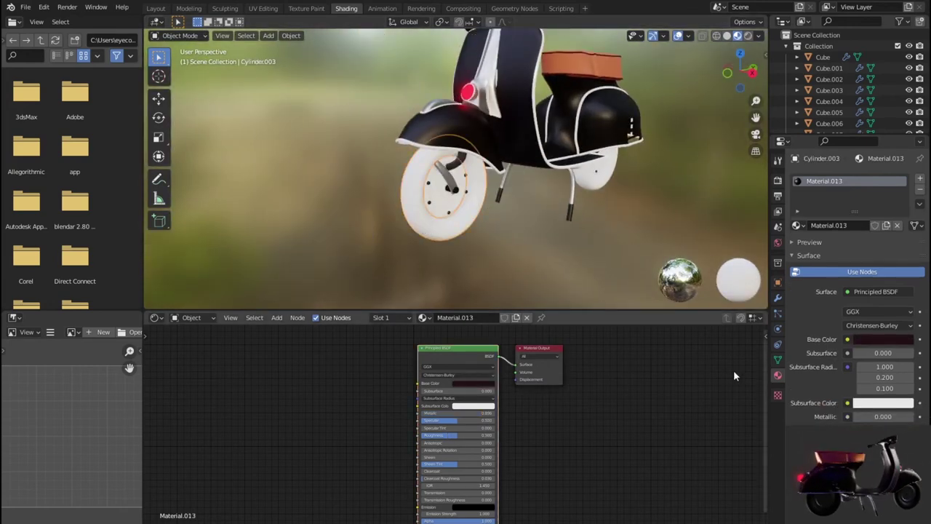
click(777, 299)
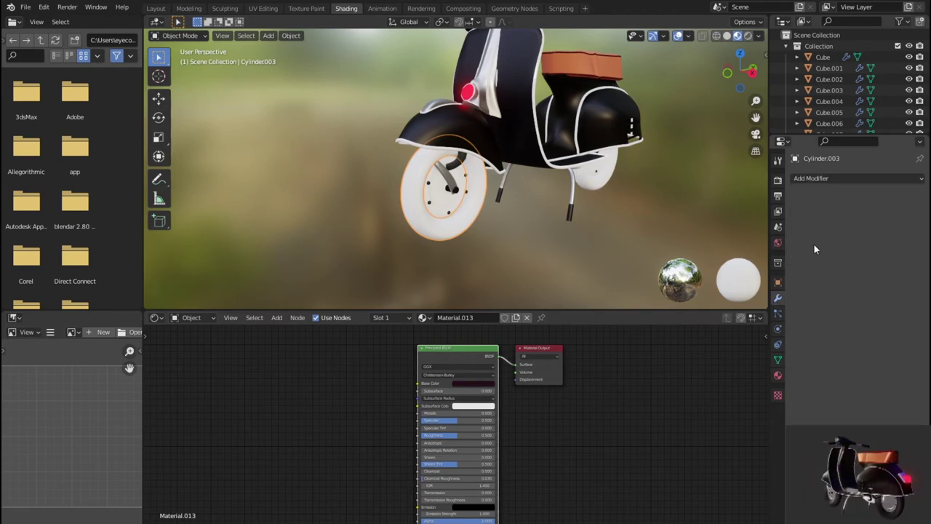
click(832, 179)
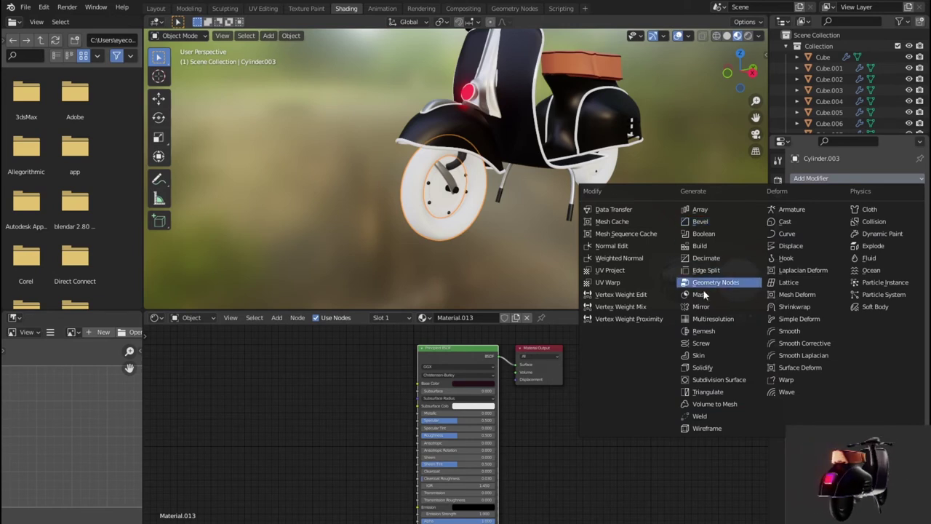
click(722, 366)
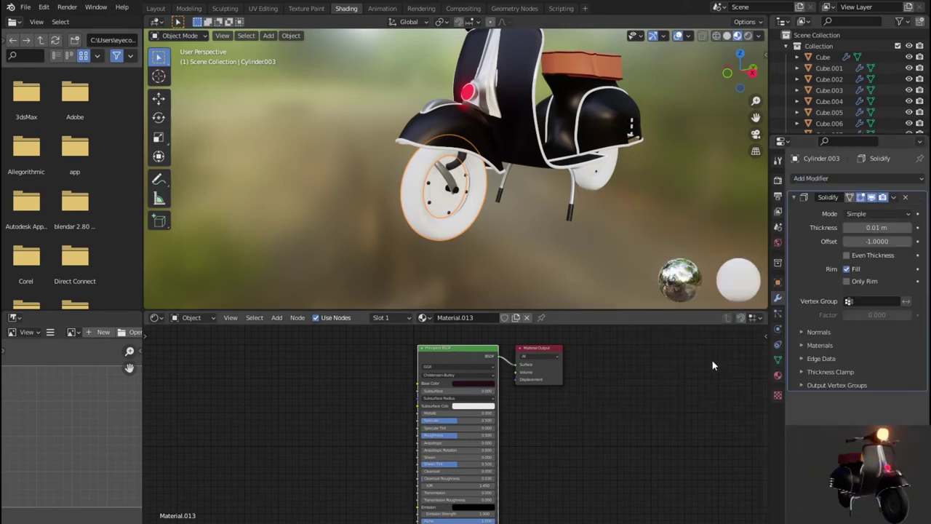
scroll(473, 248, up, 4)
scroll(472, 243, up, 2)
middle_drag(472, 243, 464, 234)
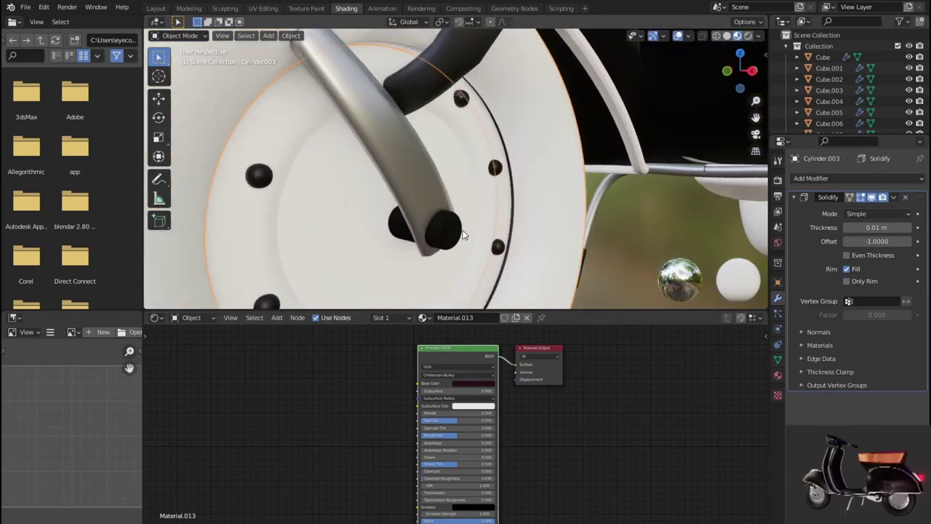
scroll(477, 239, down, 3)
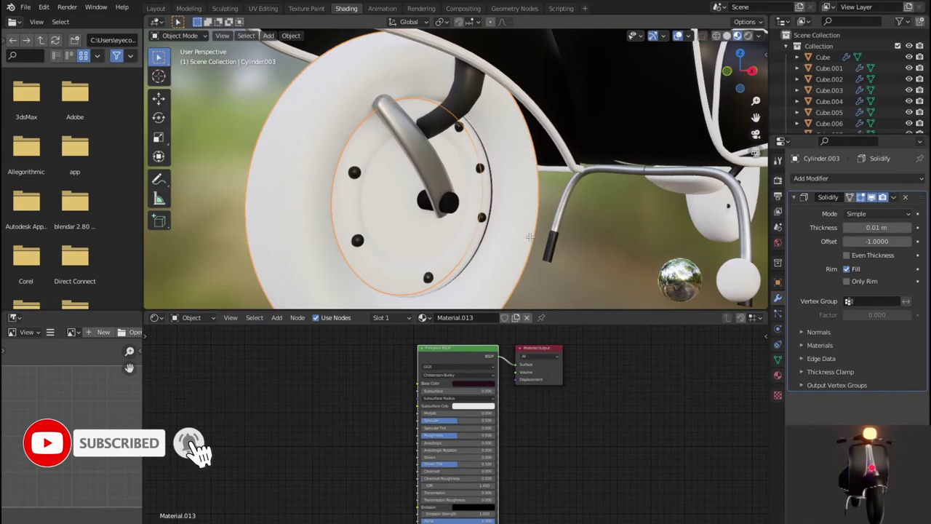
- In Edit Mode, recalculate all of the front wheel's normals to point inside
key(Tab)
key(c)
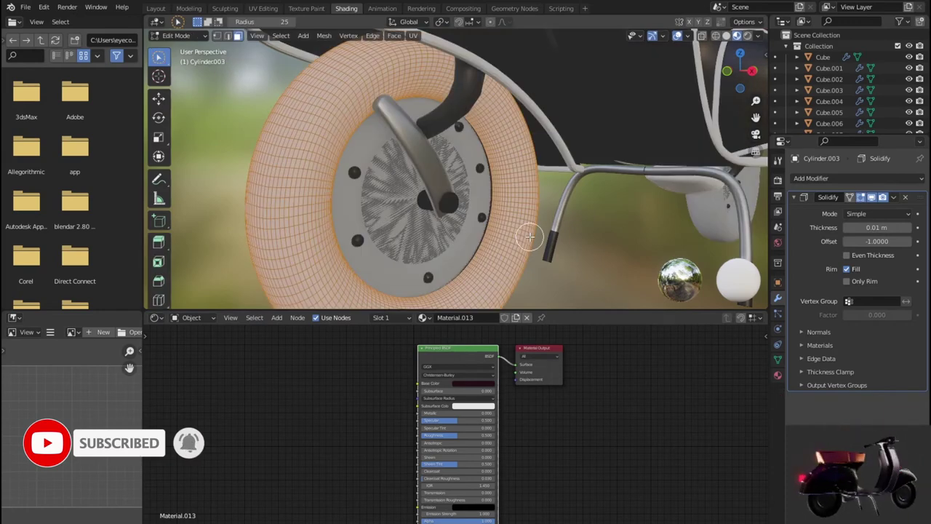
key(shift+n)
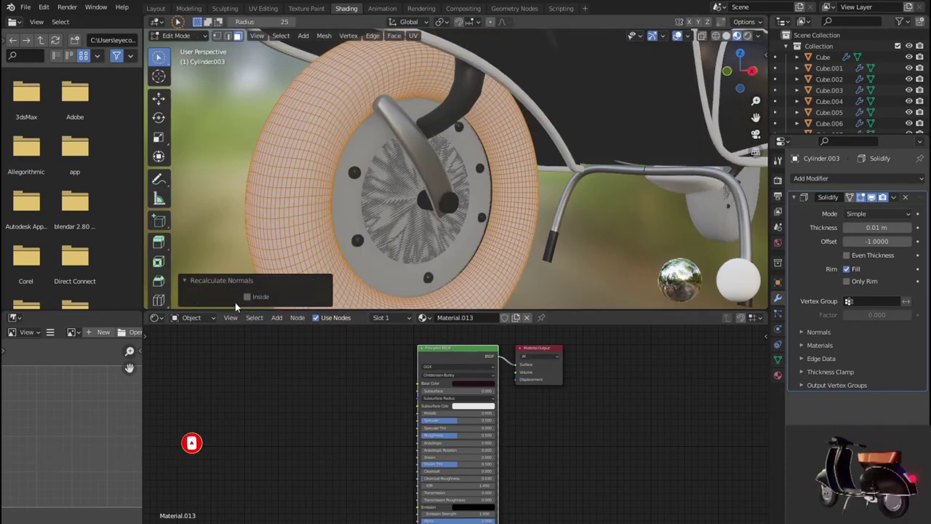
click(247, 296)
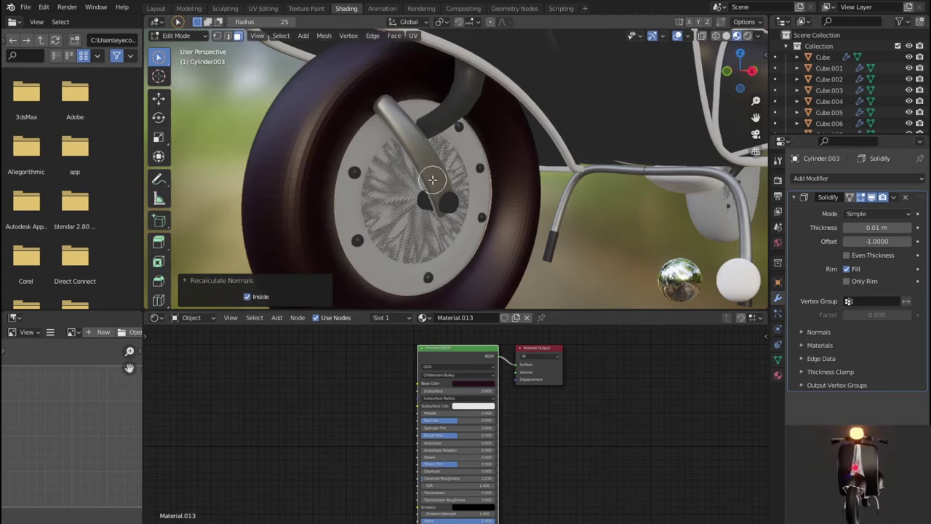
scroll(437, 182, down, 5)
scroll(509, 182, down, 2)
middle_drag(509, 182, 582, 219)
scroll(588, 234, up, 4)
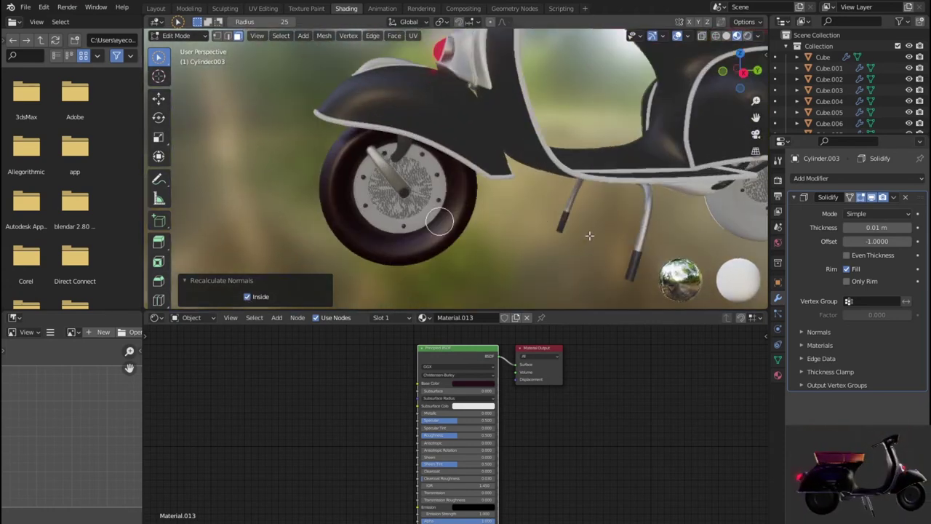
- Remove the wheel's Solidify modifier and recalculate its normals again
click(907, 198)
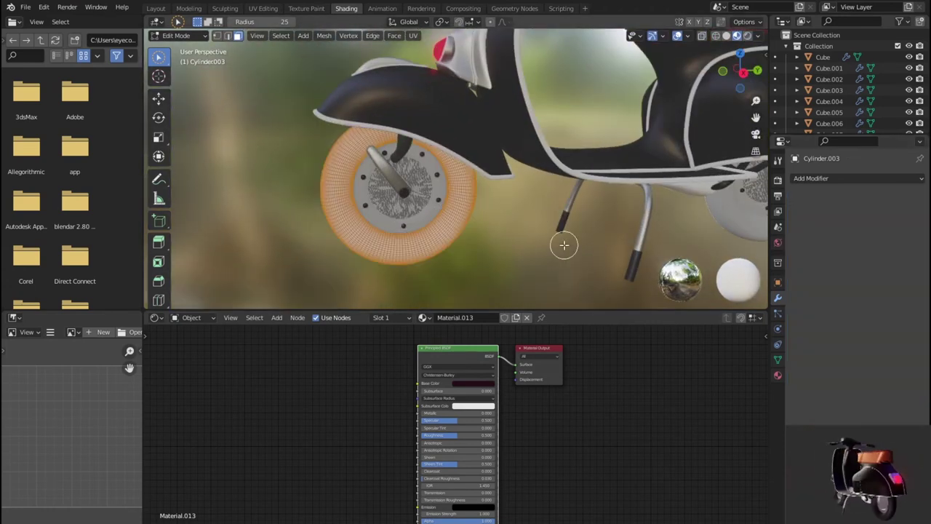
scroll(525, 242, up, 2)
scroll(467, 254, up, 2)
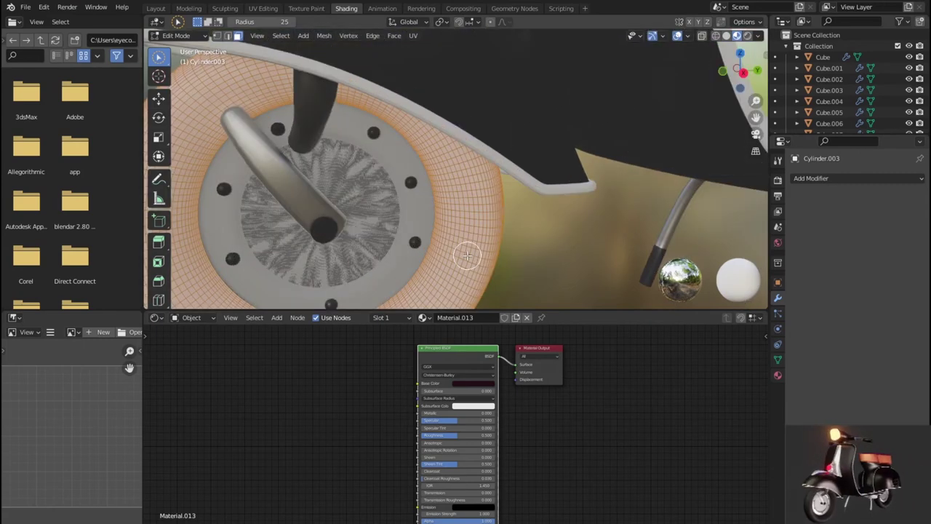
key(shift+n)
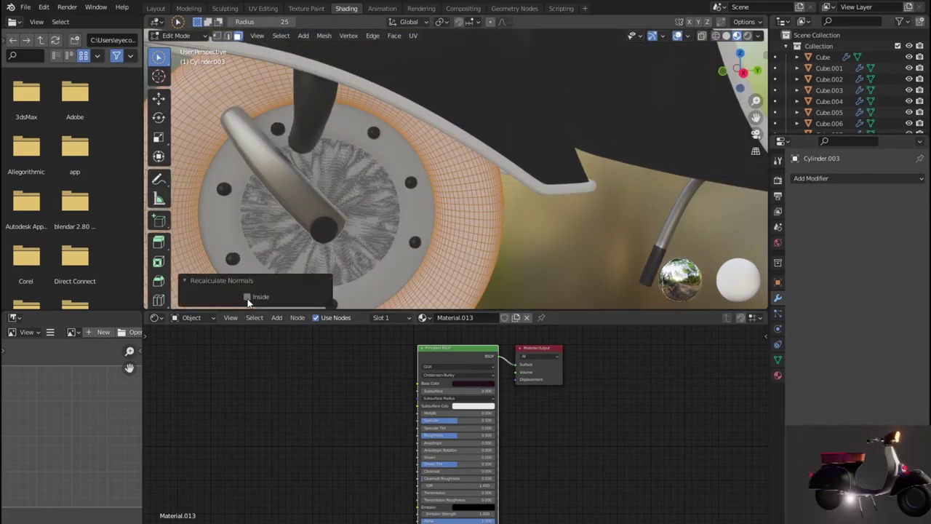
scroll(558, 210, down, 2)
scroll(558, 210, down, 3)
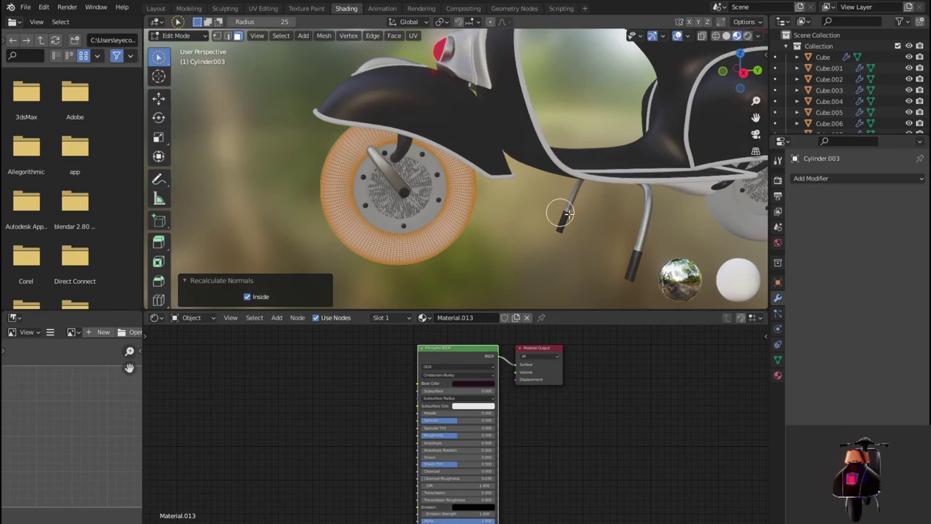
- Add a Solidify modifier back to the front wheel and start raising its thickness
click(816, 181)
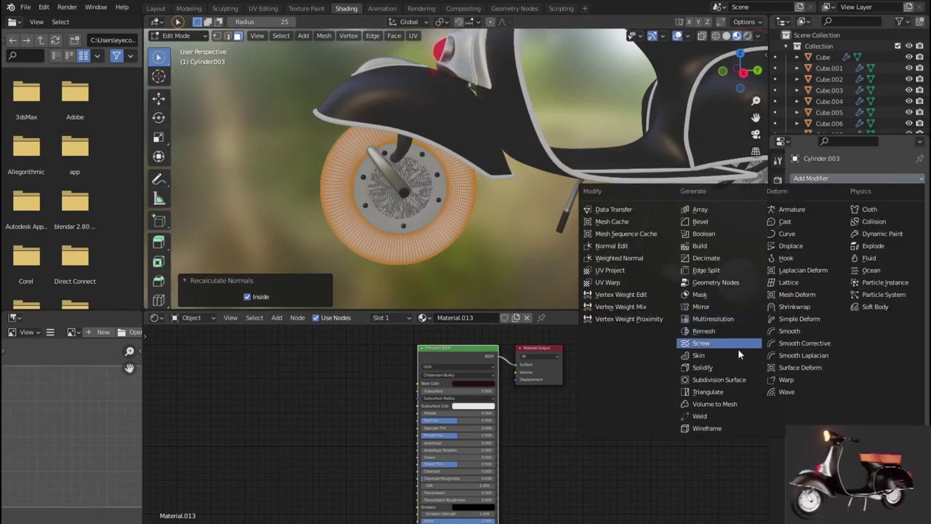
click(730, 366)
mouse_move(474, 257)
middle_down()
mouse_move(564, 246)
mouse_move(460, 240)
middle_up()
scroll(563, 249, down, 2)
scroll(460, 241, up, 4)
scroll(469, 241, up, 3)
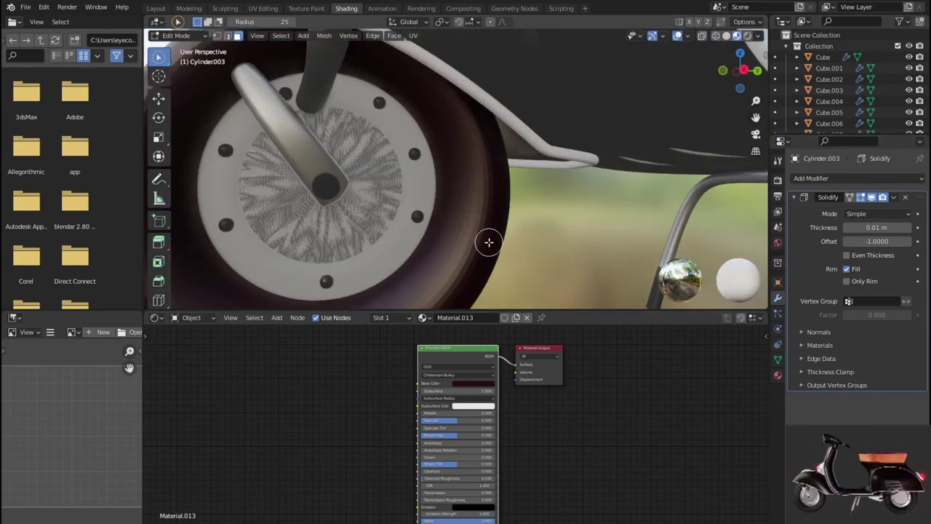
scroll(489, 242, down, 5)
scroll(489, 241, down, 2)
middle_drag(484, 243, 514, 267)
scroll(514, 266, up, 2)
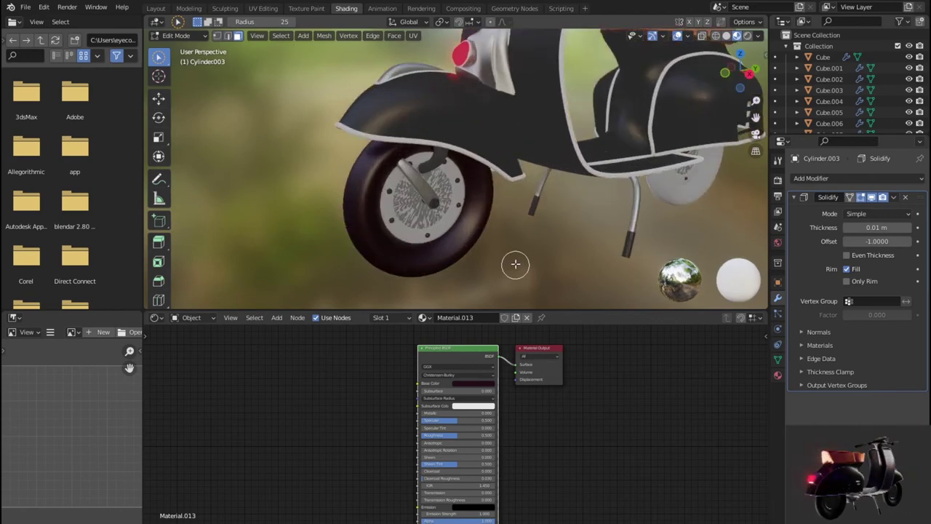
click(908, 230)
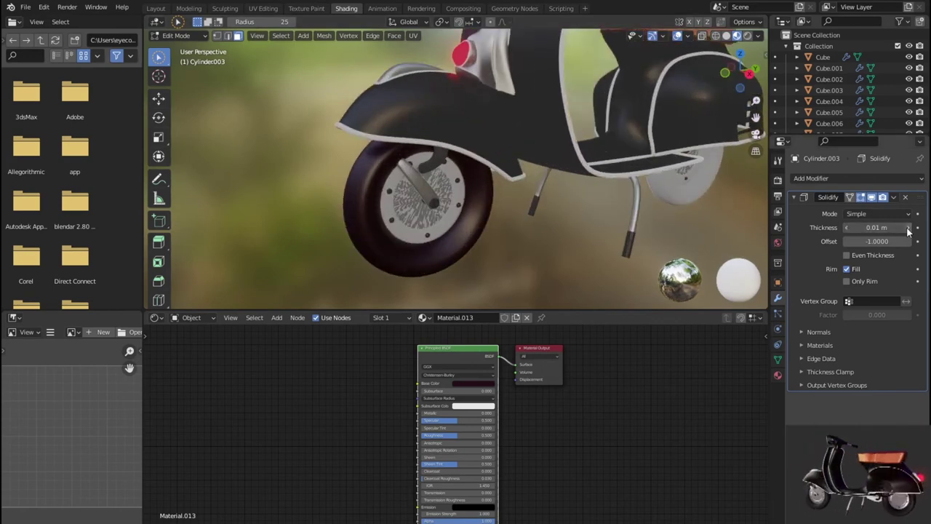
- Switch to a right-side orthographic view of the scooter
scroll(465, 241, down, 2)
mouse_move(465, 241)
middle_down()
mouse_move(506, 237)
mouse_move(470, 228)
middle_up()
key(KP_3)
scroll(498, 230, up, 1)
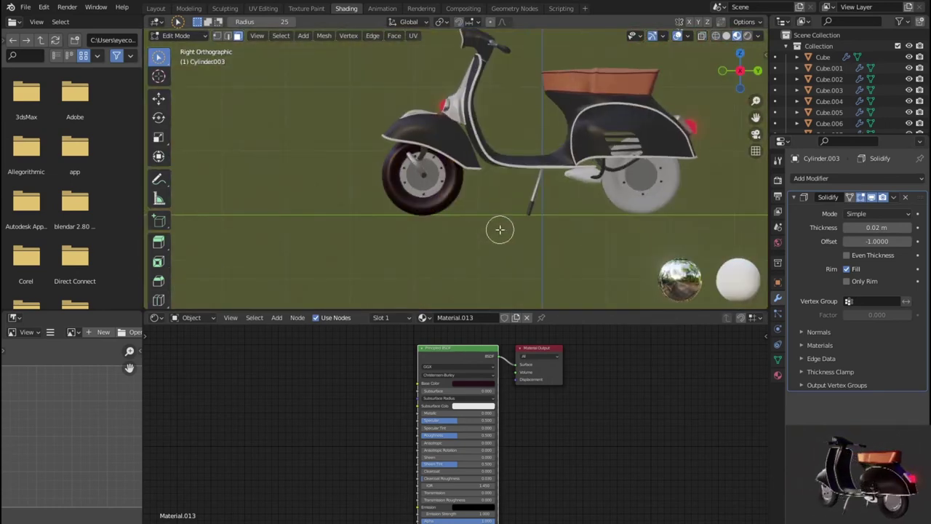
scroll(499, 232, up, 3)
scroll(436, 240, down, 1)
scroll(407, 240, down, 2)
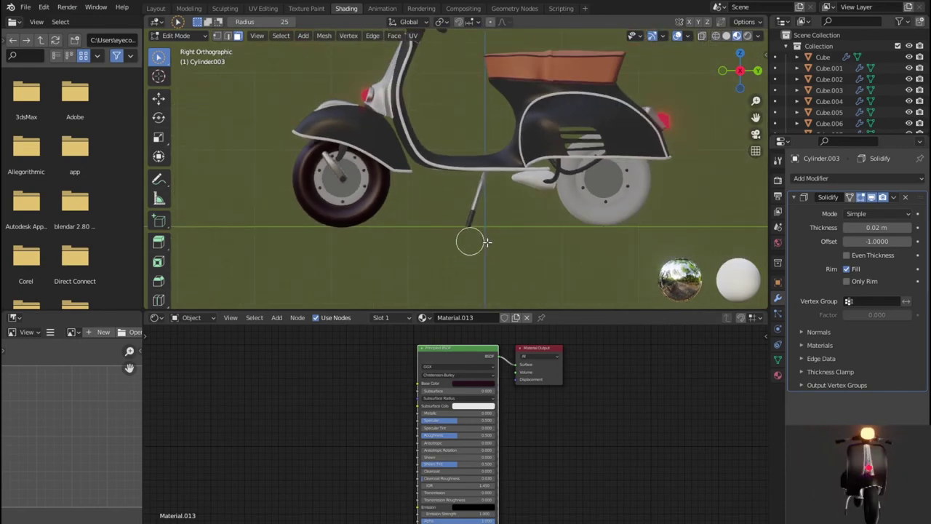
- Leave Edit Mode, select the front tire and delete it
key(Tab)
click(574, 220)
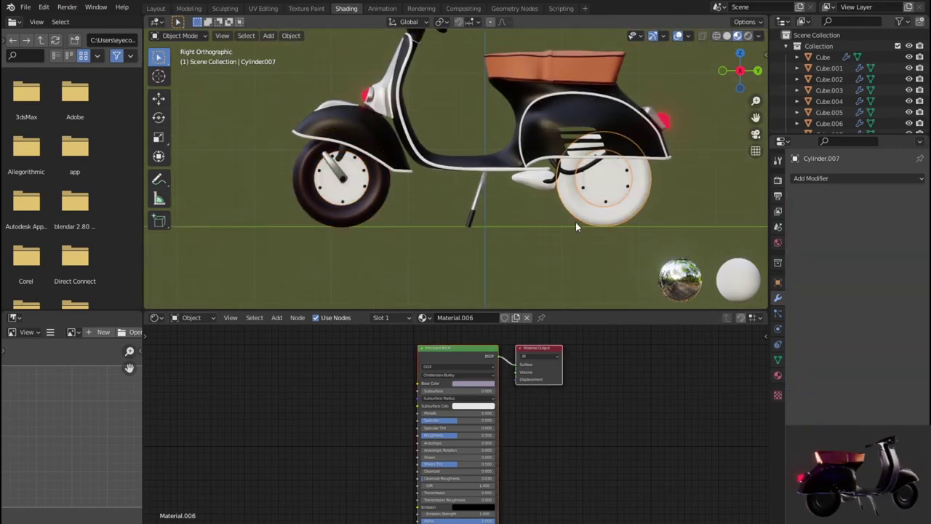
click(578, 228)
click(590, 223)
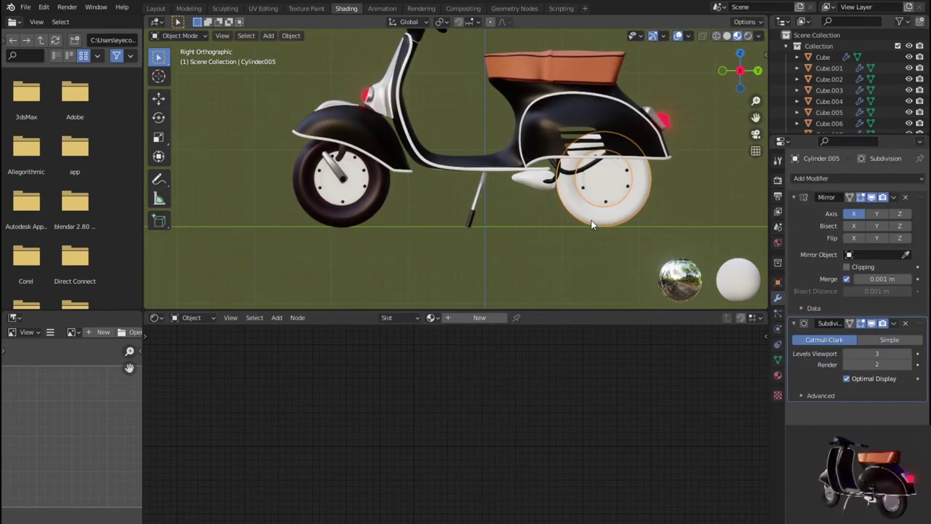
click(587, 222)
click(368, 220)
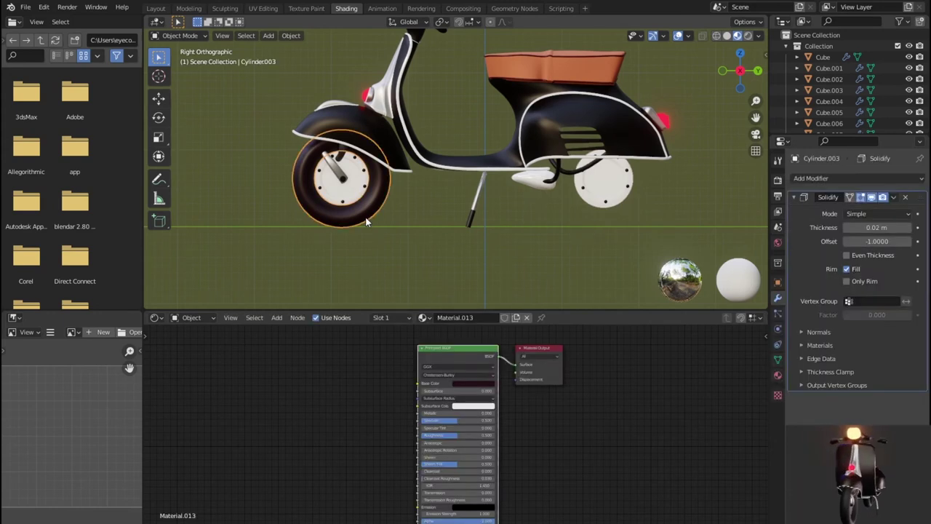
click(365, 217)
click(364, 216)
key(Delete)
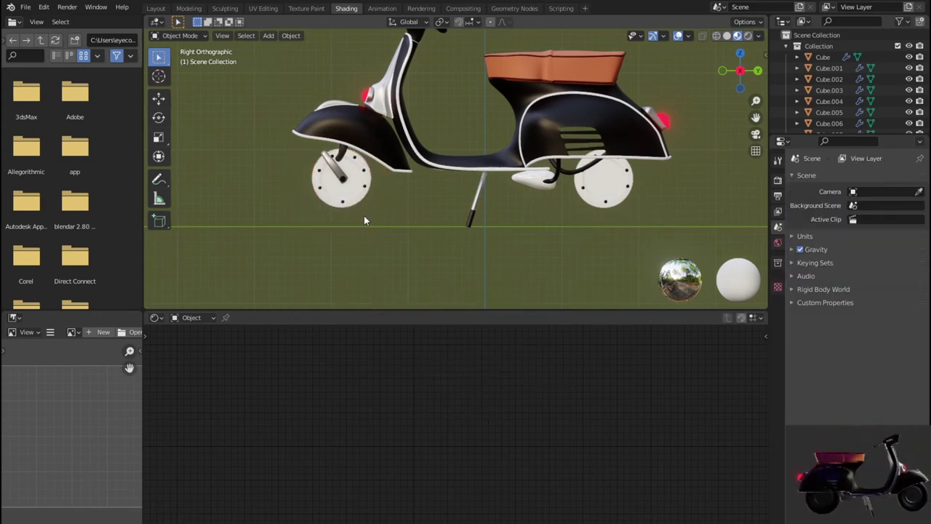
- Restore the front tire and give it a new near-black material with roughness about 0.88
key(ctrl+z)
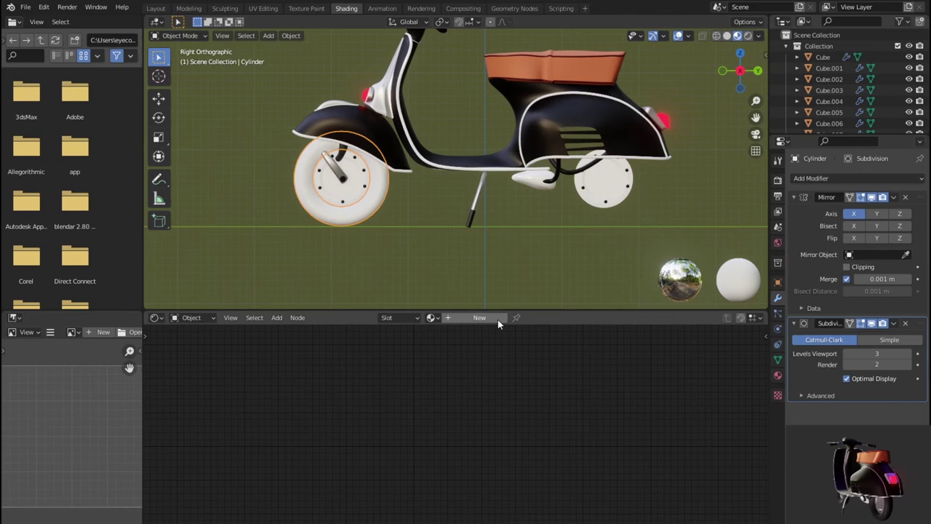
click(491, 321)
click(488, 388)
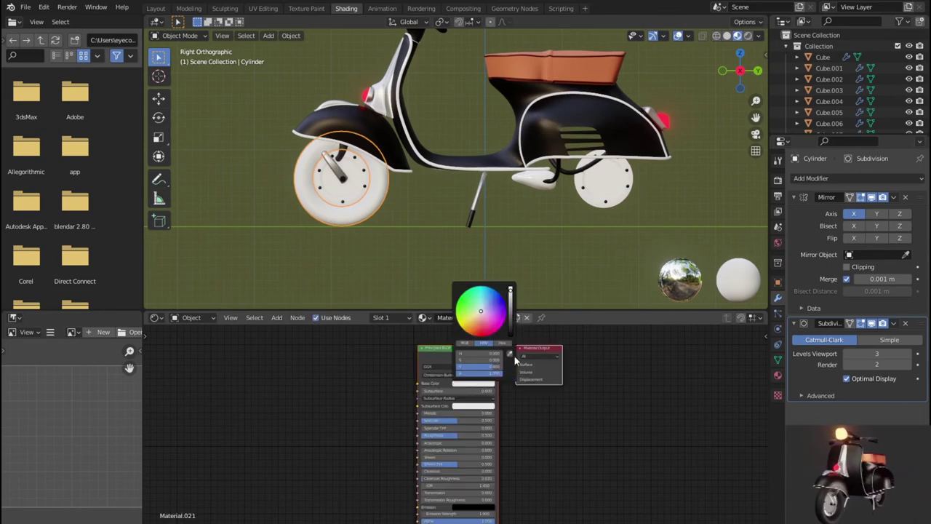
click(510, 332)
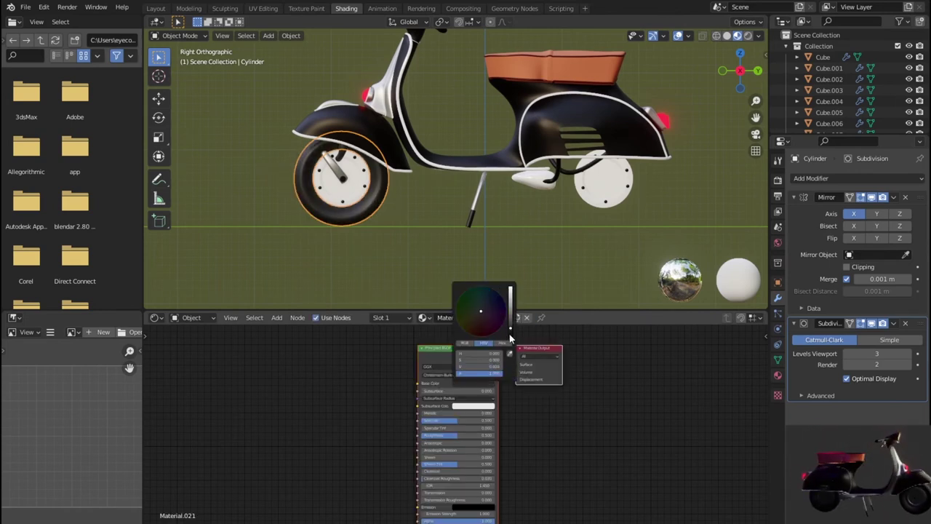
drag(510, 320, 510, 334)
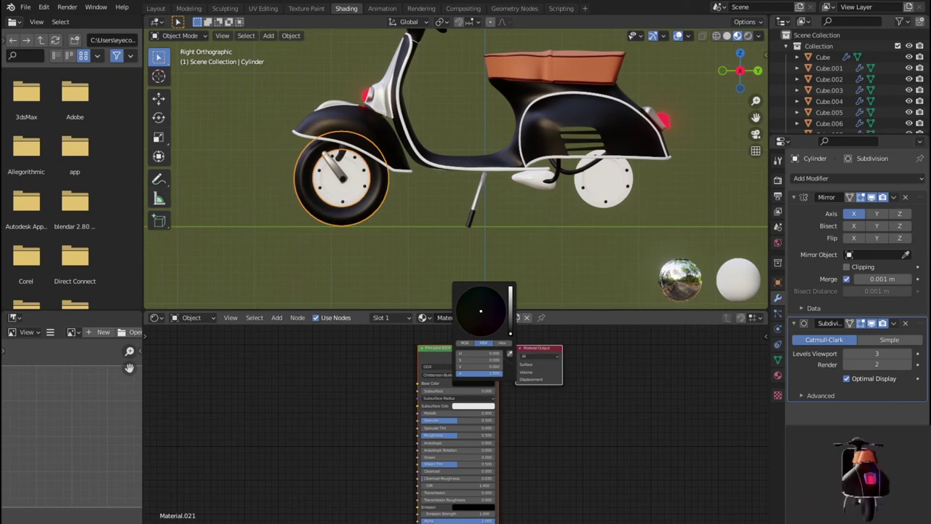
drag(450, 412, 452, 435)
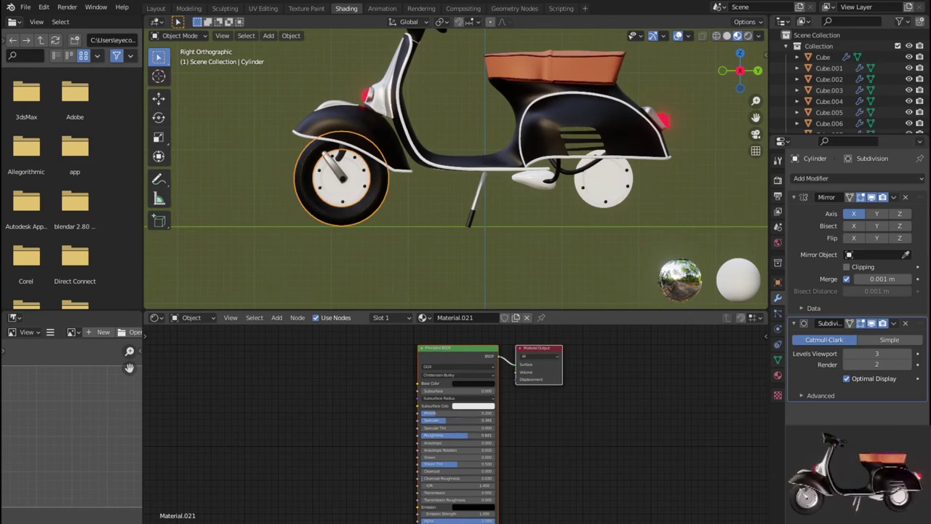
mouse_move(460, 435)
mouse_down()
mouse_move(471, 435)
mouse_move(454, 413)
mouse_up()
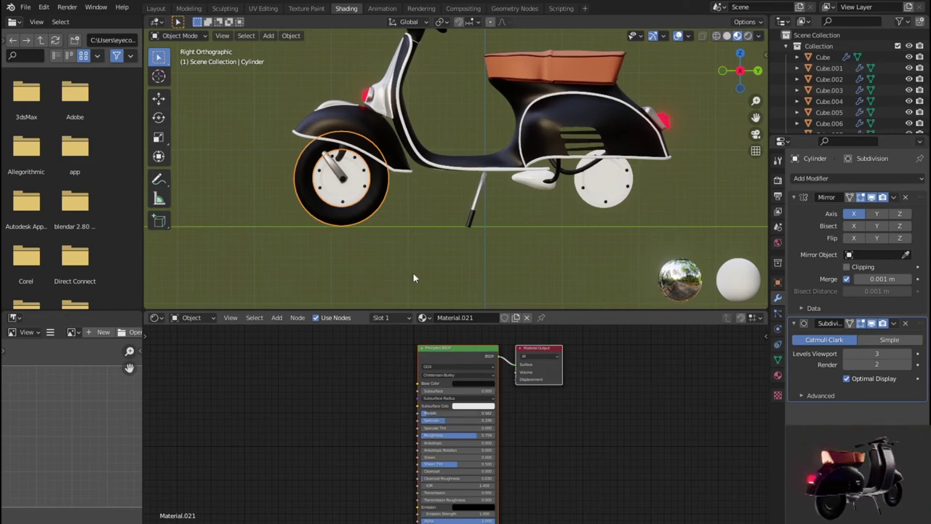
- Raise the front wheel material's specular and increase its roughness
middle_drag(423, 242, 509, 267)
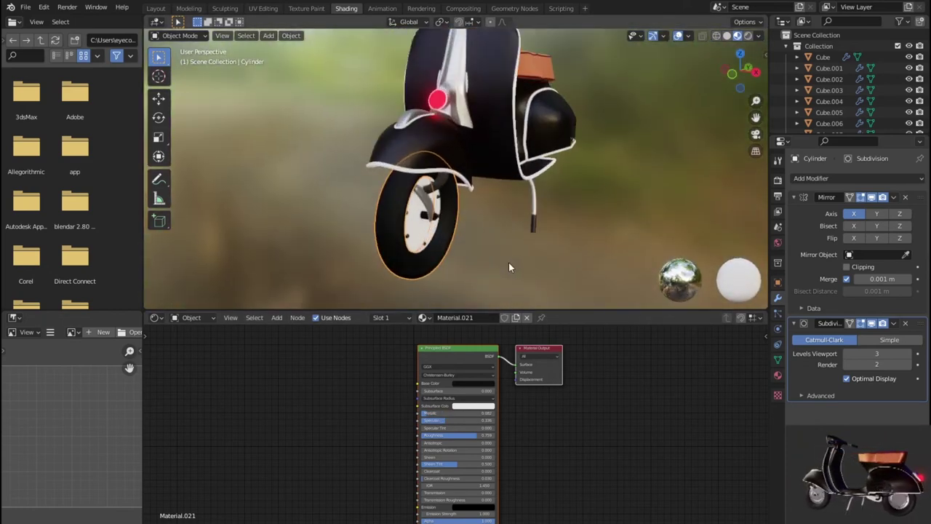
scroll(509, 262, up, 5)
mouse_move(443, 421)
mouse_down()
mouse_move(463, 420)
mouse_move(455, 421)
mouse_move(461, 434)
mouse_up()
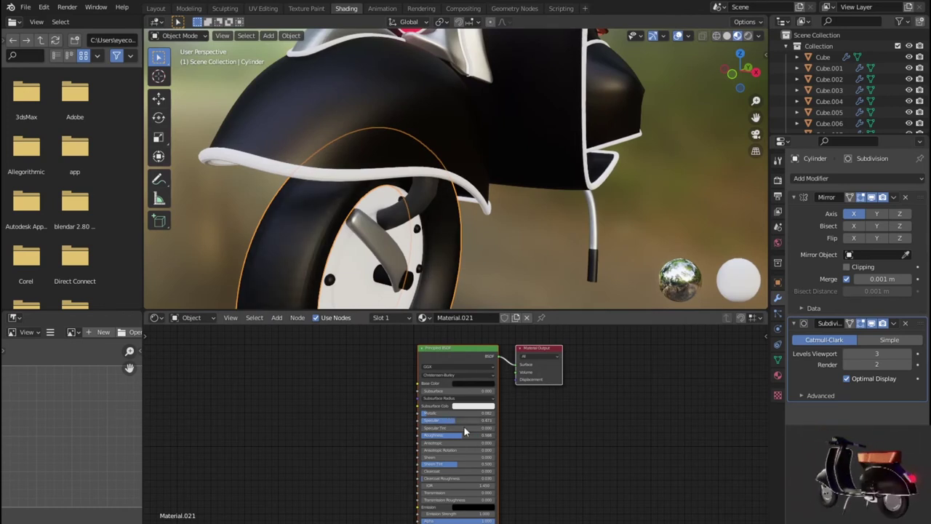
scroll(458, 260, down, 5)
middle_drag(458, 260, 414, 251)
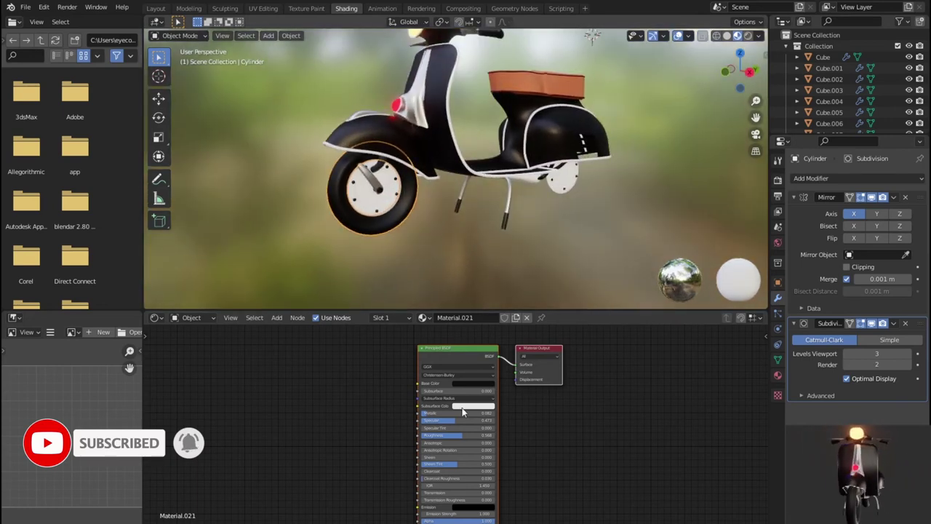
drag(453, 434, 470, 434)
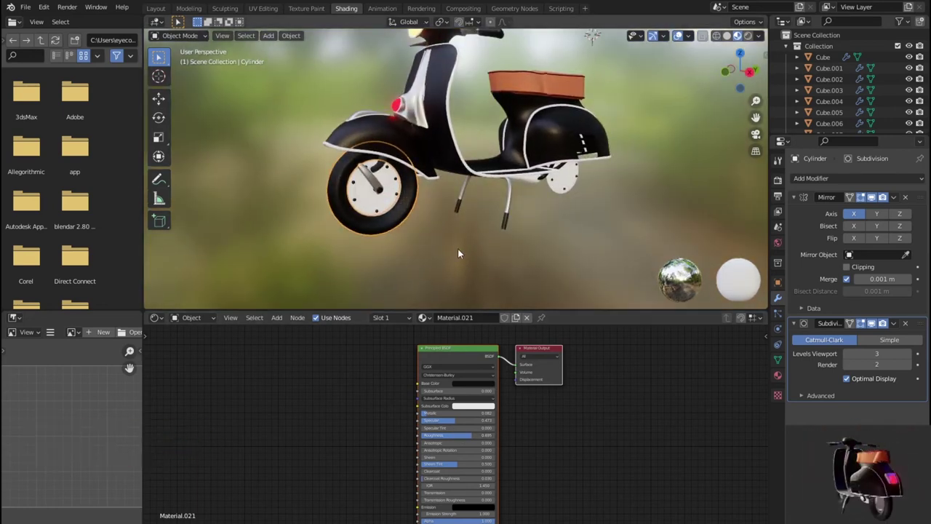
- In exact side view, duplicate the front wheel constrained to the Y axis
key(KP_6)
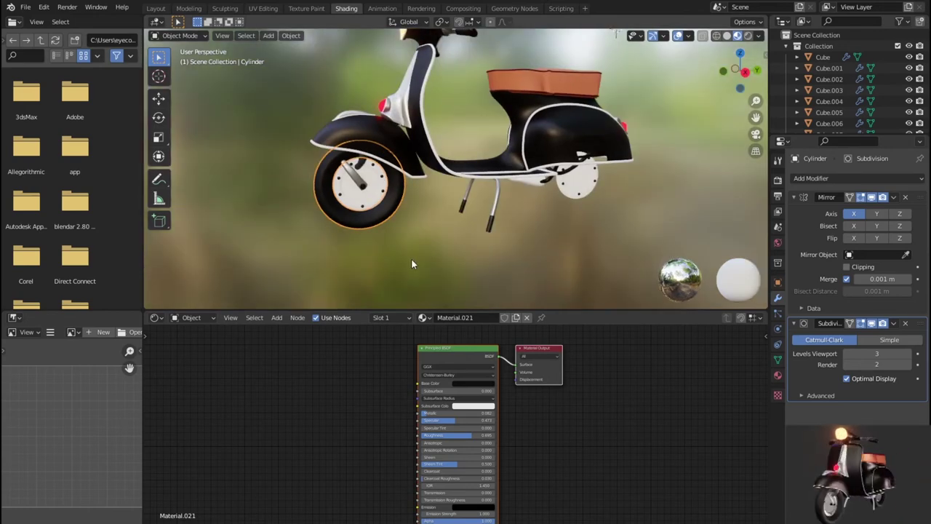
key(KP_3)
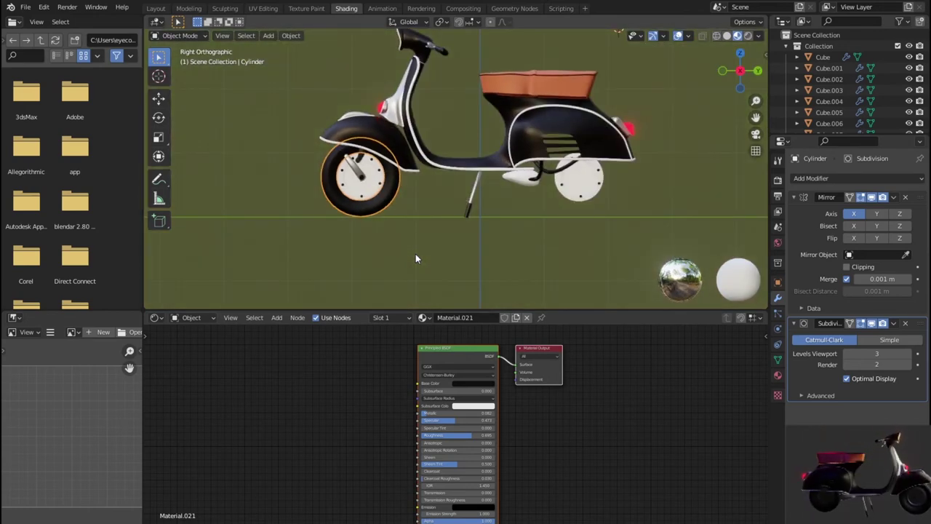
key(shift+d)
key(y)
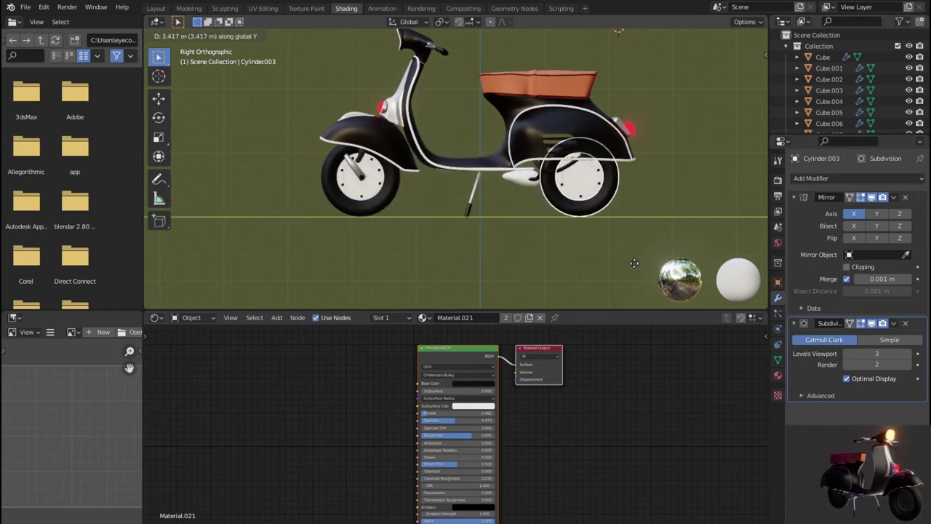
- Place the wheel copy at the rear wheel position, about 3.3998 m along Y
click(629, 263)
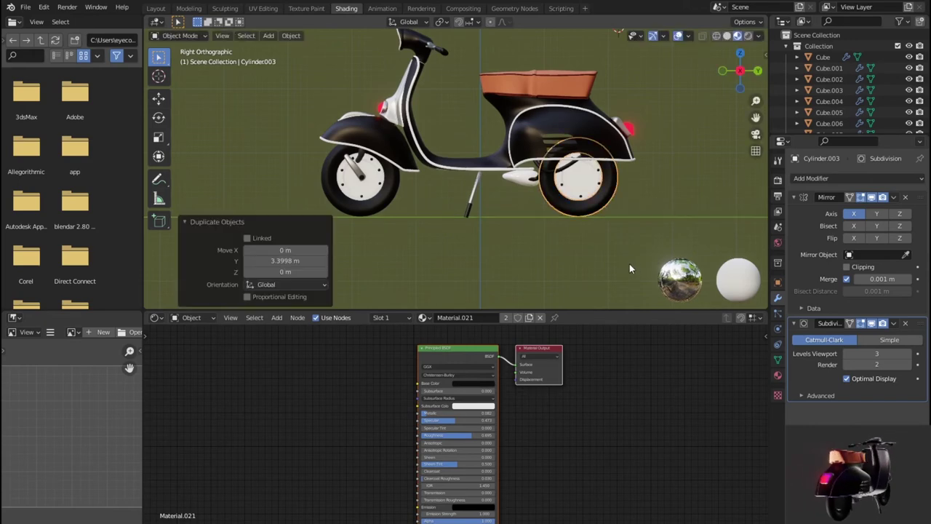
scroll(629, 263, up, 4)
mouse_move(621, 229)
middle_down()
mouse_move(425, 230)
mouse_move(466, 226)
middle_up()
key(KP_3)
scroll(476, 226, up, 2)
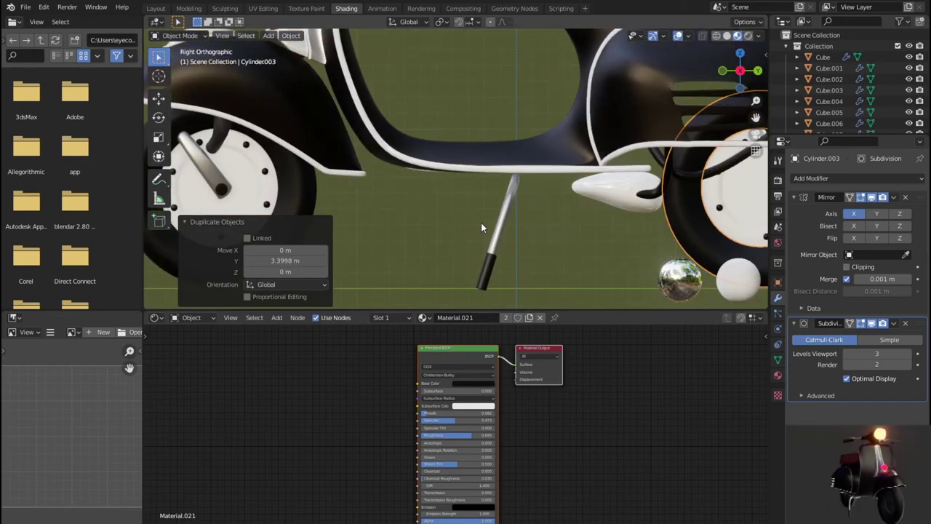
key(KP_Decimal)
- In wireframe, nudge the rear wheel 0.0098 m along Y, then return to material preview
key(shift+z)
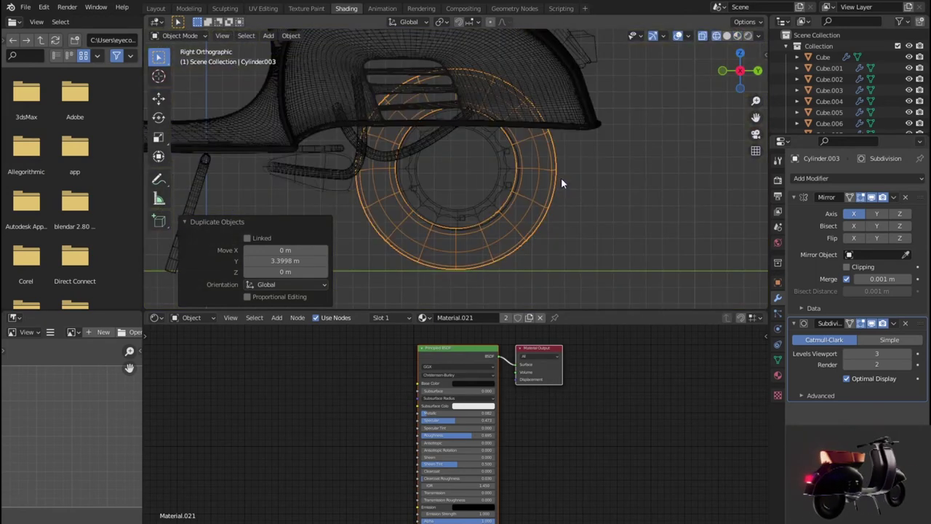
scroll(561, 178, up, 2)
scroll(560, 177, up, 1)
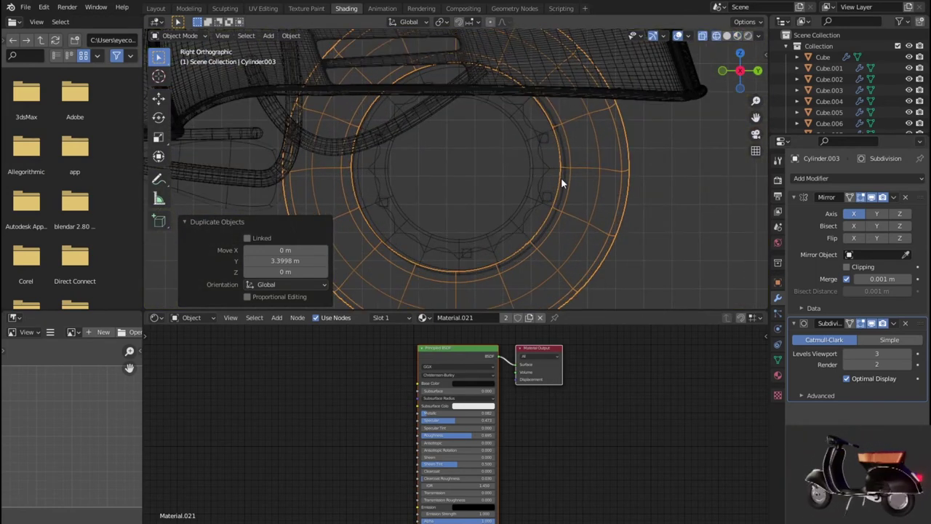
key(g)
key(y)
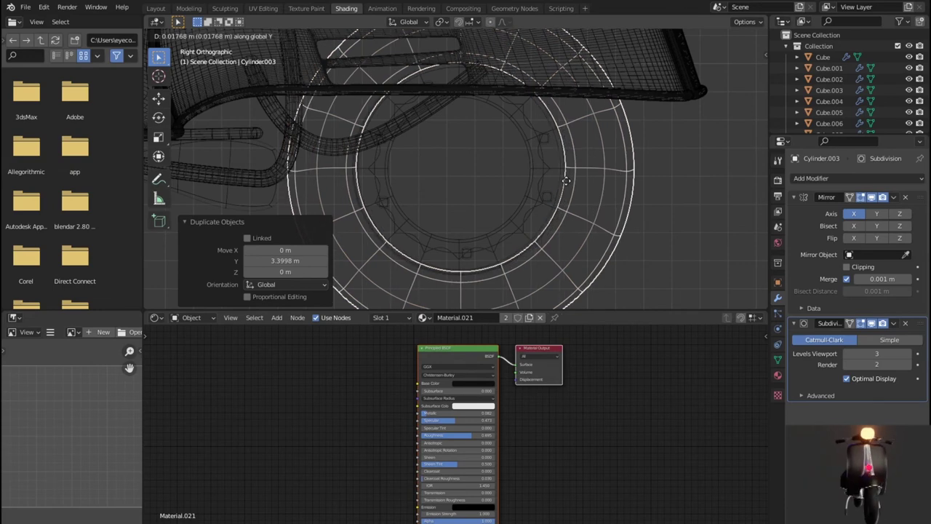
click(564, 185)
scroll(564, 182, down, 2)
key(shift+z)
scroll(560, 185, down, 2)
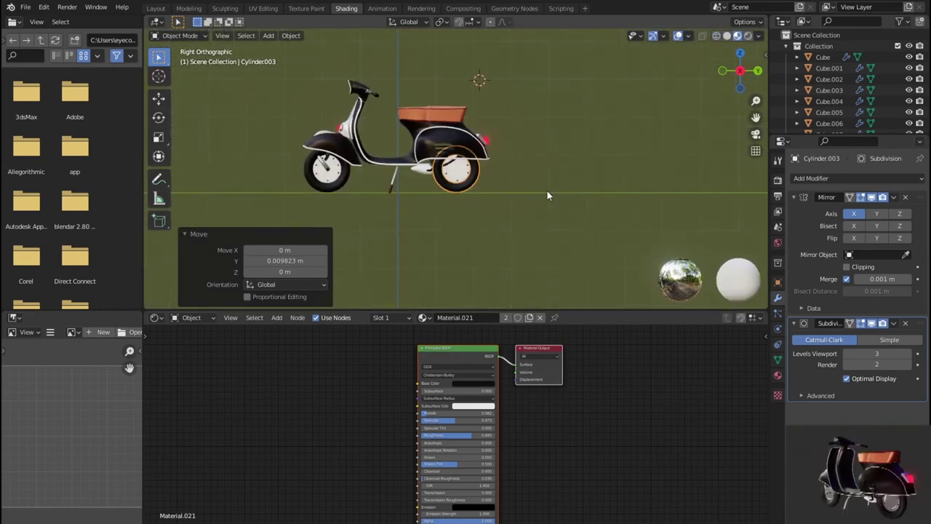
mouse_move(507, 216)
middle_down()
mouse_move(585, 242)
mouse_move(499, 218)
mouse_move(603, 215)
mouse_move(495, 212)
middle_up()
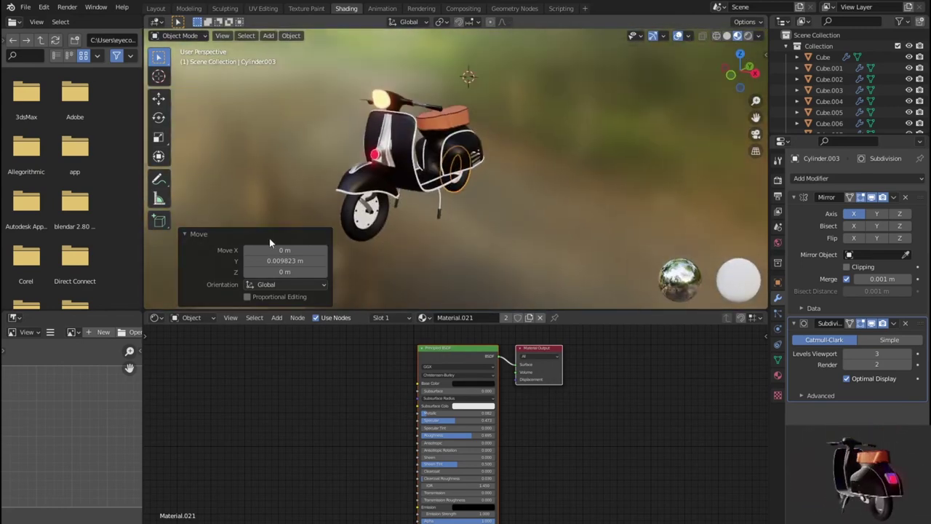
click(192, 237)
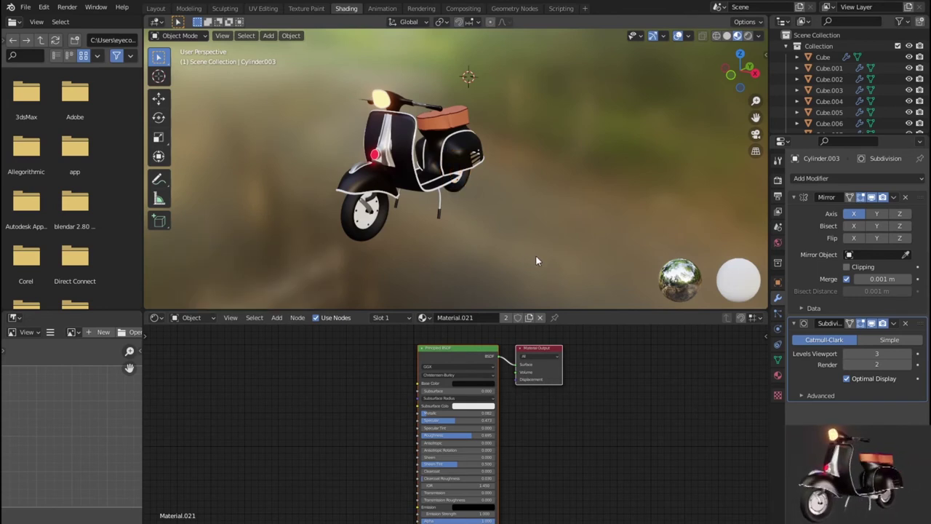
scroll(536, 255, up, 3)
middle_drag(546, 222, 614, 221)
scroll(613, 221, up, 2)
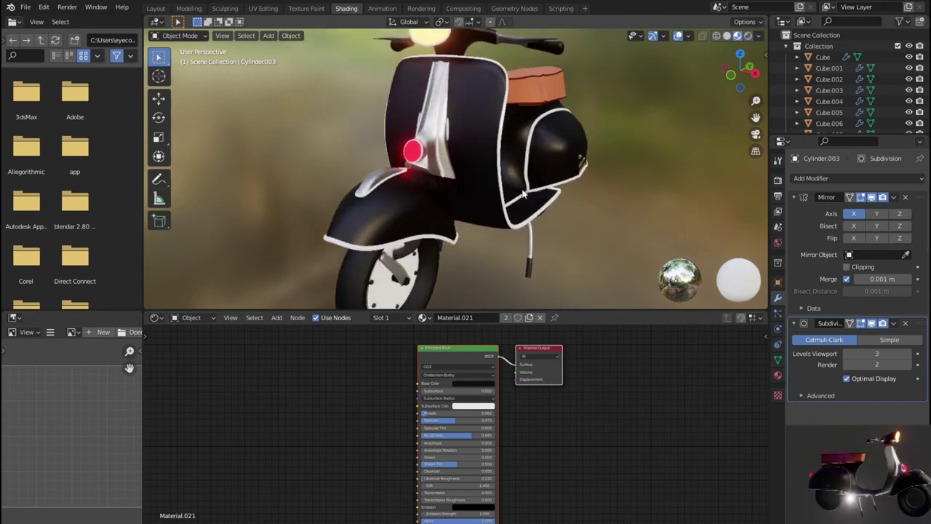
scroll(504, 189, up, 3)
scroll(503, 189, down, 2)
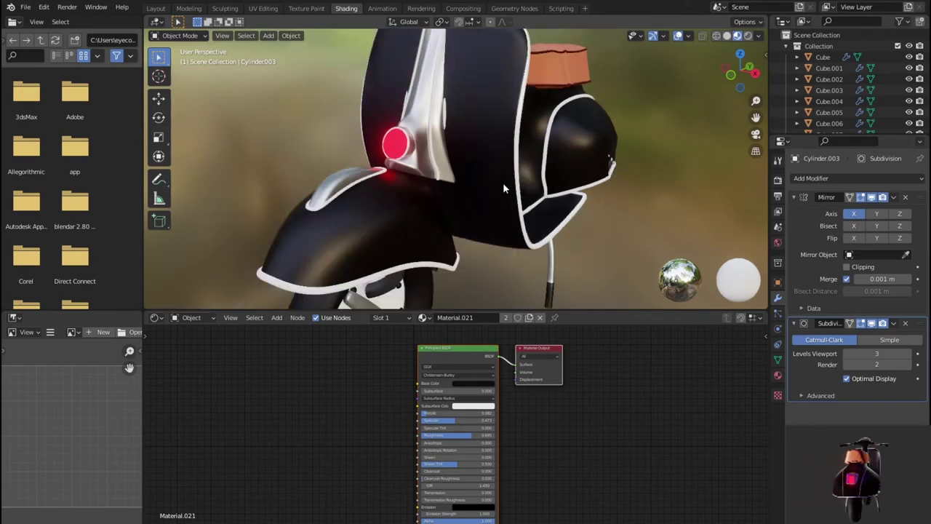
scroll(504, 188, down, 2)
mouse_move(501, 255)
middle_down()
mouse_move(479, 224)
mouse_move(433, 237)
mouse_move(451, 246)
middle_up()
scroll(451, 246, up, 2)
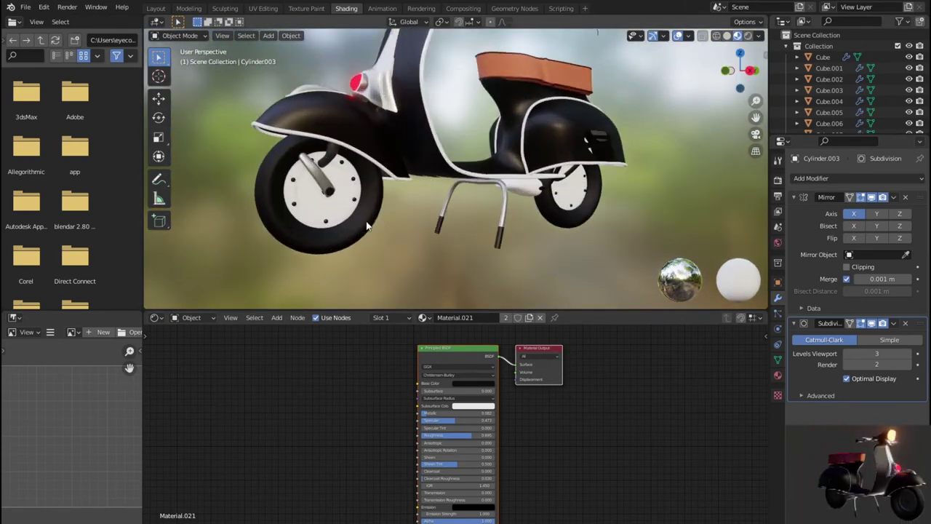
click(324, 220)
key(ctrl+z)
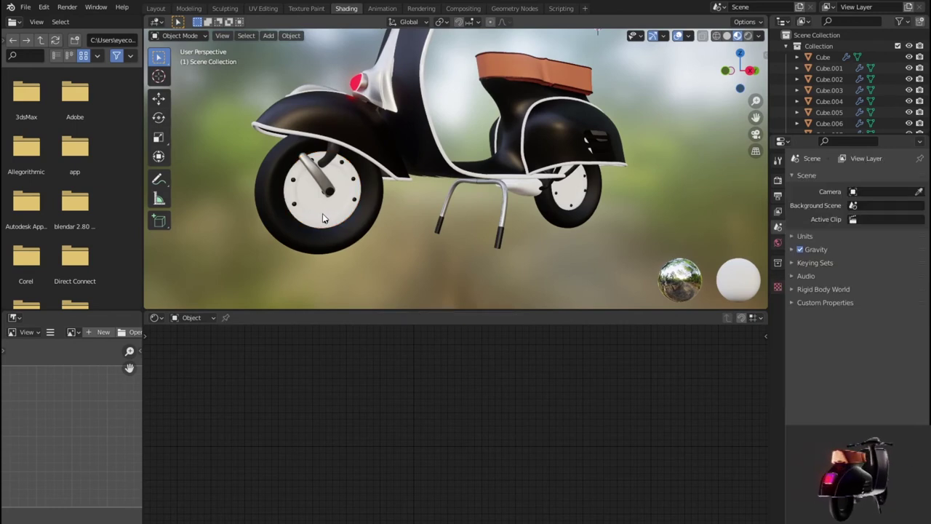
key(ctrl+shift+z)
key(ctrl+z)
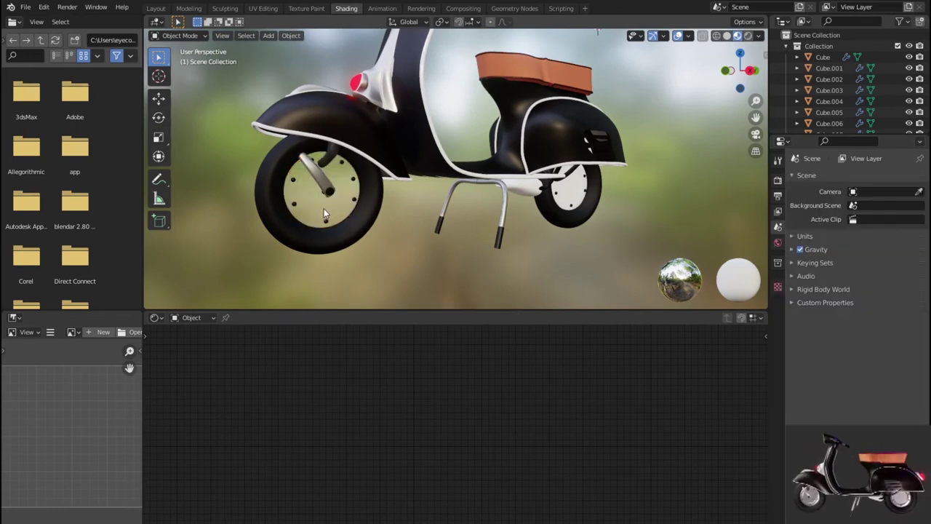
click(324, 208)
- Select the rear wheel hub
click(567, 199)
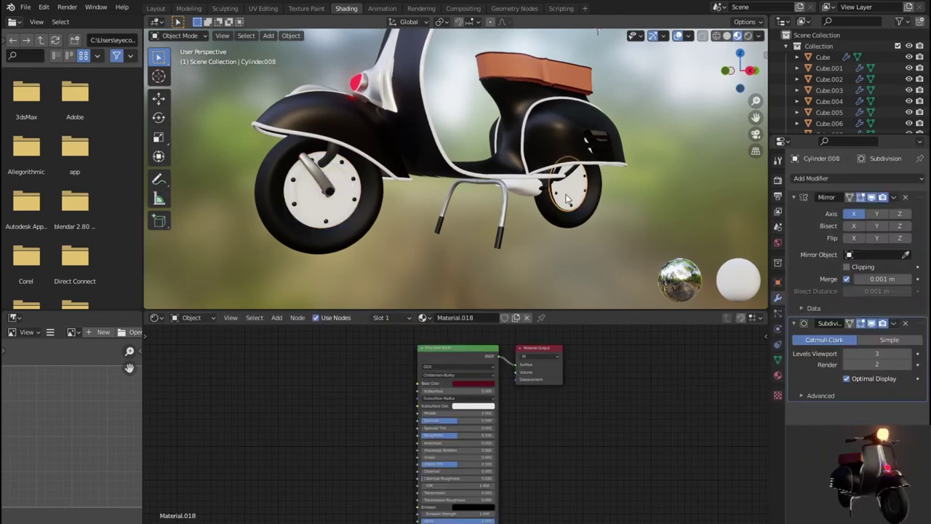
key(ctrl+z)
key(ctrl+shift+z)
key(ctrl+z)
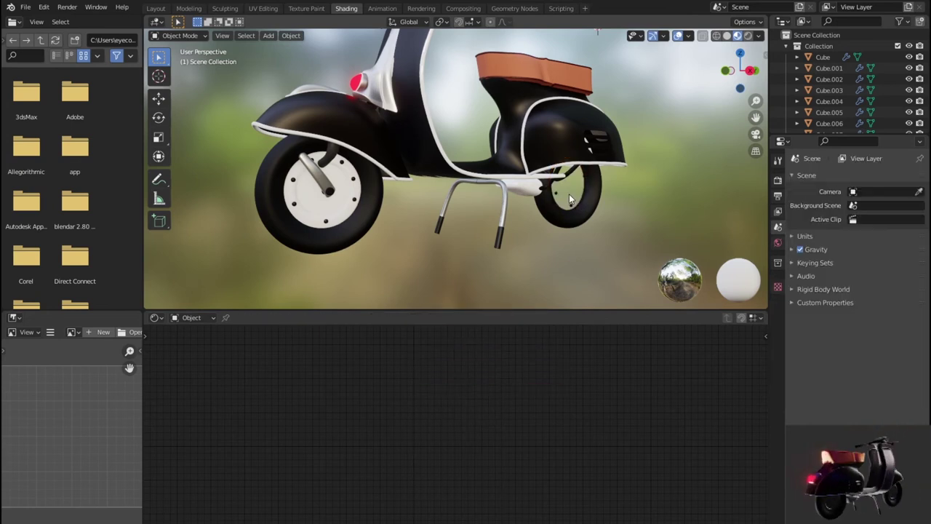
click(570, 198)
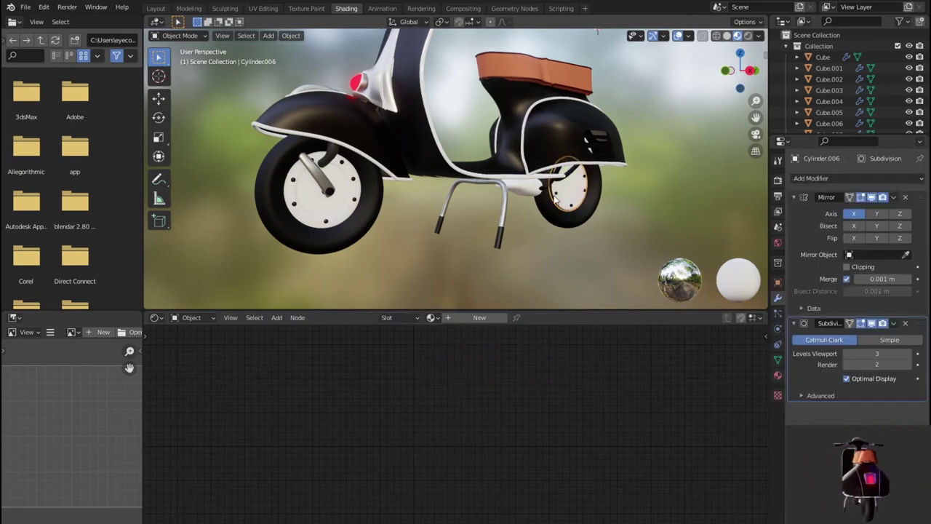
- Give the rear hub a new dark, mostly metallic material with lower roughness
click(480, 318)
click(477, 384)
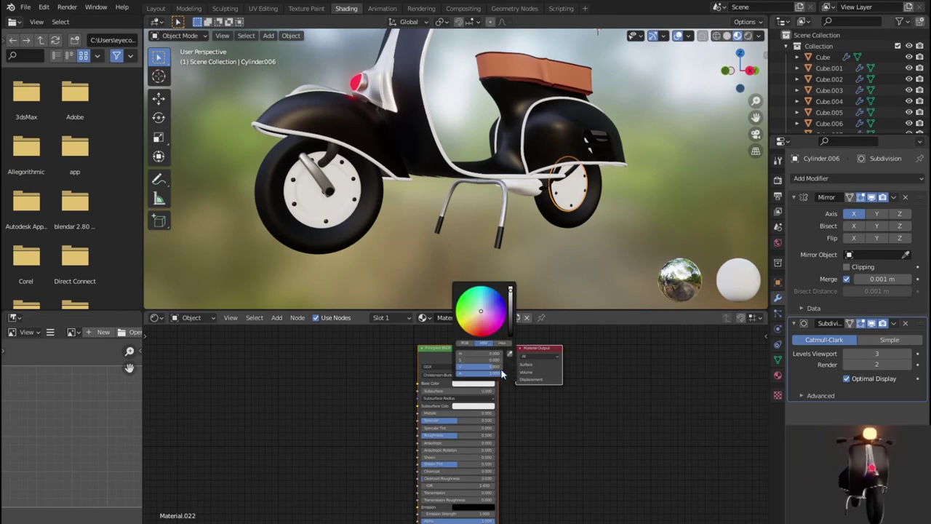
click(512, 317)
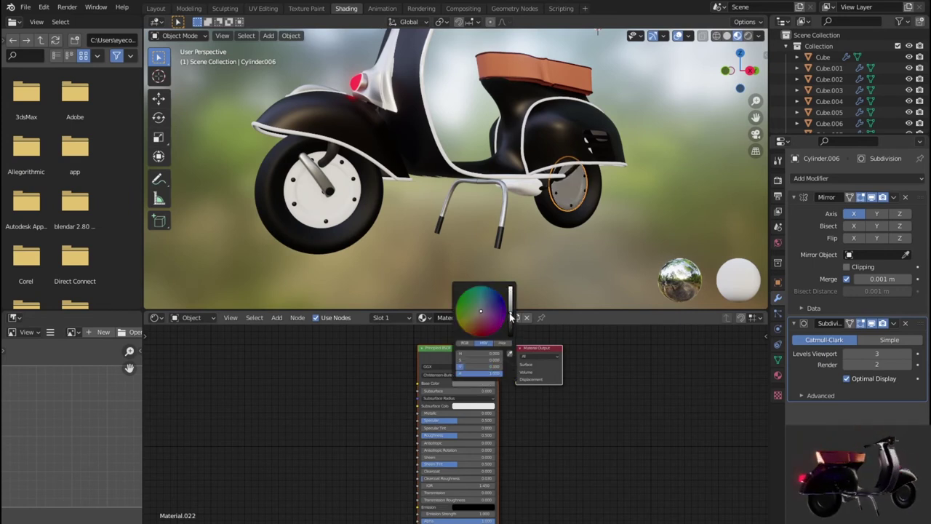
drag(512, 317, 511, 313)
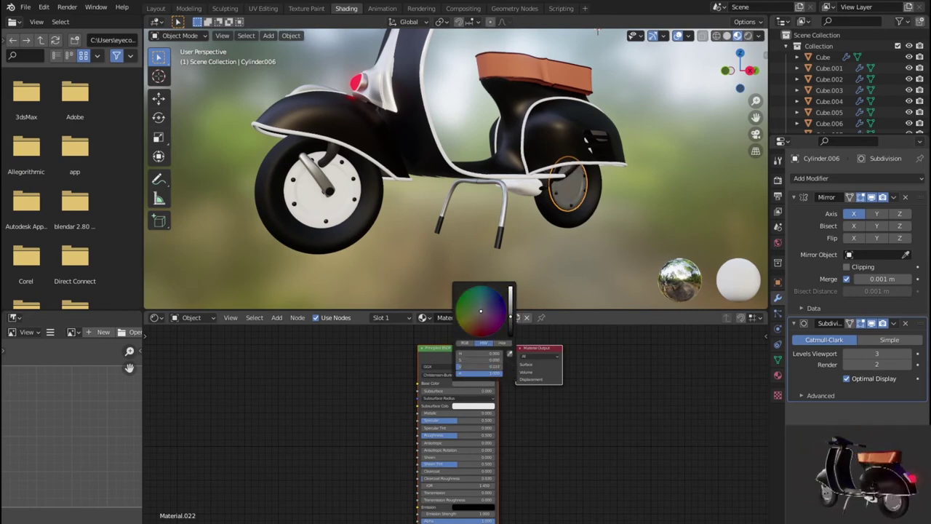
drag(457, 413, 473, 413)
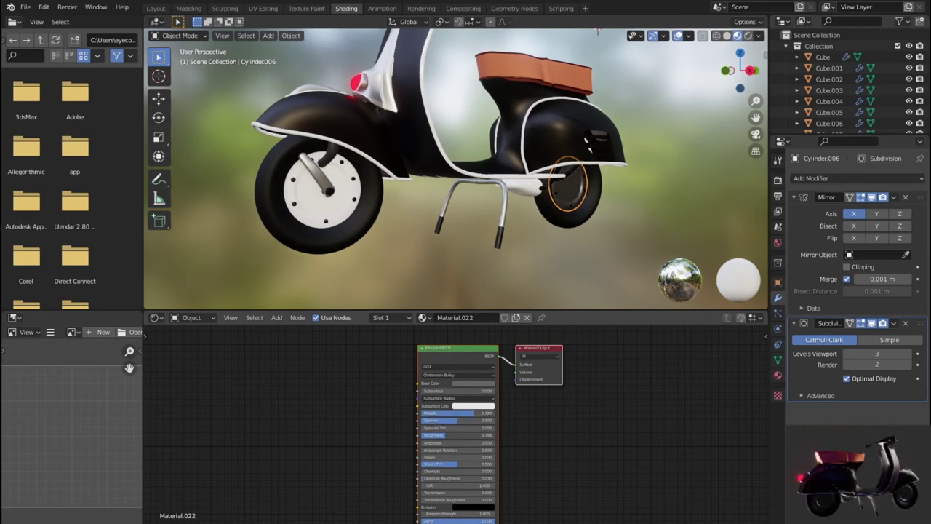
drag(458, 435, 449, 435)
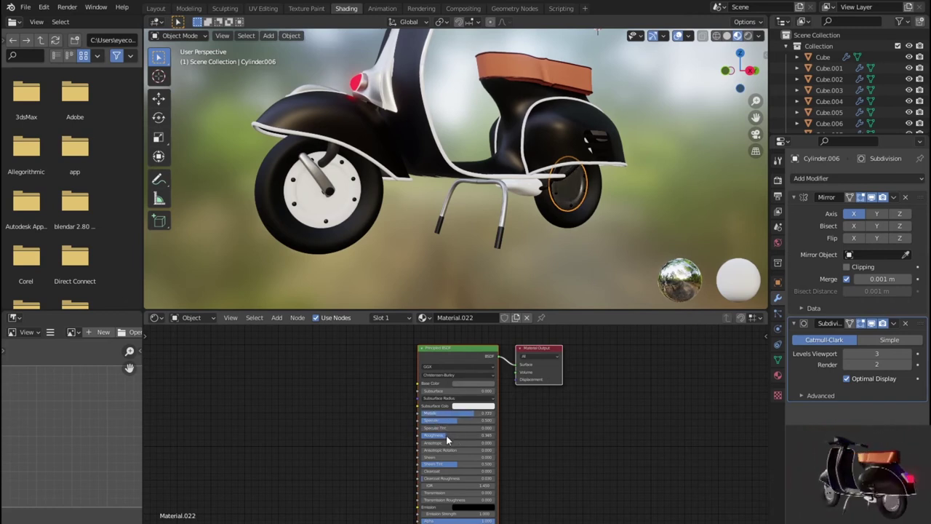
click(479, 383)
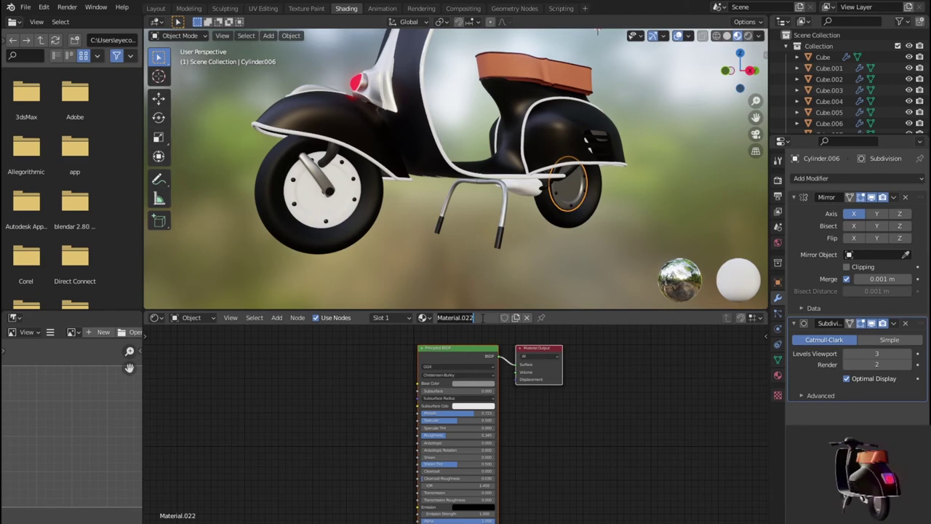
- Name the material 'wheel inside', then select the front wheel and browse materials
text(wh)
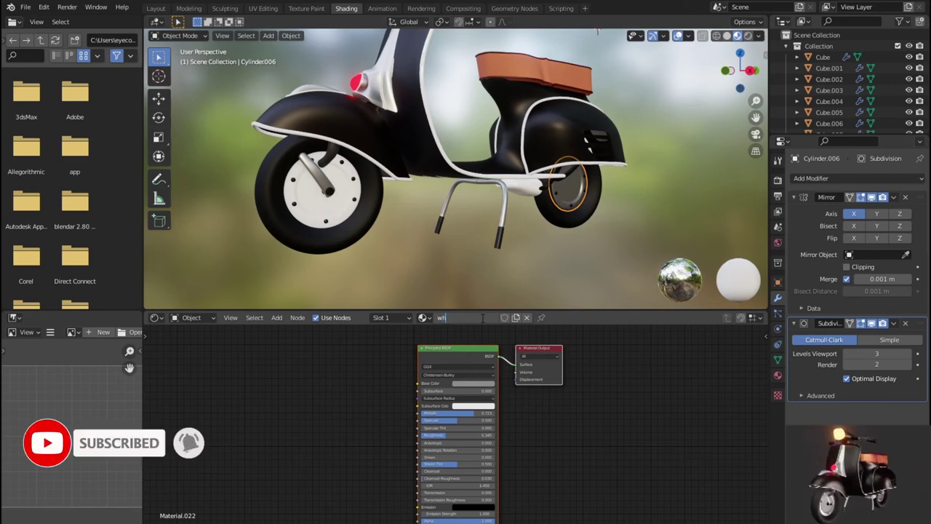
text(eel insi)
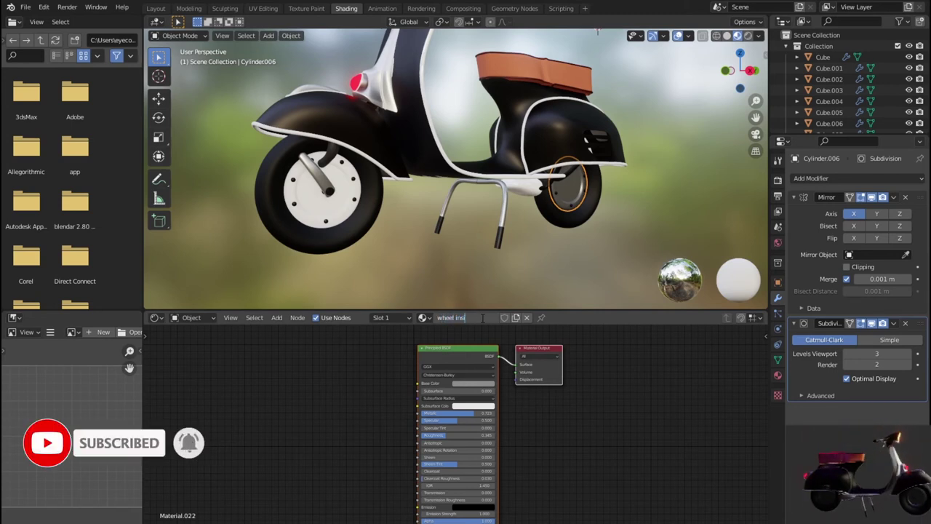
text(de)
key(Return)
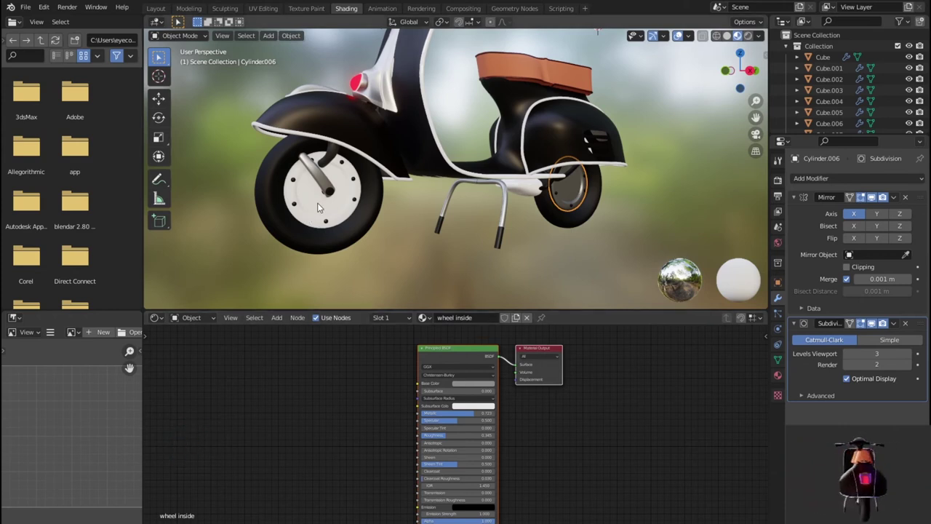
click(317, 207)
click(431, 317)
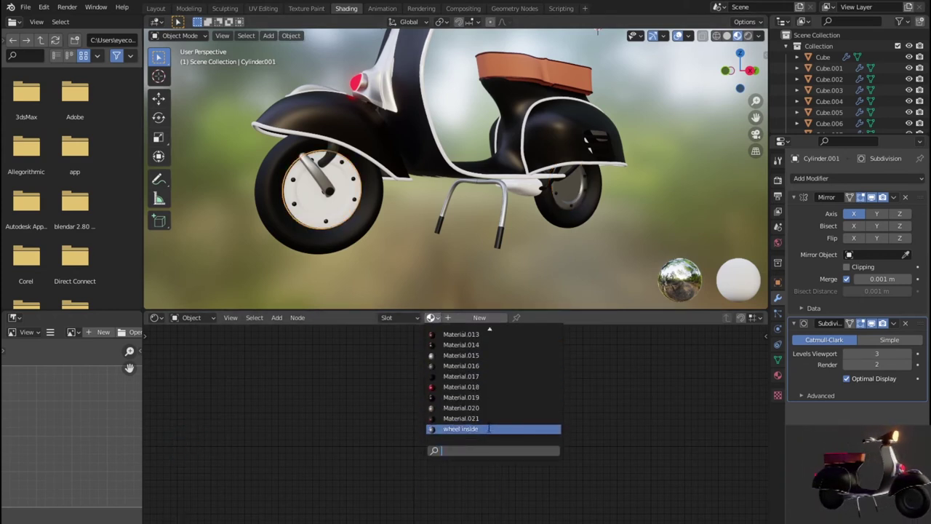
- Assign 'wheel inside' to the front wheel, then select the white part under the footboard
click(487, 432)
mouse_move(619, 291)
middle_down()
mouse_move(532, 256)
mouse_move(524, 244)
mouse_move(305, 228)
mouse_move(567, 237)
mouse_move(547, 246)
mouse_move(540, 230)
mouse_move(340, 236)
mouse_move(245, 216)
mouse_move(312, 187)
mouse_move(502, 190)
mouse_move(521, 250)
middle_up()
click(531, 256)
scroll(526, 248, down, 2)
scroll(543, 239, up, 2)
scroll(539, 230, up, 2)
scroll(539, 231, down, 2)
scroll(521, 250, up, 5)
scroll(450, 191, up, 2)
click(447, 186)
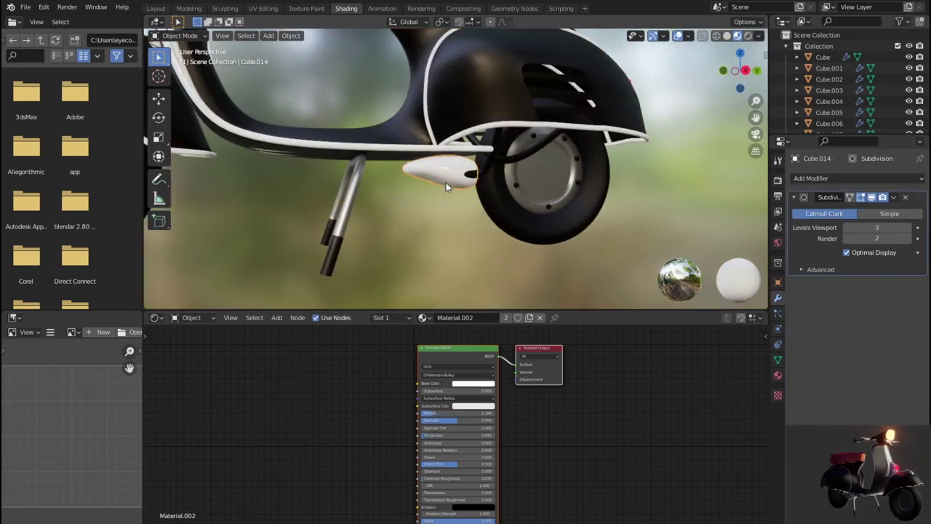
- Darken the white part's base colour to near black
click(473, 383)
click(510, 329)
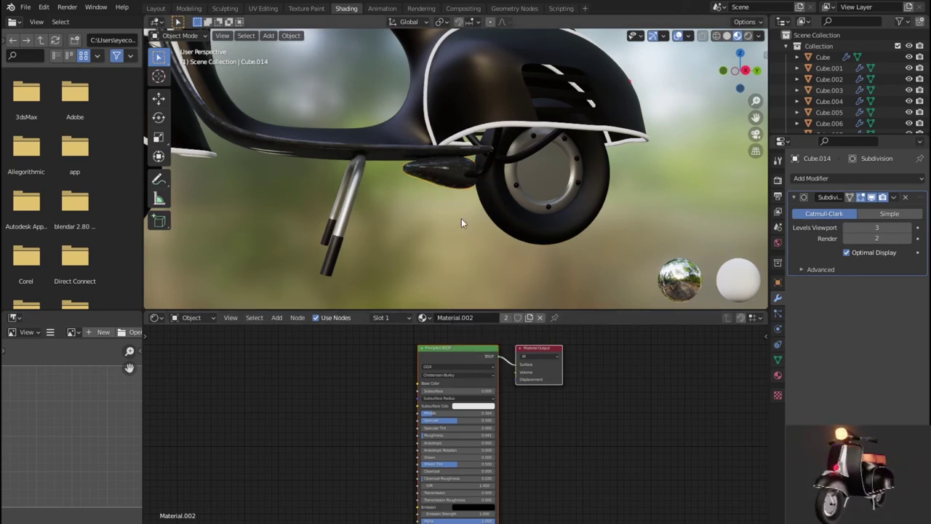
scroll(461, 218, down, 5)
mouse_move(473, 232)
middle_down()
mouse_move(487, 254)
mouse_move(478, 203)
middle_up()
scroll(488, 255, up, 2)
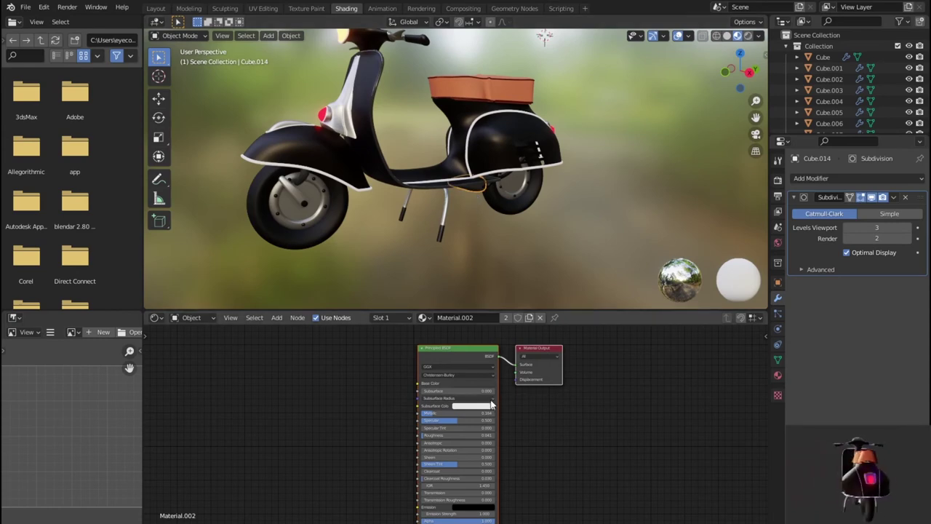
scroll(481, 253, up, 2)
scroll(473, 249, up, 2)
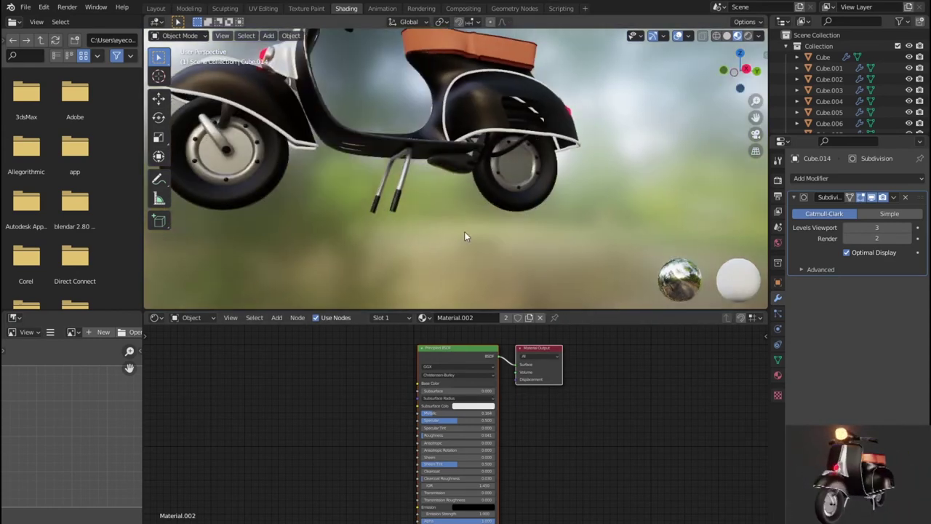
scroll(466, 218, down, 4)
middle_drag(477, 241, 480, 306)
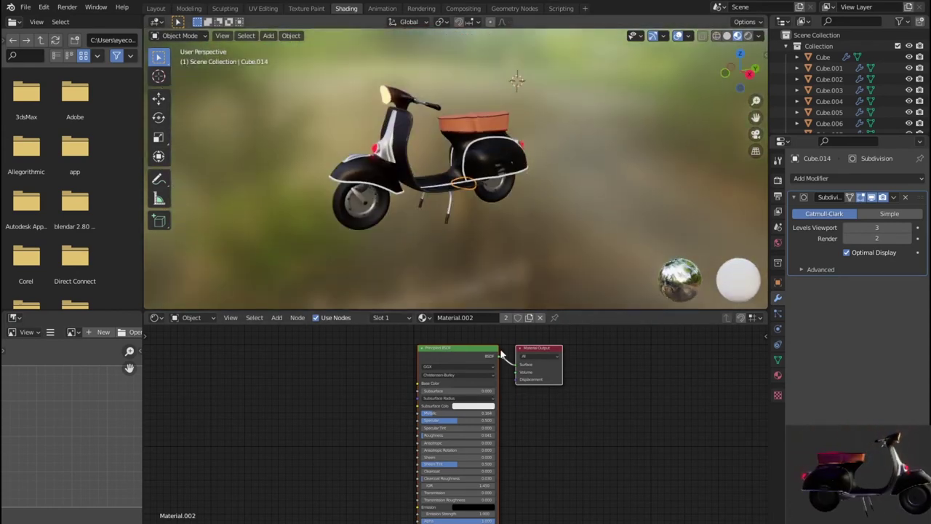
- Brighten the part's base colour back up to a light grey
click(482, 404)
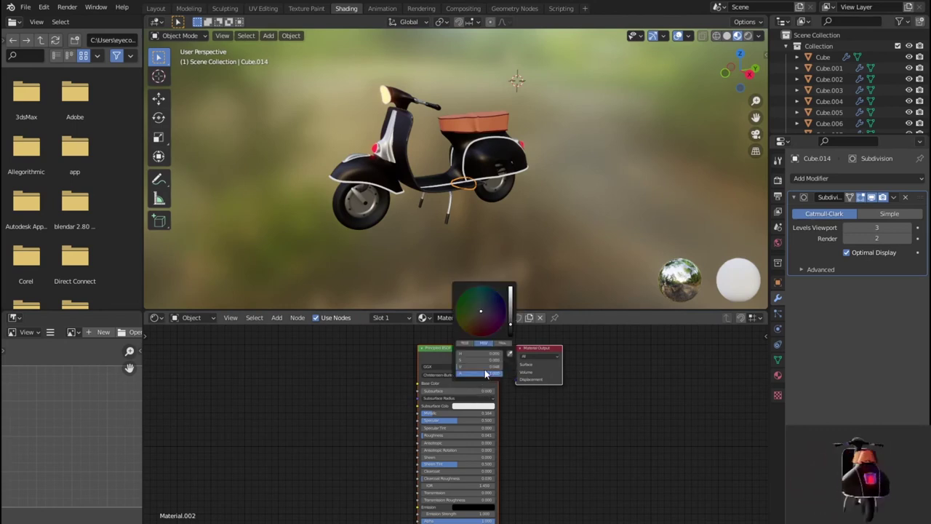
drag(511, 326, 510, 292)
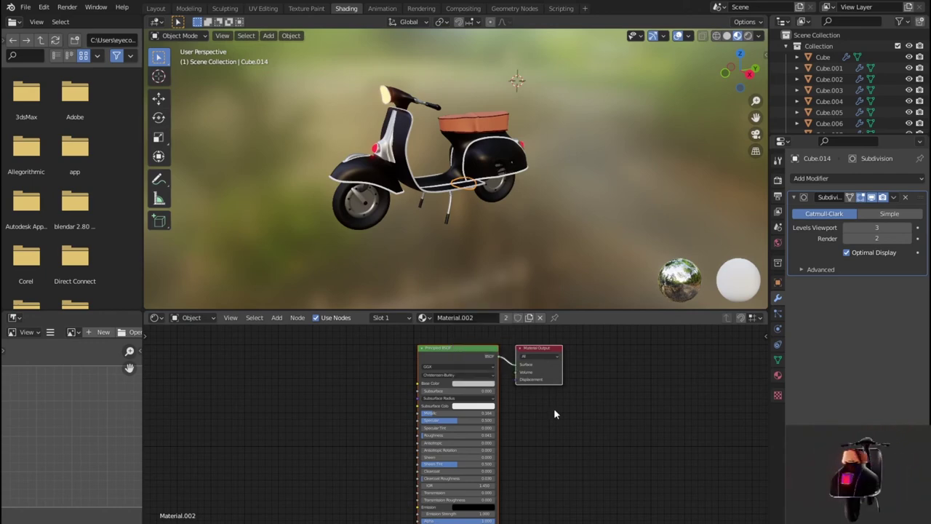
mouse_move(498, 246)
middle_down()
mouse_move(453, 263)
mouse_move(507, 270)
middle_up()
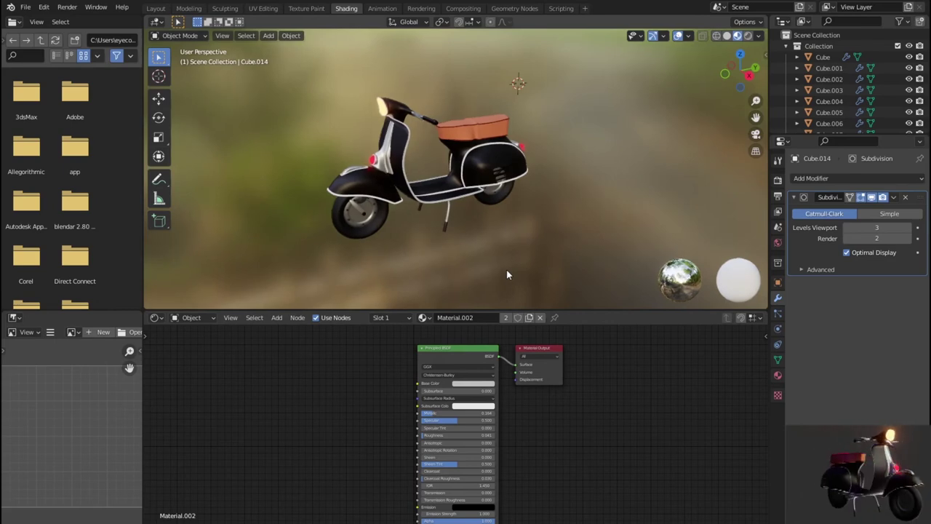
mouse_move(471, 257)
middle_down()
mouse_move(598, 274)
mouse_move(601, 260)
mouse_move(636, 236)
mouse_move(687, 235)
mouse_move(585, 228)
mouse_move(478, 238)
mouse_move(491, 264)
middle_up()
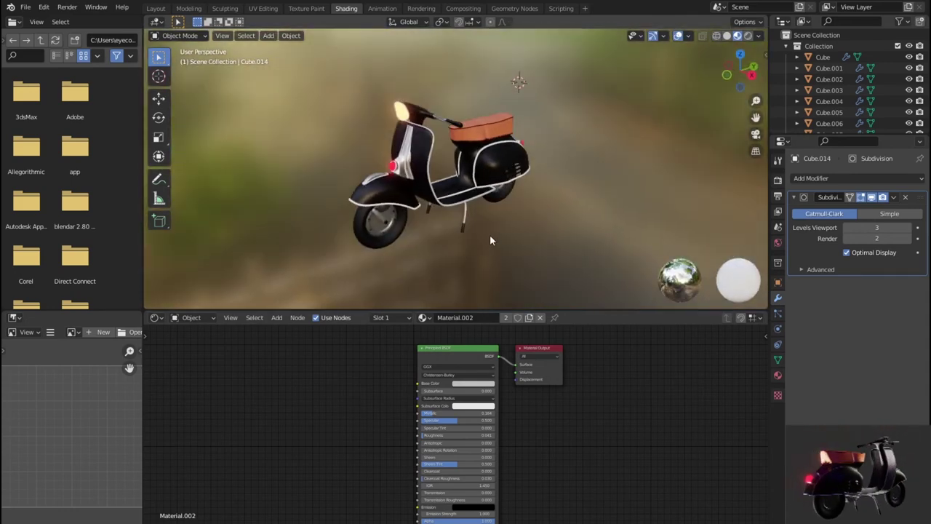
scroll(490, 235, up, 5)
key(KP_Decimal)
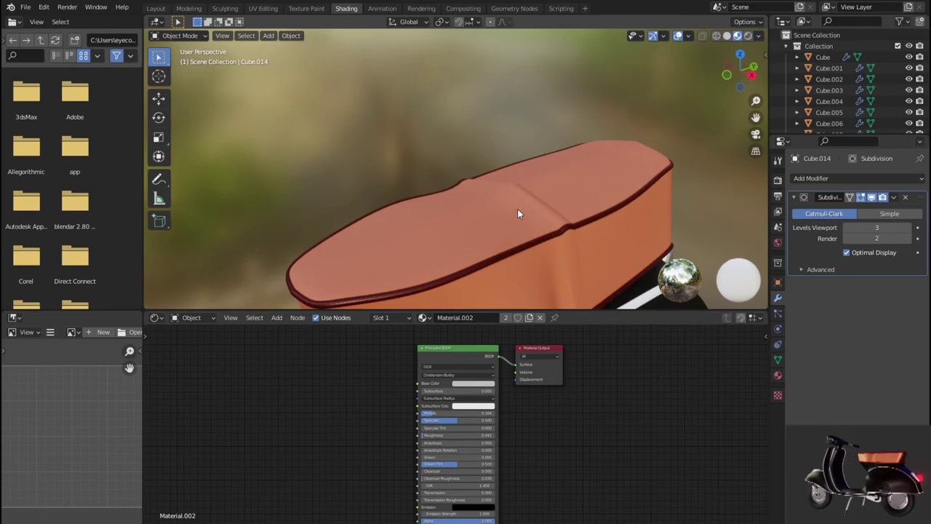
- Raise the seat's Metallic to about 0.83, Specular to about 0.832, and increase Specular Tint
click(517, 213)
scroll(517, 213, down, 4)
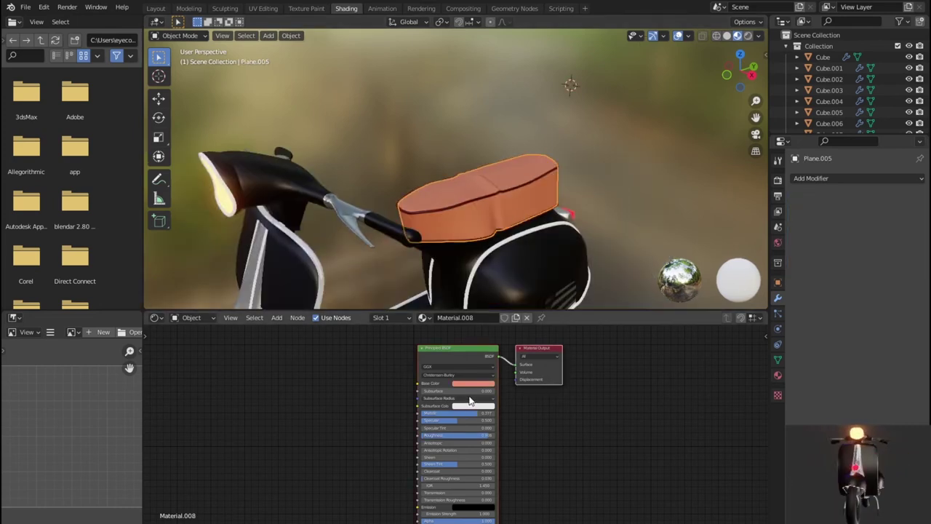
drag(460, 416, 469, 415)
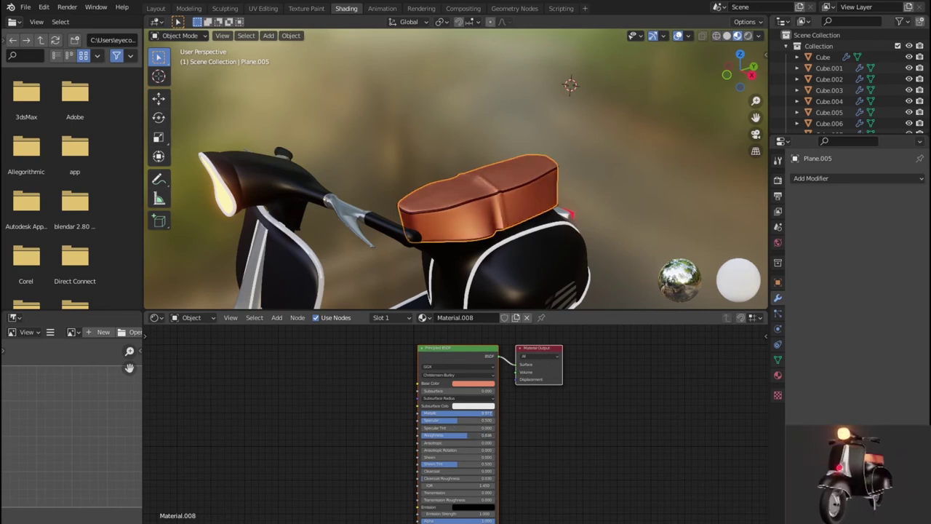
drag(453, 420, 477, 420)
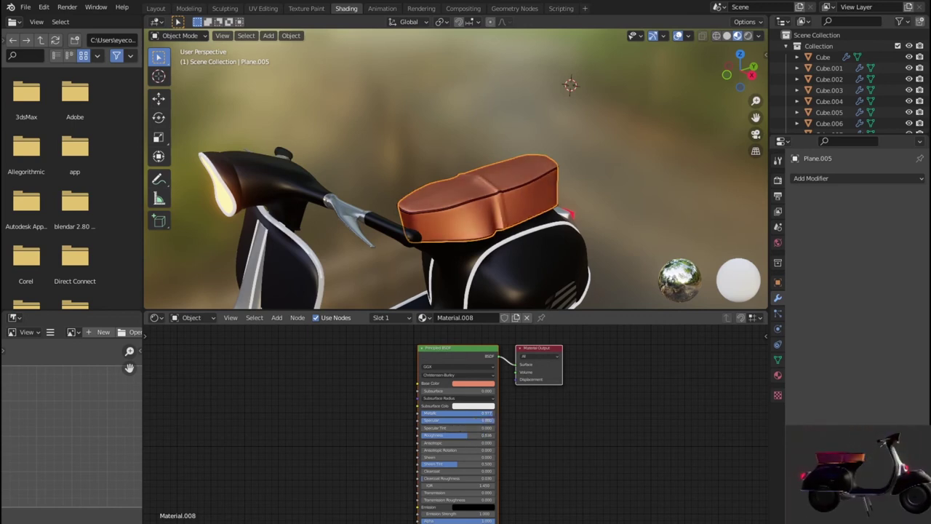
drag(430, 427, 446, 427)
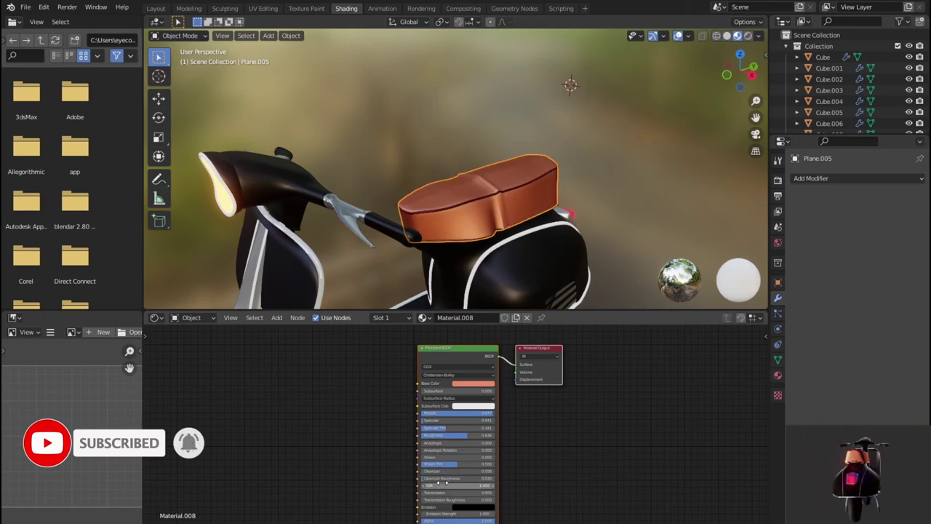
scroll(547, 256, down, 4)
mouse_move(517, 273)
middle_down()
mouse_move(588, 204)
mouse_move(338, 229)
mouse_move(407, 208)
mouse_move(439, 246)
mouse_move(310, 212)
mouse_move(549, 218)
mouse_move(455, 224)
mouse_move(529, 229)
middle_up()
scroll(439, 247, down, 2)
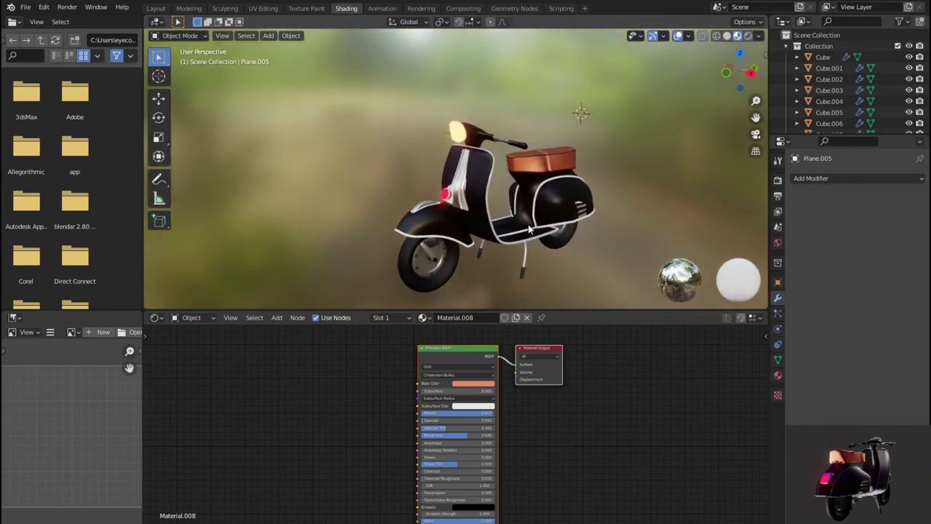
shift+middle_drag(553, 231, 532, 211)
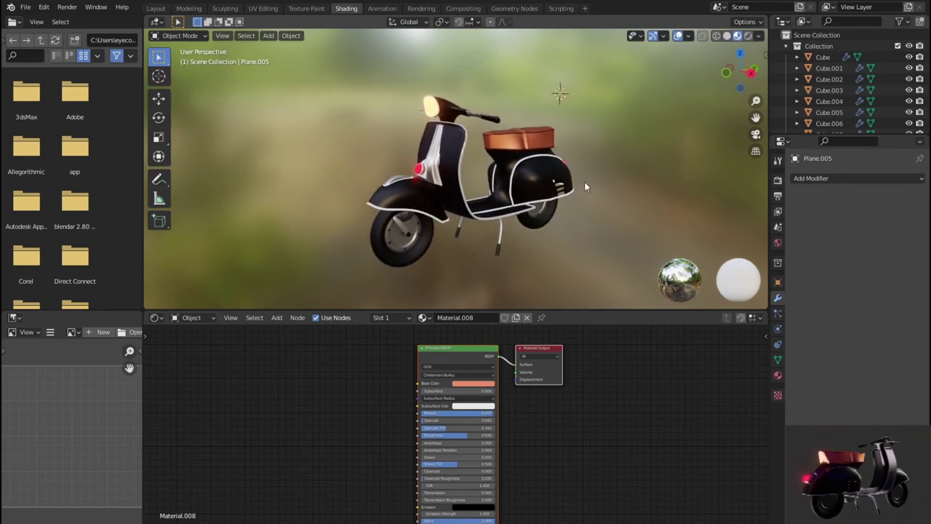
mouse_move(589, 175)
middle_down()
mouse_move(601, 196)
mouse_move(689, 195)
mouse_move(668, 182)
mouse_move(607, 183)
mouse_move(529, 203)
middle_up()
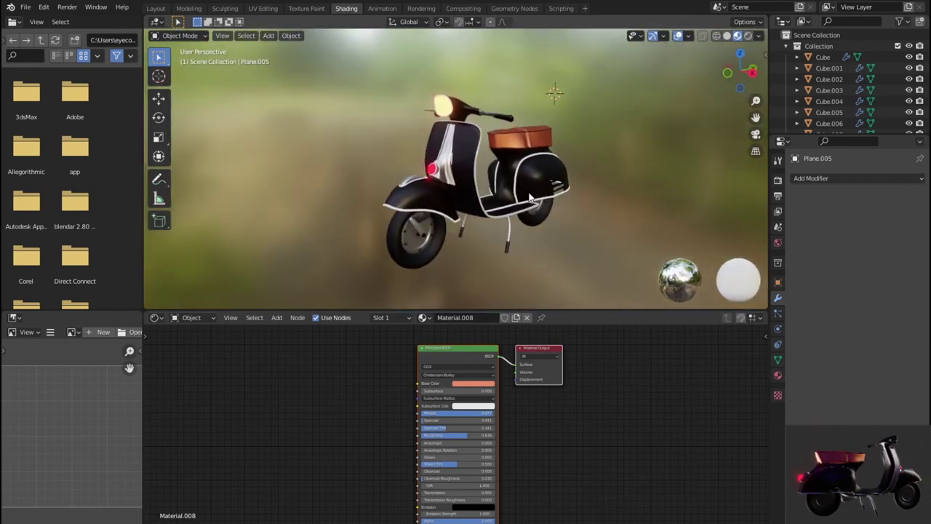
scroll(530, 201, up, 1)
scroll(532, 198, up, 1)
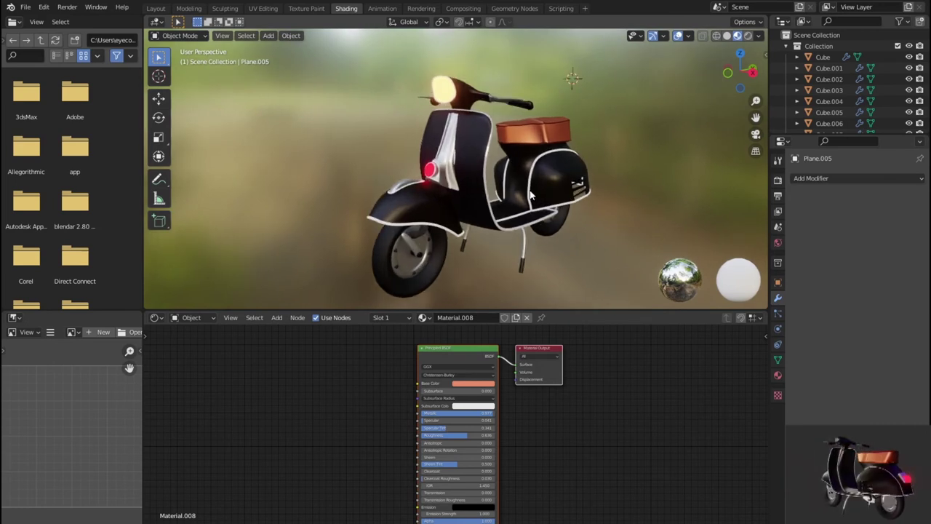
scroll(528, 190, up, 1)
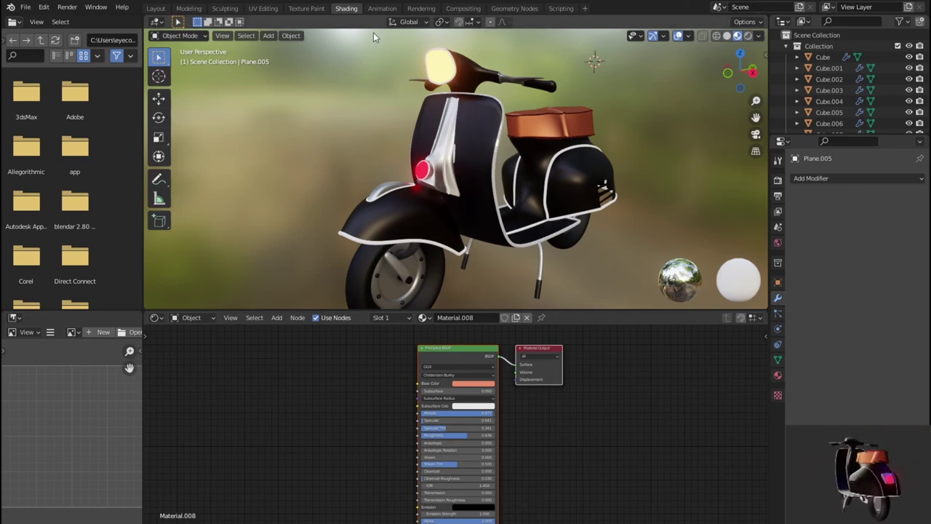
click(188, 8)
scroll(572, 163, up, 2)
scroll(526, 258, up, 2)
key(Tab)
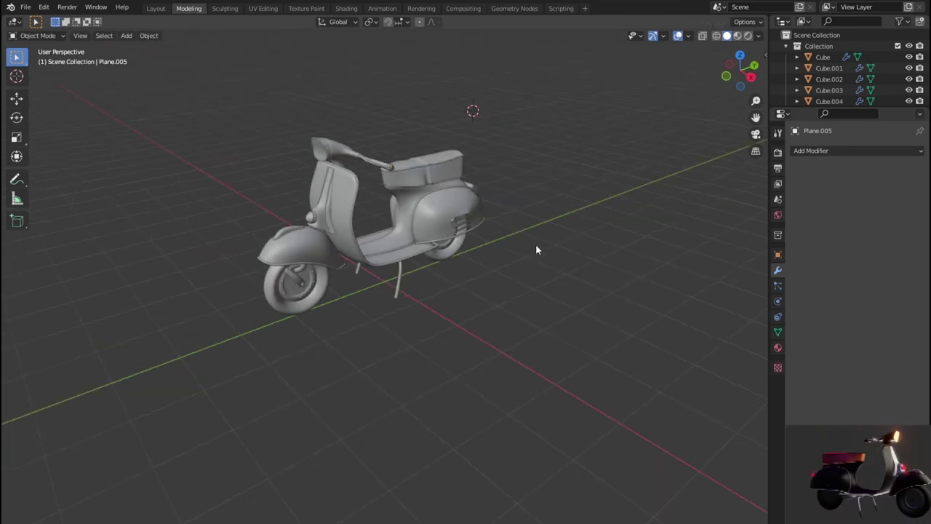
scroll(534, 243, up, 2)
click(737, 37)
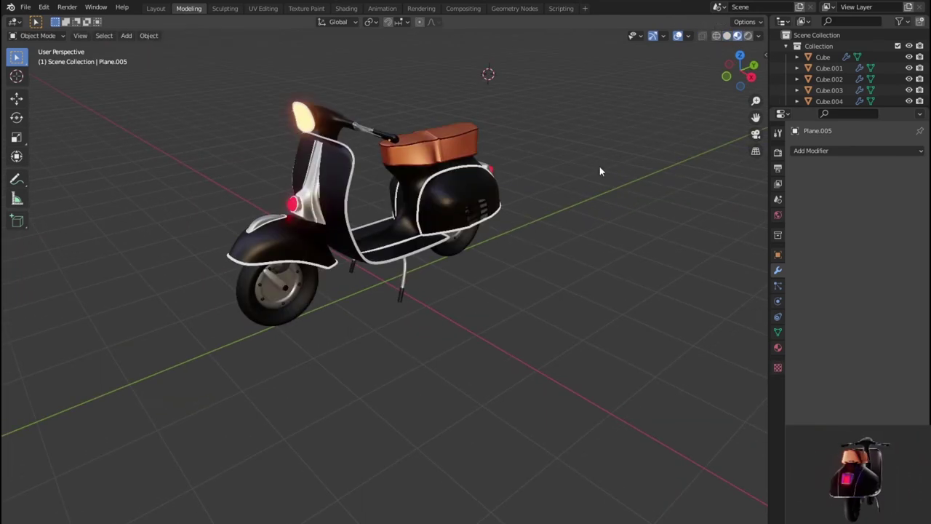
scroll(537, 290, up, 1)
scroll(509, 299, up, 2)
scroll(472, 303, up, 2)
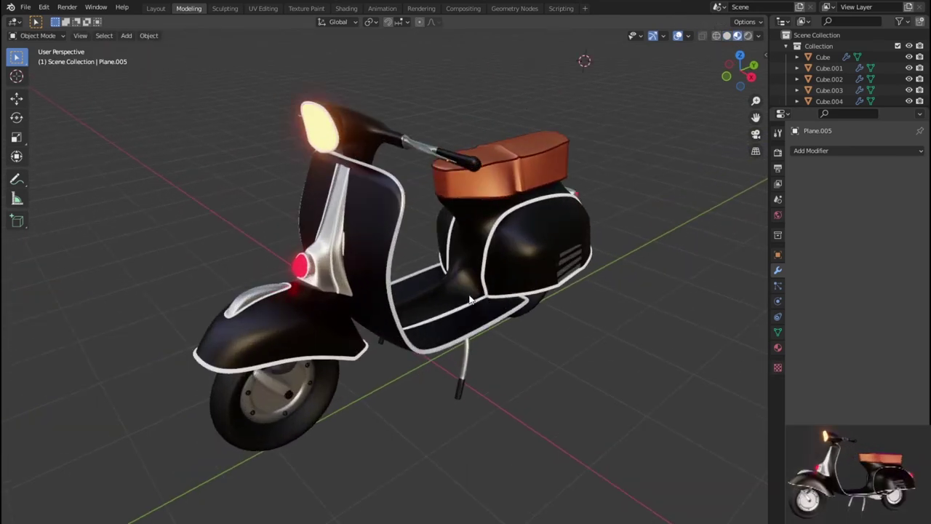
mouse_move(462, 275)
middle_down()
mouse_move(435, 259)
mouse_move(593, 261)
middle_up()
middle_drag(508, 297, 613, 298)
scroll(557, 312, up, 1)
scroll(560, 311, down, 1)
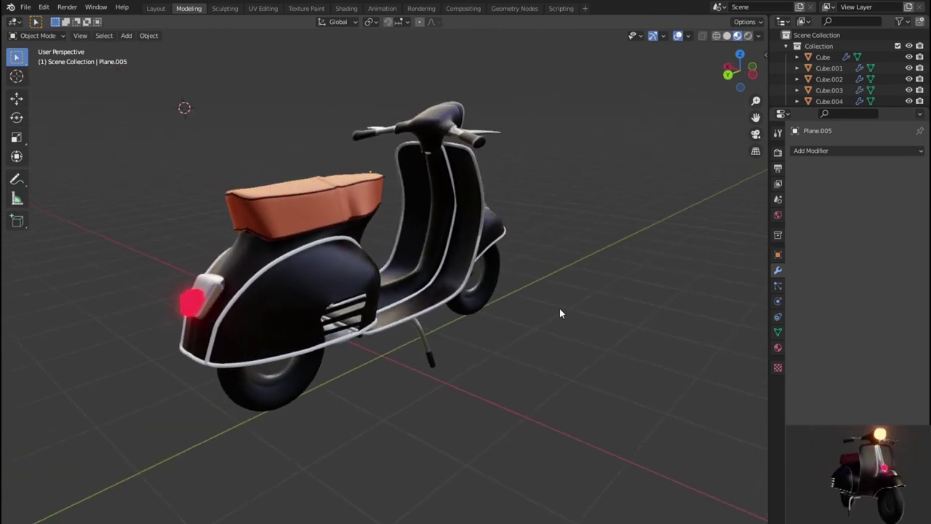
scroll(560, 312, up, 1)
scroll(559, 311, up, 2)
scroll(560, 312, down, 2)
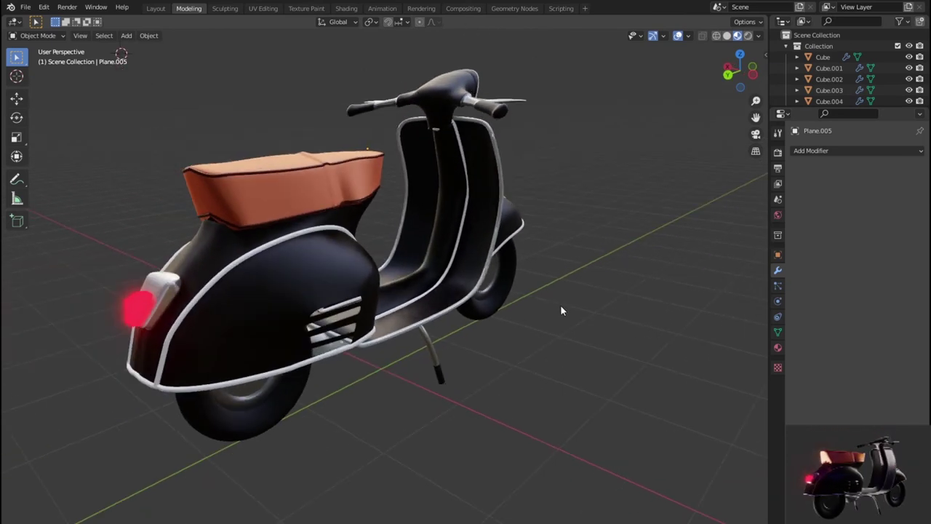
scroll(560, 309, down, 1)
mouse_move(544, 308)
middle_down()
mouse_move(614, 308)
mouse_move(661, 318)
mouse_move(670, 329)
mouse_move(589, 332)
middle_up()
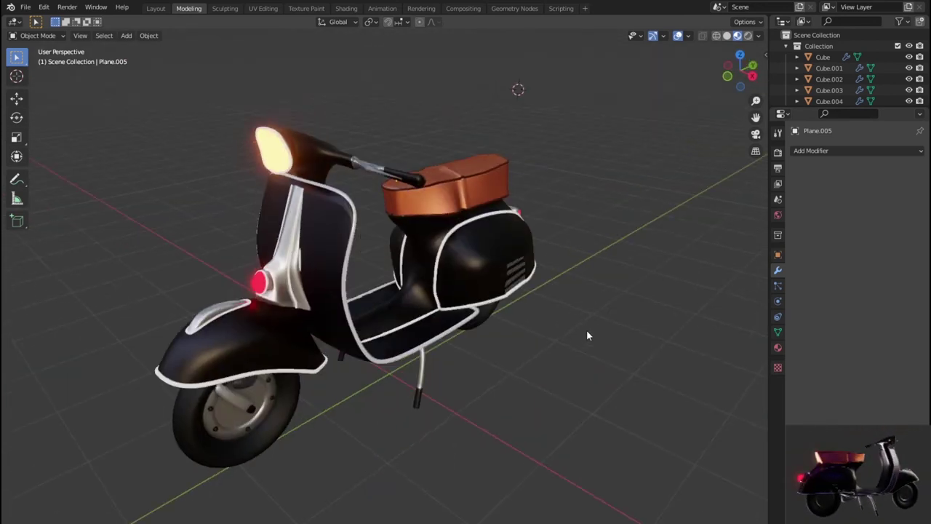
scroll(581, 329, down, 2)
scroll(579, 326, down, 3)
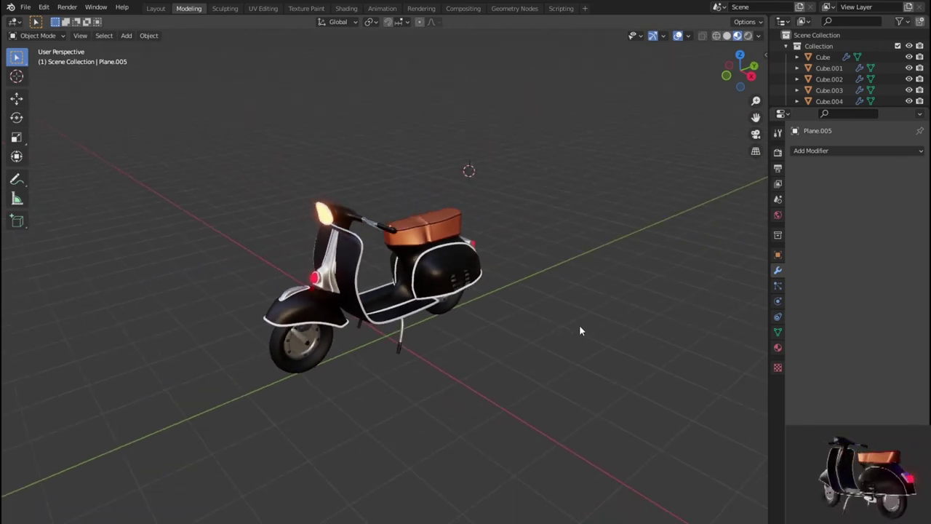
scroll(579, 325, up, 2)
mouse_move(555, 329)
middle_down()
mouse_move(603, 308)
mouse_move(177, 332)
mouse_move(212, 286)
mouse_move(388, 206)
middle_up()
scroll(388, 210, up, 2)
scroll(530, 197, up, 3)
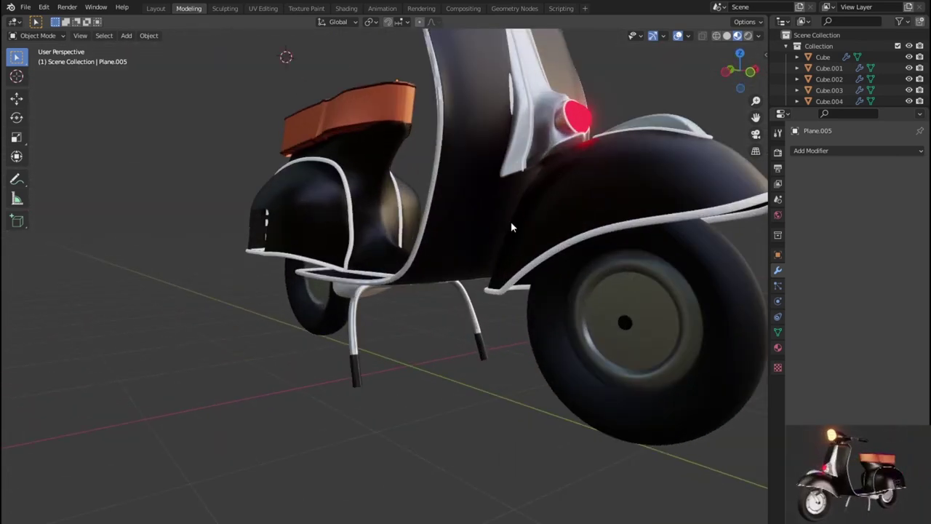
scroll(510, 228, down, 3)
shift+middle_drag(511, 227, 475, 341)
mouse_move(481, 303)
middle_down()
mouse_move(396, 315)
mouse_move(371, 309)
mouse_move(389, 248)
middle_up()
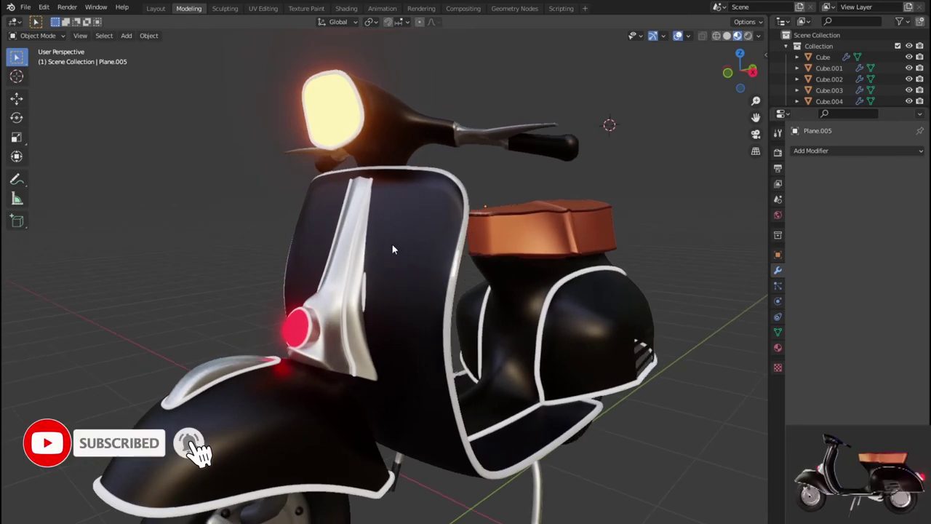
scroll(426, 219, up, 4)
mouse_move(426, 218)
middle_down()
mouse_move(430, 357)
mouse_move(454, 253)
mouse_move(440, 284)
middle_up()
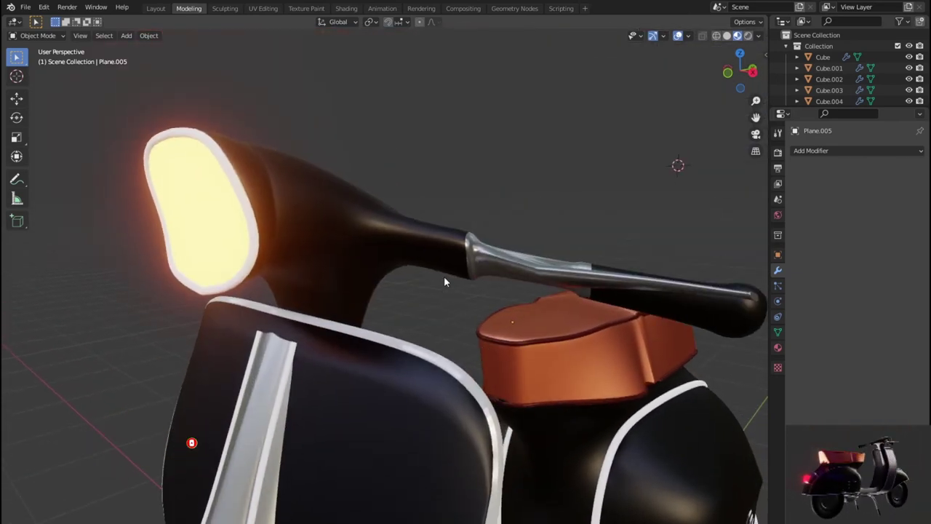
scroll(443, 280, down, 1)
scroll(444, 280, down, 3)
scroll(444, 280, up, 1)
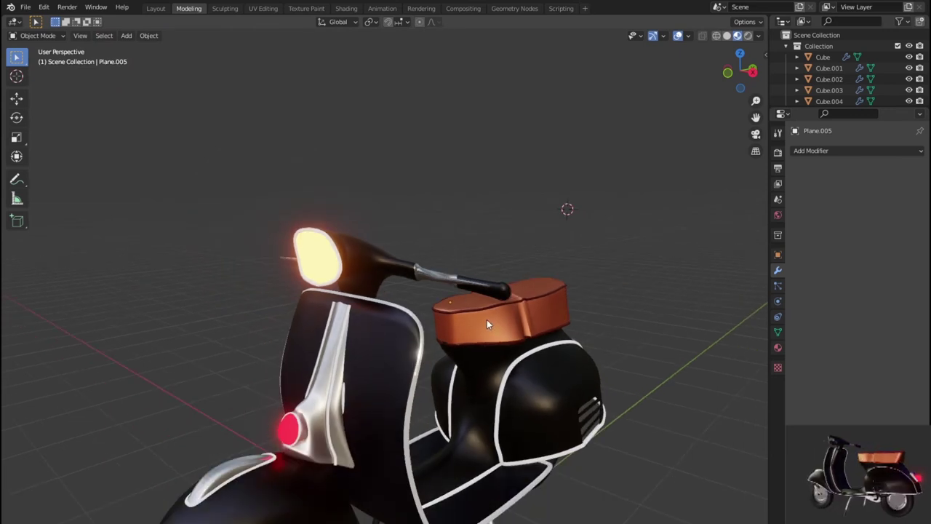
mouse_move(472, 266)
middle_down()
mouse_move(467, 219)
mouse_move(503, 203)
middle_up()
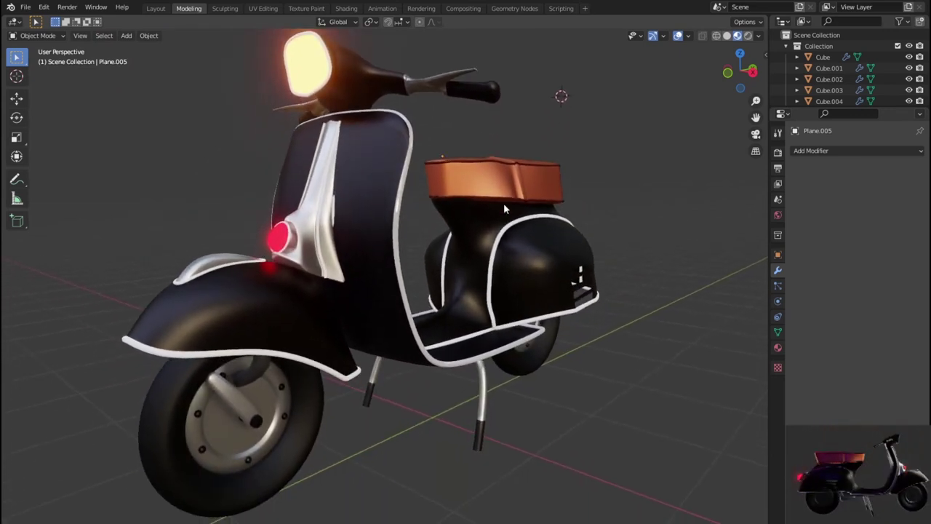
scroll(506, 209, down, 1)
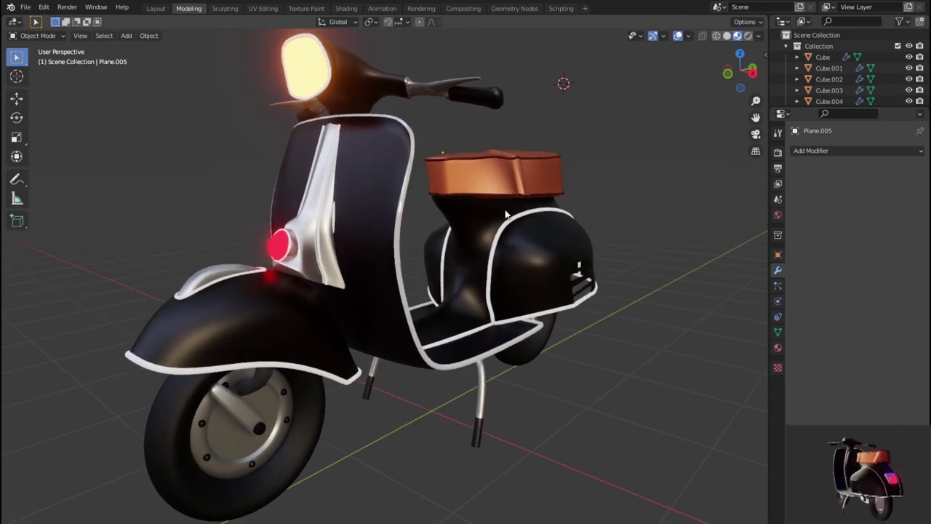
scroll(507, 214, down, 1)
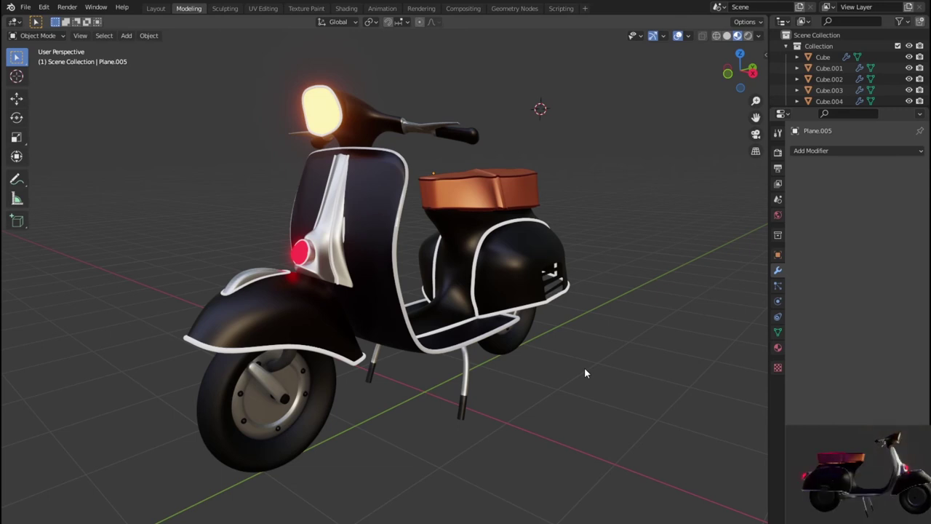
- Add a plane on the ground under the scooter and scale it into a large floor
shift+right_click(426, 392)
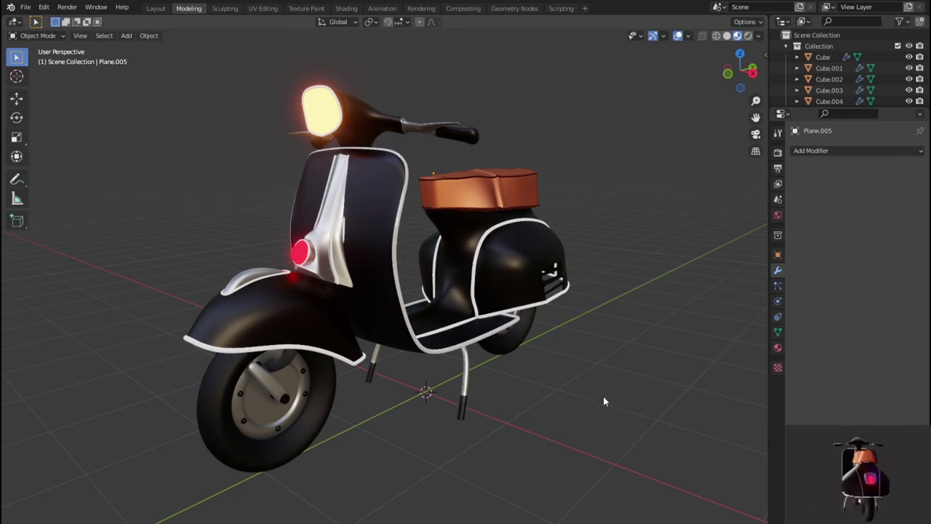
key(shift+a)
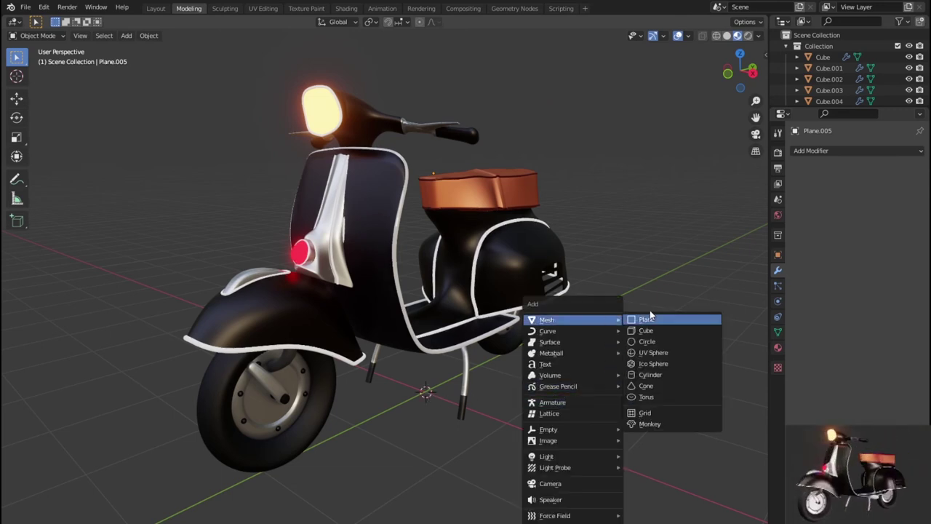
click(649, 312)
key(s)
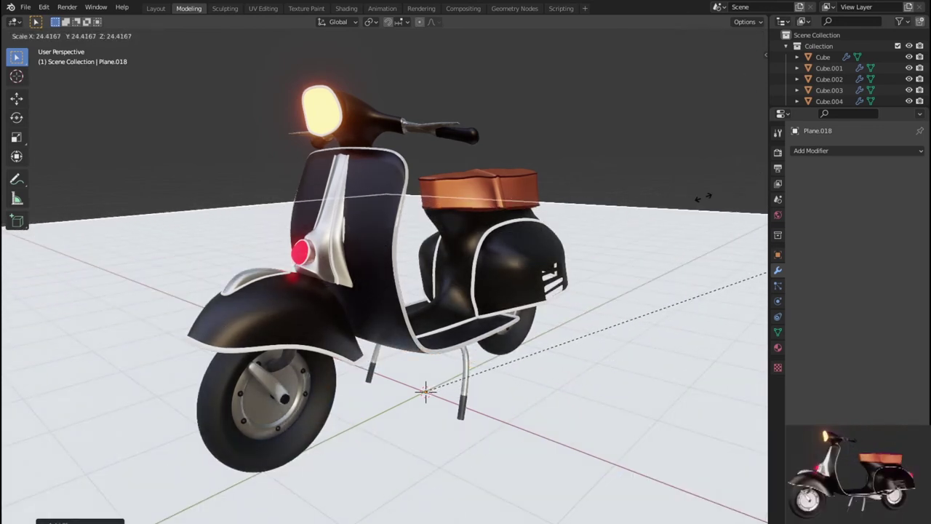
click(748, 179)
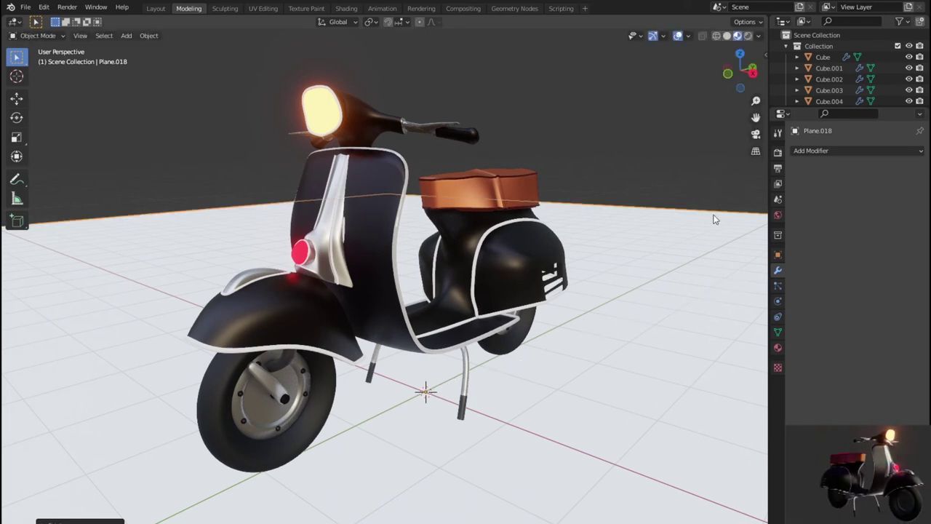
- Raise the plane's back edge into a wall with a rounded bend at the floor
key(Tab)
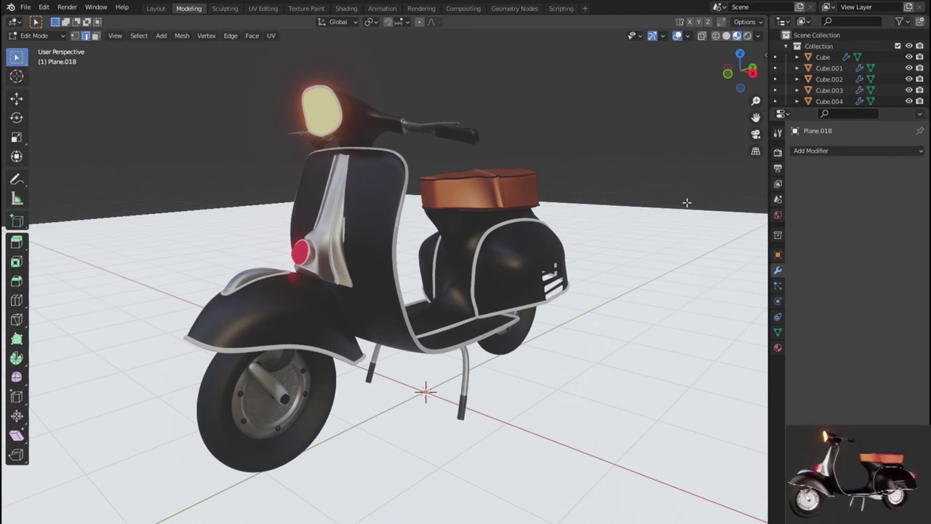
key(g)
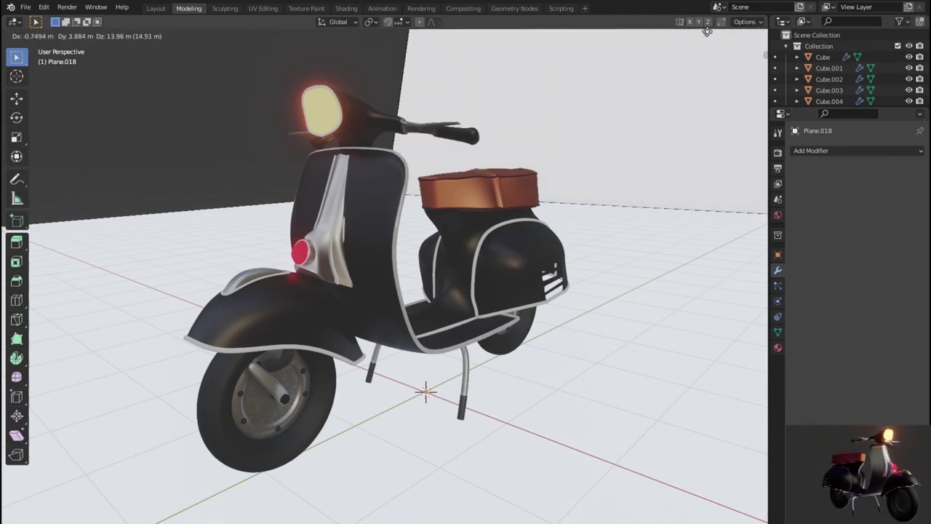
click(711, 416)
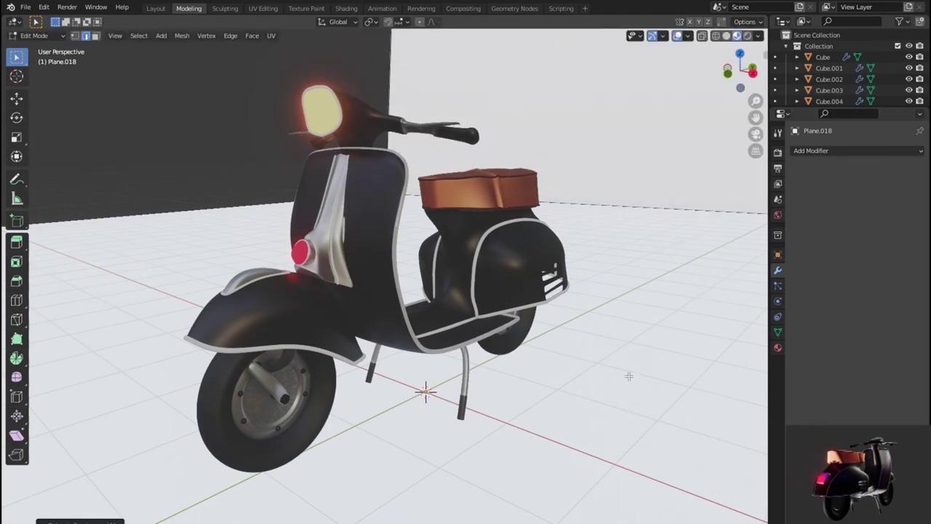
key(KP_1)
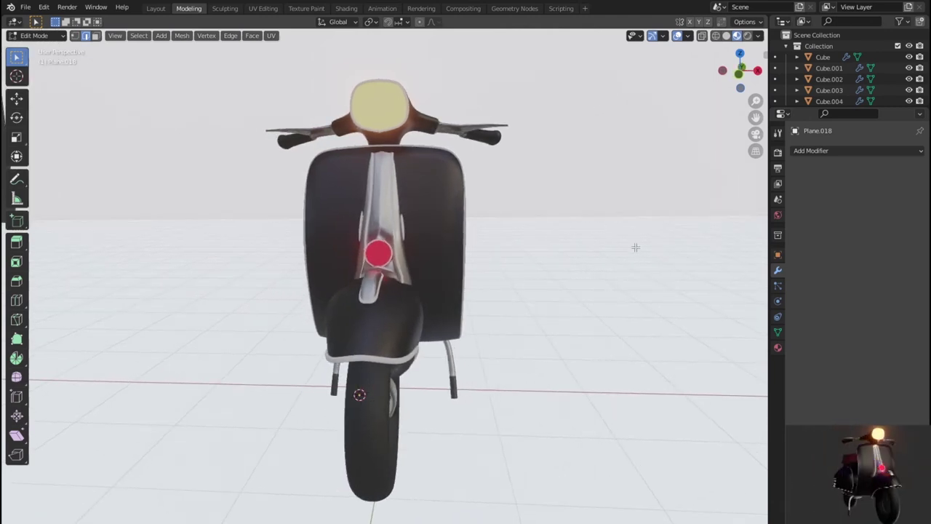
scroll(732, 318, up, 2)
scroll(732, 318, up, 2)
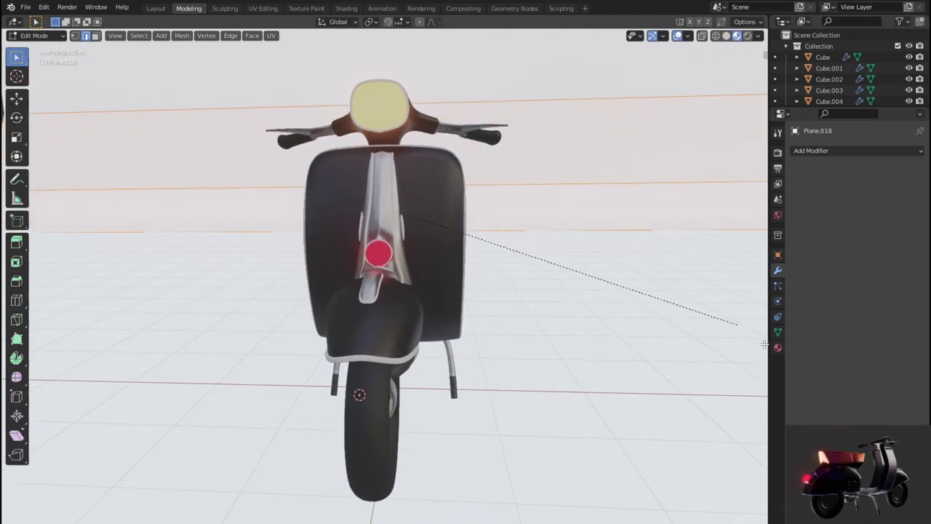
scroll(734, 324, up, 2)
scroll(156, 395, down, 2)
scroll(203, 409, down, 2)
scroll(204, 414, down, 2)
click(388, 385)
scroll(388, 385, down, 3)
mouse_move(388, 385)
middle_down()
mouse_move(371, 363)
mouse_move(530, 381)
middle_up()
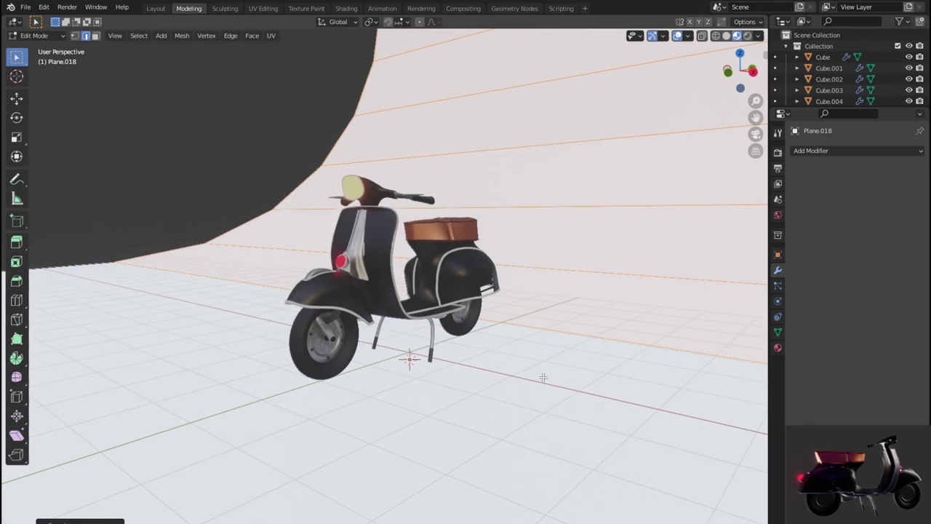
scroll(542, 378, down, 2)
scroll(542, 377, up, 1)
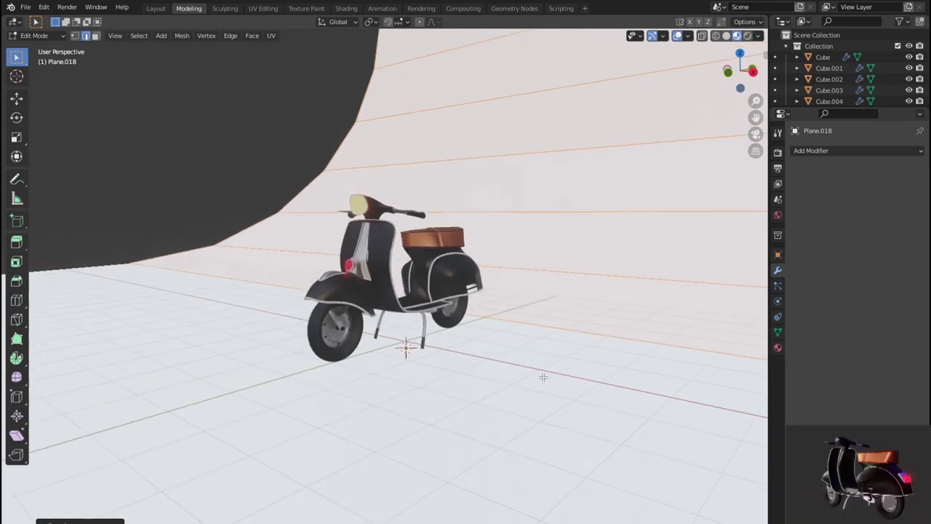
middle_drag(554, 377, 577, 376)
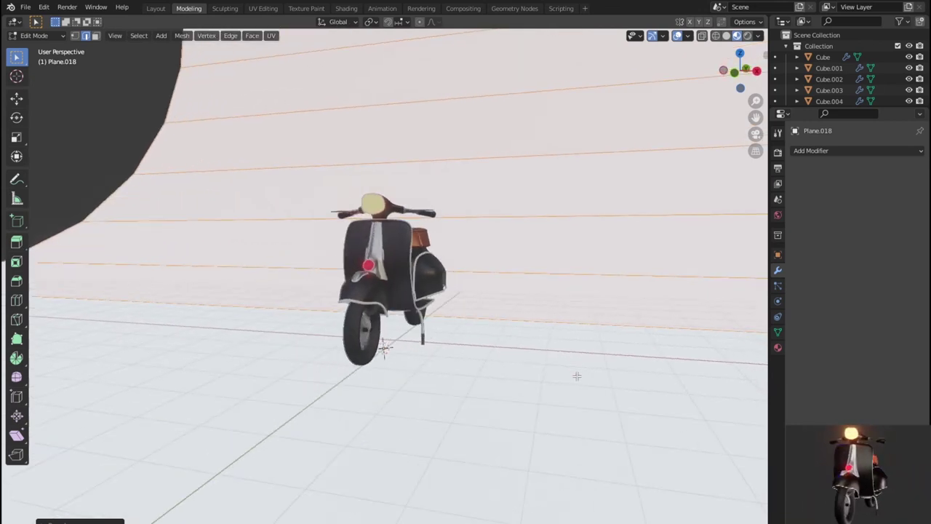
scroll(574, 376, up, 4)
scroll(573, 376, down, 5)
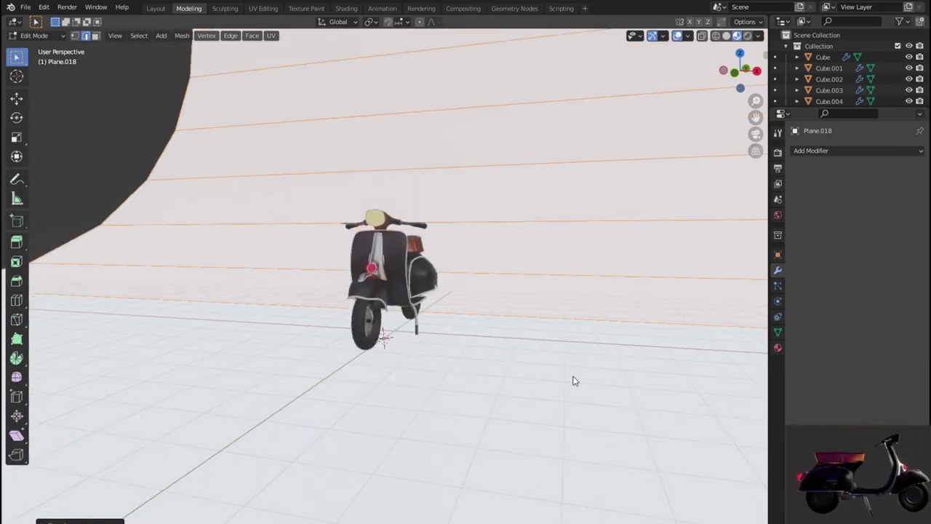
- Back in Object Mode, enlarge the whole backdrop further
key(Tab)
scroll(575, 380, down, 1)
scroll(563, 378, down, 3)
mouse_move(497, 384)
middle_down()
mouse_move(487, 385)
mouse_move(497, 385)
middle_up()
scroll(498, 386, up, 2)
scroll(497, 387, up, 1)
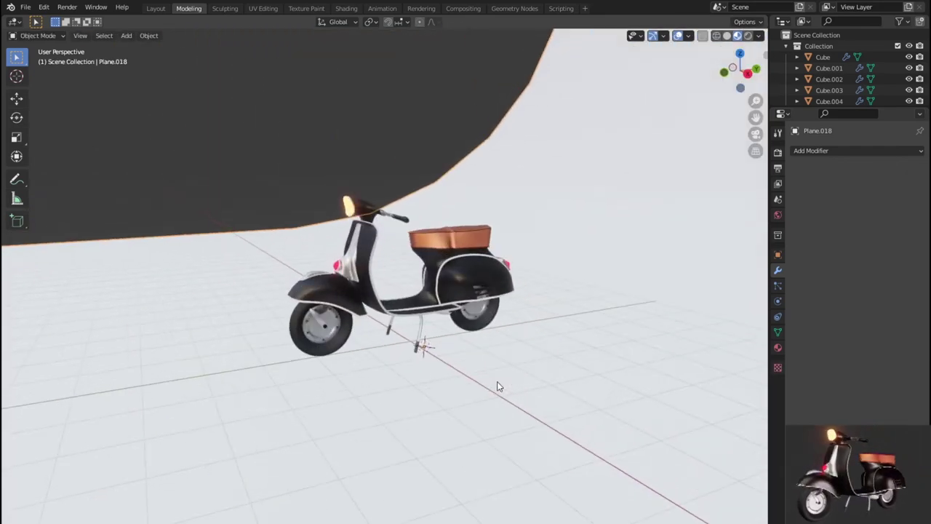
key(s)
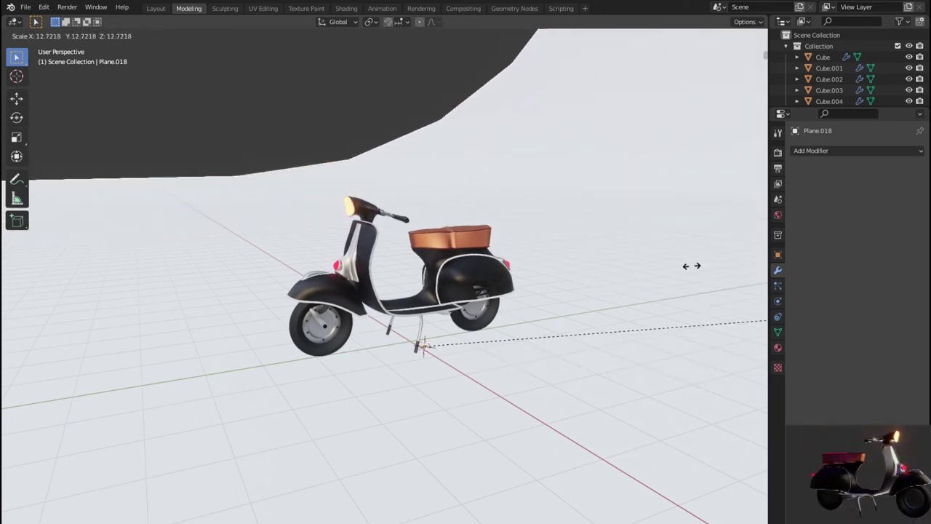
click(470, 106)
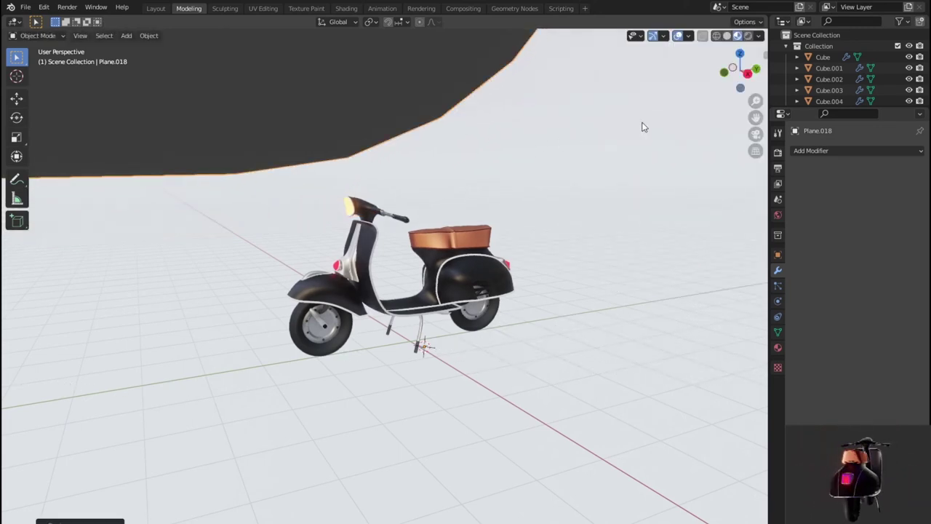
- Orbit and zoom around the scooter on its new backdrop, toggling the sidebar
middle_drag(641, 127, 615, 122)
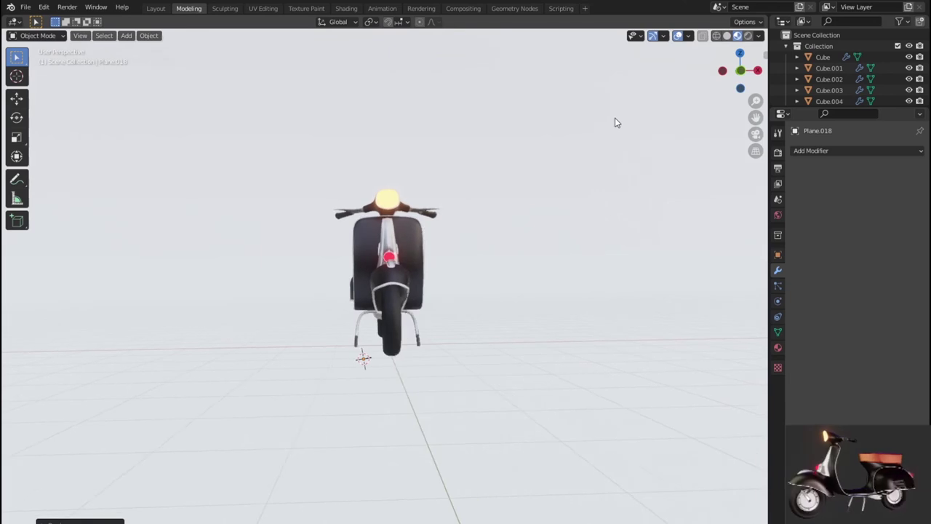
mouse_move(611, 121)
middle_down()
mouse_move(604, 131)
mouse_move(558, 136)
middle_up()
scroll(602, 132, up, 2)
scroll(603, 131, up, 2)
scroll(558, 133, down, 4)
scroll(557, 133, down, 3)
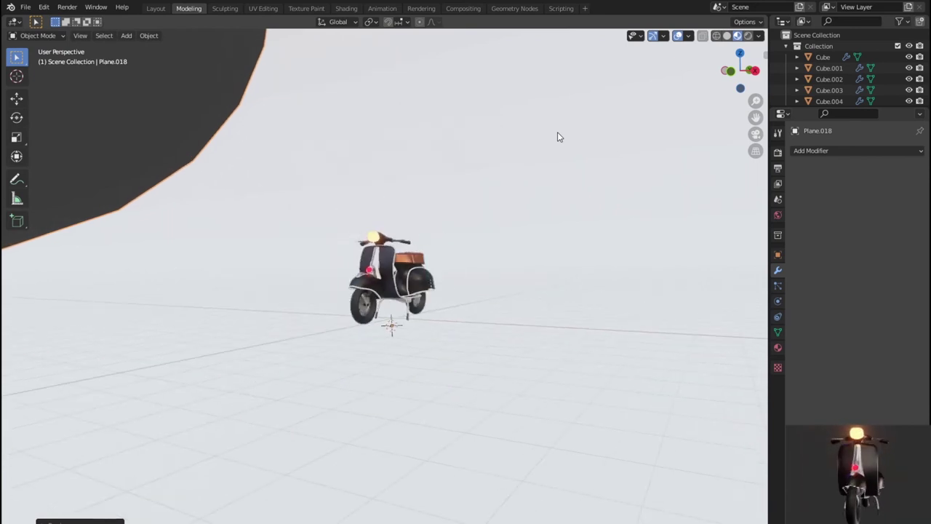
scroll(561, 135, down, 2)
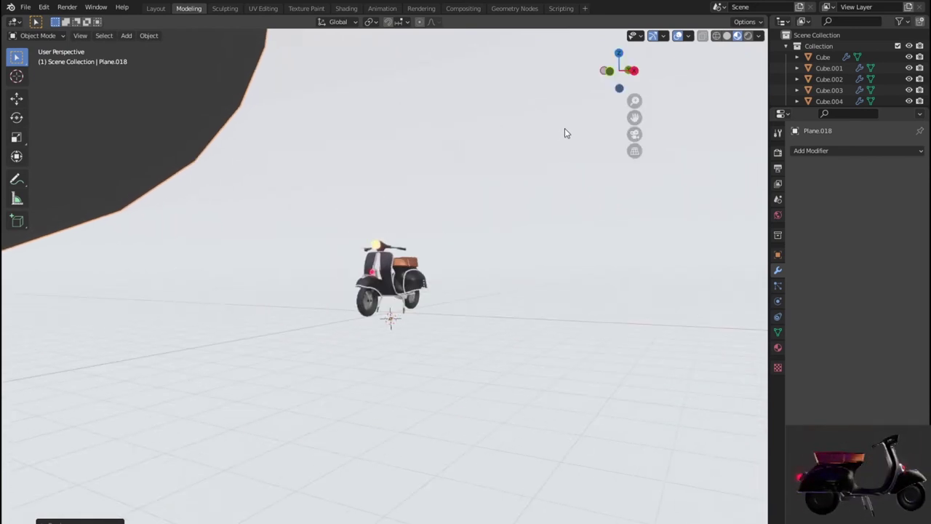
key(n)
key(n)
scroll(566, 127, up, 1)
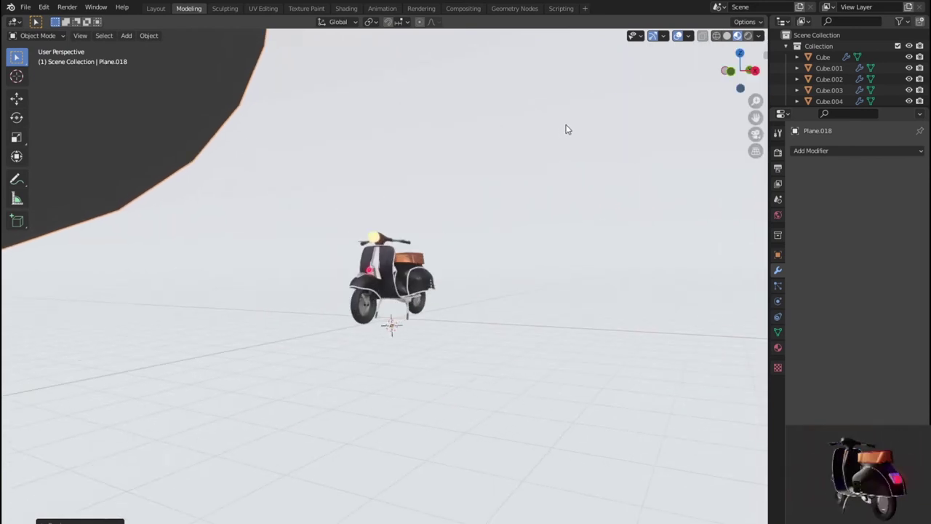
scroll(566, 128, up, 3)
scroll(566, 129, up, 2)
scroll(566, 129, up, 1)
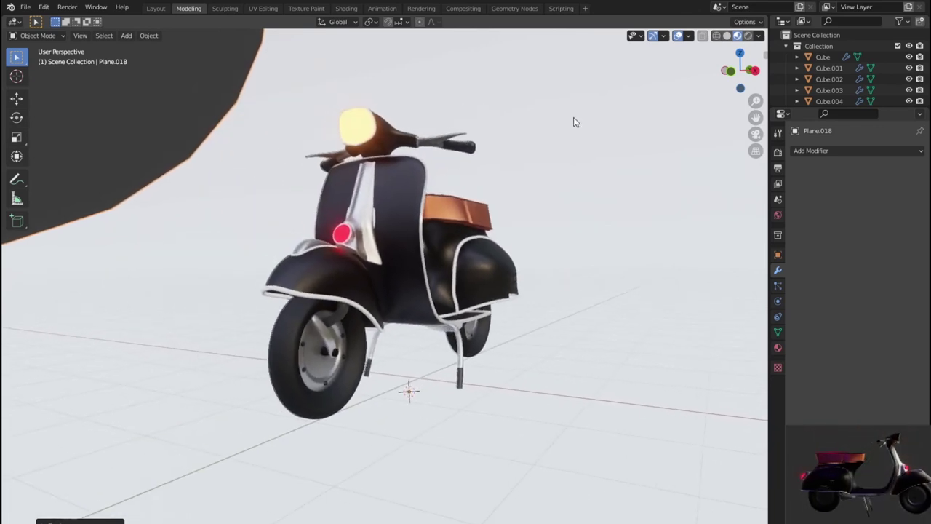
scroll(574, 121, down, 3)
scroll(574, 119, down, 3)
mouse_move(574, 119)
middle_down()
mouse_move(693, 133)
mouse_move(718, 81)
middle_up()
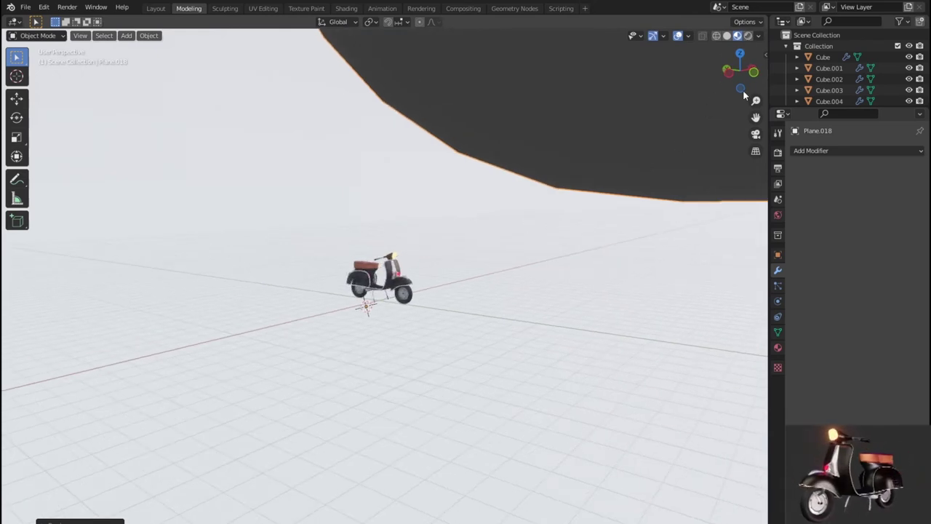
- Check the viewport lighting options, then delete the white backdrop plane
click(758, 38)
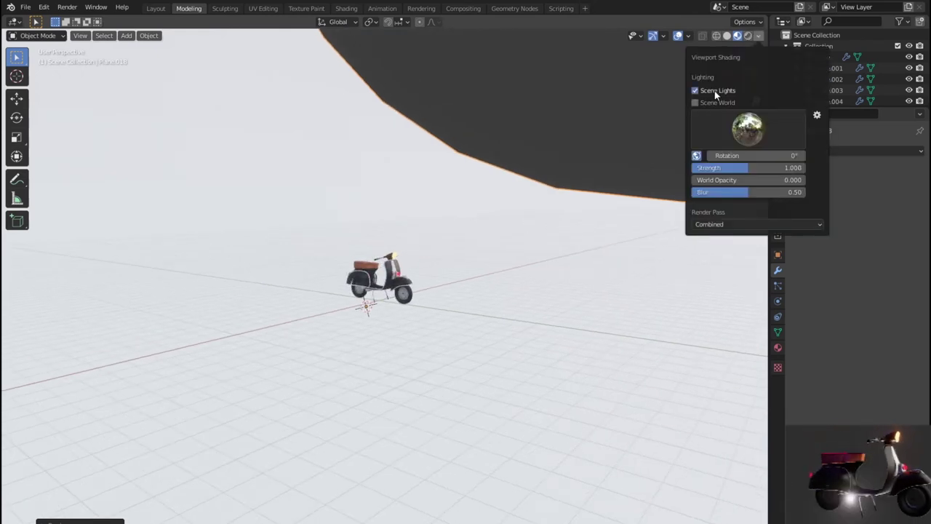
mouse_move(524, 279)
middle_down()
mouse_move(480, 271)
mouse_move(491, 291)
mouse_move(474, 270)
middle_up()
scroll(474, 269, up, 3)
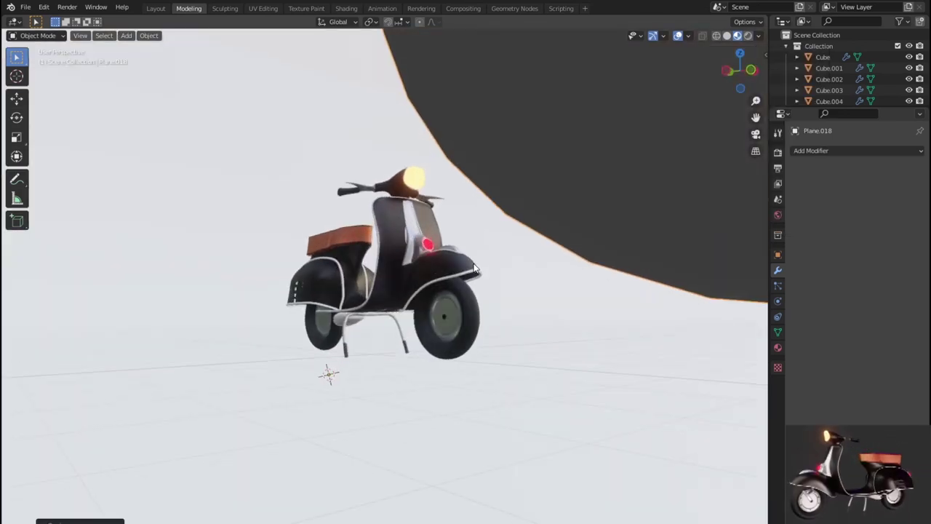
scroll(474, 268, up, 3)
mouse_move(468, 267)
middle_down()
mouse_move(367, 256)
mouse_move(446, 287)
middle_up()
scroll(445, 287, down, 1)
scroll(445, 284, down, 3)
scroll(455, 277, down, 2)
scroll(456, 279, down, 2)
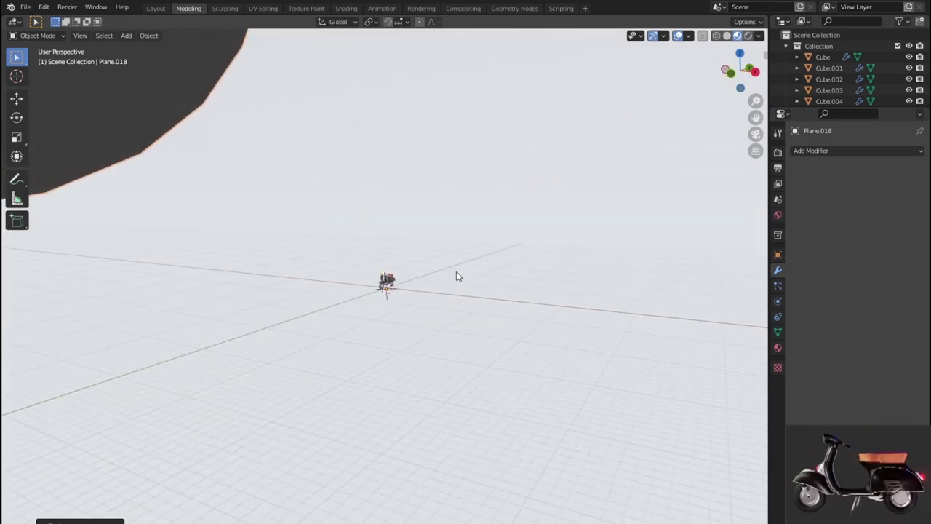
key(Delete)
- Orbit to view the scooter from the rear-left, front-left, side and rear quarter
scroll(457, 271, up, 4)
scroll(456, 270, up, 5)
scroll(456, 267, up, 2)
mouse_move(461, 272)
middle_down()
mouse_move(301, 263)
mouse_move(286, 281)
mouse_move(155, 296)
mouse_move(112, 282)
mouse_move(72, 286)
middle_up()
mouse_move(412, 304)
middle_down()
mouse_move(287, 301)
mouse_move(312, 287)
mouse_move(297, 288)
mouse_move(323, 289)
mouse_move(284, 278)
middle_up()
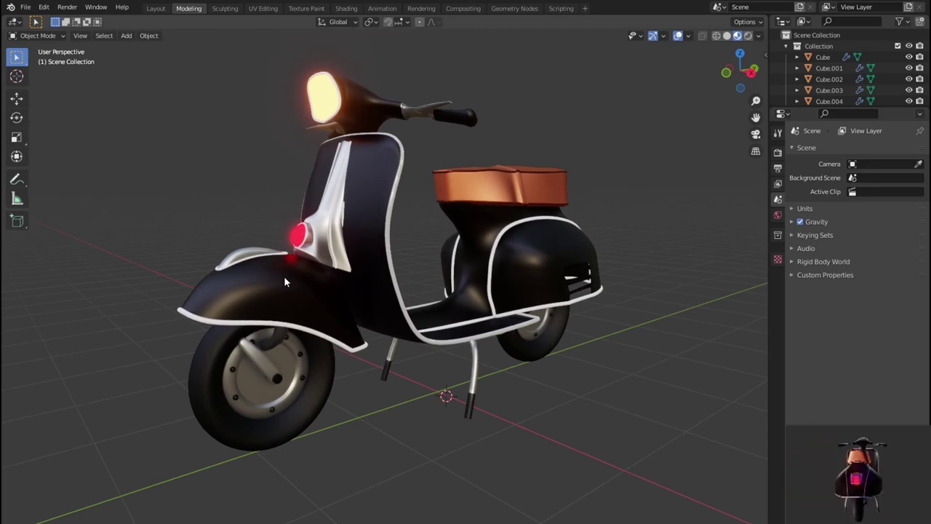
mouse_move(282, 276)
middle_down()
mouse_move(224, 287)
mouse_move(173, 281)
middle_up()
scroll(390, 288, down, 1)
mouse_move(361, 284)
middle_down()
mouse_move(665, 281)
mouse_move(556, 287)
middle_up()
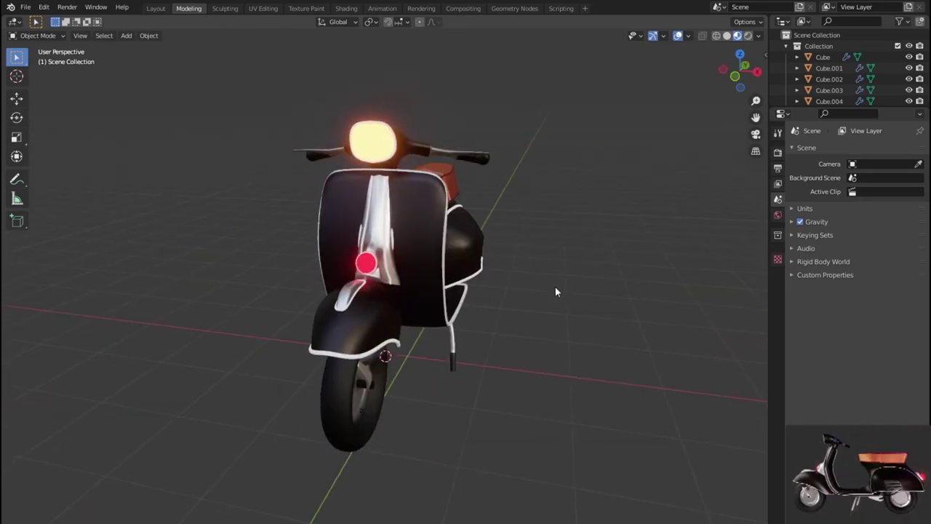
- Select all scooter parts, then click empty space so nothing stays outlined
key(a)
mouse_move(614, 300)
middle_down()
mouse_move(561, 303)
mouse_move(562, 293)
middle_up()
mouse_move(661, 318)
middle_down()
mouse_move(639, 320)
mouse_move(679, 315)
middle_up()
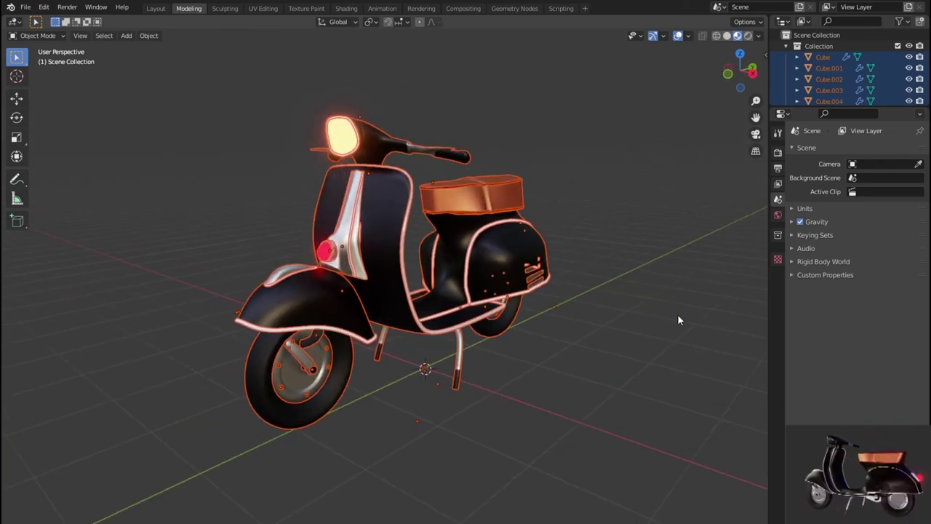
scroll(678, 317, up, 3)
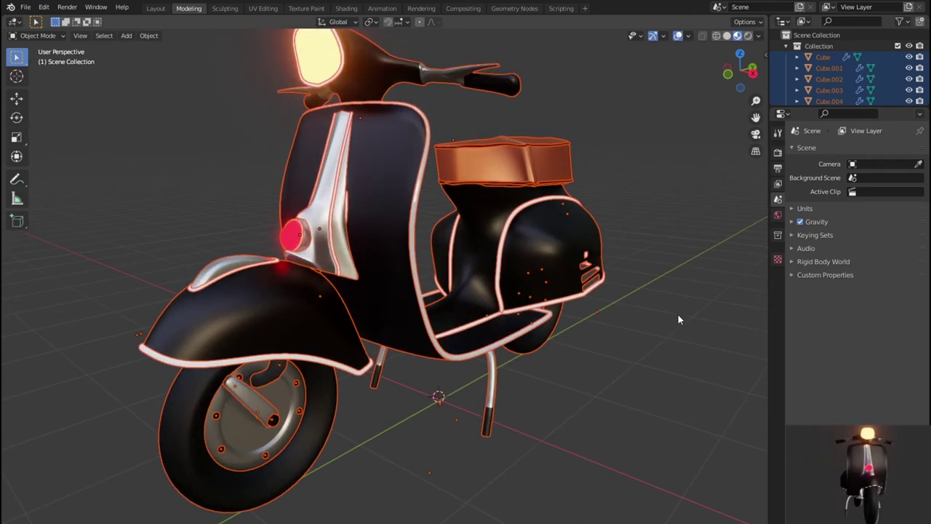
scroll(678, 320, down, 2)
click(677, 314)
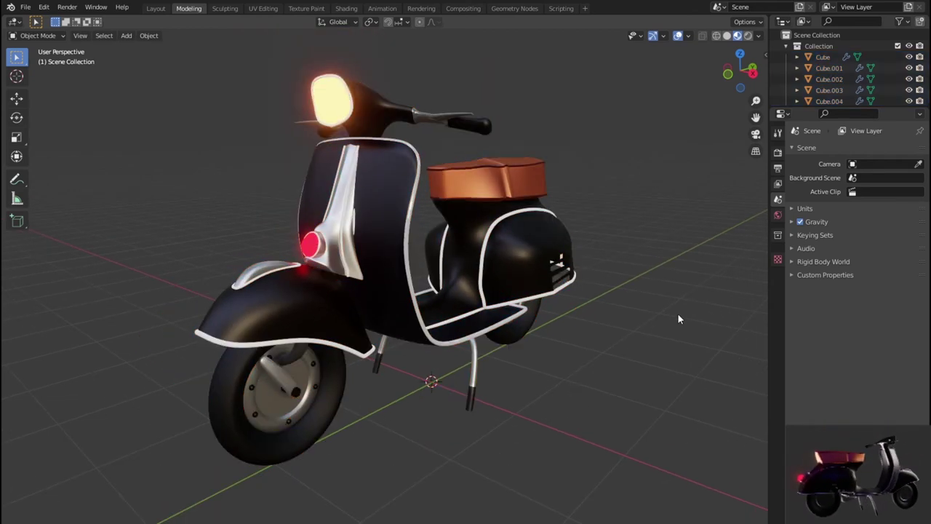
mouse_move(666, 313)
middle_down()
mouse_move(731, 313)
mouse_move(724, 378)
mouse_move(699, 410)
mouse_move(653, 432)
mouse_move(592, 368)
mouse_move(493, 389)
mouse_move(501, 343)
mouse_move(453, 313)
mouse_move(293, 323)
mouse_move(326, 312)
mouse_move(173, 330)
mouse_move(188, 302)
mouse_move(201, 301)
middle_up()
- View the scooter from above and rear-left, then select Cylinder.002 to show its modifiers
scroll(442, 312, down, 2)
mouse_move(562, 312)
middle_down()
mouse_move(557, 416)
mouse_move(556, 360)
middle_up()
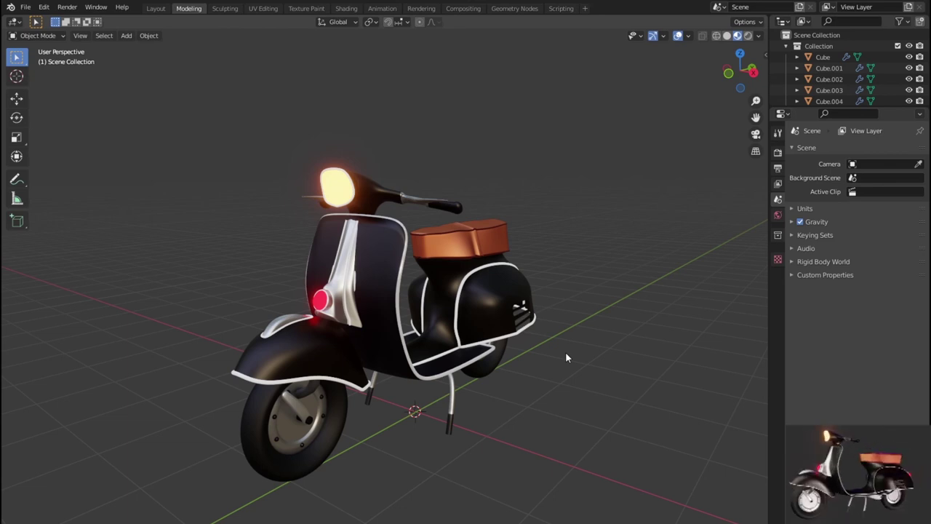
scroll(567, 352, down, 3)
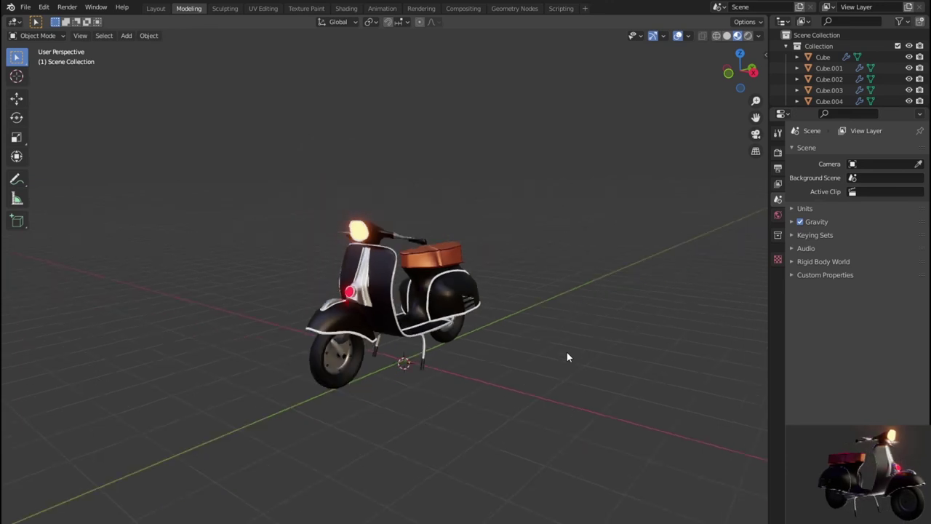
mouse_move(567, 352)
middle_down()
mouse_move(500, 356)
mouse_move(386, 335)
mouse_move(228, 324)
mouse_move(235, 296)
mouse_move(282, 257)
mouse_move(482, 237)
mouse_move(601, 343)
mouse_move(590, 357)
mouse_move(594, 381)
mouse_move(588, 358)
mouse_move(571, 351)
middle_up()
scroll(570, 351, up, 3)
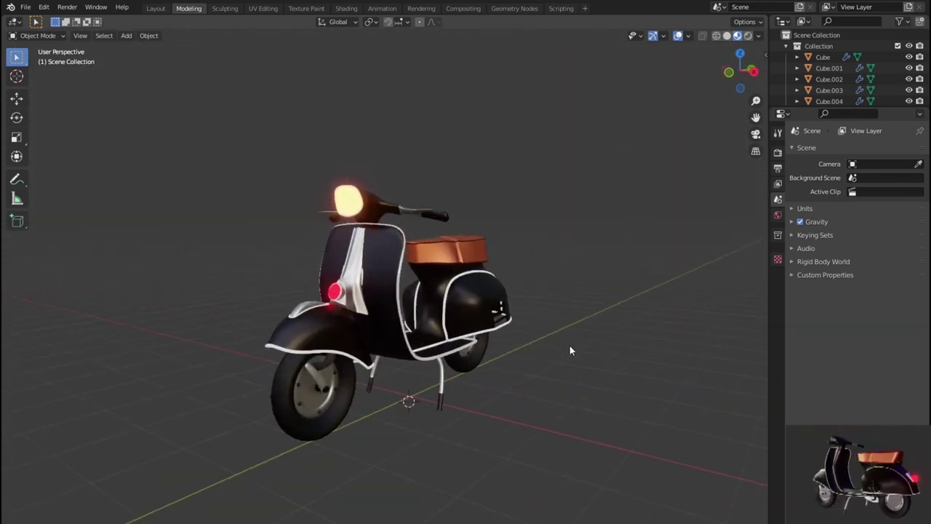
scroll(570, 351, up, 2)
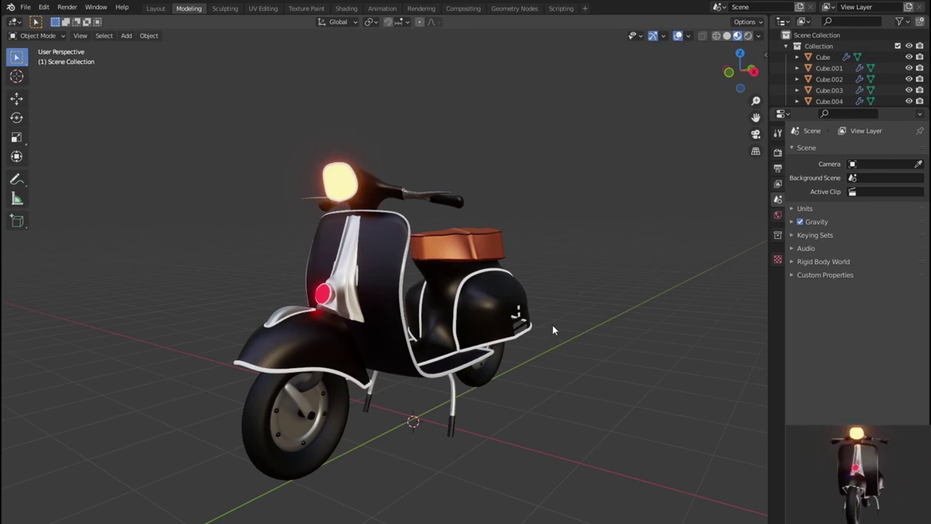
click(544, 344)
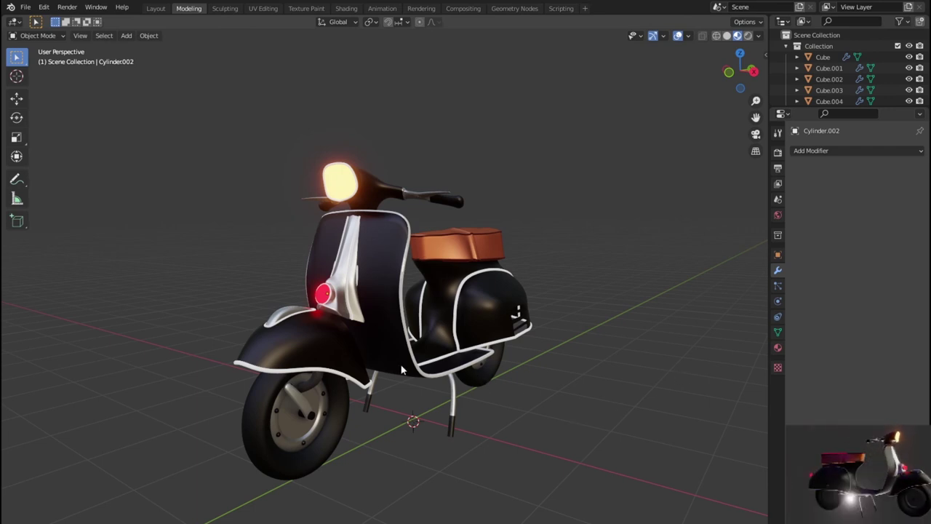
- Select the front fender trim Plane.007 and expand its curve Geometry settings
click(367, 388)
click(778, 317)
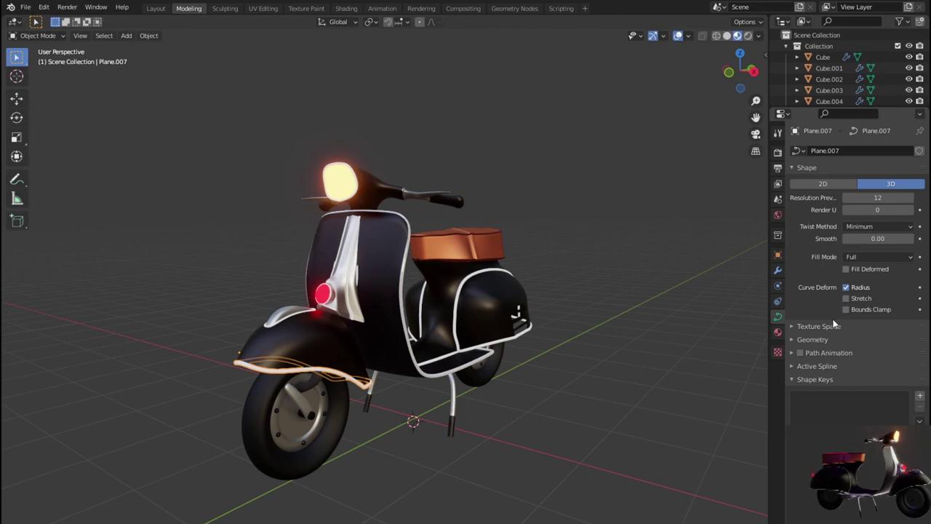
click(812, 341)
scroll(871, 352, down, 2)
scroll(871, 353, down, 1)
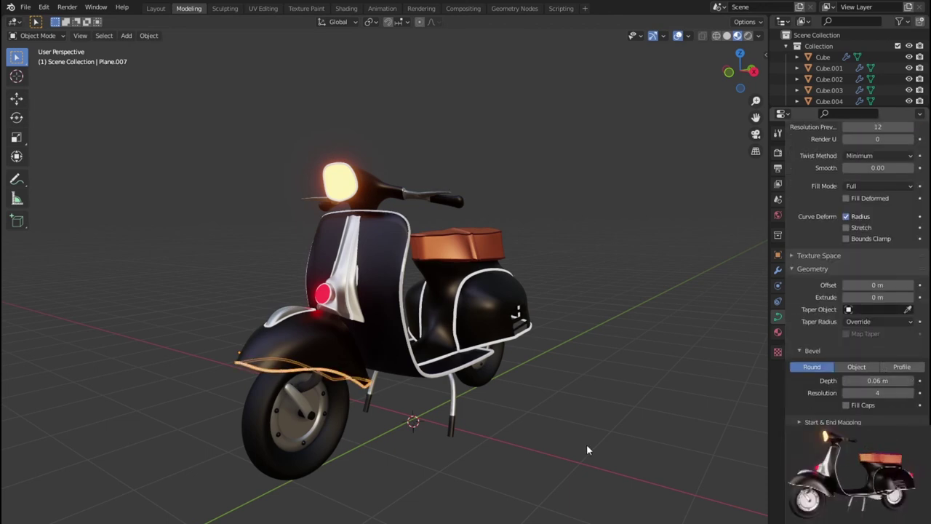
- Try bevel depths of 0.3 and 0.03, then settle on 0.05 m
click(849, 381)
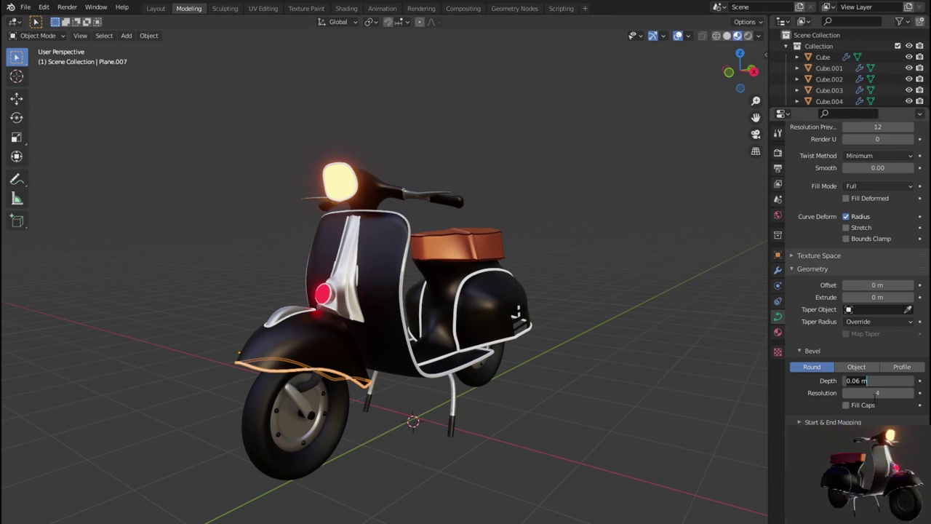
text(0.3)
key(Return)
click(877, 381)
text(0.03)
key(Return)
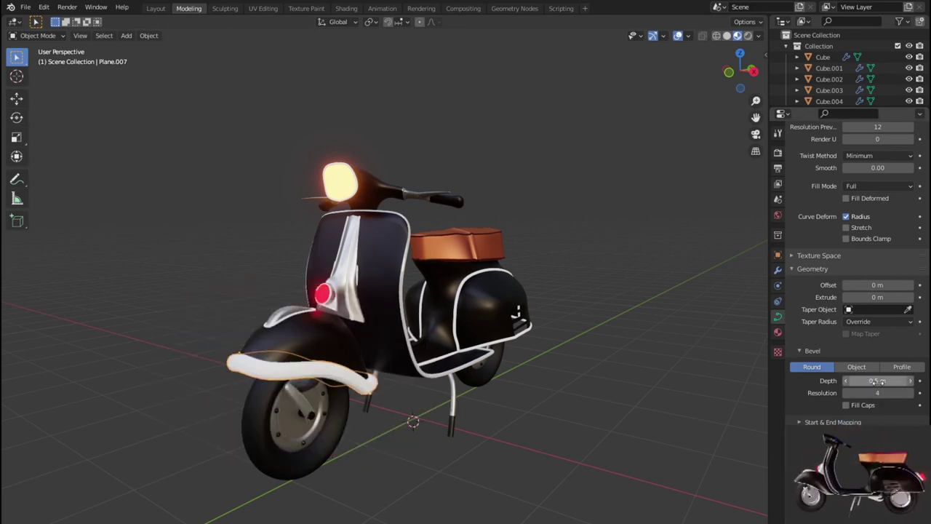
drag(878, 381, 883, 381)
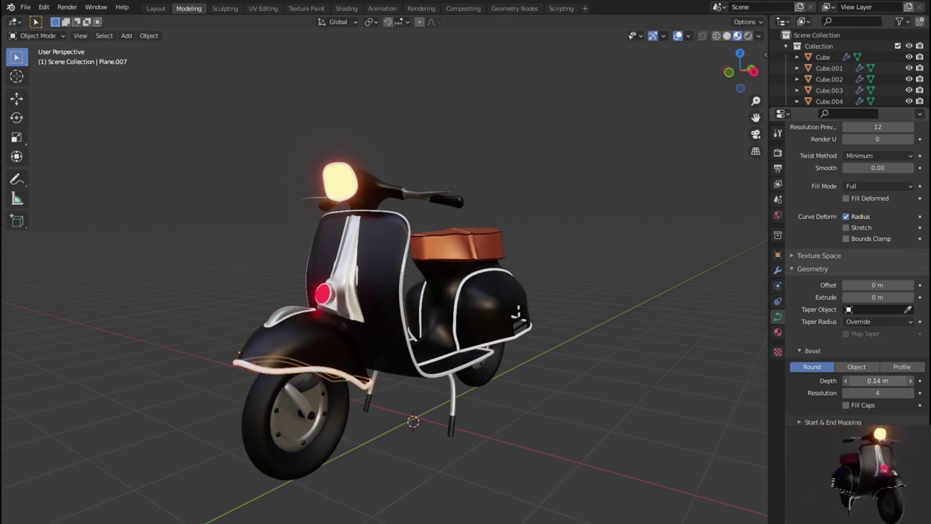
click(882, 381)
text(0.05)
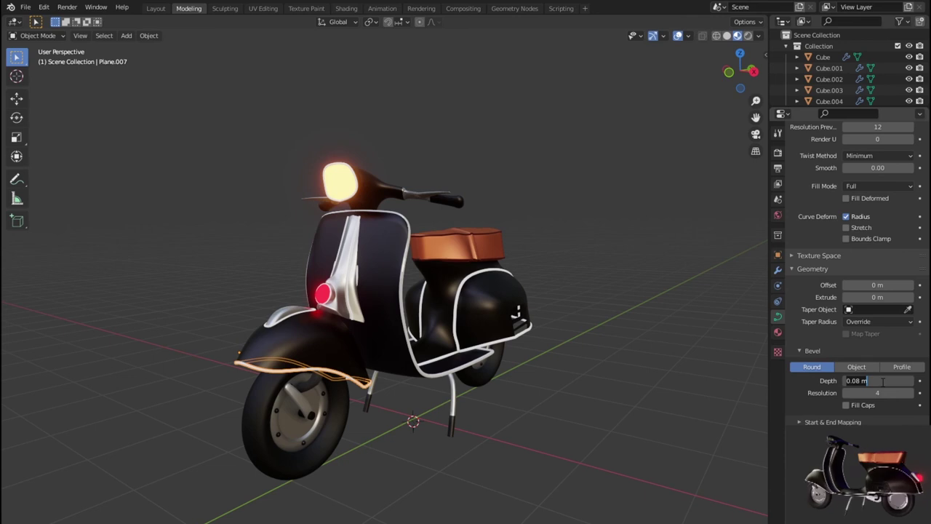
key(Return)
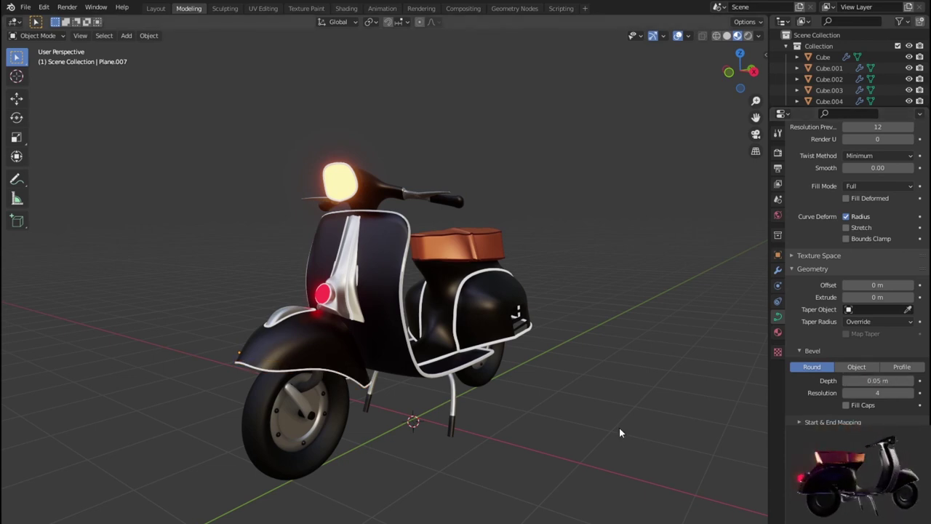
mouse_move(620, 432)
middle_down()
mouse_move(700, 451)
mouse_move(384, 333)
middle_up()
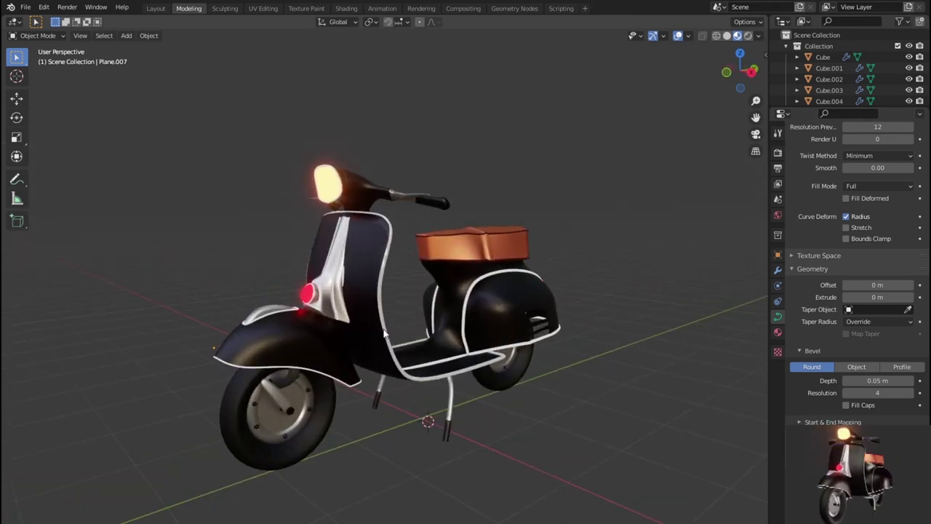
- Drag the front frame trim Plane.008's bevel depth down to 0.01 m
click(384, 333)
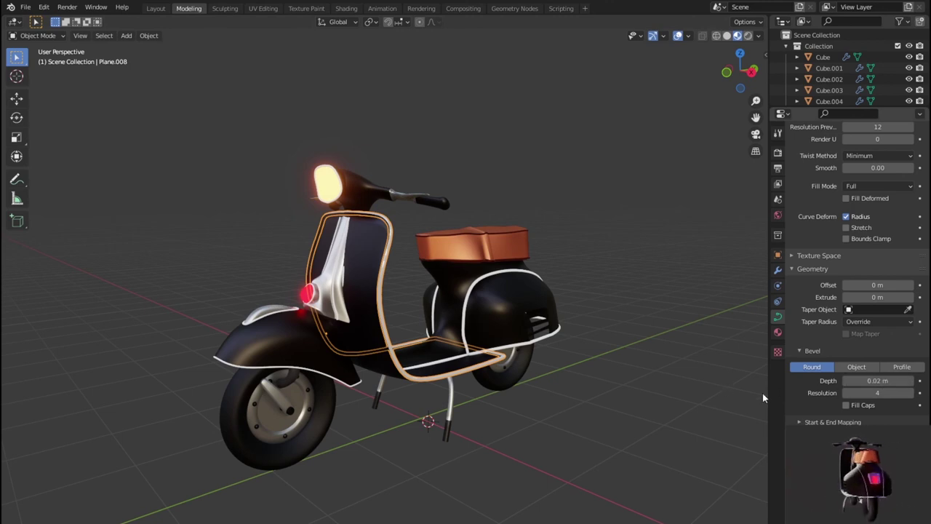
mouse_move(877, 380)
mouse_down()
mouse_move(844, 380)
mouse_move(882, 380)
mouse_up()
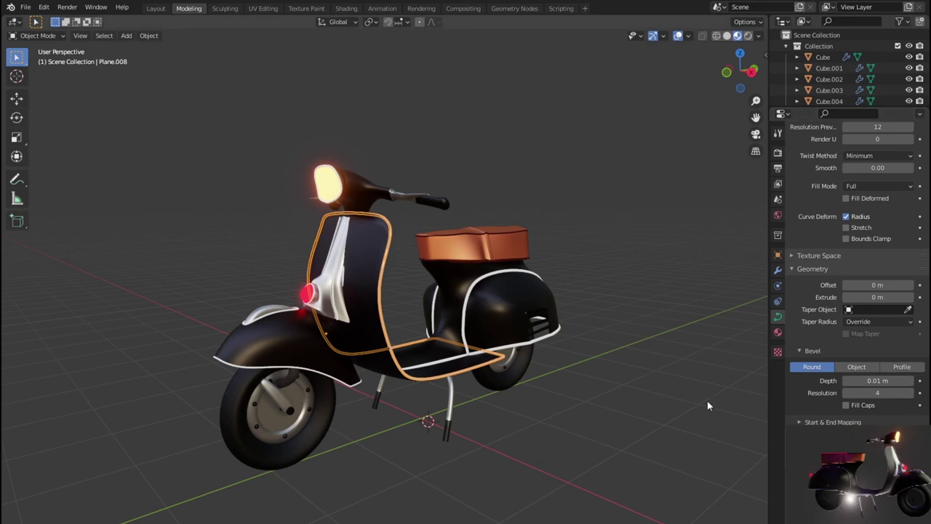
click(655, 393)
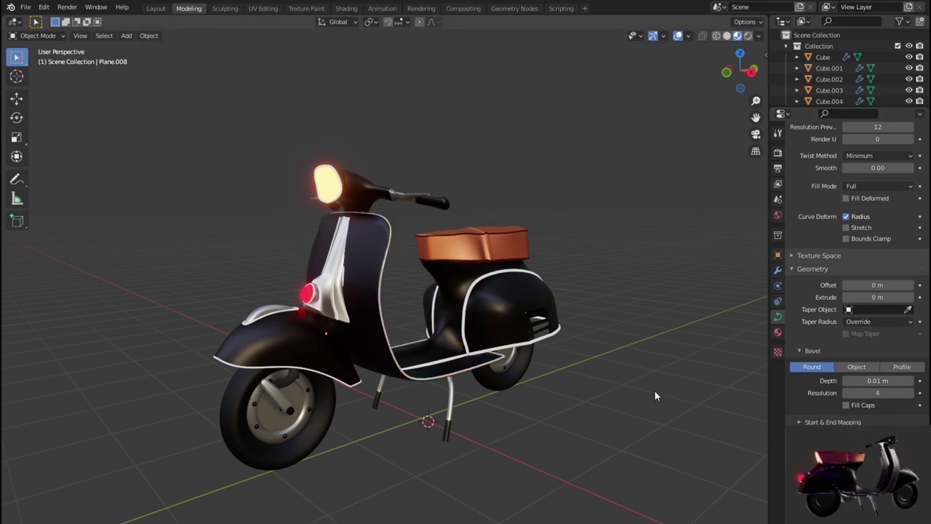
- Set the floorboard frame trim Plane.012's bevel depth to 0.06 m using the arrows
click(526, 349)
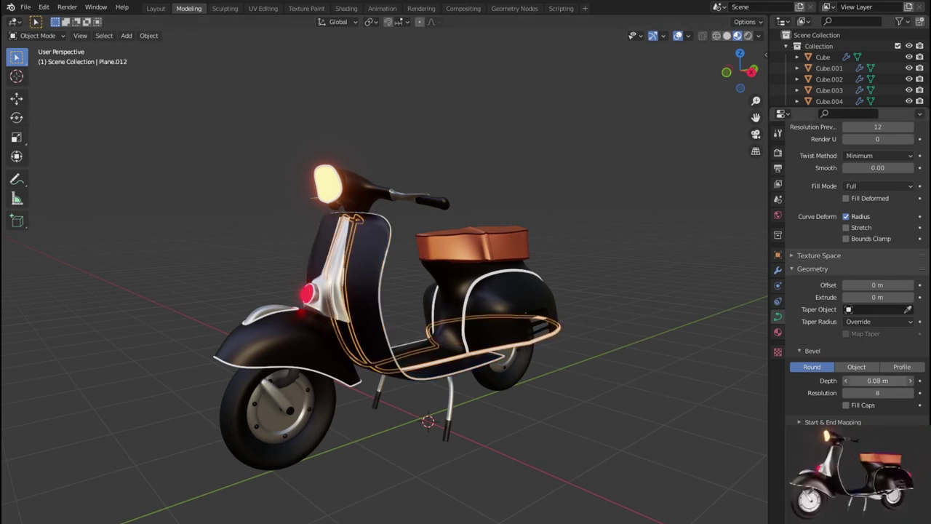
drag(877, 380, 870, 380)
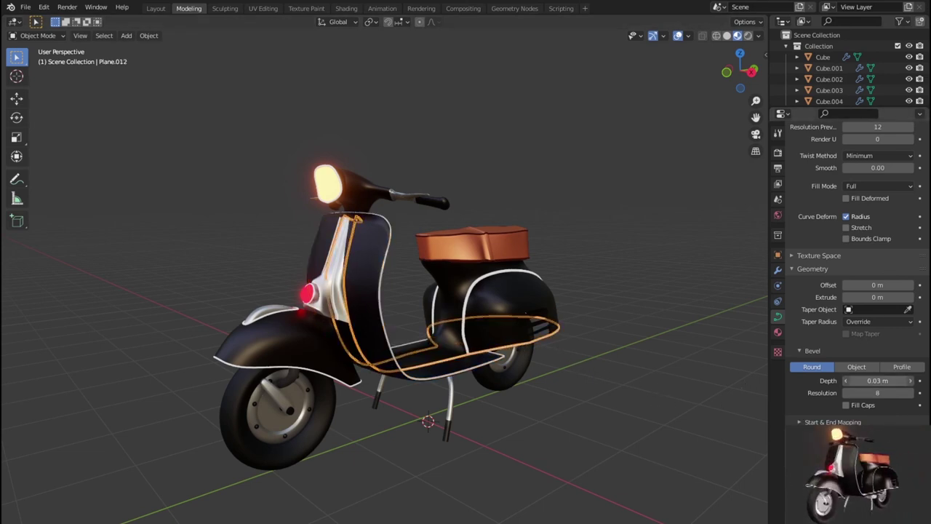
click(674, 393)
click(913, 380)
click(913, 381)
click(913, 380)
click(912, 381)
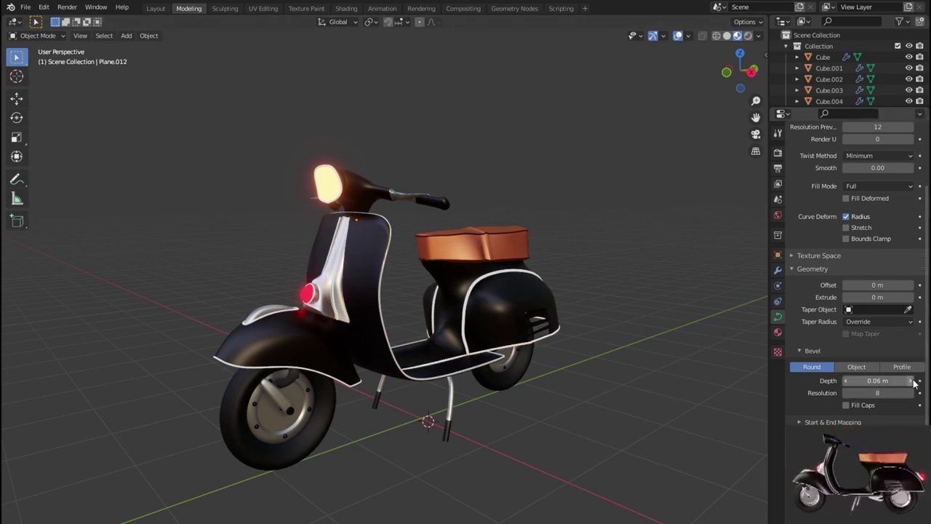
- Inspect the rear-fender trim Plane.011, then reselect the floorboard trim Plane.012
click(478, 286)
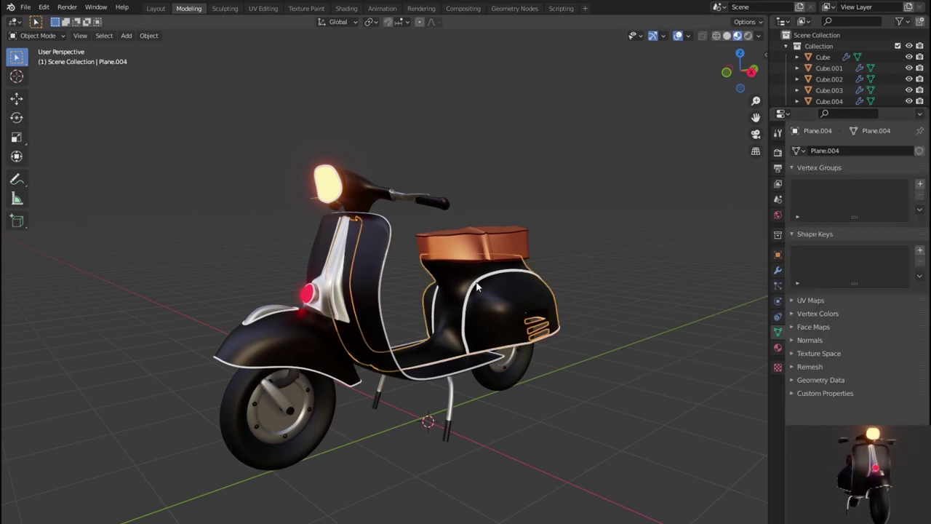
click(480, 285)
click(480, 285)
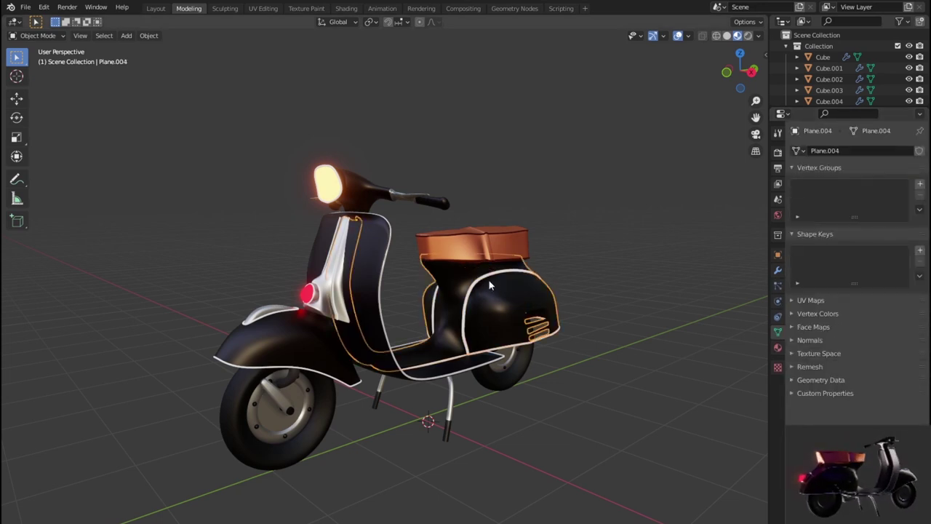
click(488, 284)
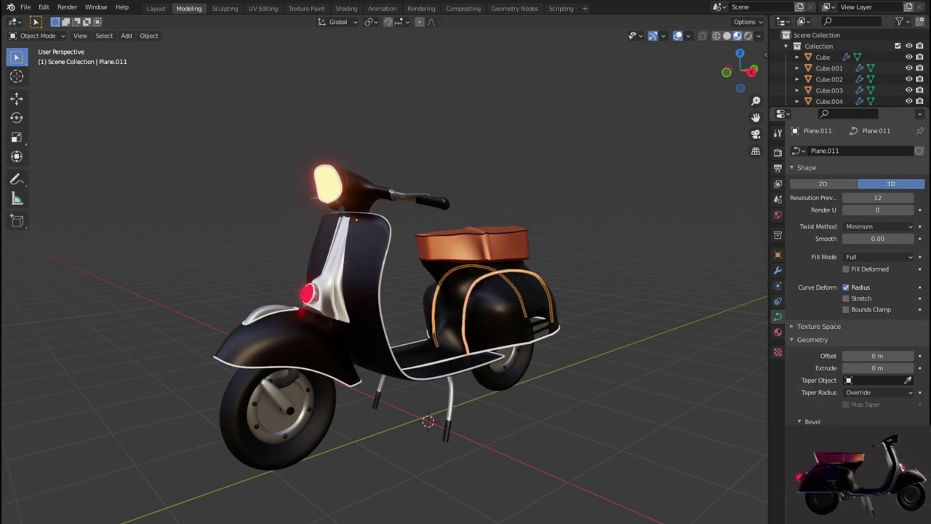
click(650, 425)
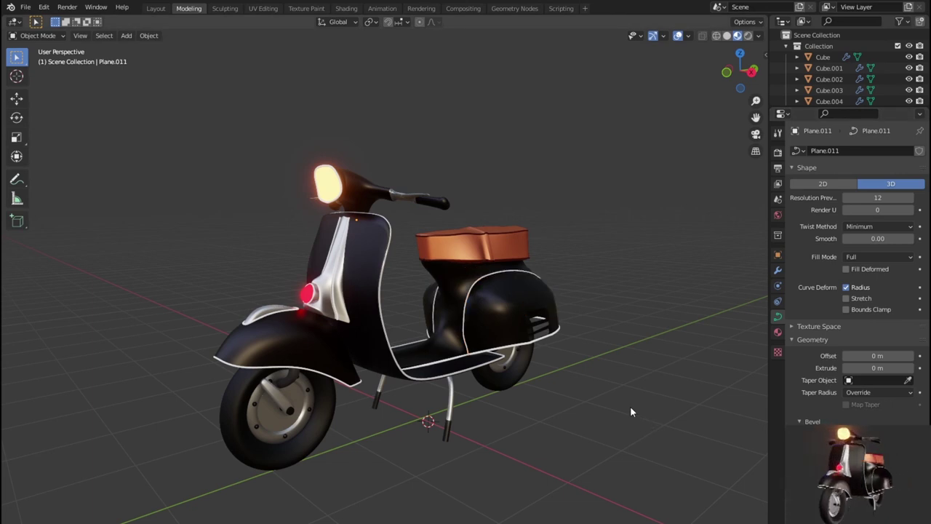
click(551, 340)
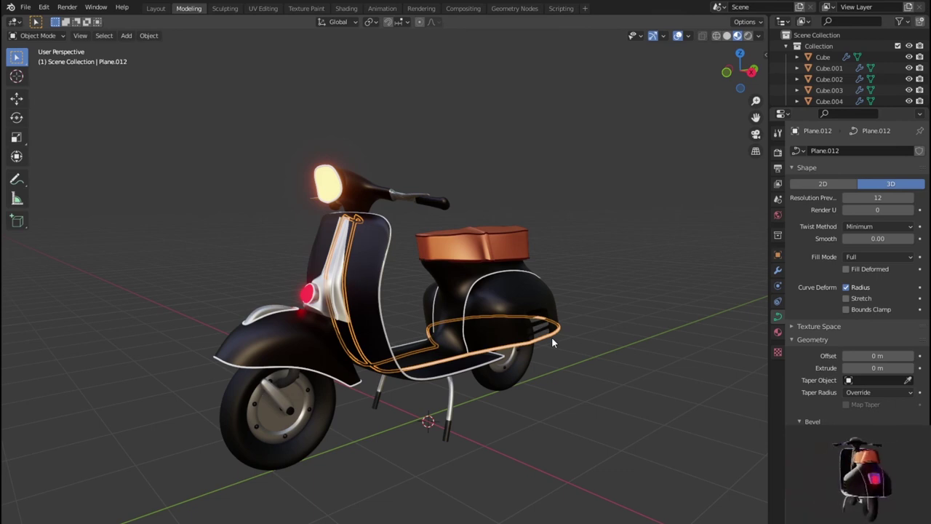
- Apply Shade Smooth to Plane.012, then select the chrome leg-shield strip Plane.002
right_click(551, 342)
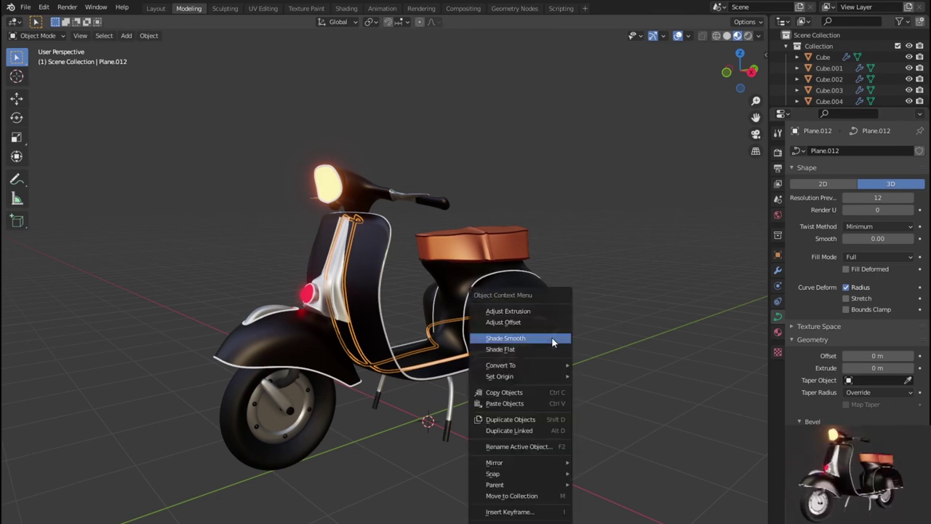
click(553, 339)
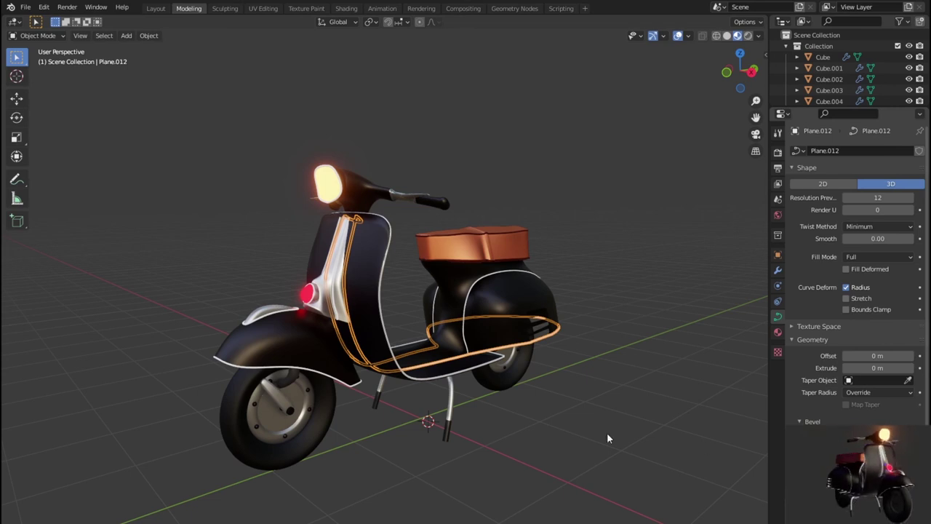
click(547, 411)
mouse_move(557, 414)
middle_down()
mouse_move(369, 415)
mouse_move(293, 434)
mouse_move(564, 430)
middle_up()
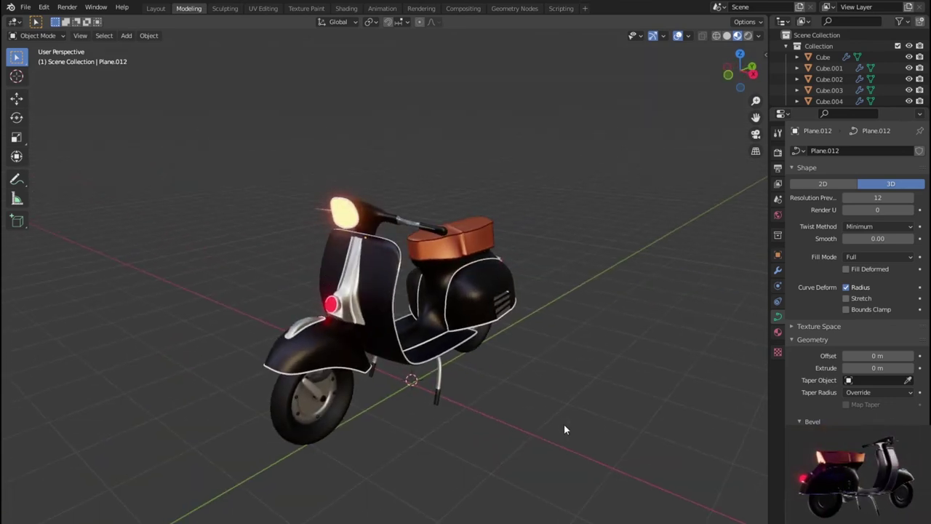
click(352, 322)
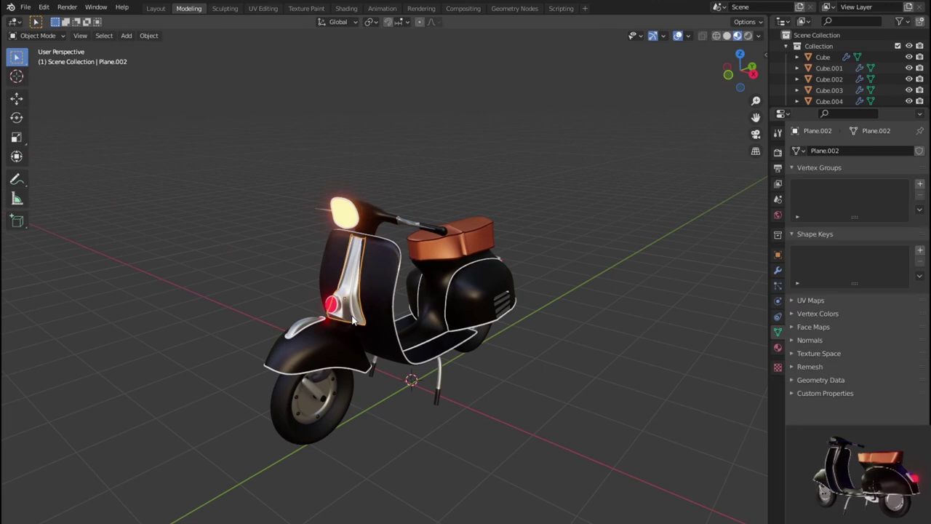
click(354, 320)
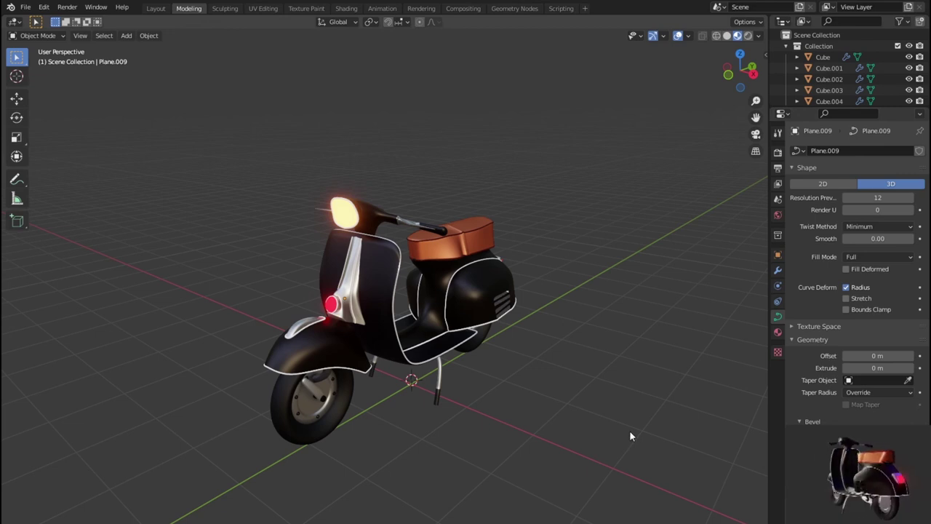
scroll(629, 429, up, 1)
scroll(630, 430, up, 1)
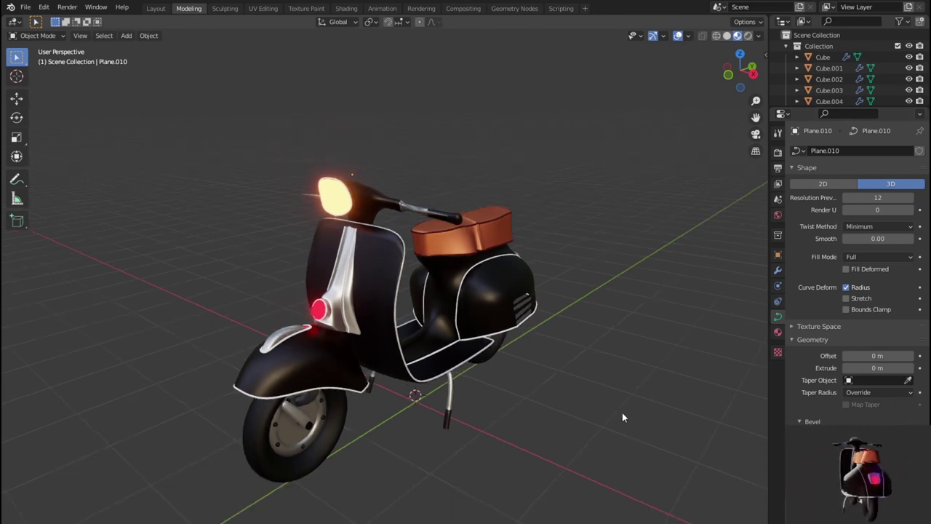
mouse_move(607, 398)
middle_down()
mouse_move(593, 379)
mouse_move(713, 392)
middle_up()
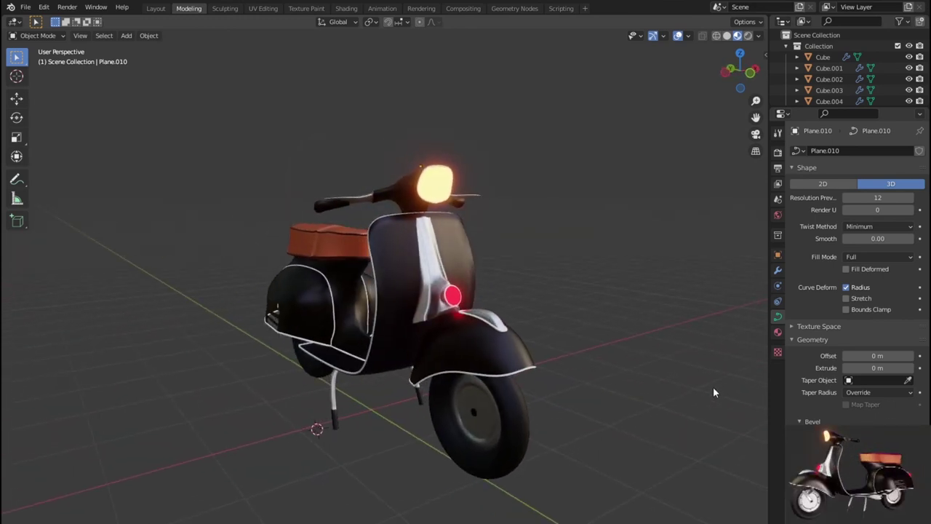